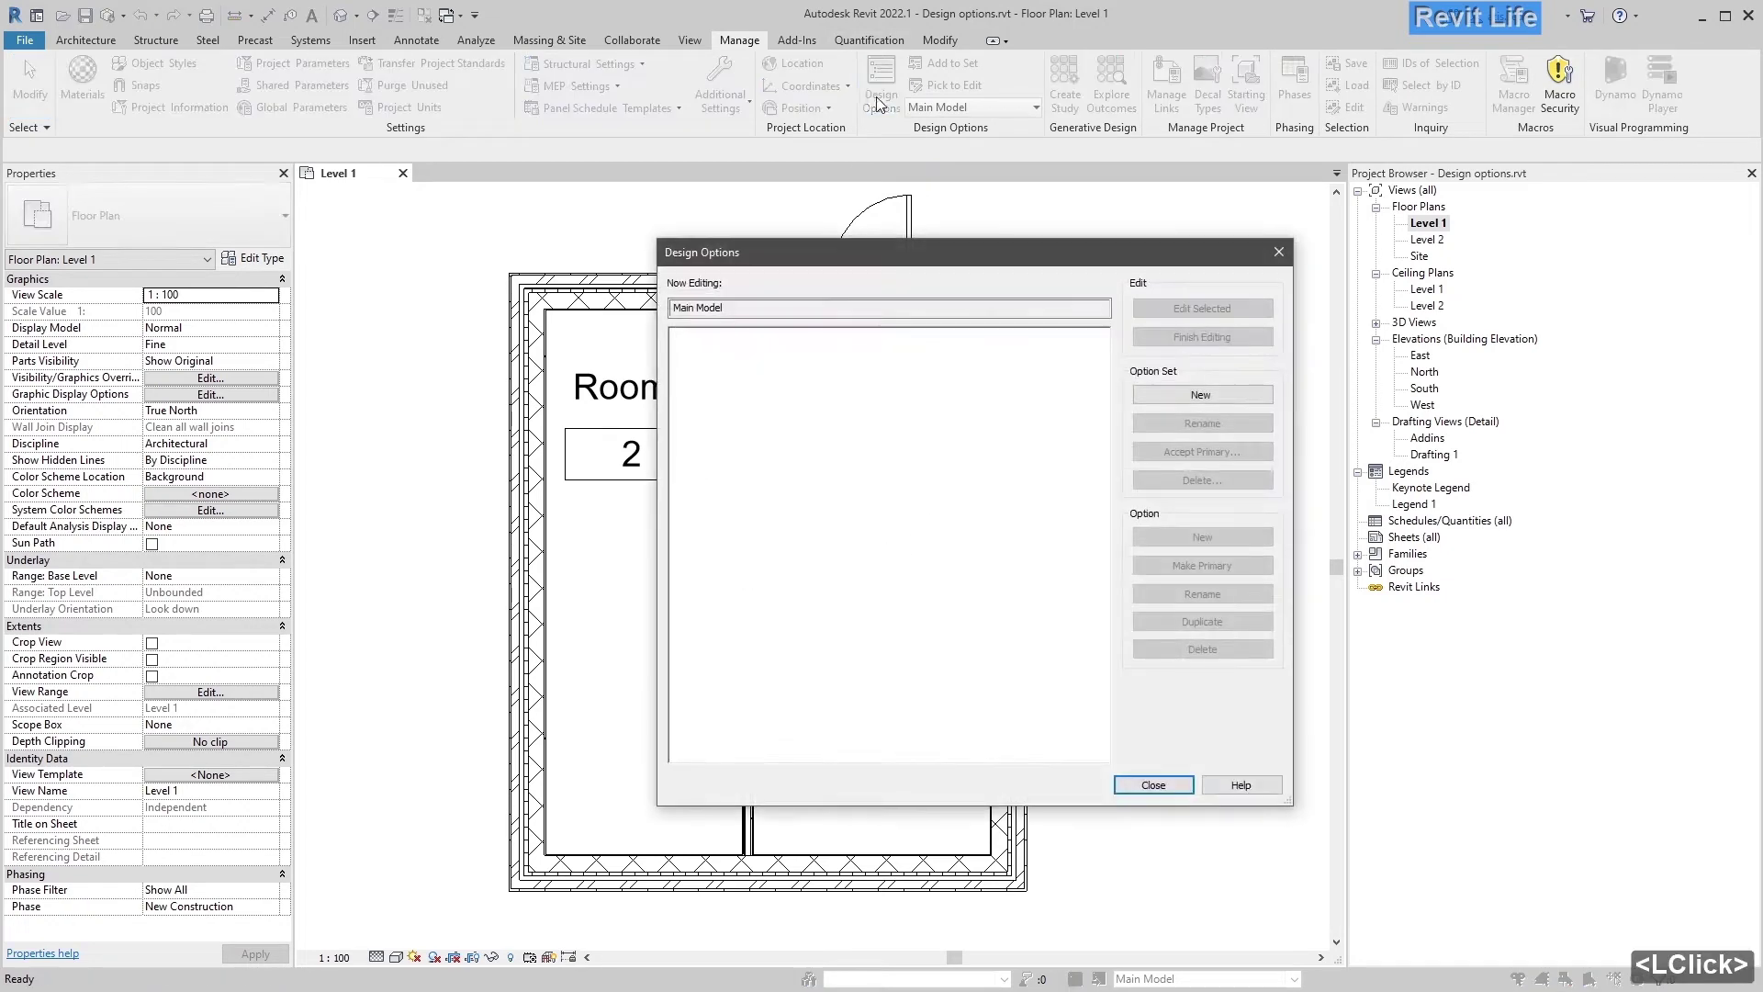
Step: Create a new design option set holding Option 1 (primary), Option 2 and Option 3
{"action": "left_click", "coordinate": [1144, 393]}
{"action": "left_click", "coordinate": [1229, 543]}
{"action": "left_click", "coordinate": [1205, 541]}
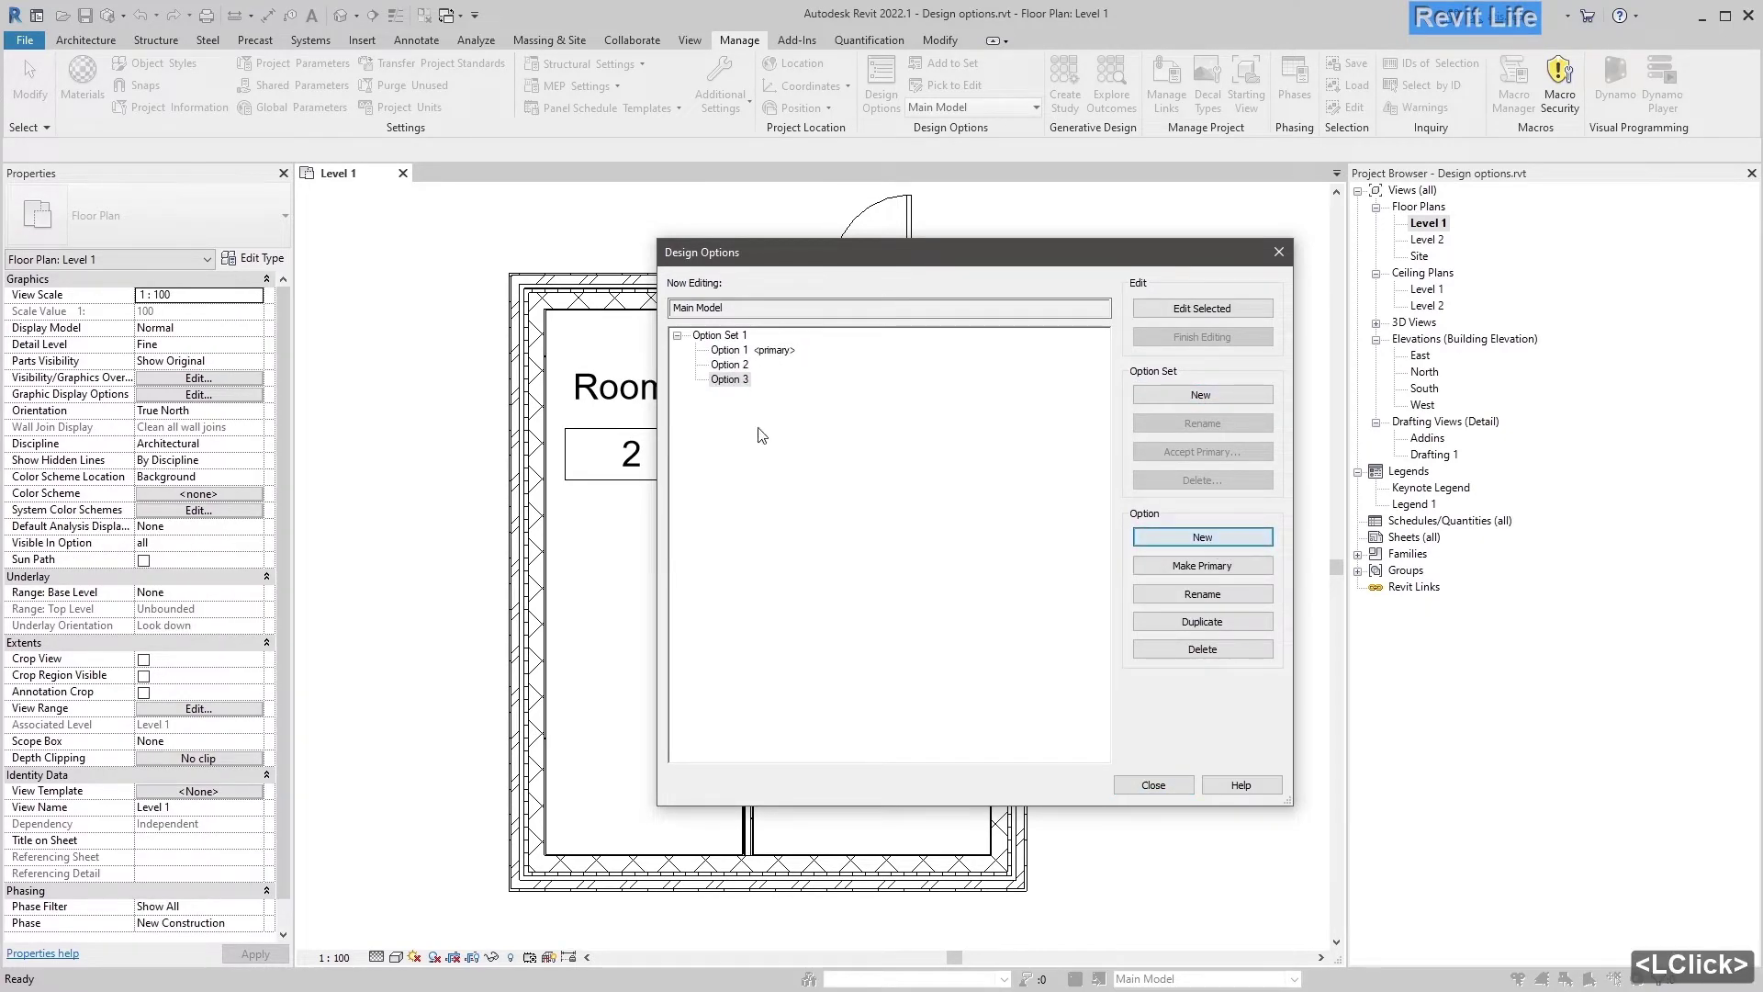
{"action": "left_click", "coordinate": [743, 352]}
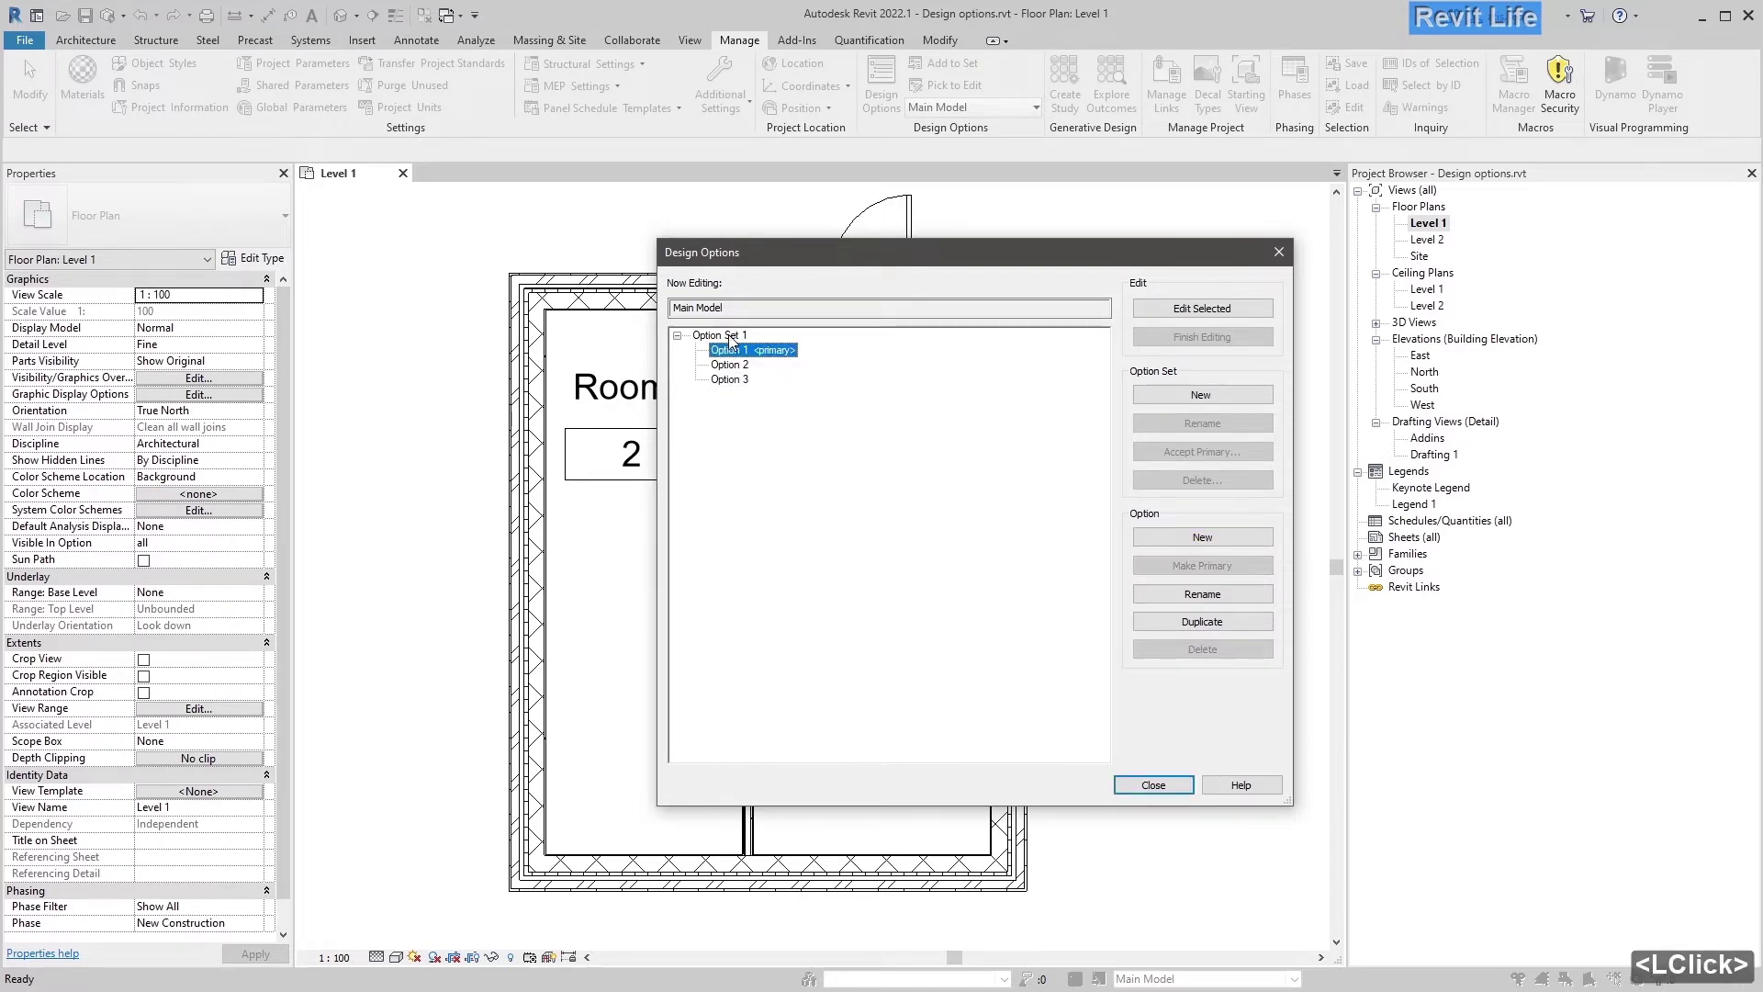
Step: Rename the option set to 'Main house' and close the Design Options dialog
{"action": "left_click", "coordinate": [727, 336]}
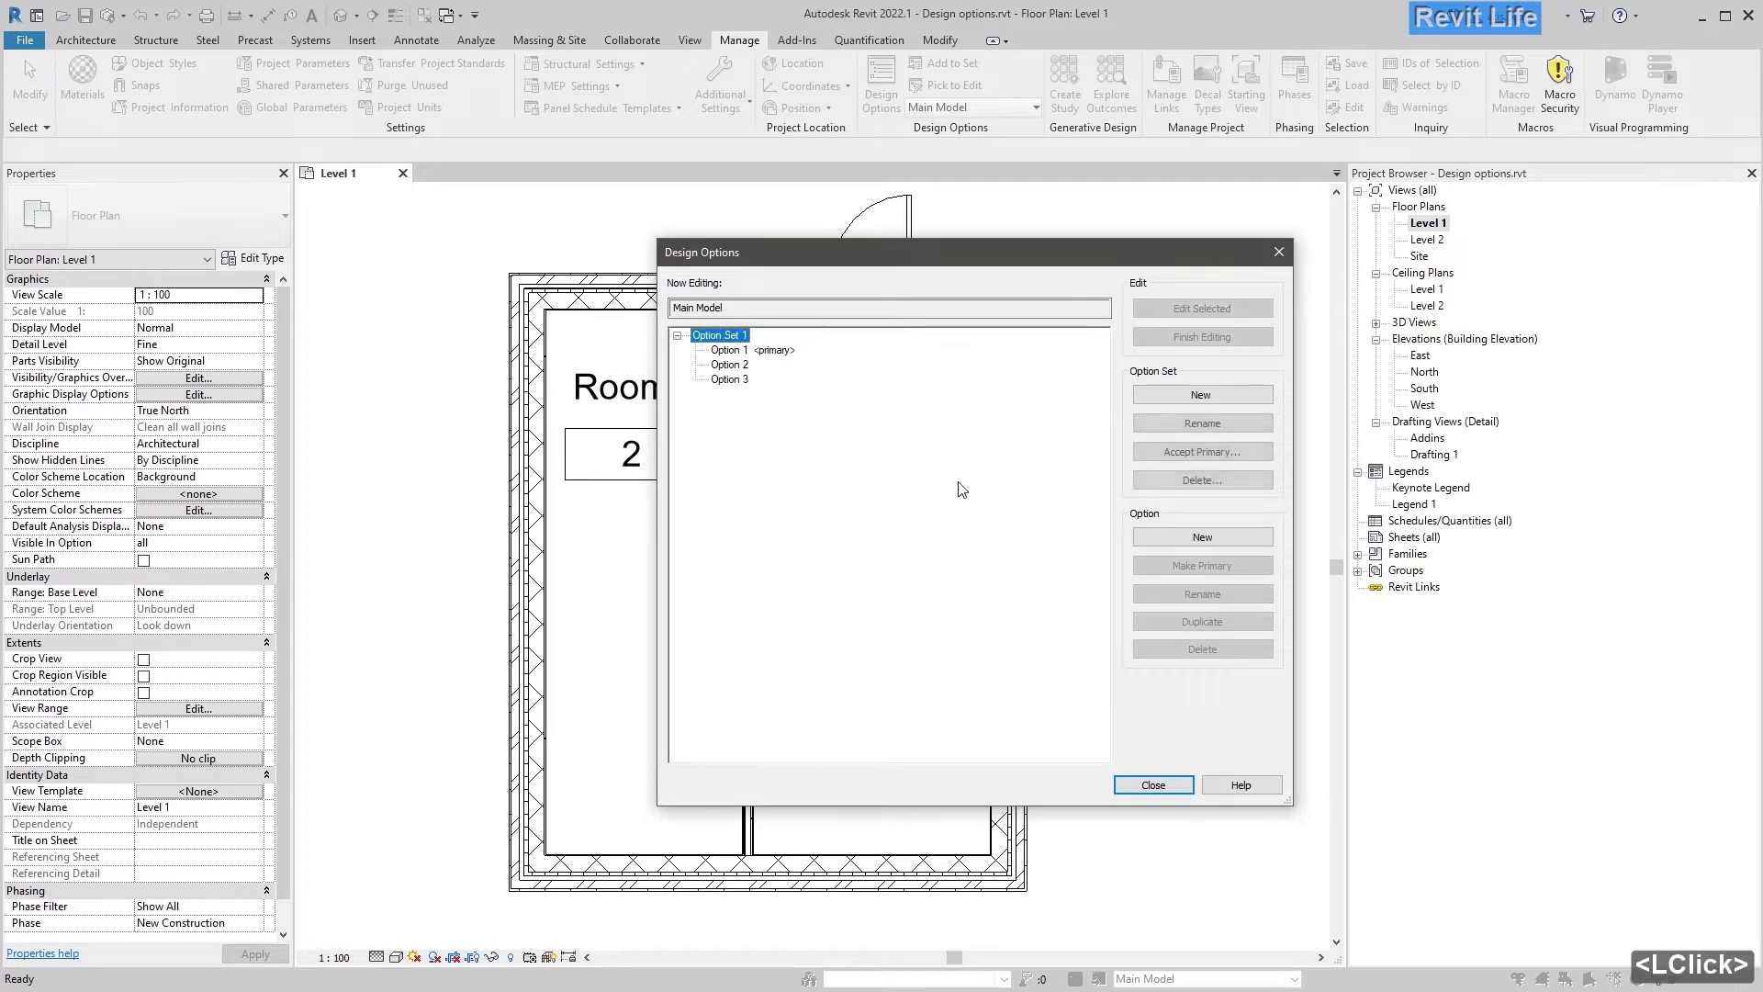
{"action": "left_click", "coordinate": [1196, 424]}
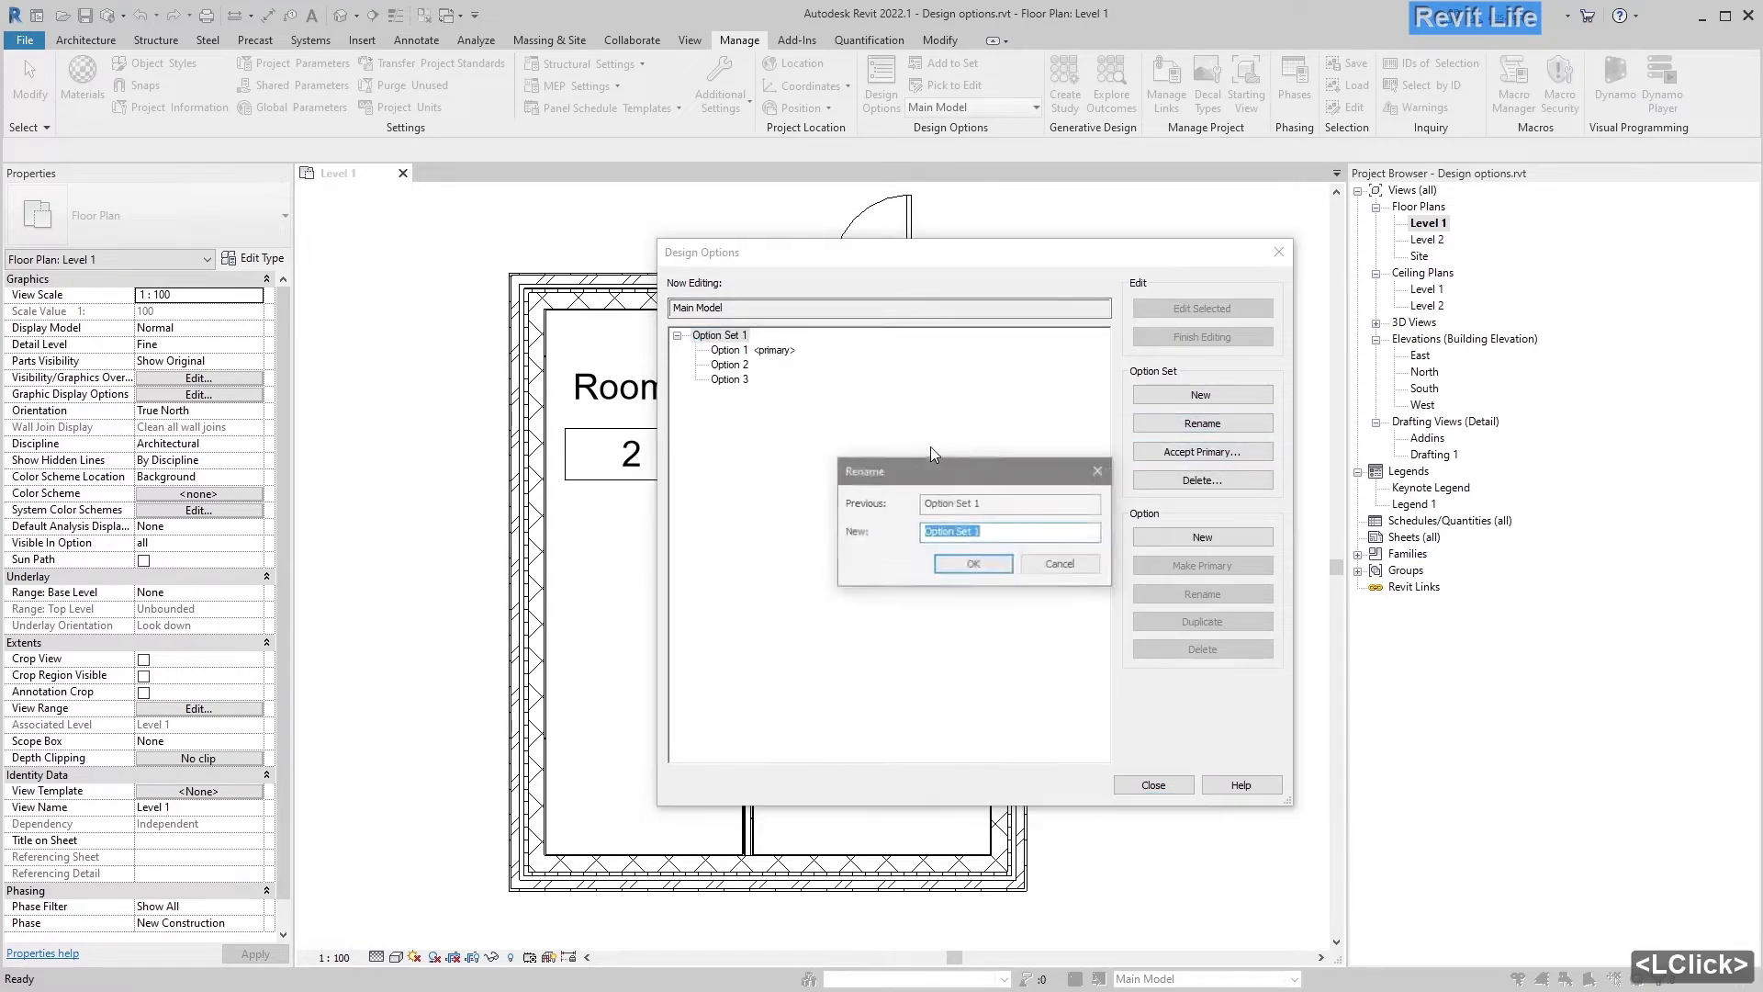
{"action": "type", "text": "Main house"}
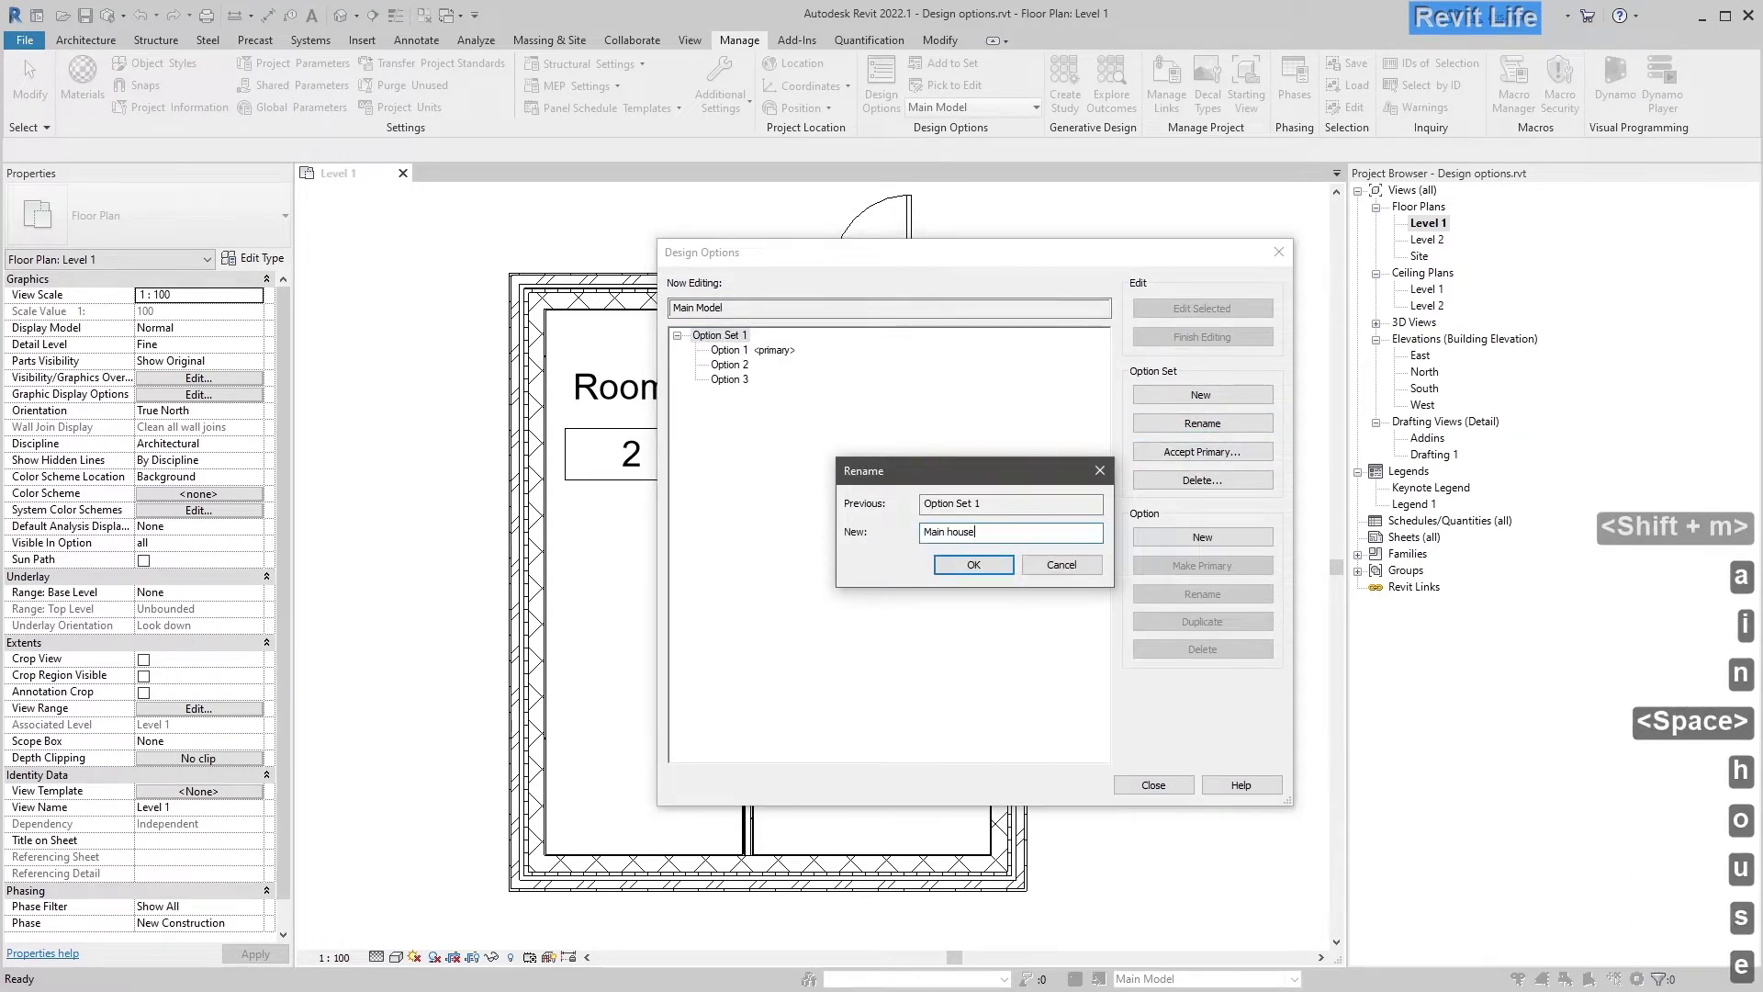
{"action": "left_click", "coordinate": [983, 566]}
{"action": "double_click", "coordinate": [731, 365]}
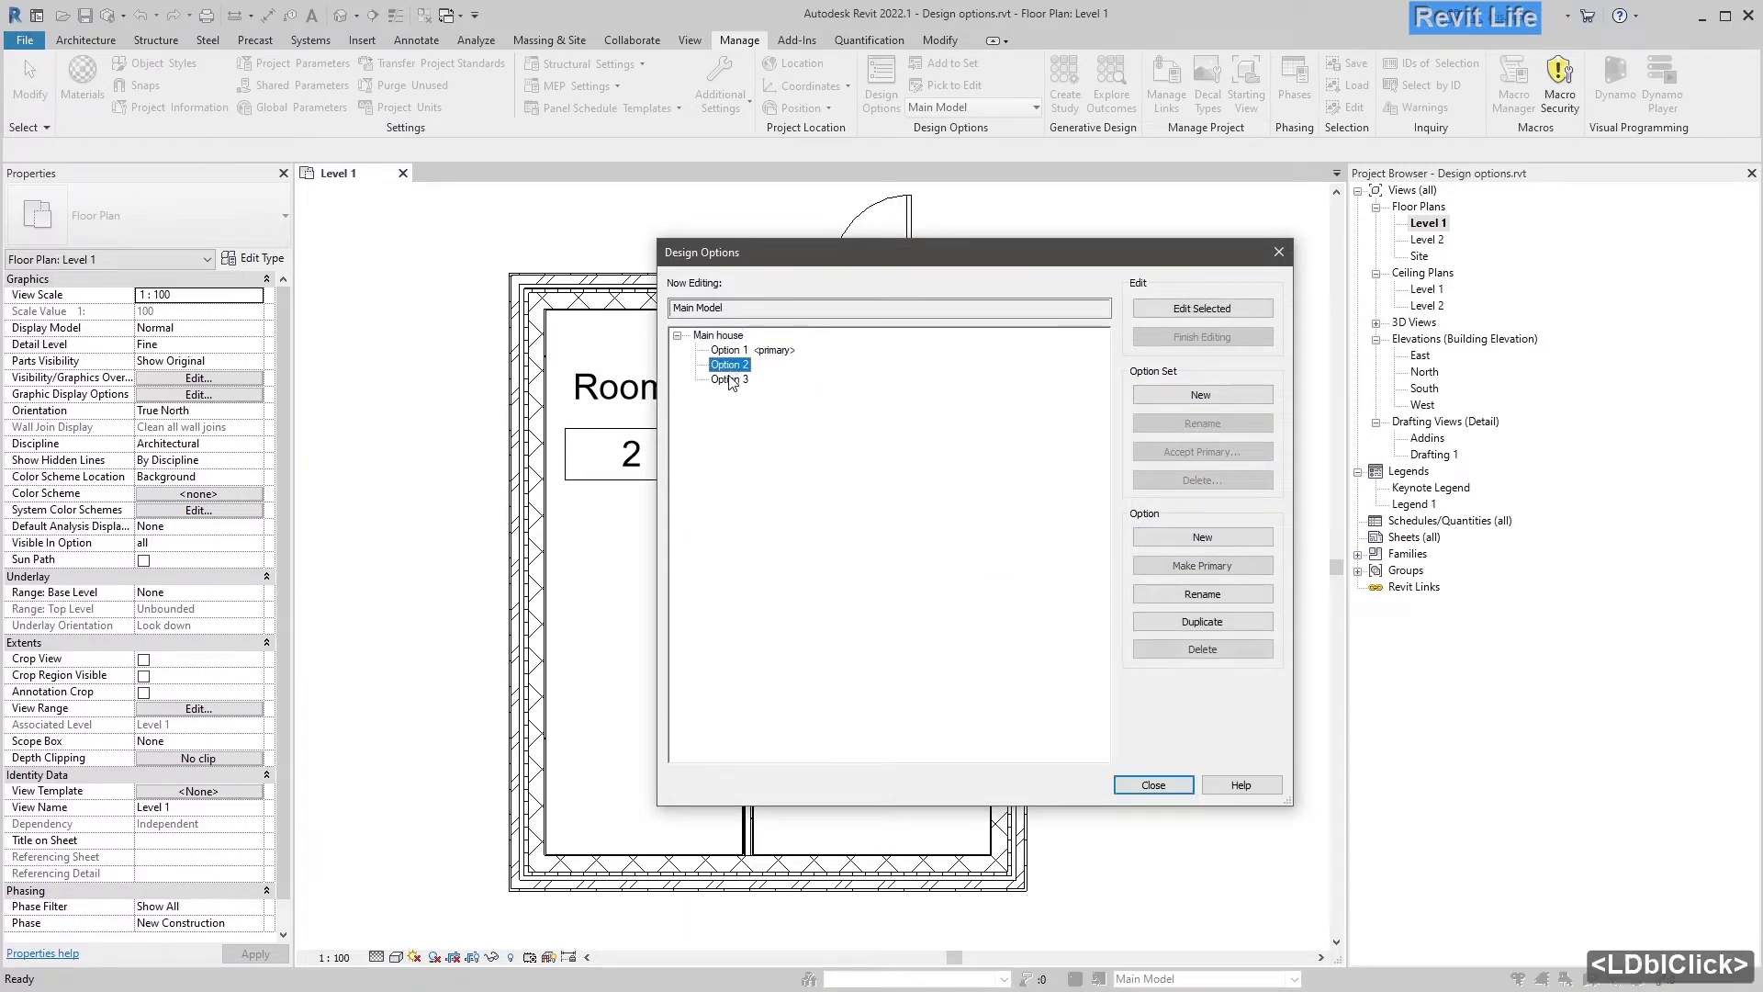
{"action": "left_click", "coordinate": [1139, 784]}
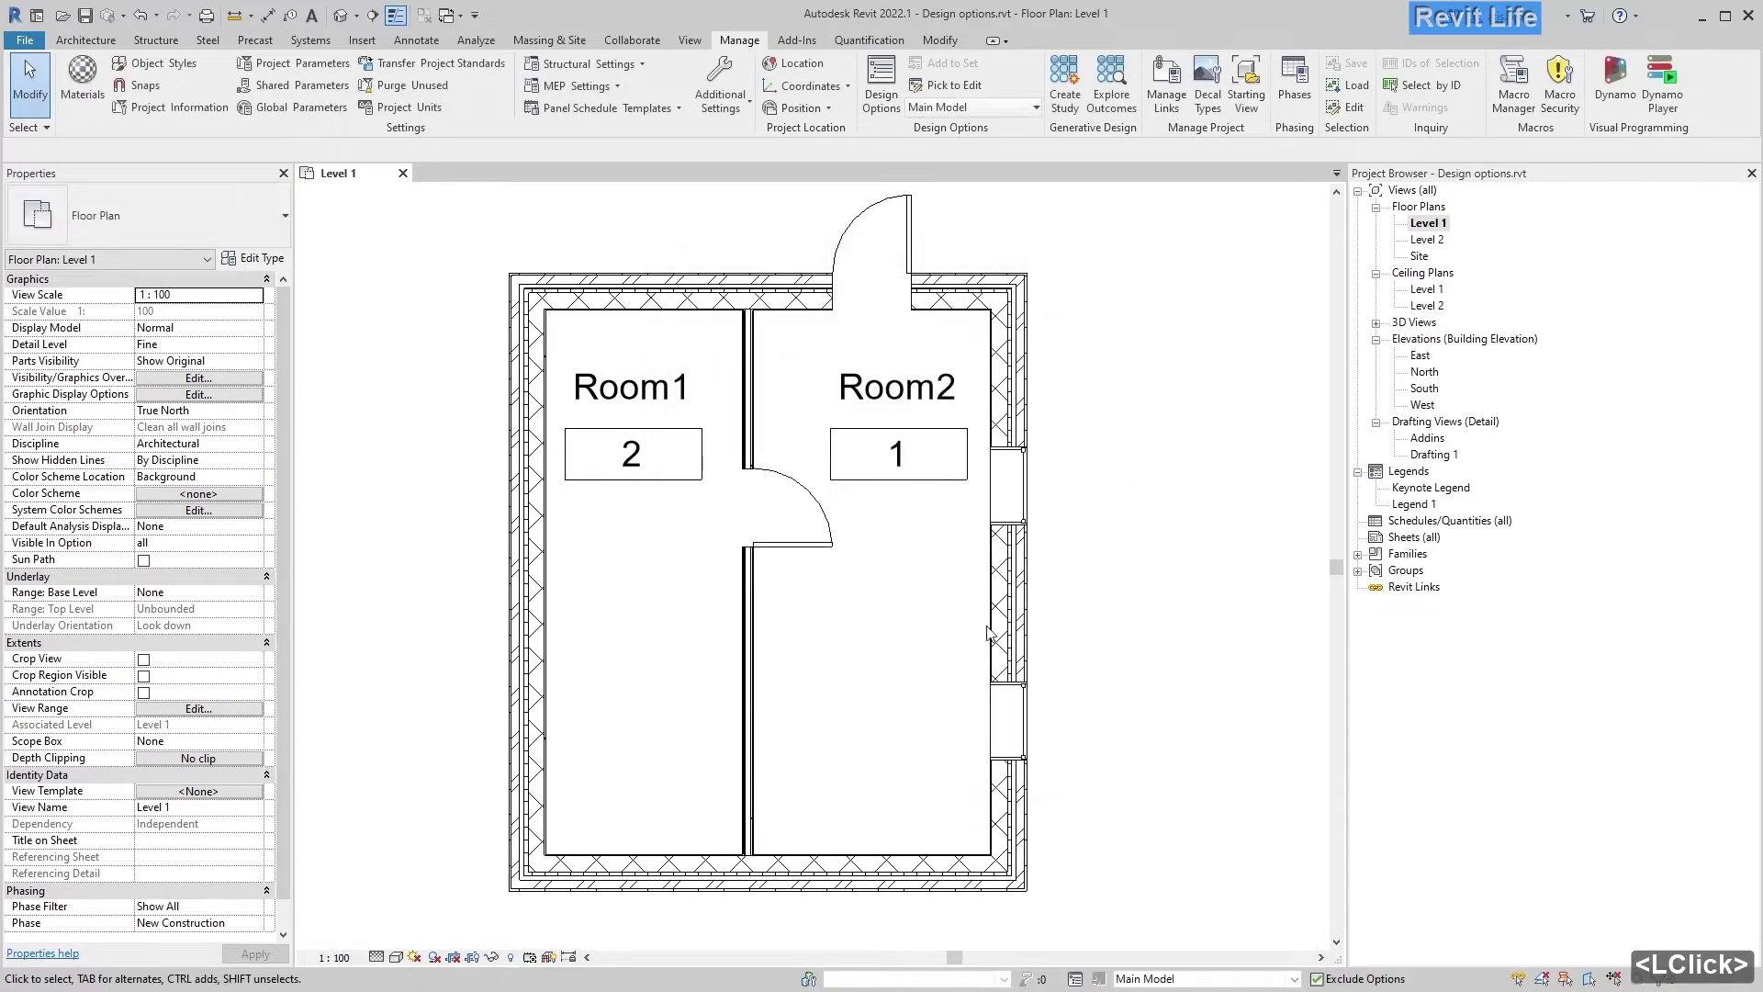
Step: Add the eight selected Level 1 walls, door and rooms to Main house Options 1, 2 and 3
{"action": "left_click_drag", "start_coordinate": [1085, 719], "coordinate": [482, 512]}
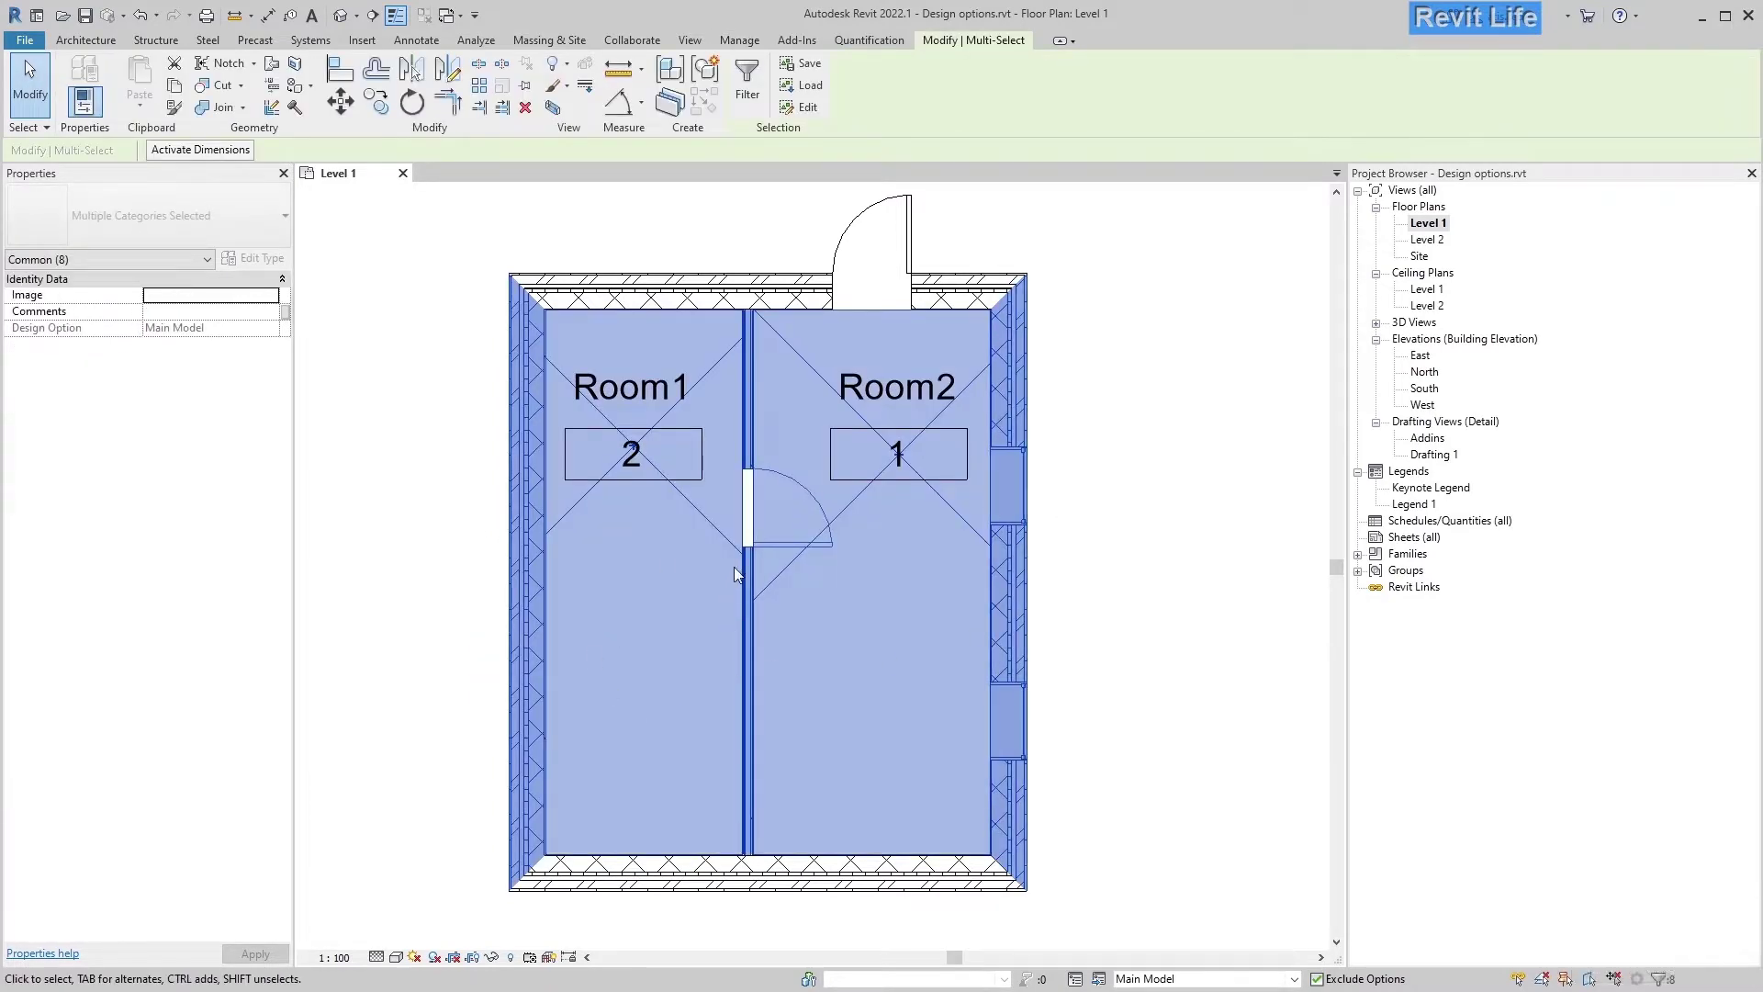
{"action": "left_click", "coordinate": [736, 40]}
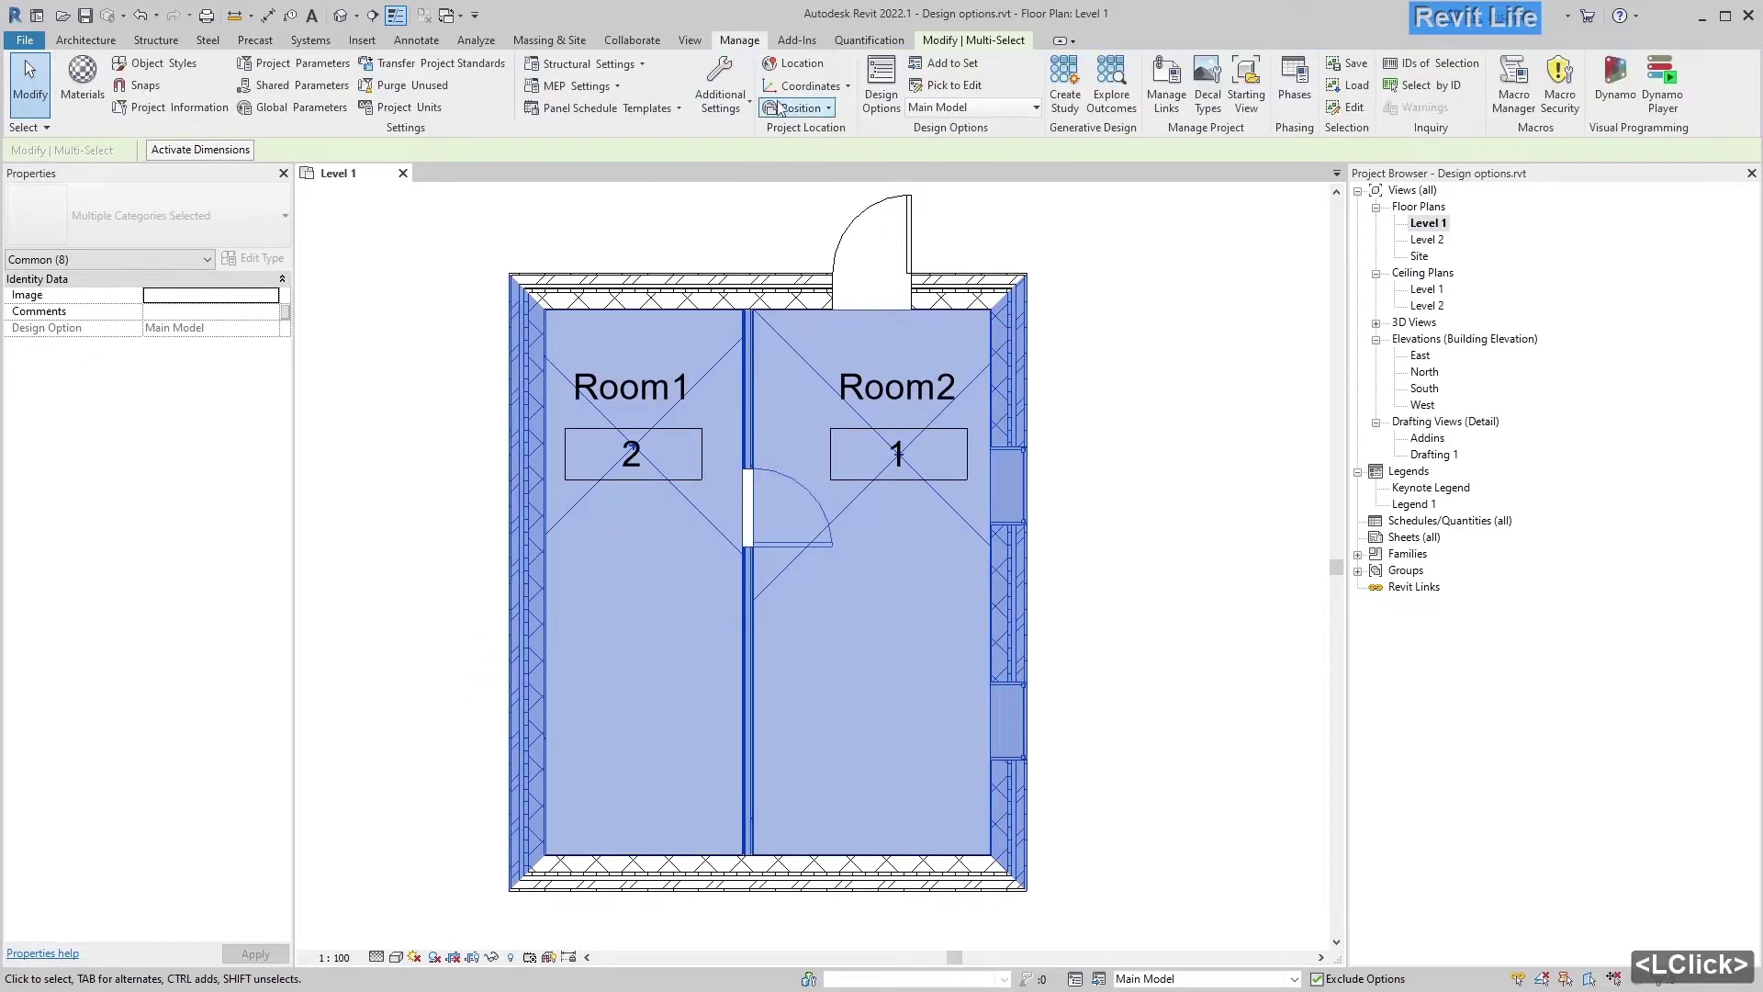
{"action": "left_click", "coordinate": [946, 64]}
{"action": "left_click", "coordinate": [795, 405]}
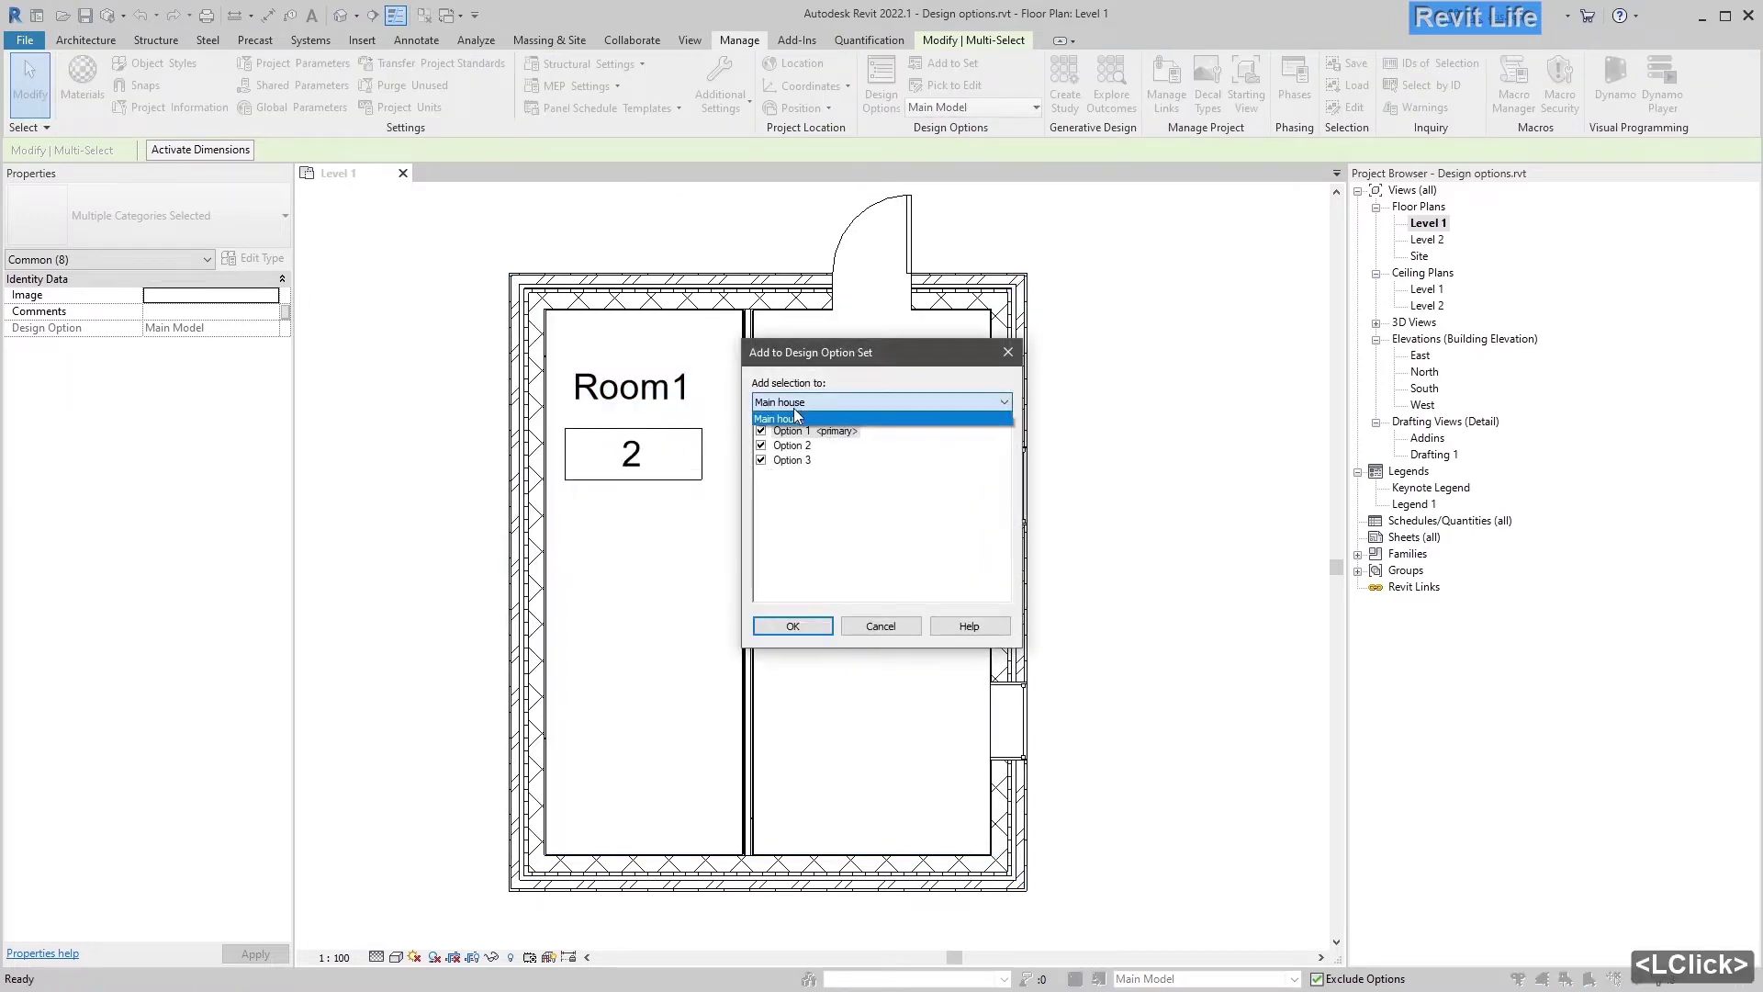
{"action": "left_click", "coordinate": [792, 424]}
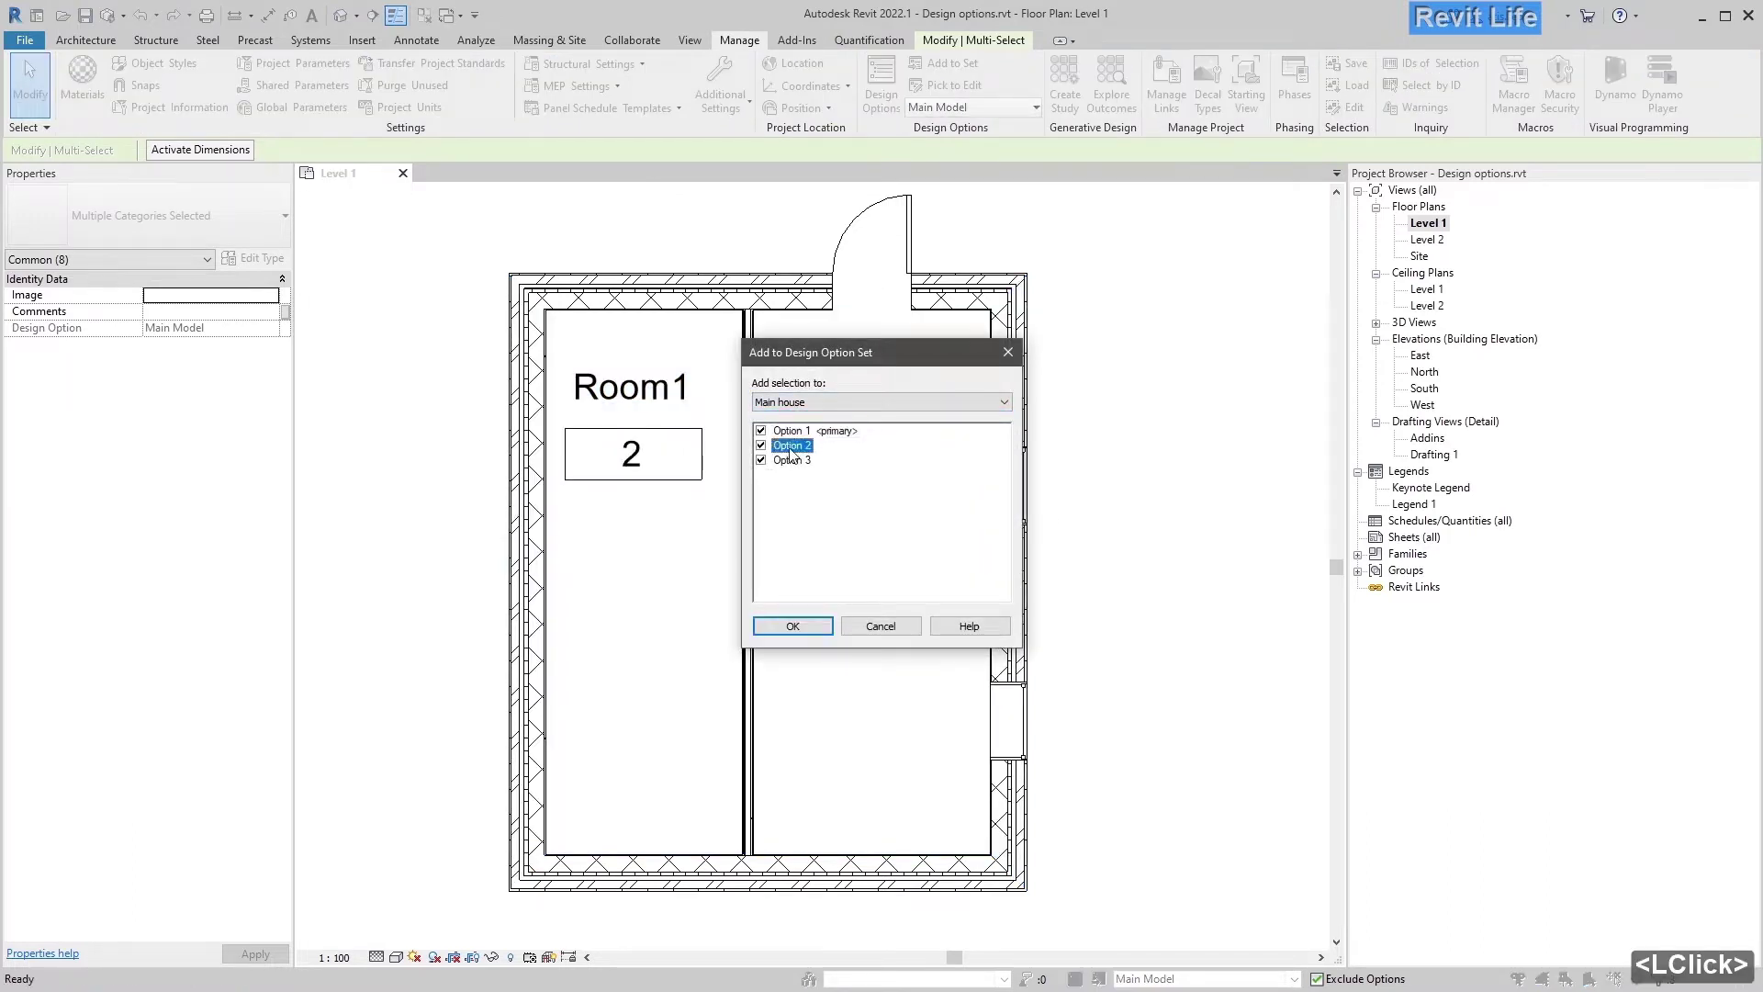
{"action": "left_click", "coordinate": [792, 627]}
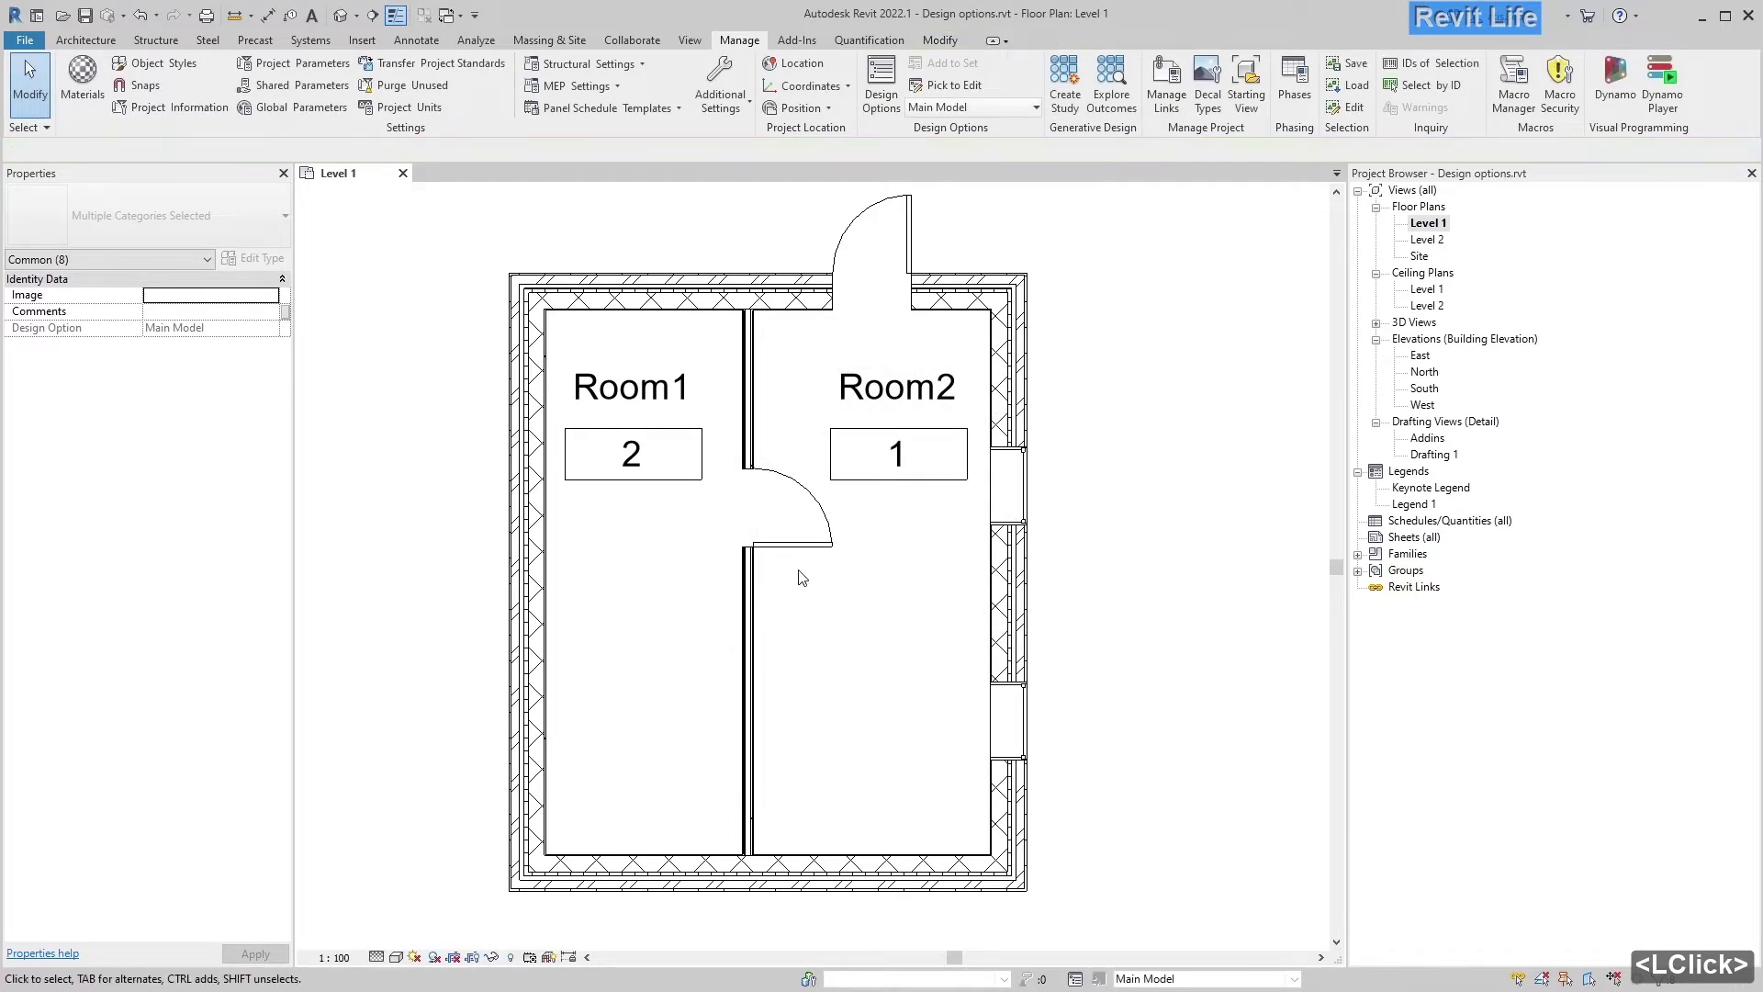
Step: Rename the Level 1 floor plan view to 'Level 1 opt1'
{"action": "right_click", "coordinate": [1437, 222]}
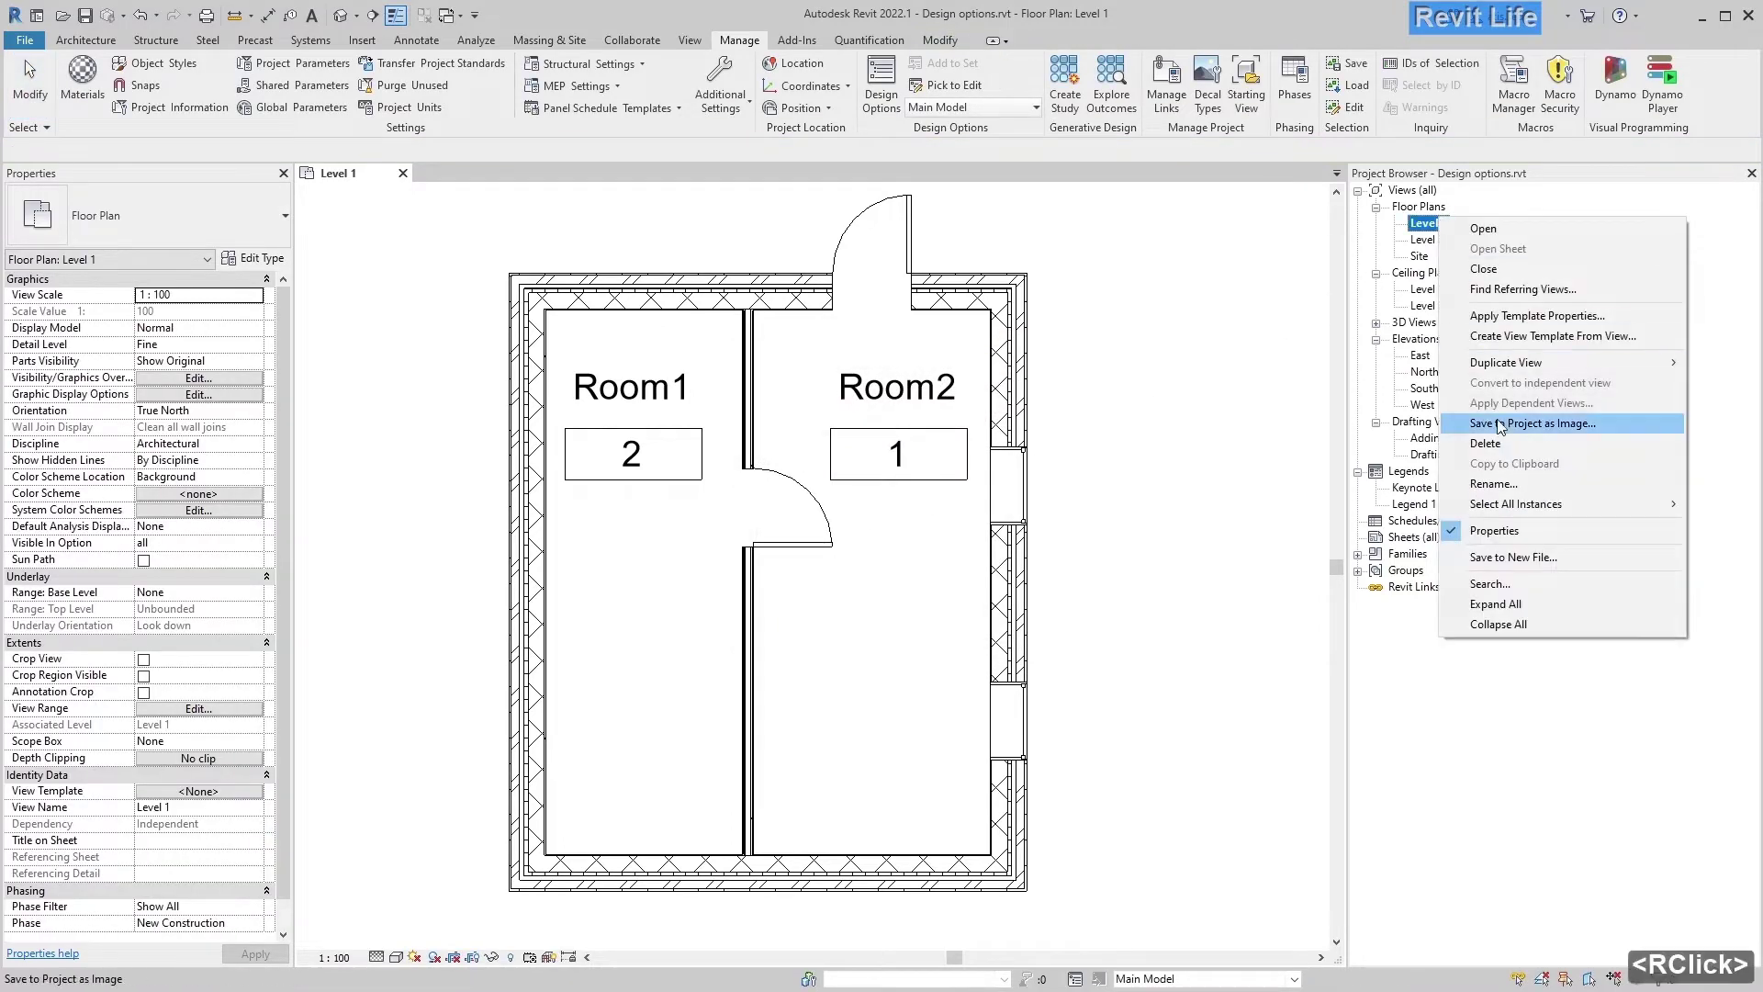
{"action": "left_click", "coordinate": [1500, 505]}
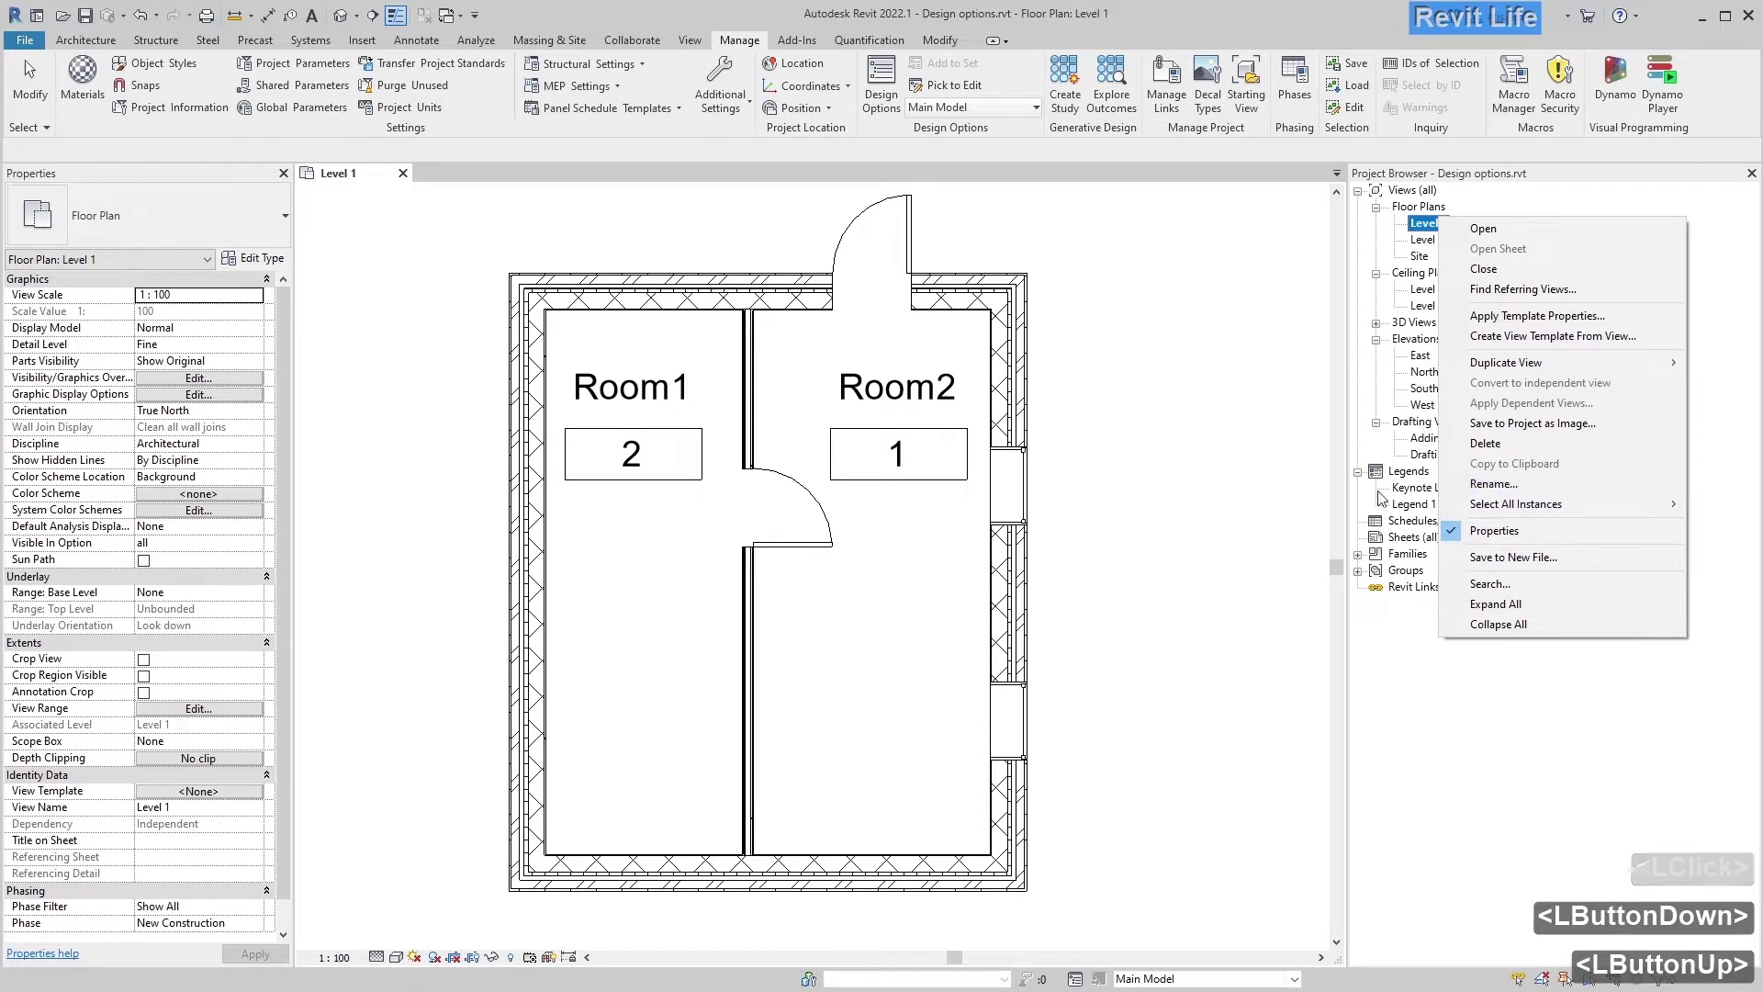
{"action": "left_click", "coordinate": [1490, 484]}
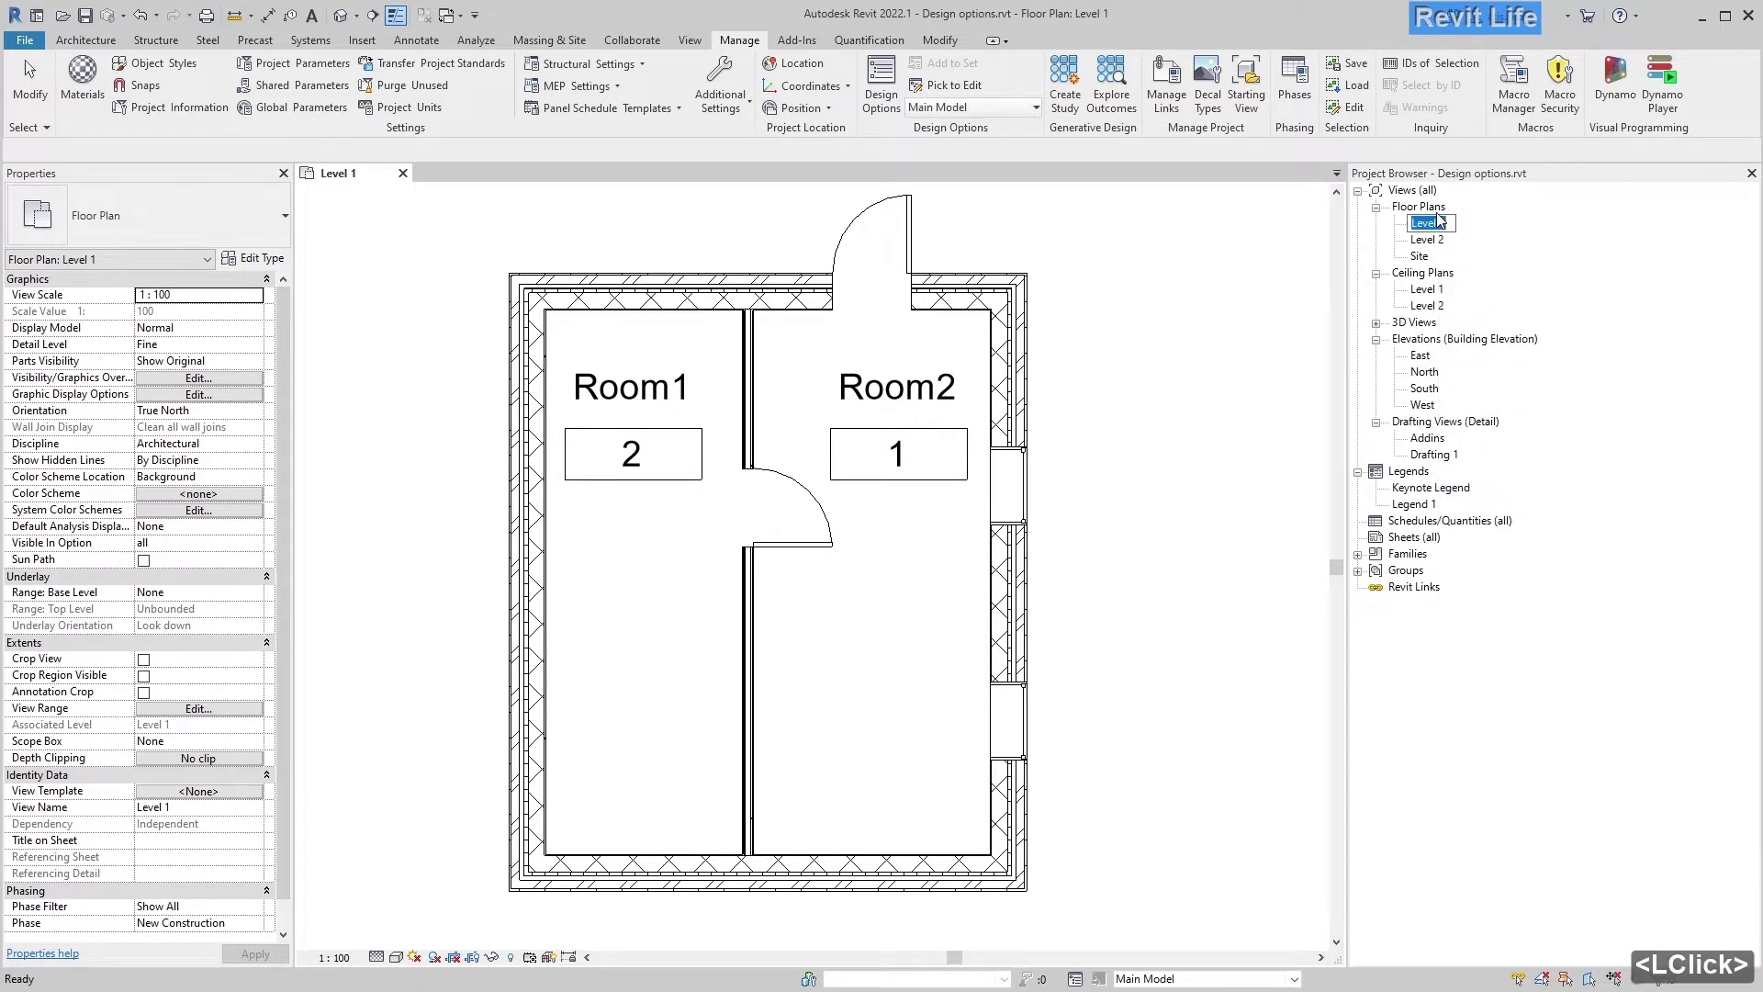
{"action": "left_click", "coordinate": [1450, 223]}
{"action": "type", "text": "op"}
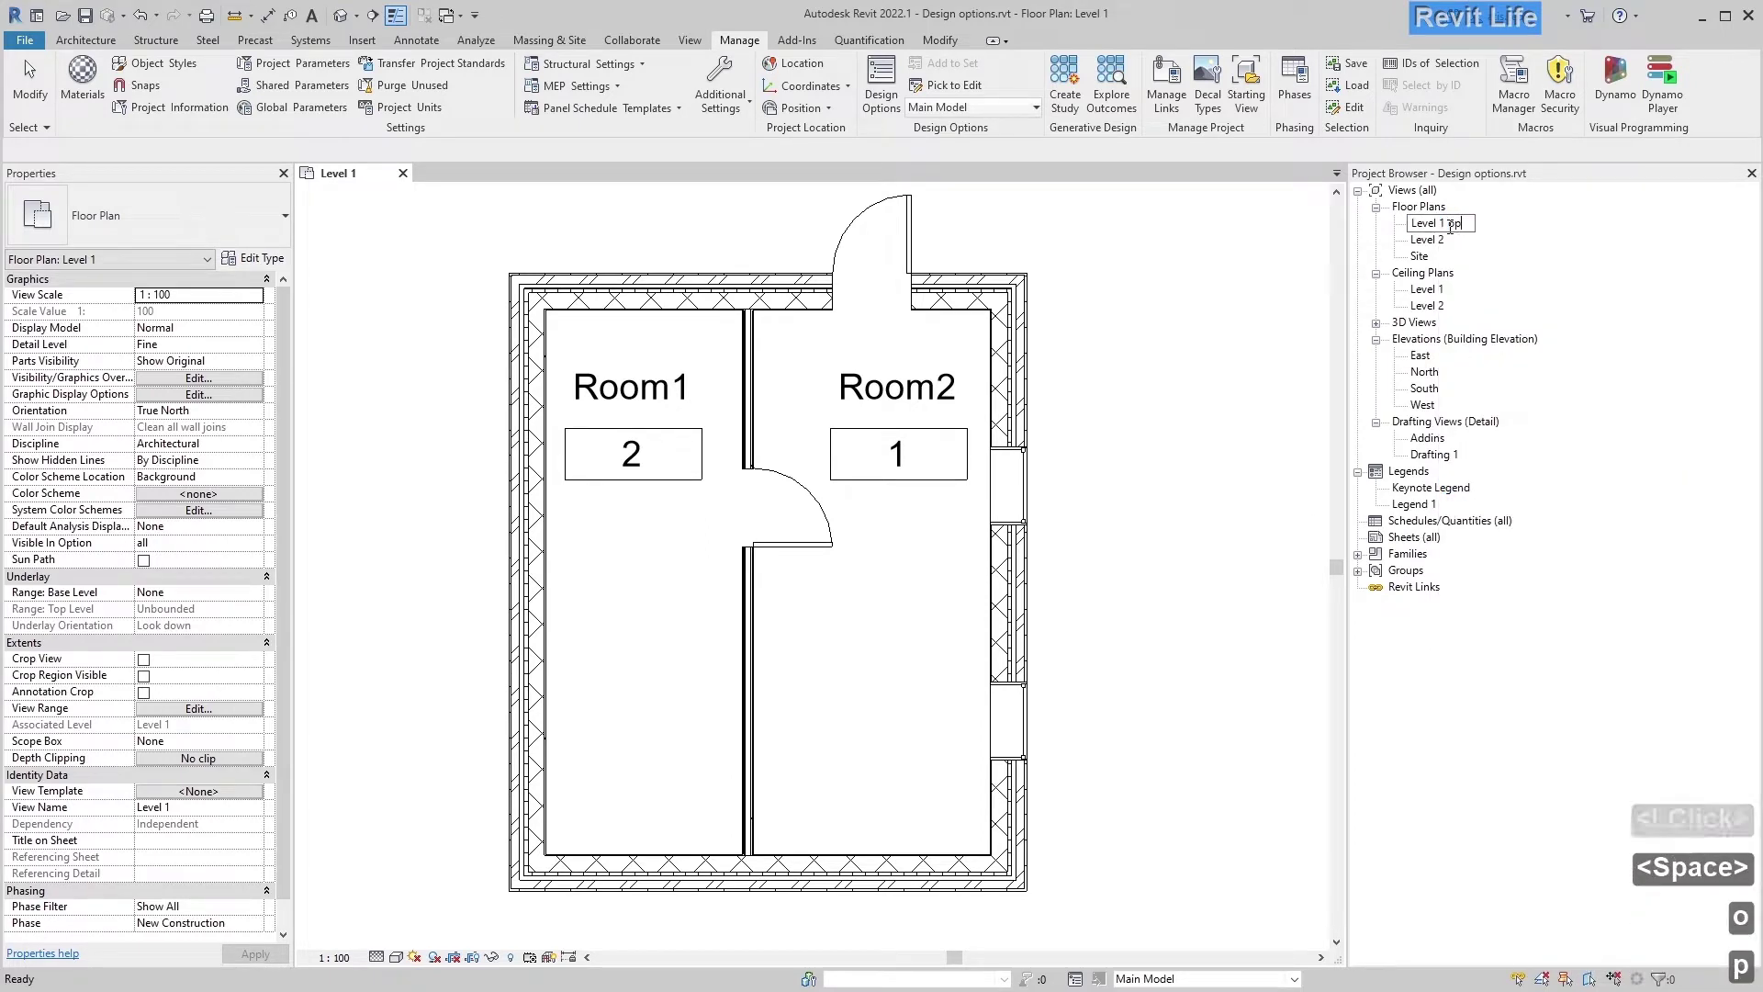
{"action": "type", "text": "t1"}
{"action": "key", "text": "Return"}
Step: Duplicate Level 1 opt1 with detailing and name the copy 'Level 1 opt2'
{"action": "right_click", "coordinate": [1448, 224]}
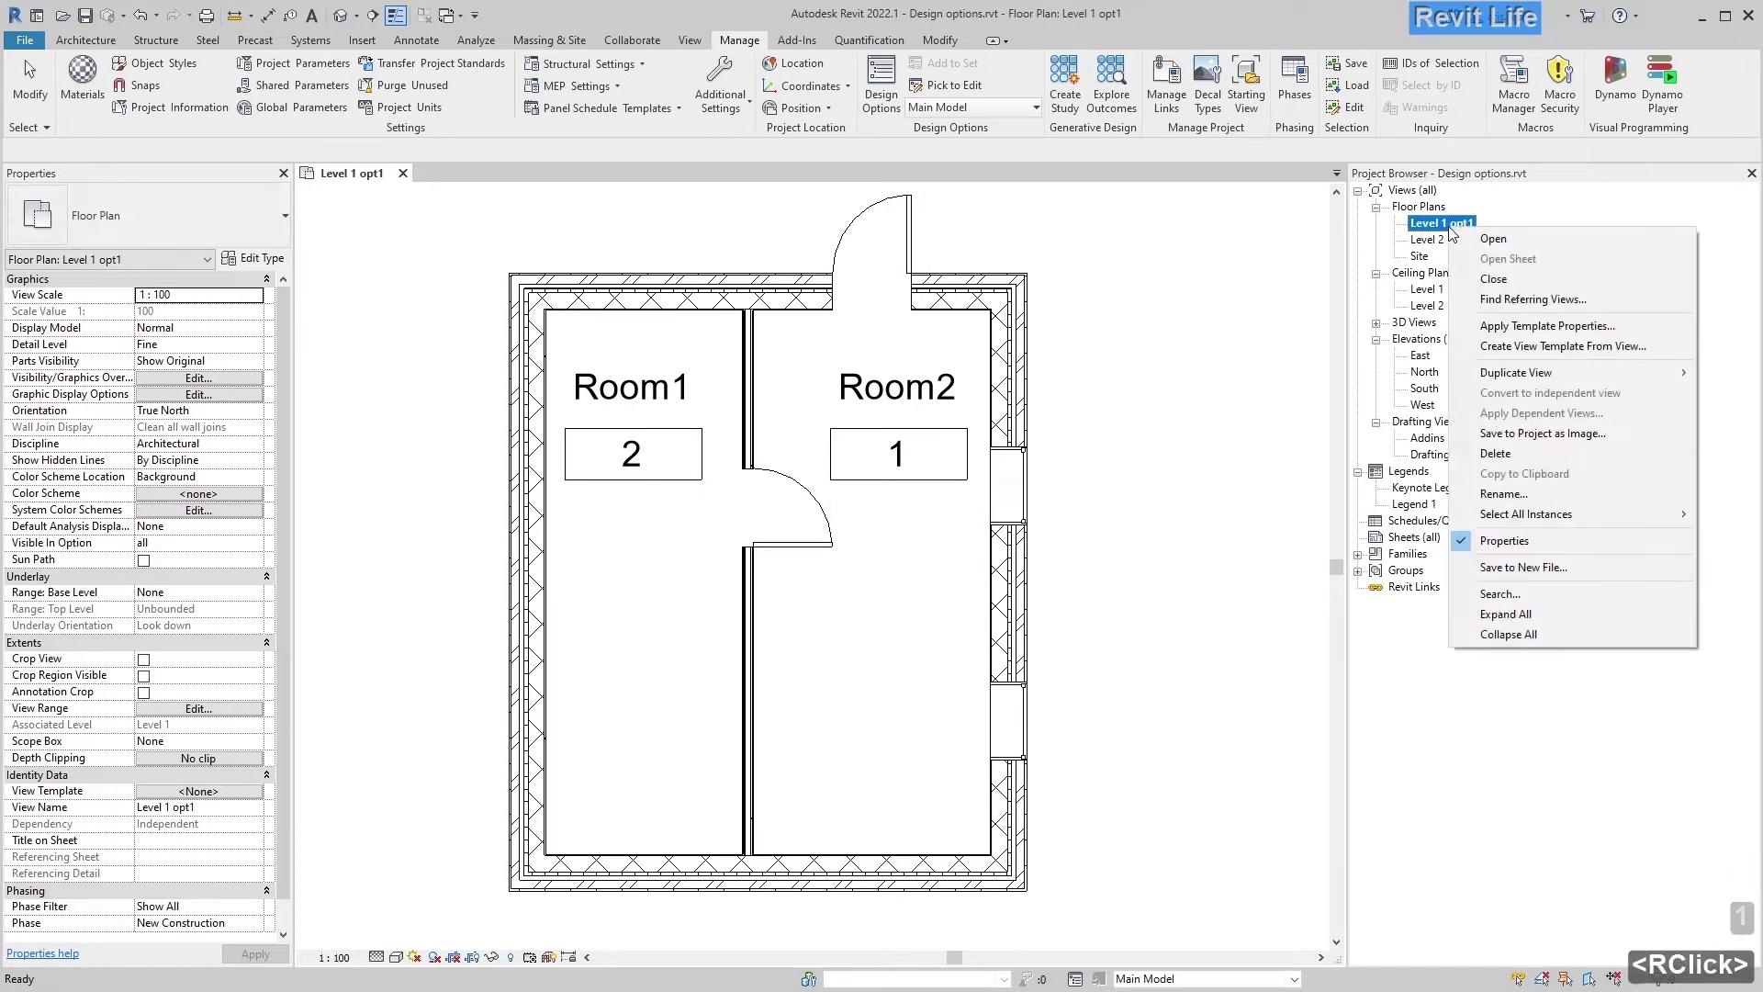
{"action": "mouse_move", "coordinate": [1488, 373]}
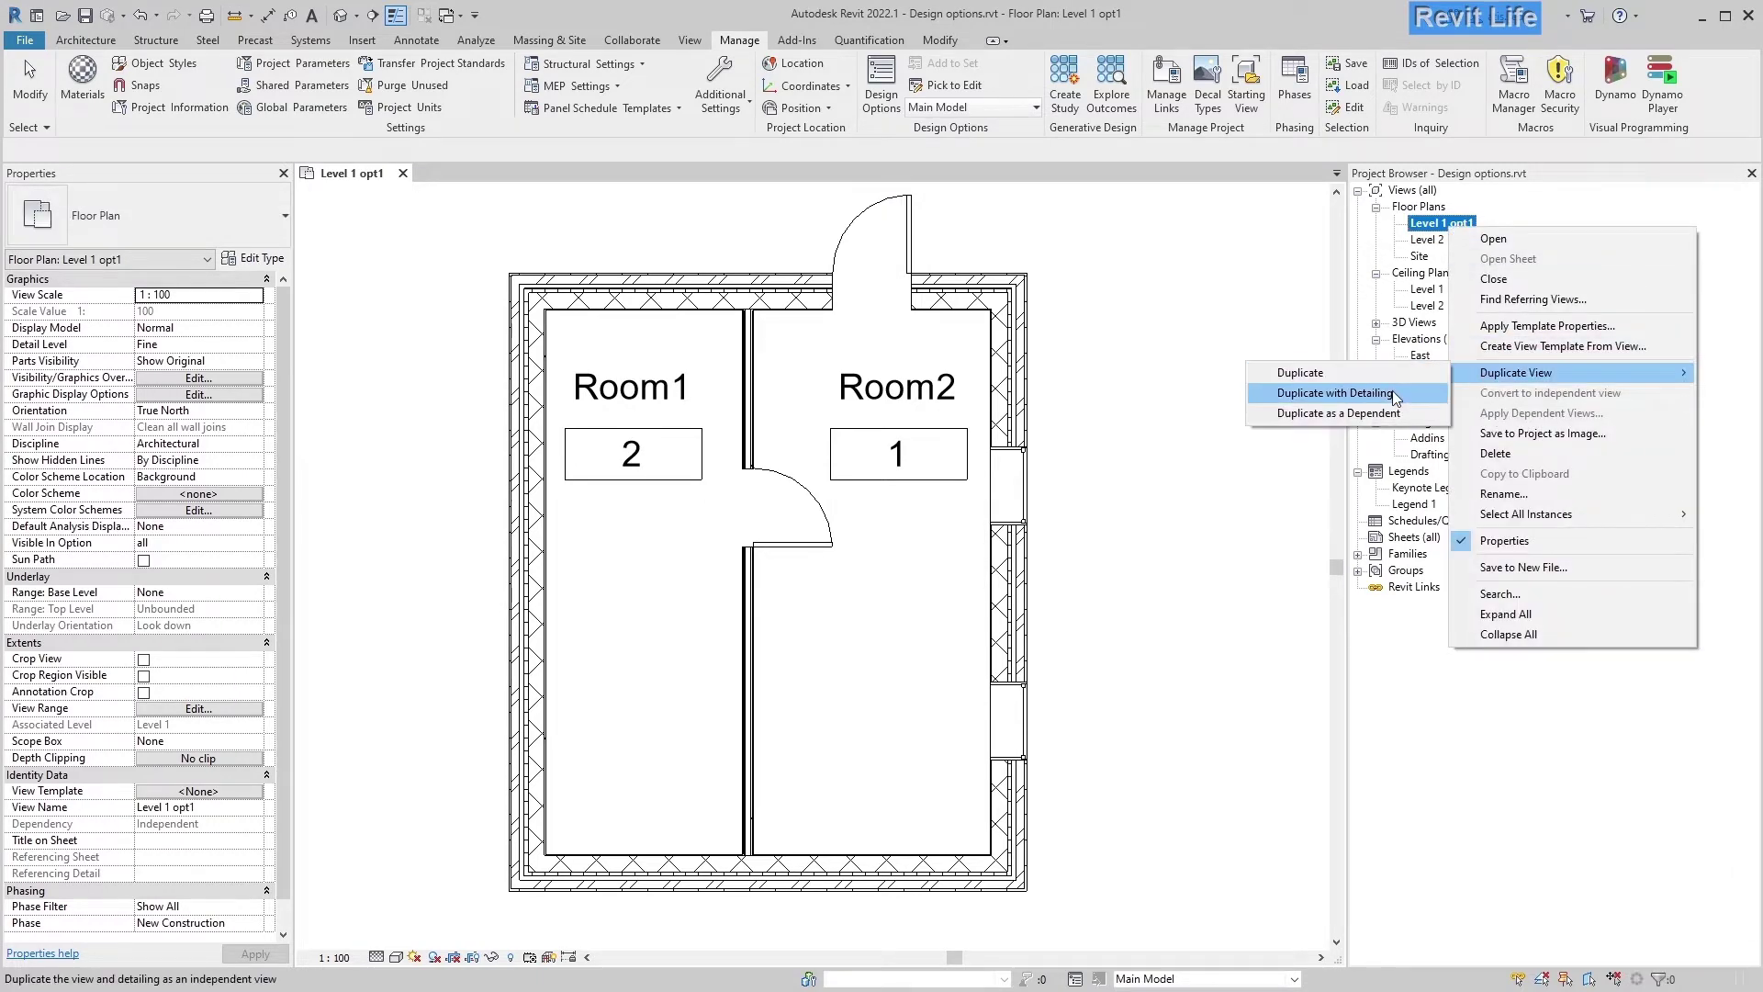
{"action": "left_click", "coordinate": [1359, 393]}
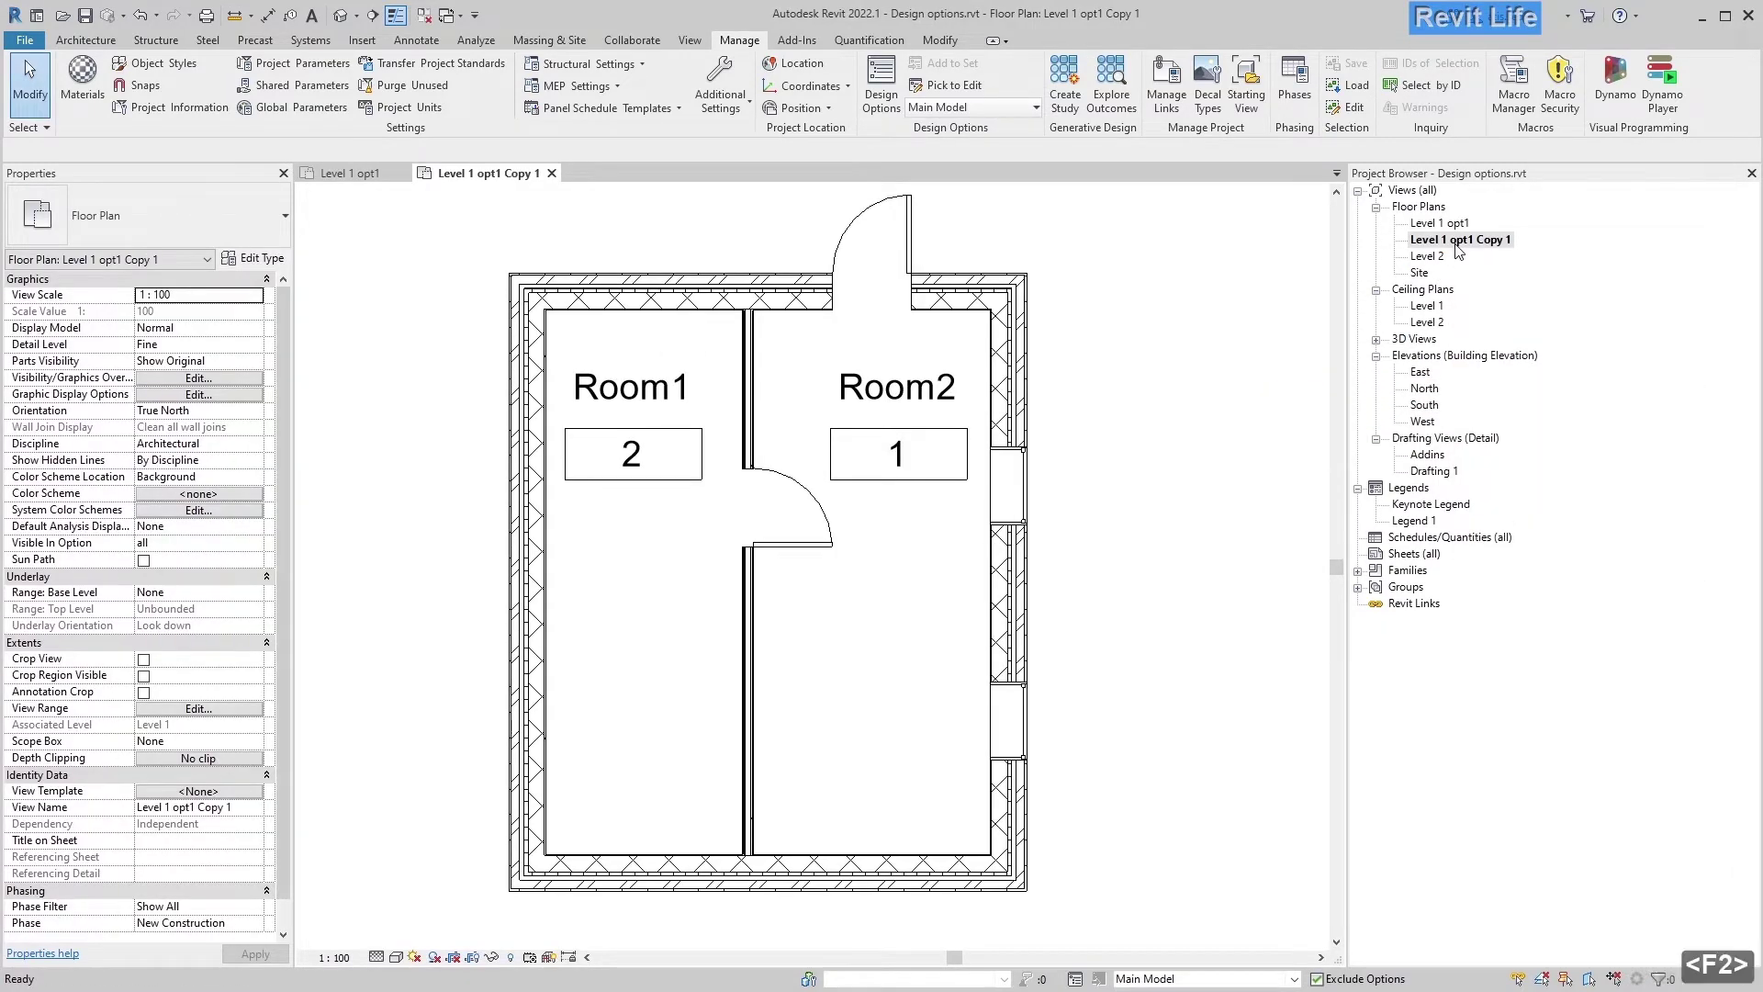
{"action": "left_click", "coordinate": [1464, 242]}
{"action": "key", "text": "F2"}
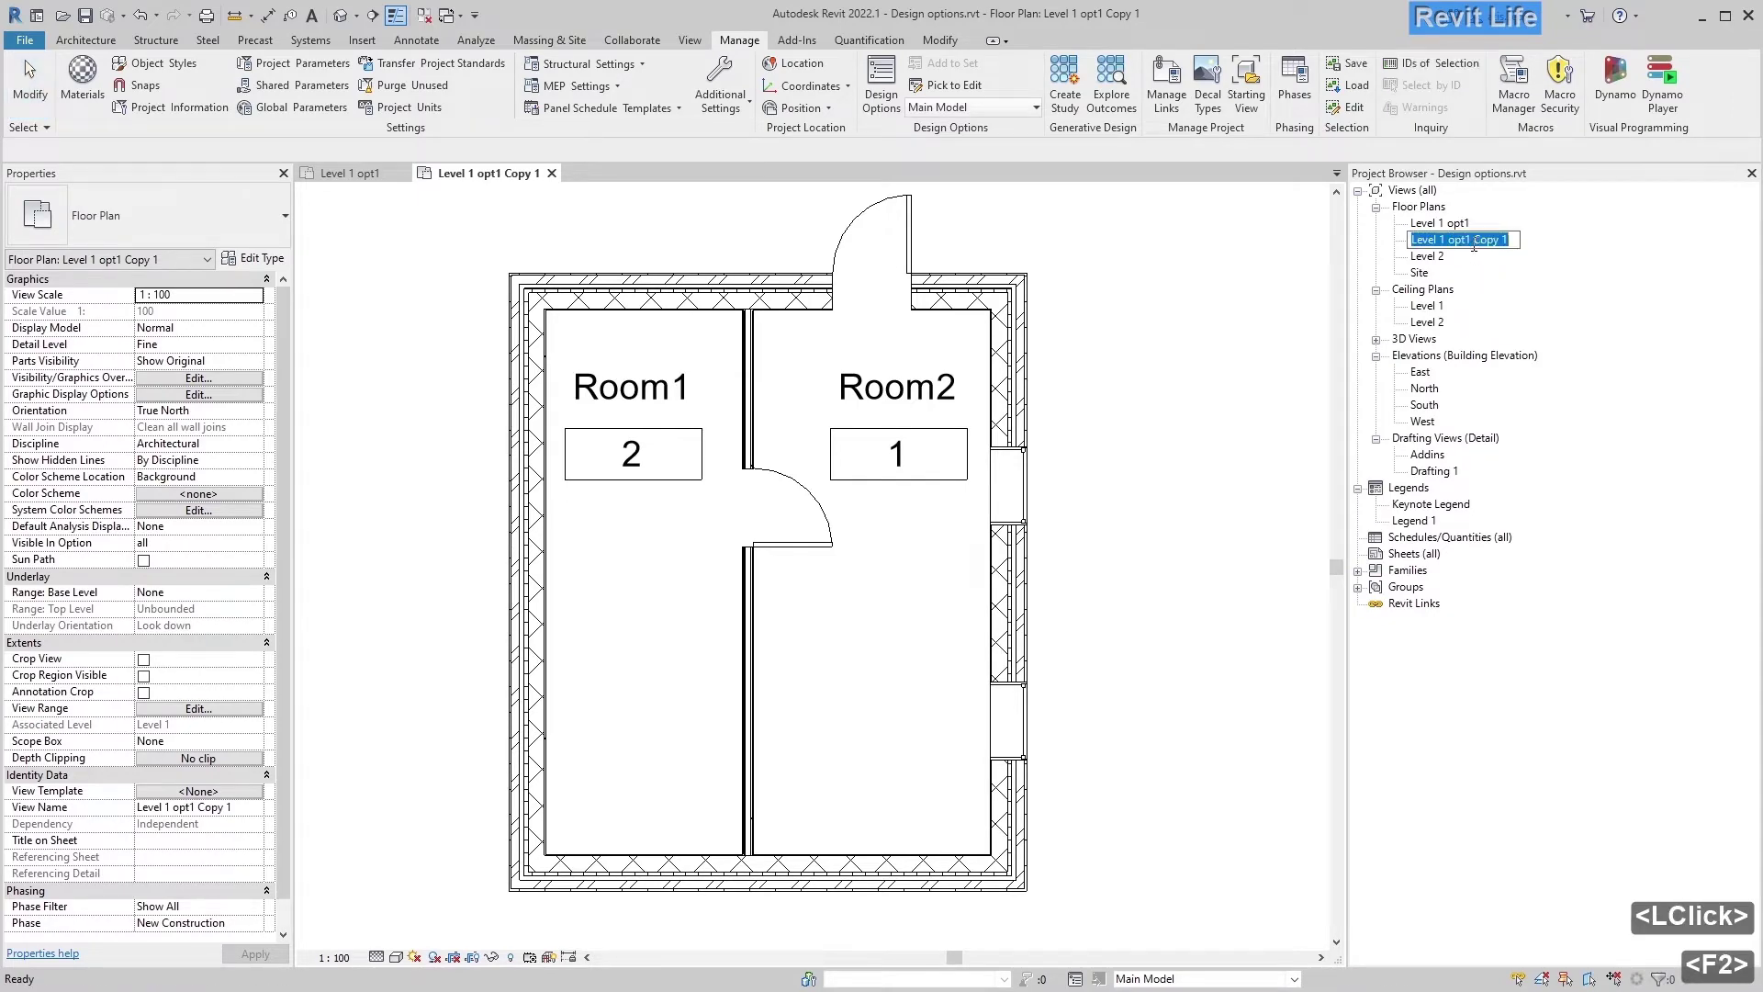
{"action": "left_click", "coordinate": [1513, 242]}
{"action": "key", "text": "BackSpace"}
{"action": "key", "text": "BackSpace"}
{"action": "key", "text": "BackSpace"}
{"action": "key", "text": "BackSpace"}
{"action": "key", "text": "BackSpace"}
{"action": "key", "text": "BackSpace"}
{"action": "key", "text": "BackSpace"}
{"action": "key", "text": "BackSpace"}
{"action": "key", "text": "BackSpace"}
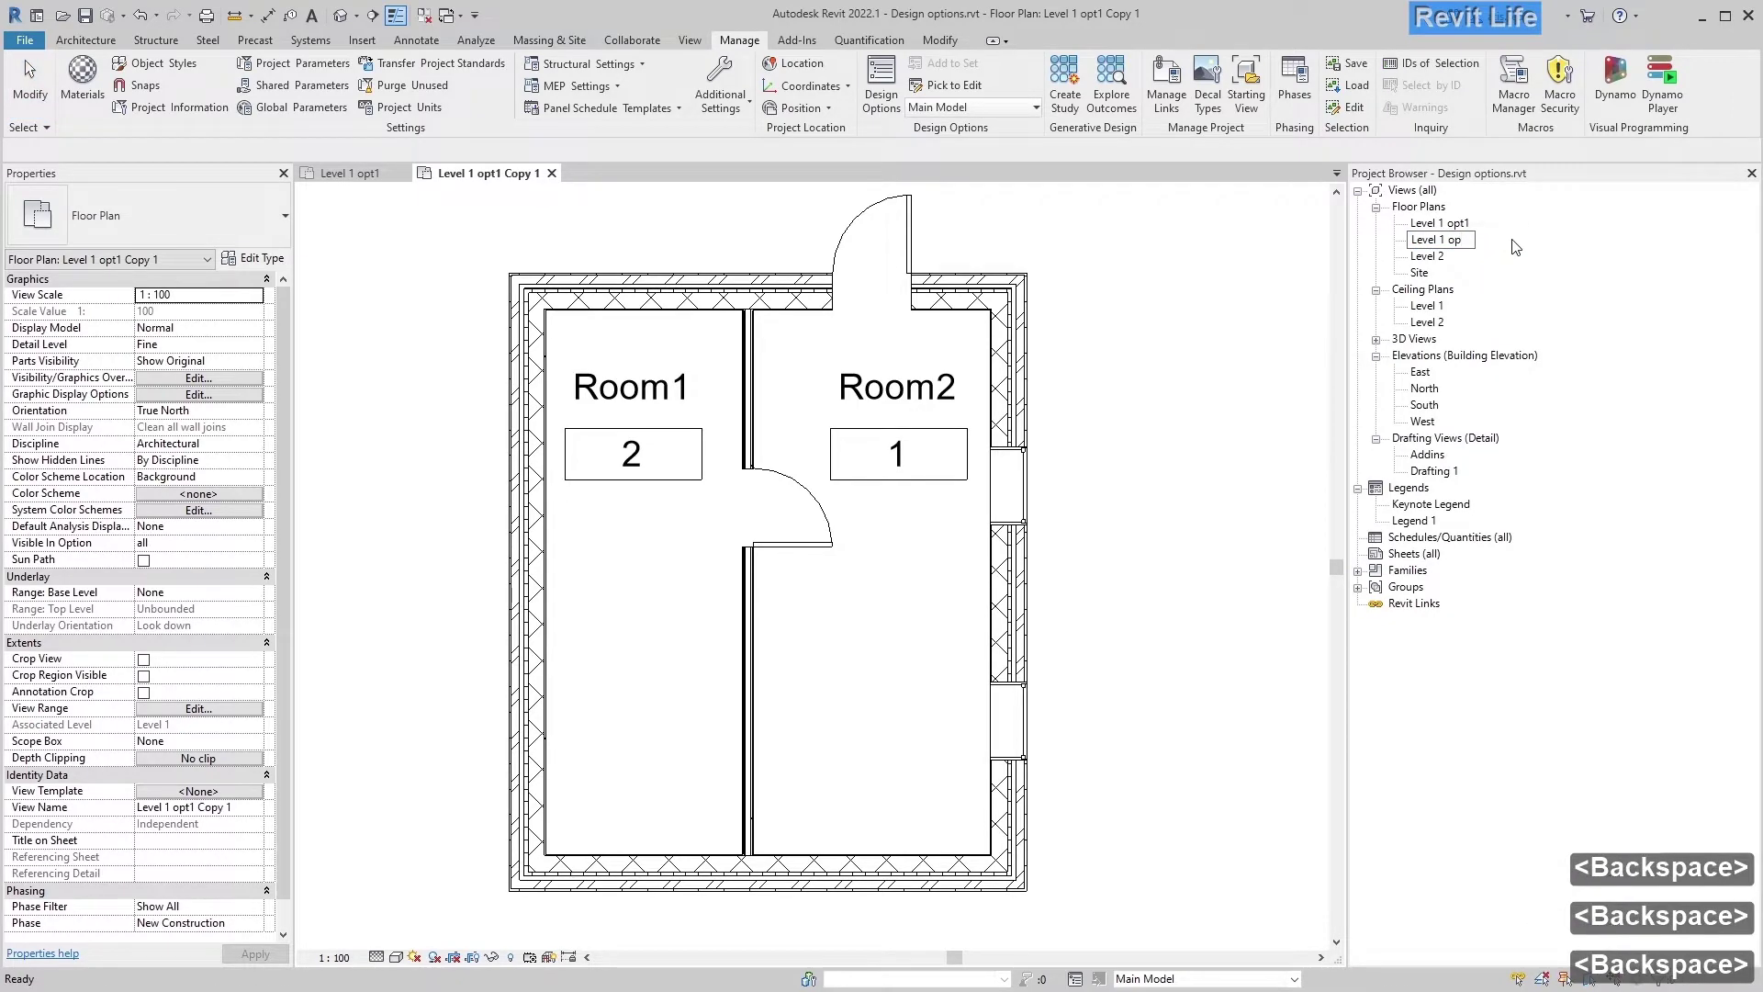
{"action": "type", "text": "y"}
{"action": "key", "text": "BackSpace"}
{"action": "type", "text": "t2"}
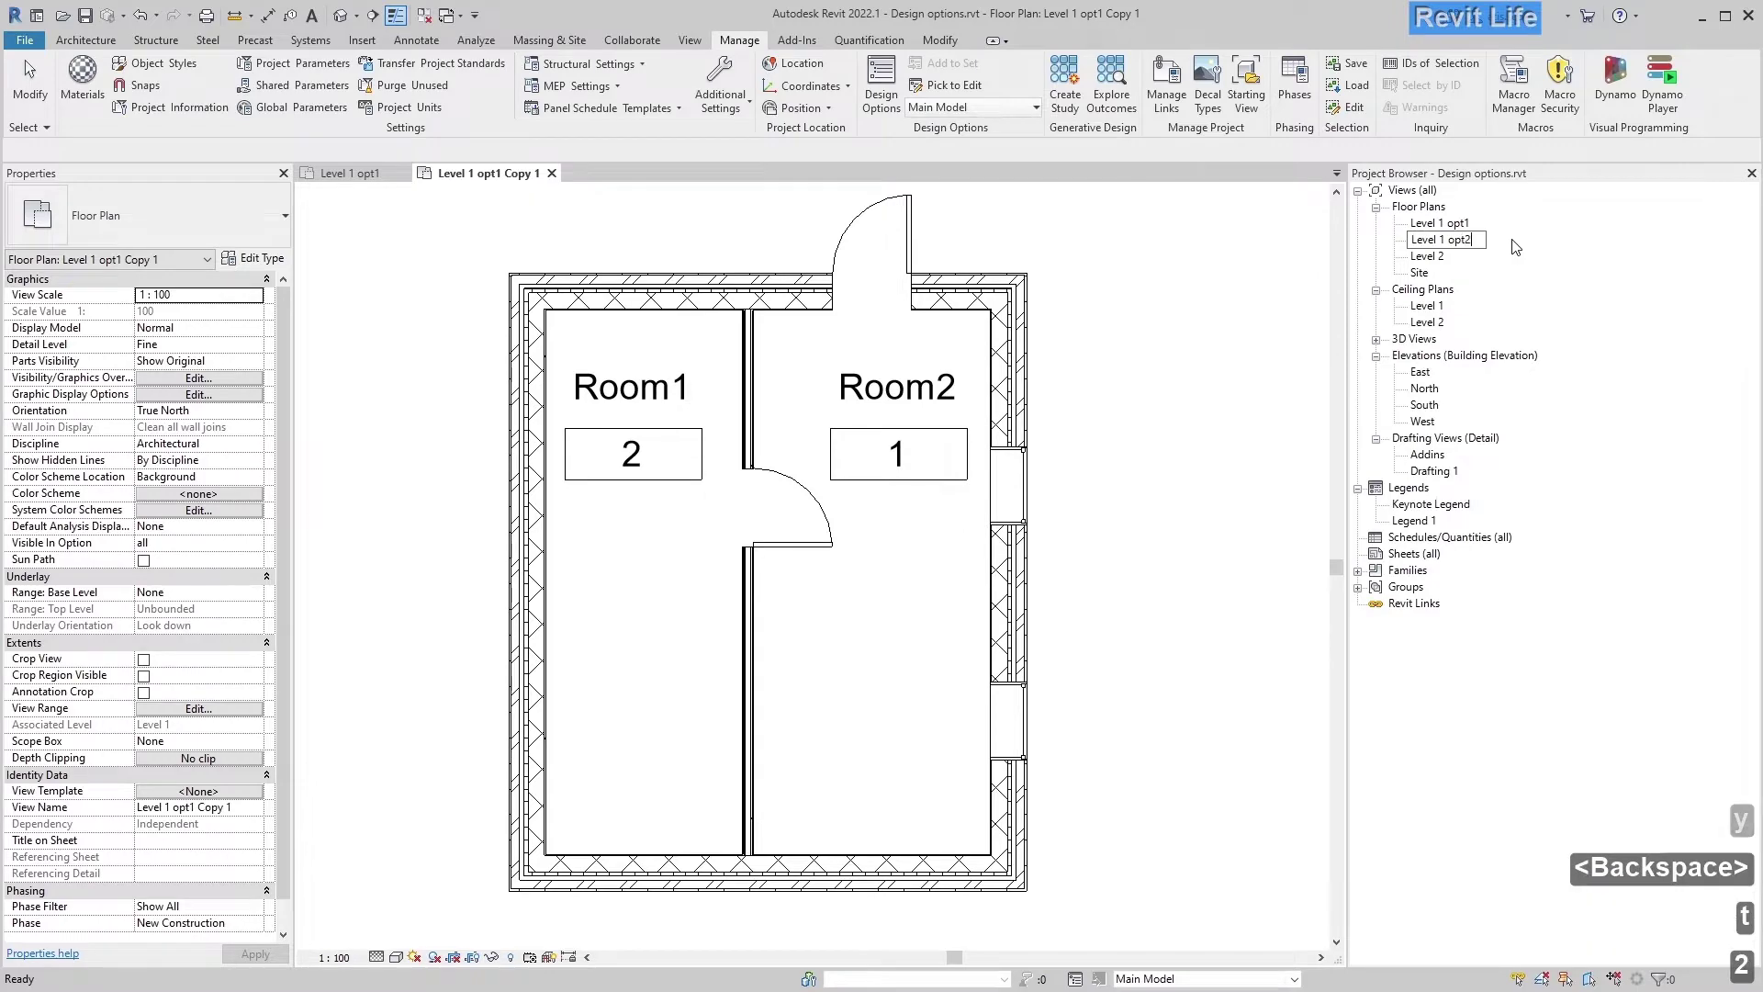
{"action": "key", "text": "Return"}
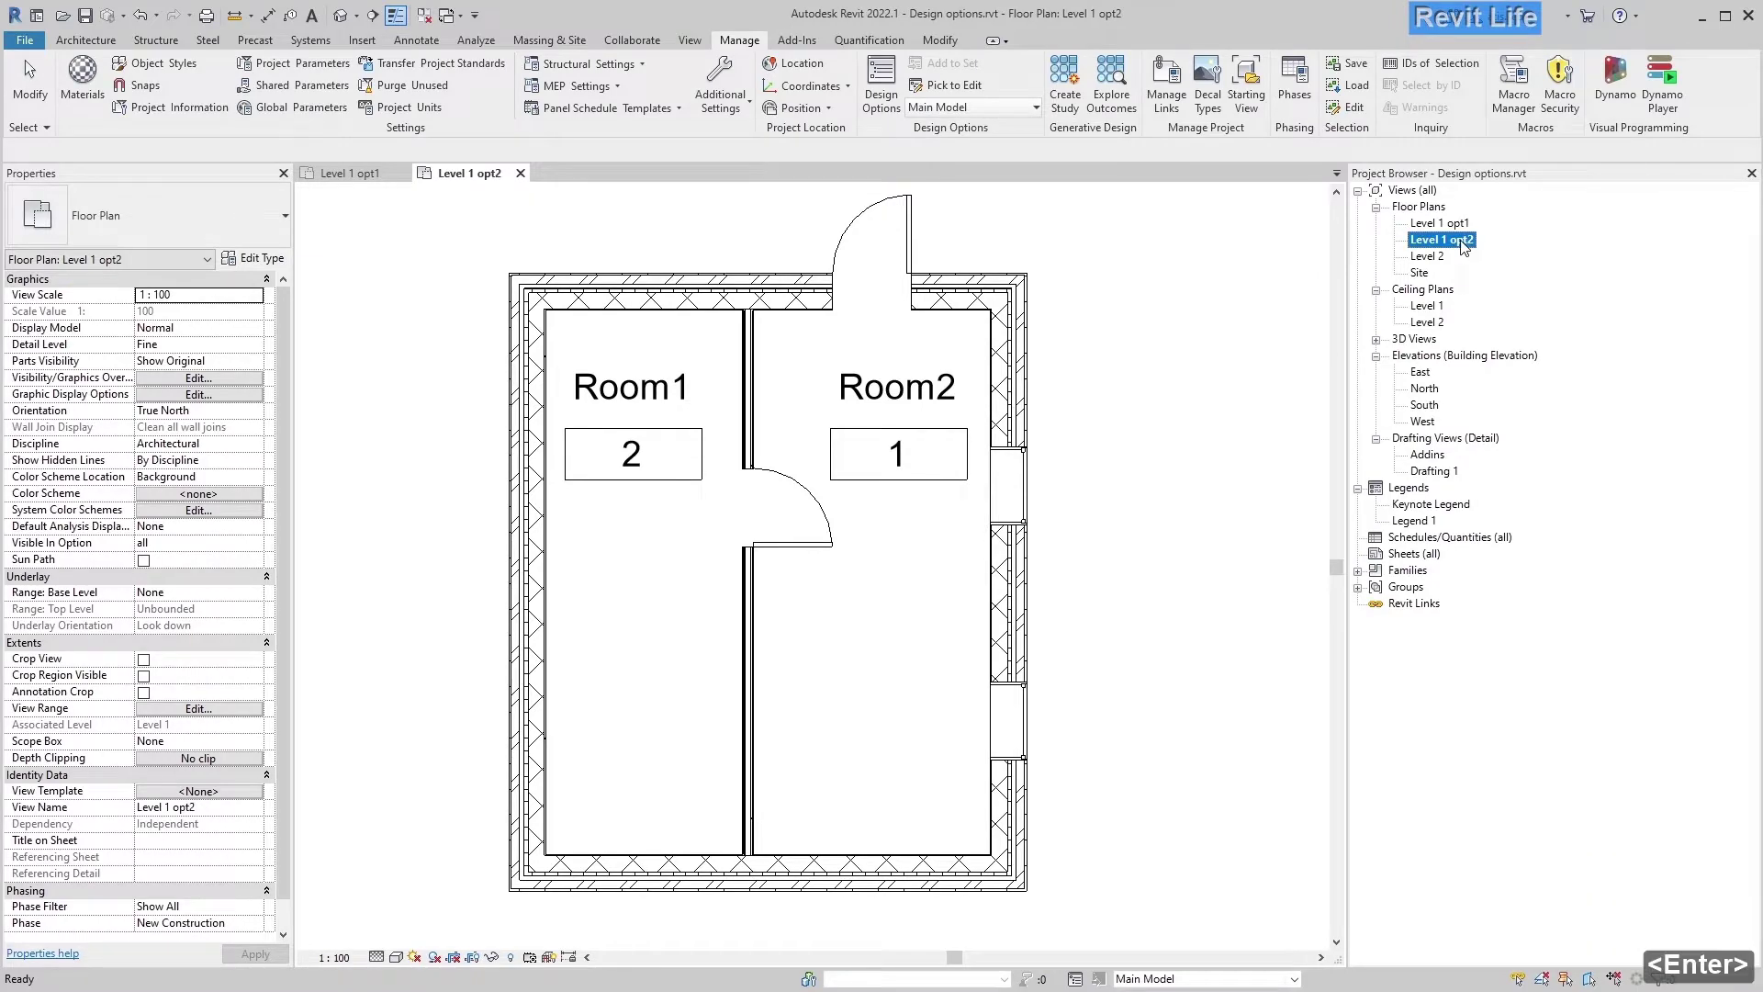
Step: Duplicate Level 1 opt2 with detailing as 'Level 1 opt3', then open Level 1 opt1
{"action": "right_click", "coordinate": [1463, 247]}
{"action": "mouse_move", "coordinate": [1543, 387]}
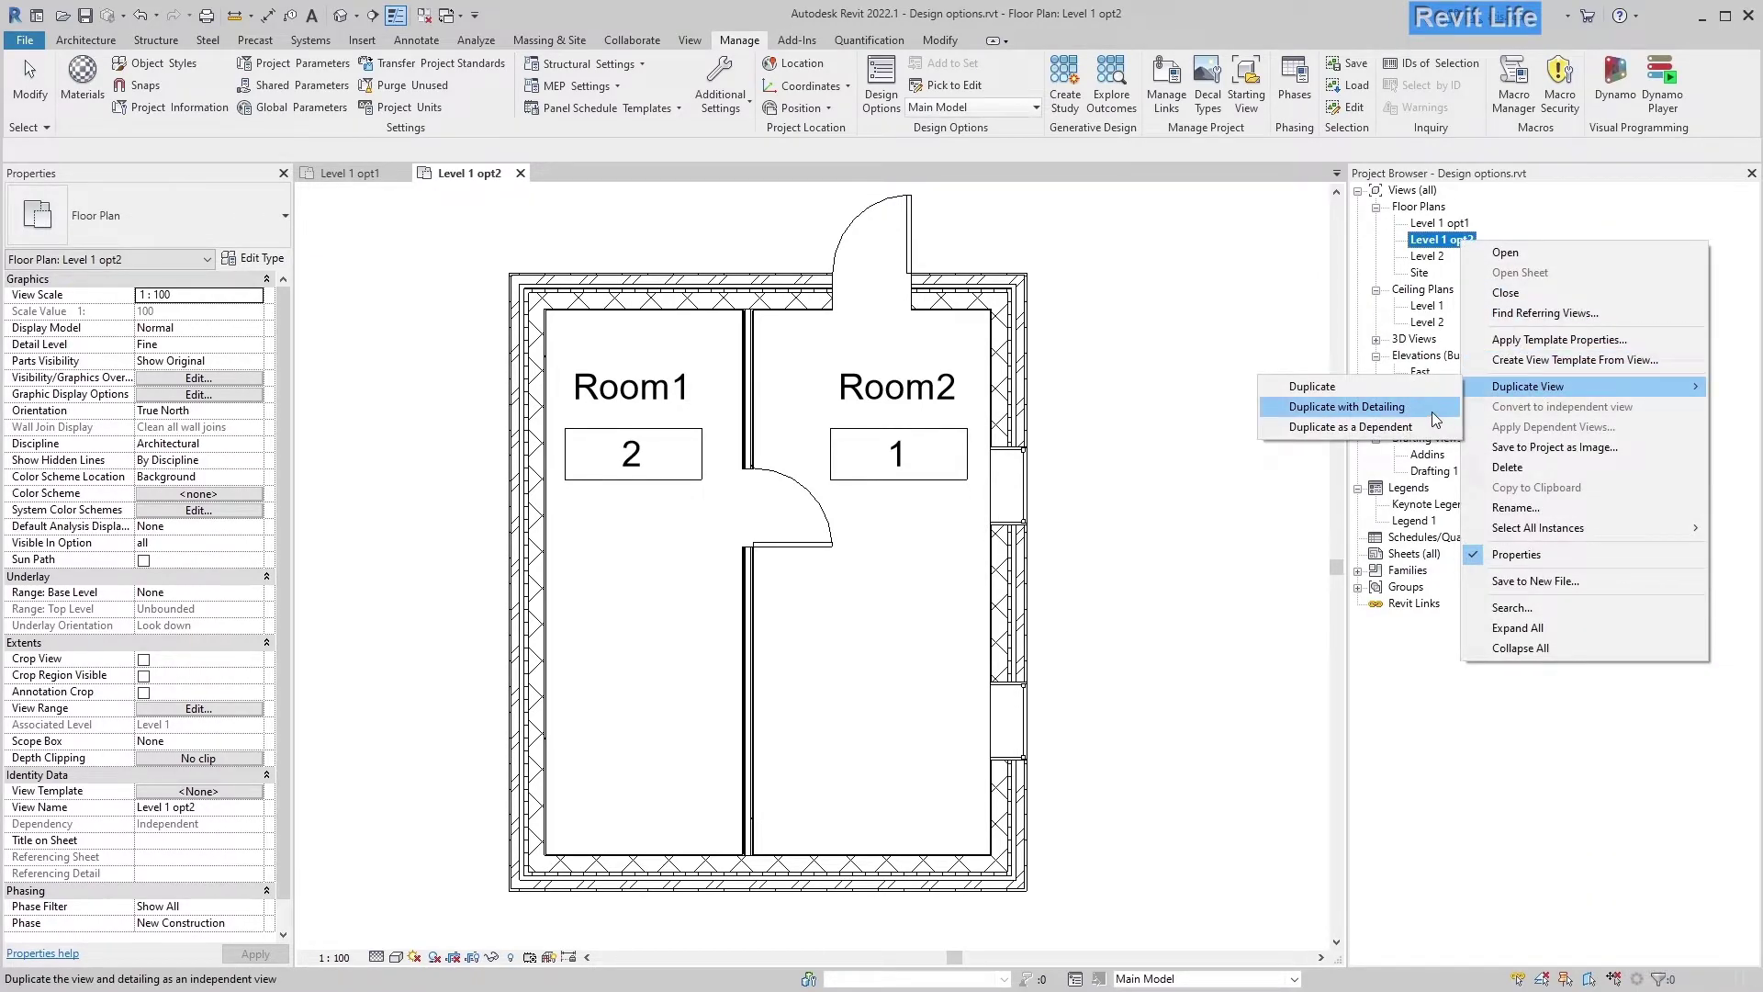
{"action": "left_click", "coordinate": [1433, 412]}
{"action": "key", "text": "F2"}
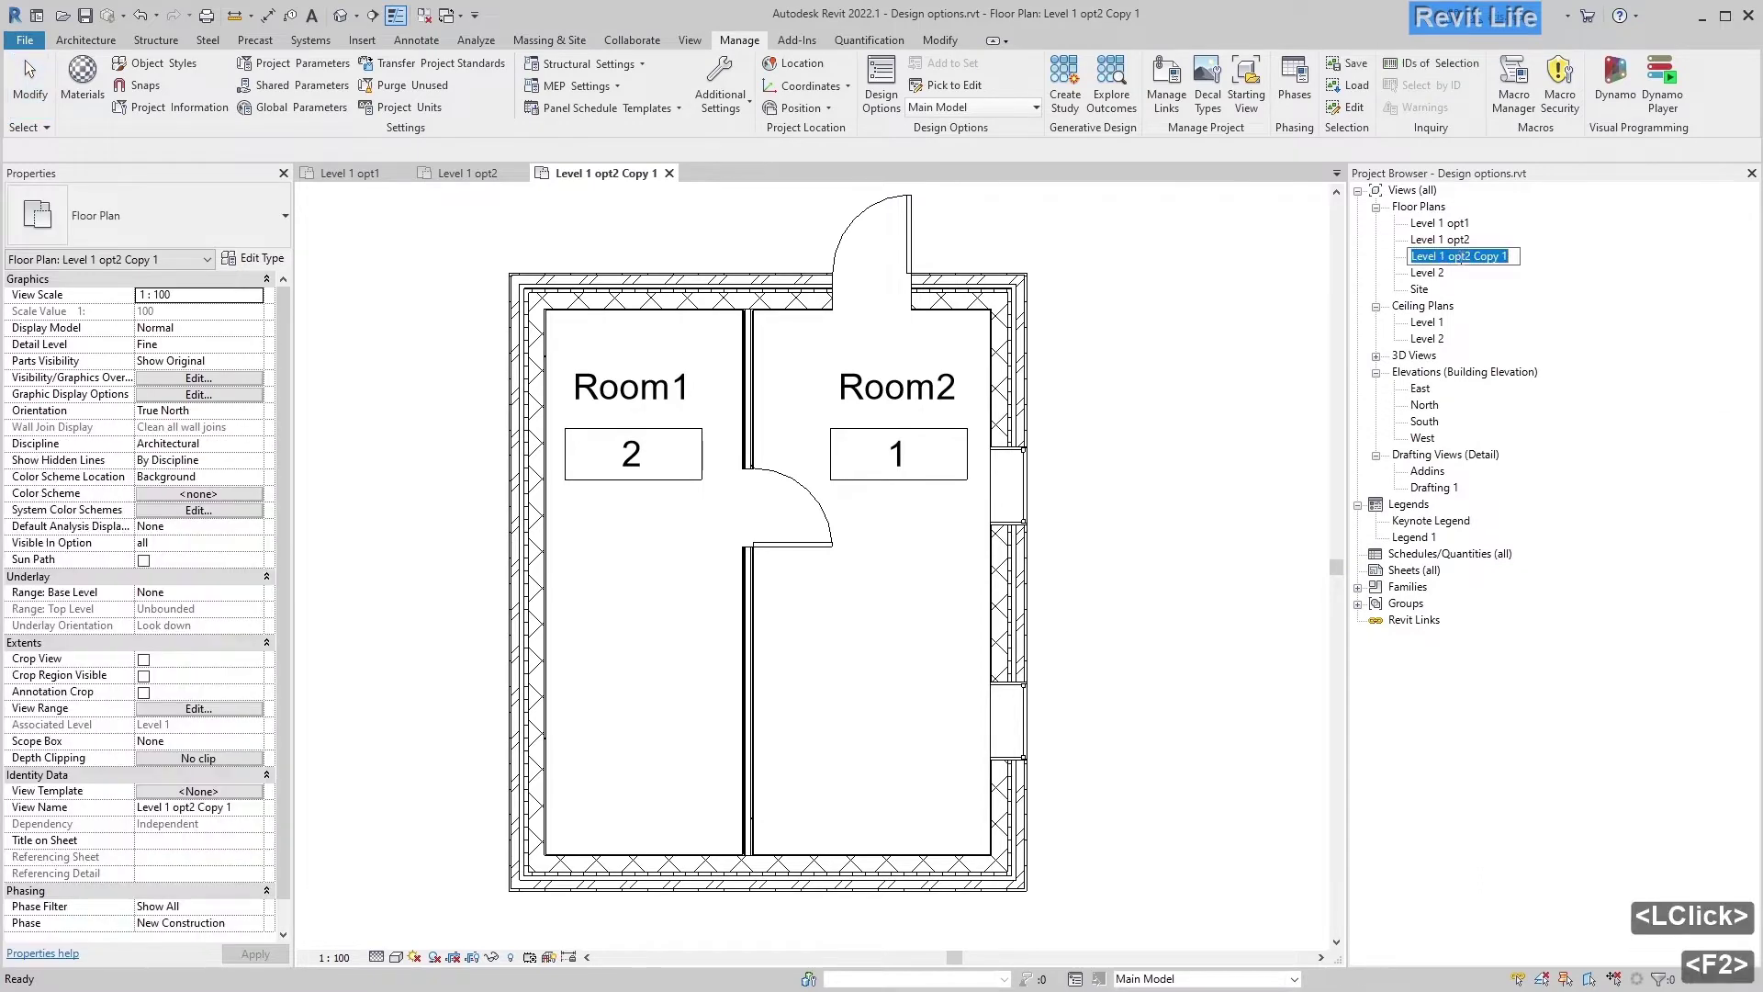
{"action": "left_click_drag", "start_coordinate": [1463, 258], "coordinate": [1520, 258]}
{"action": "type", "text": "3"}
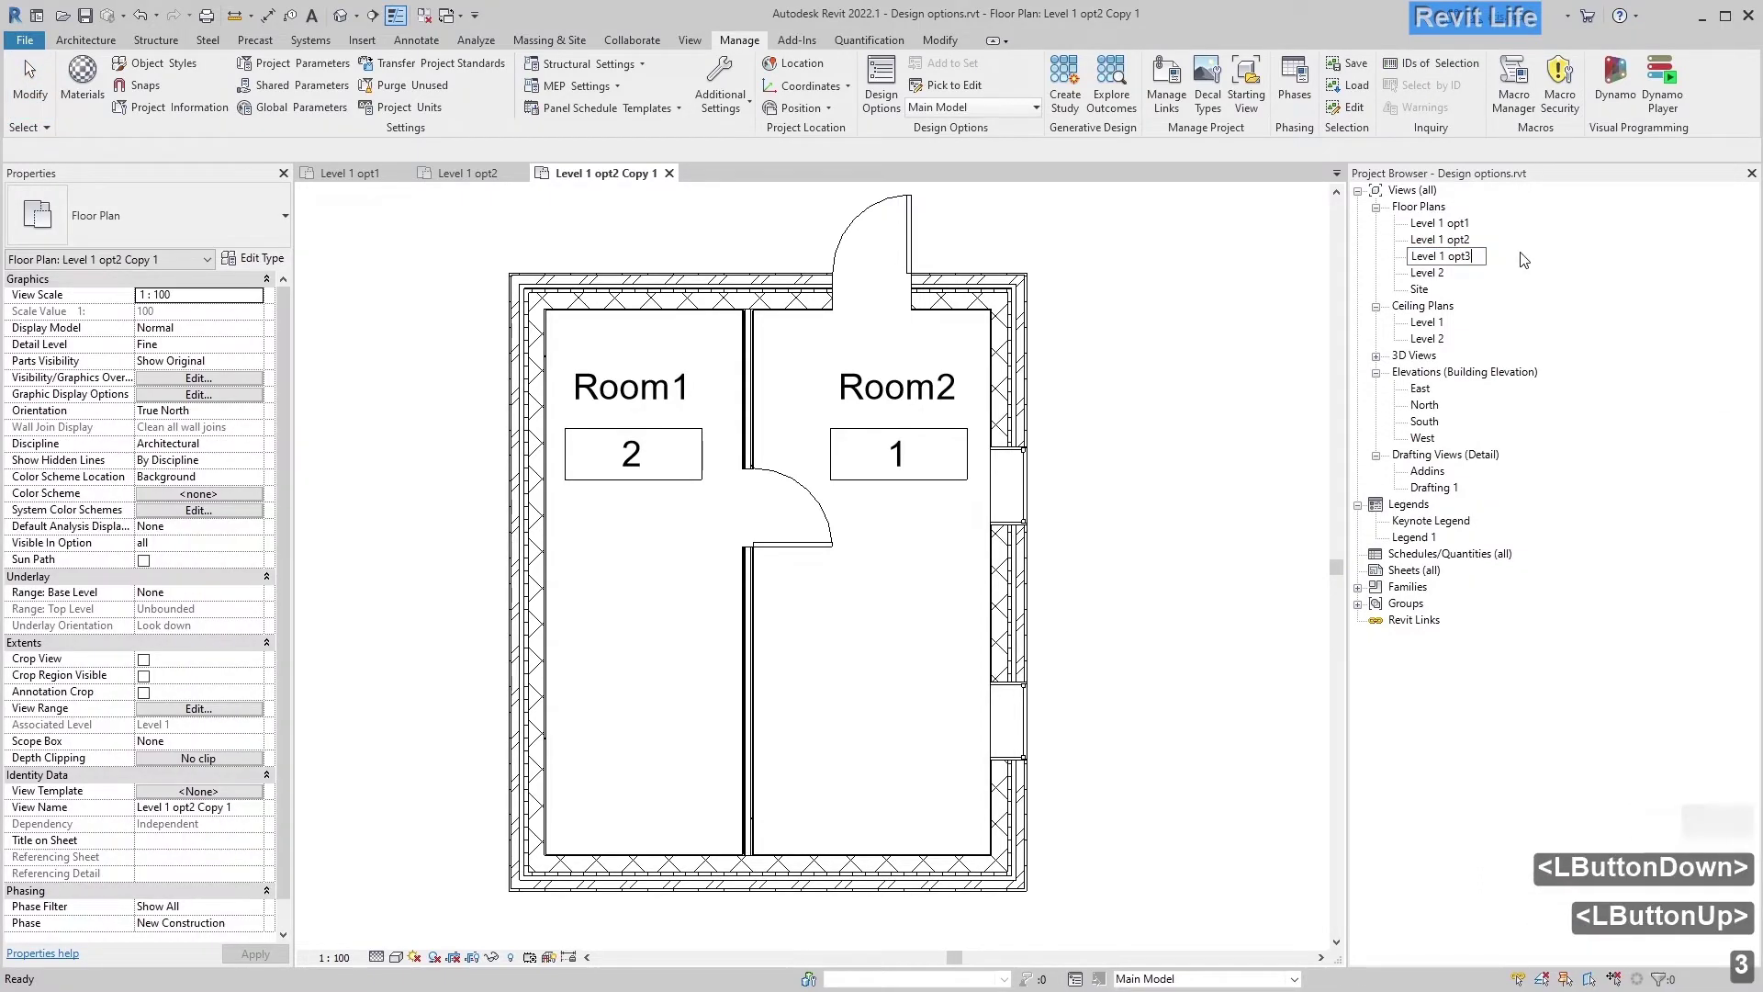
{"action": "key", "text": "Return"}
{"action": "double_click", "coordinate": [1441, 223]}
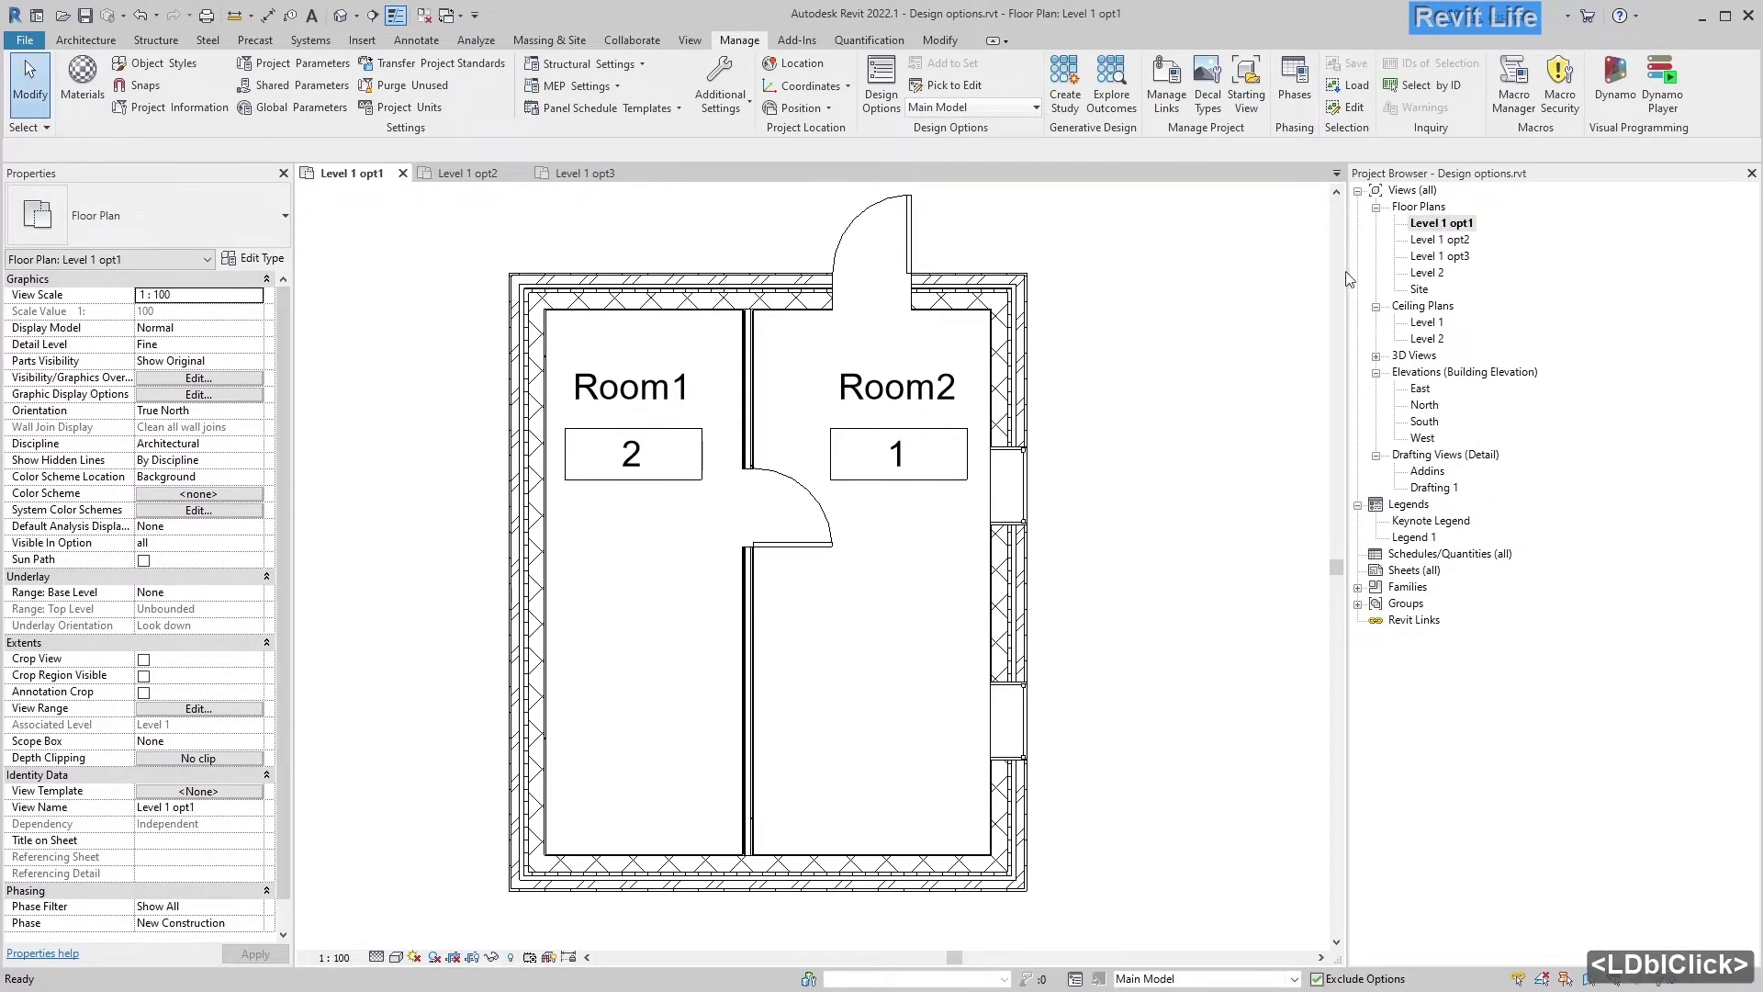
Step: Cycle the active design option through Options 1, 2 and 3, ending on Option 1
{"action": "left_click", "coordinate": [632, 681]}
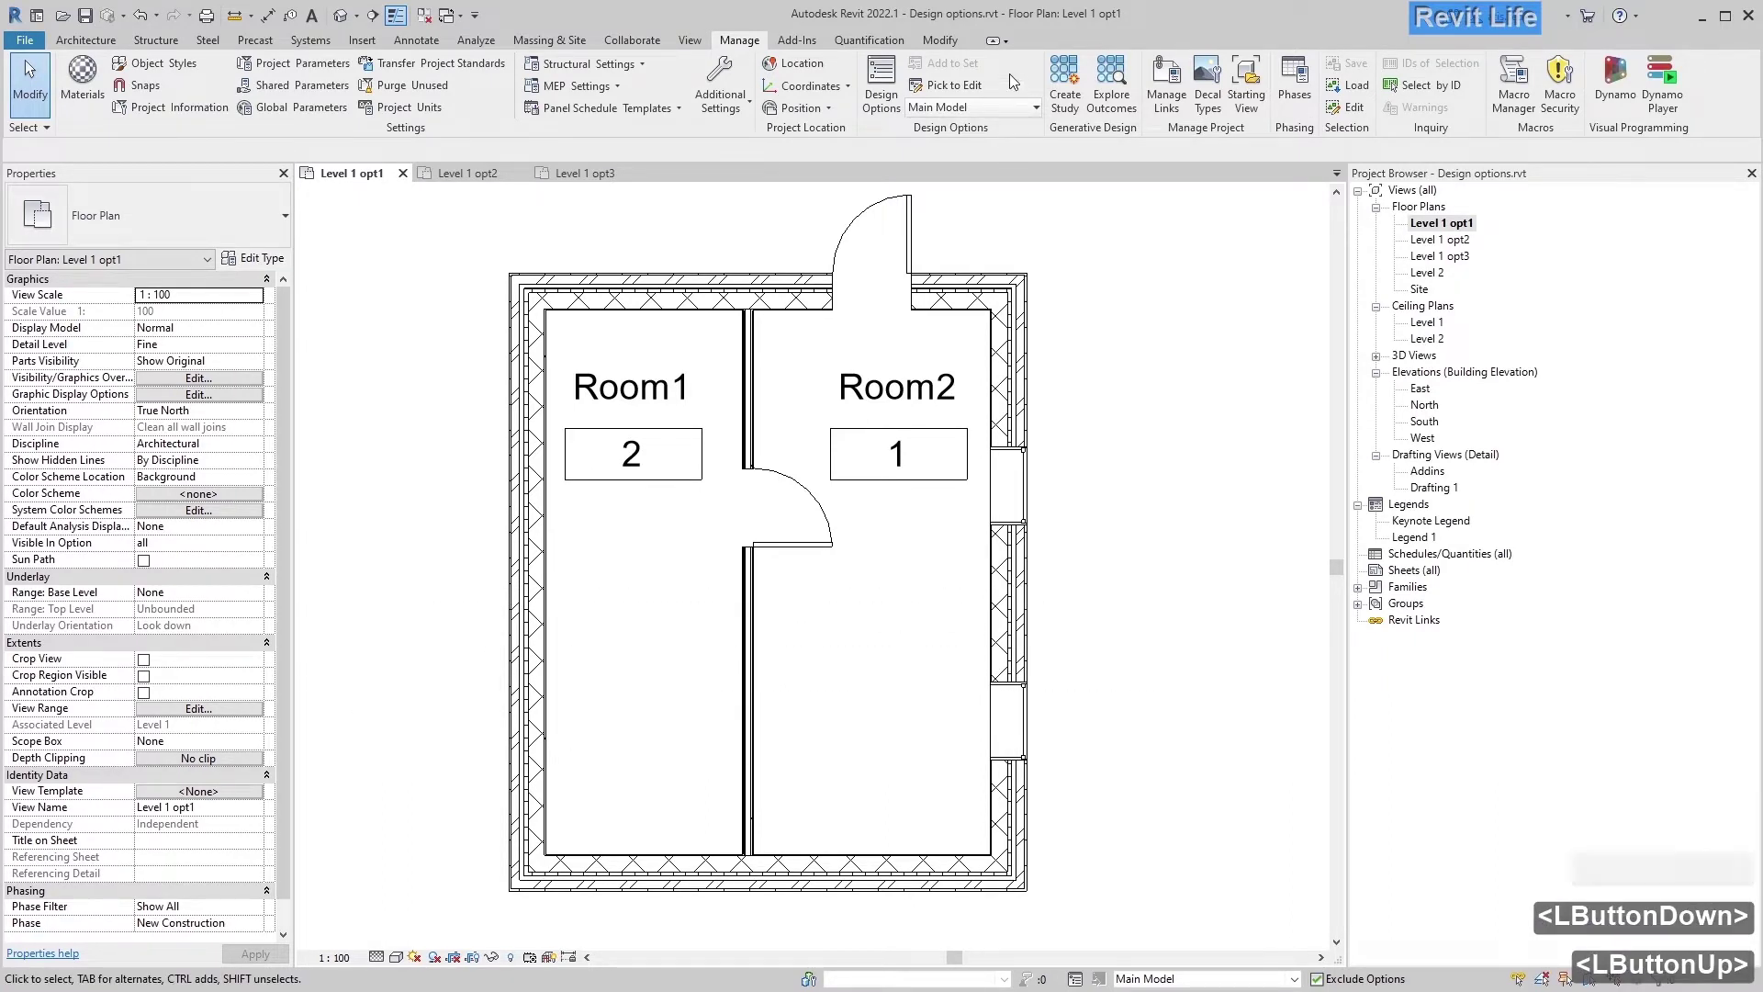
{"action": "left_click", "coordinate": [974, 109]}
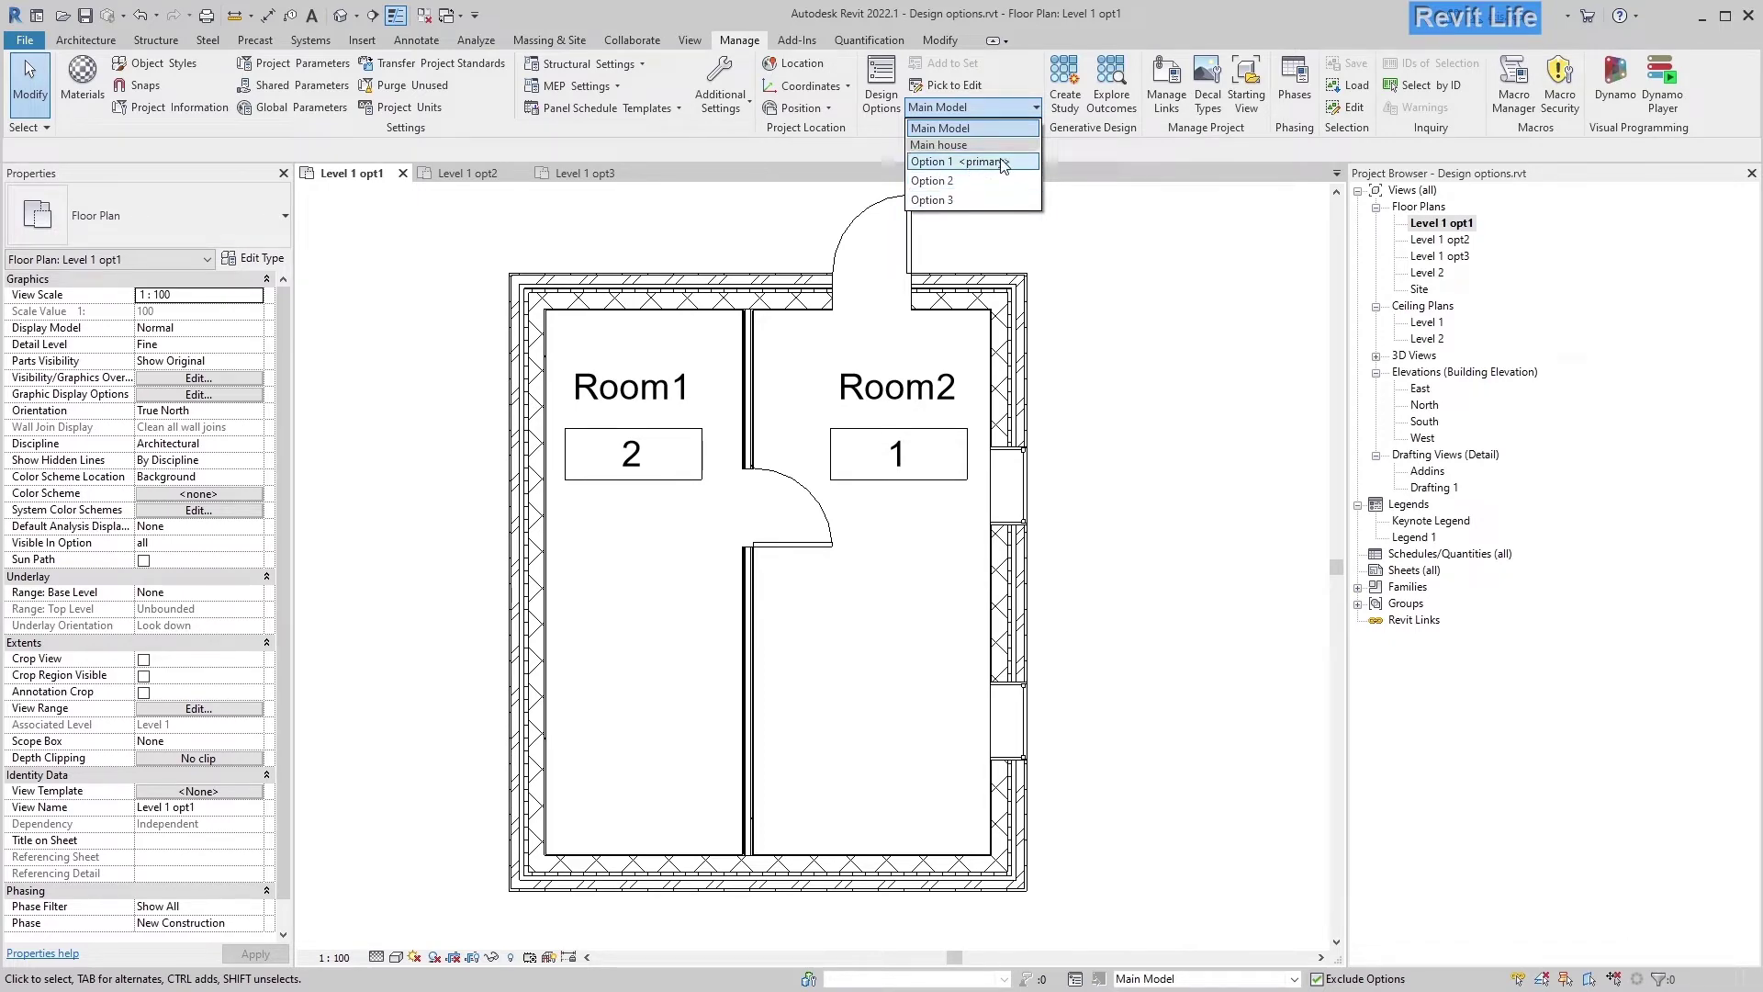
{"action": "left_click", "coordinate": [968, 162]}
{"action": "left_click_drag", "start_coordinate": [1042, 413], "coordinate": [441, 597]}
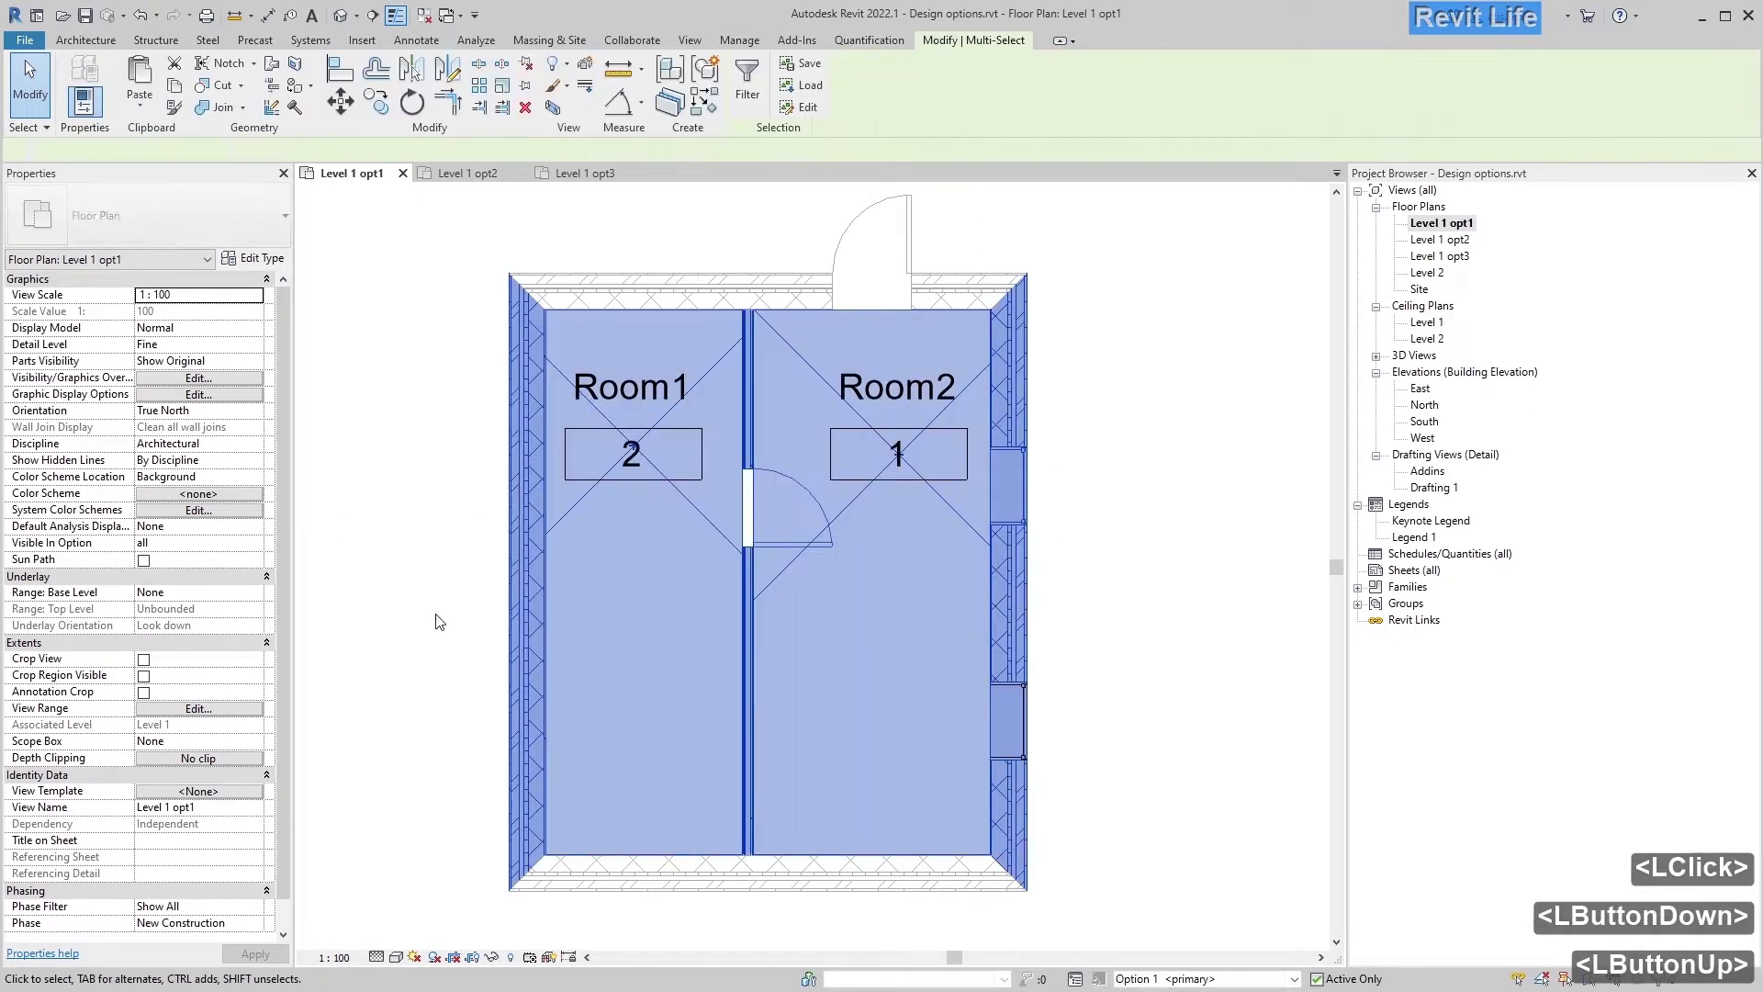
{"action": "left_click", "coordinate": [438, 608]}
{"action": "left_click", "coordinate": [991, 109]}
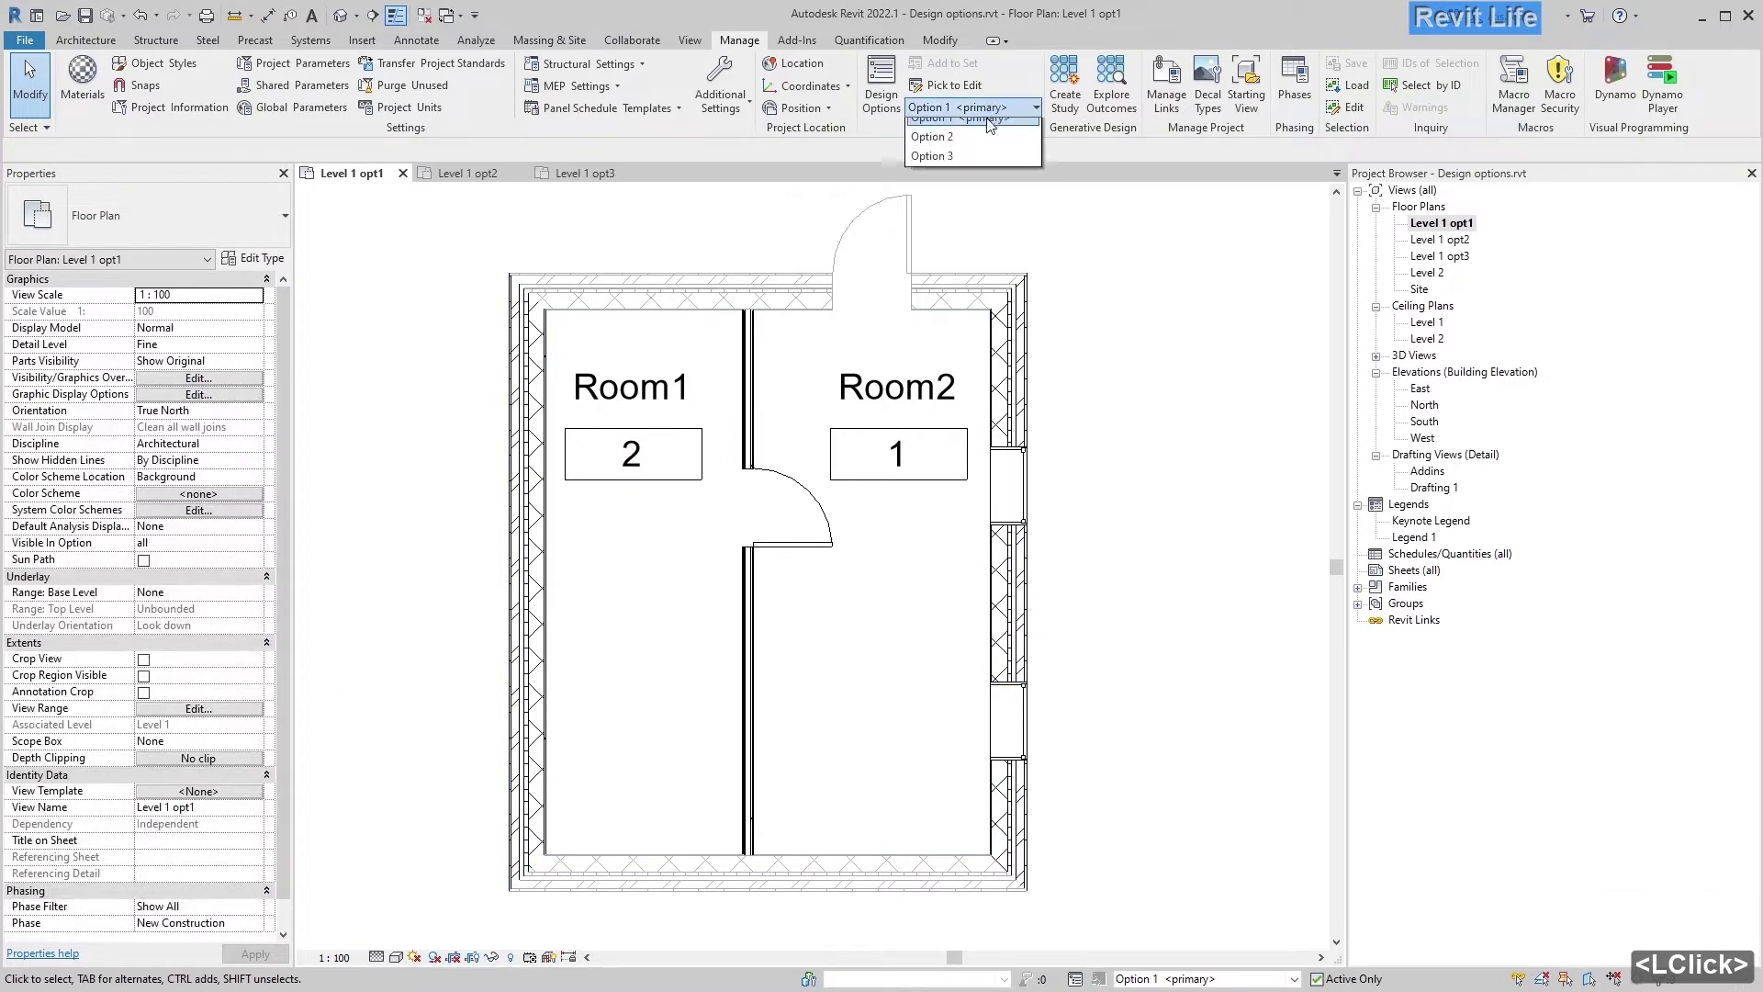
{"action": "left_click", "coordinate": [970, 181]}
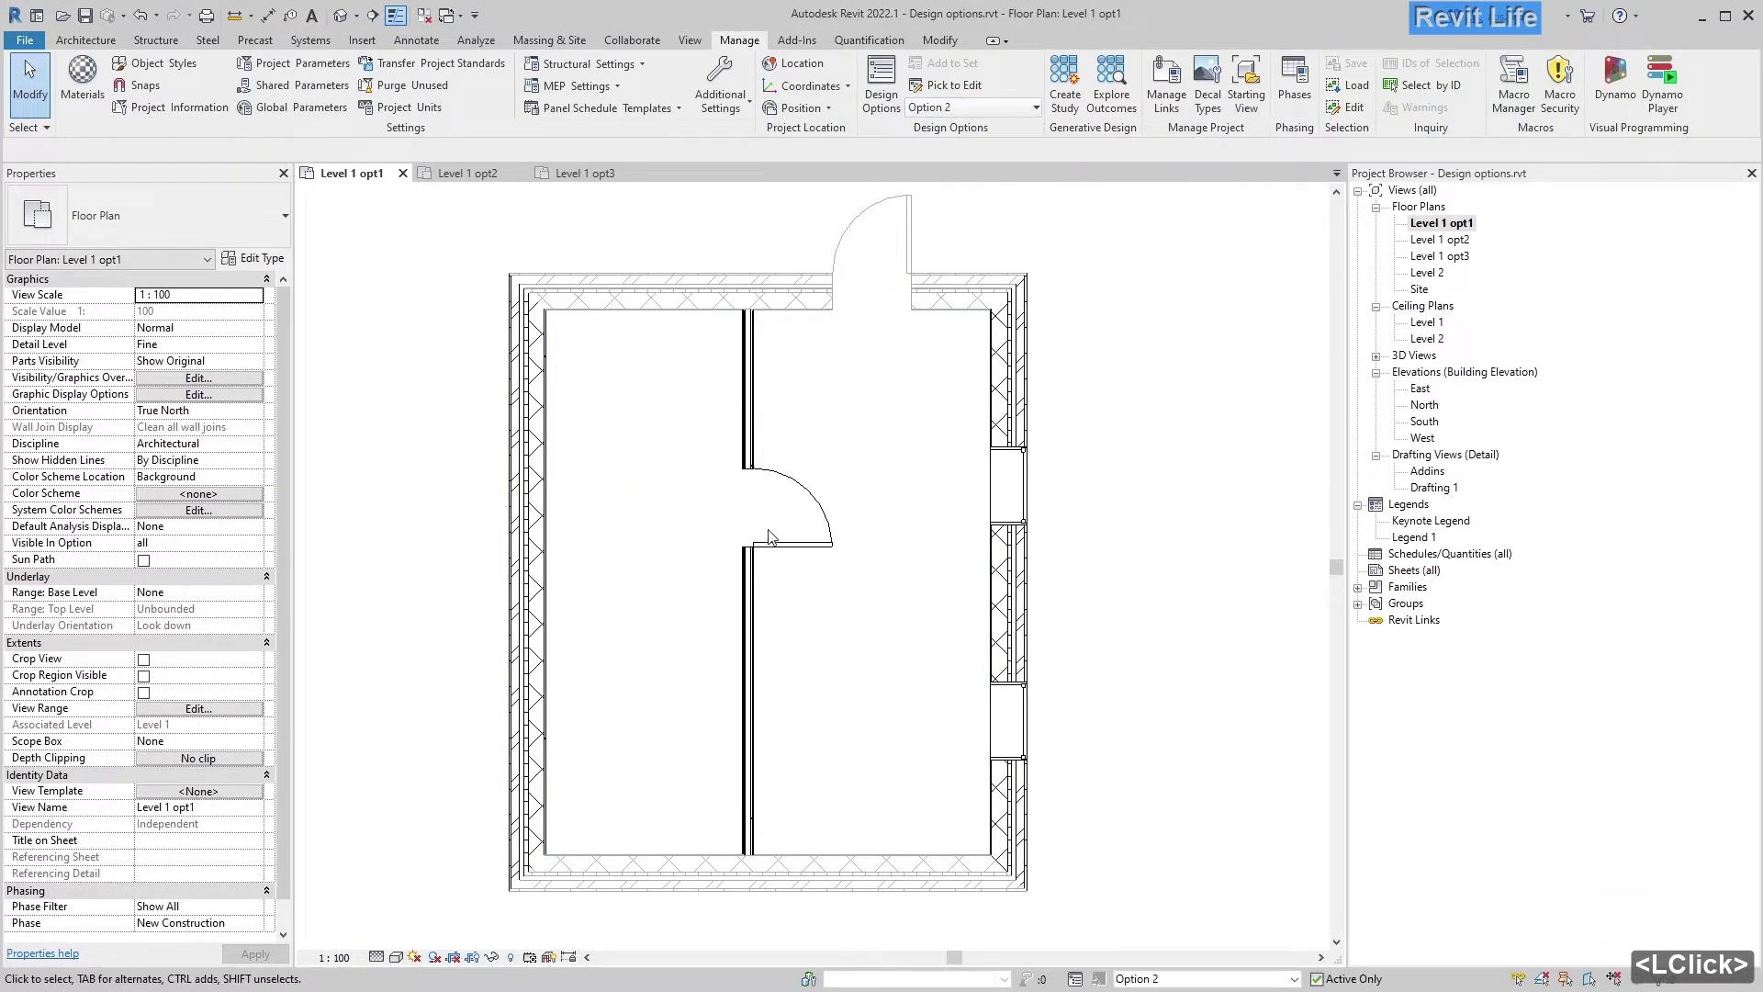
{"action": "left_click", "coordinate": [958, 108]}
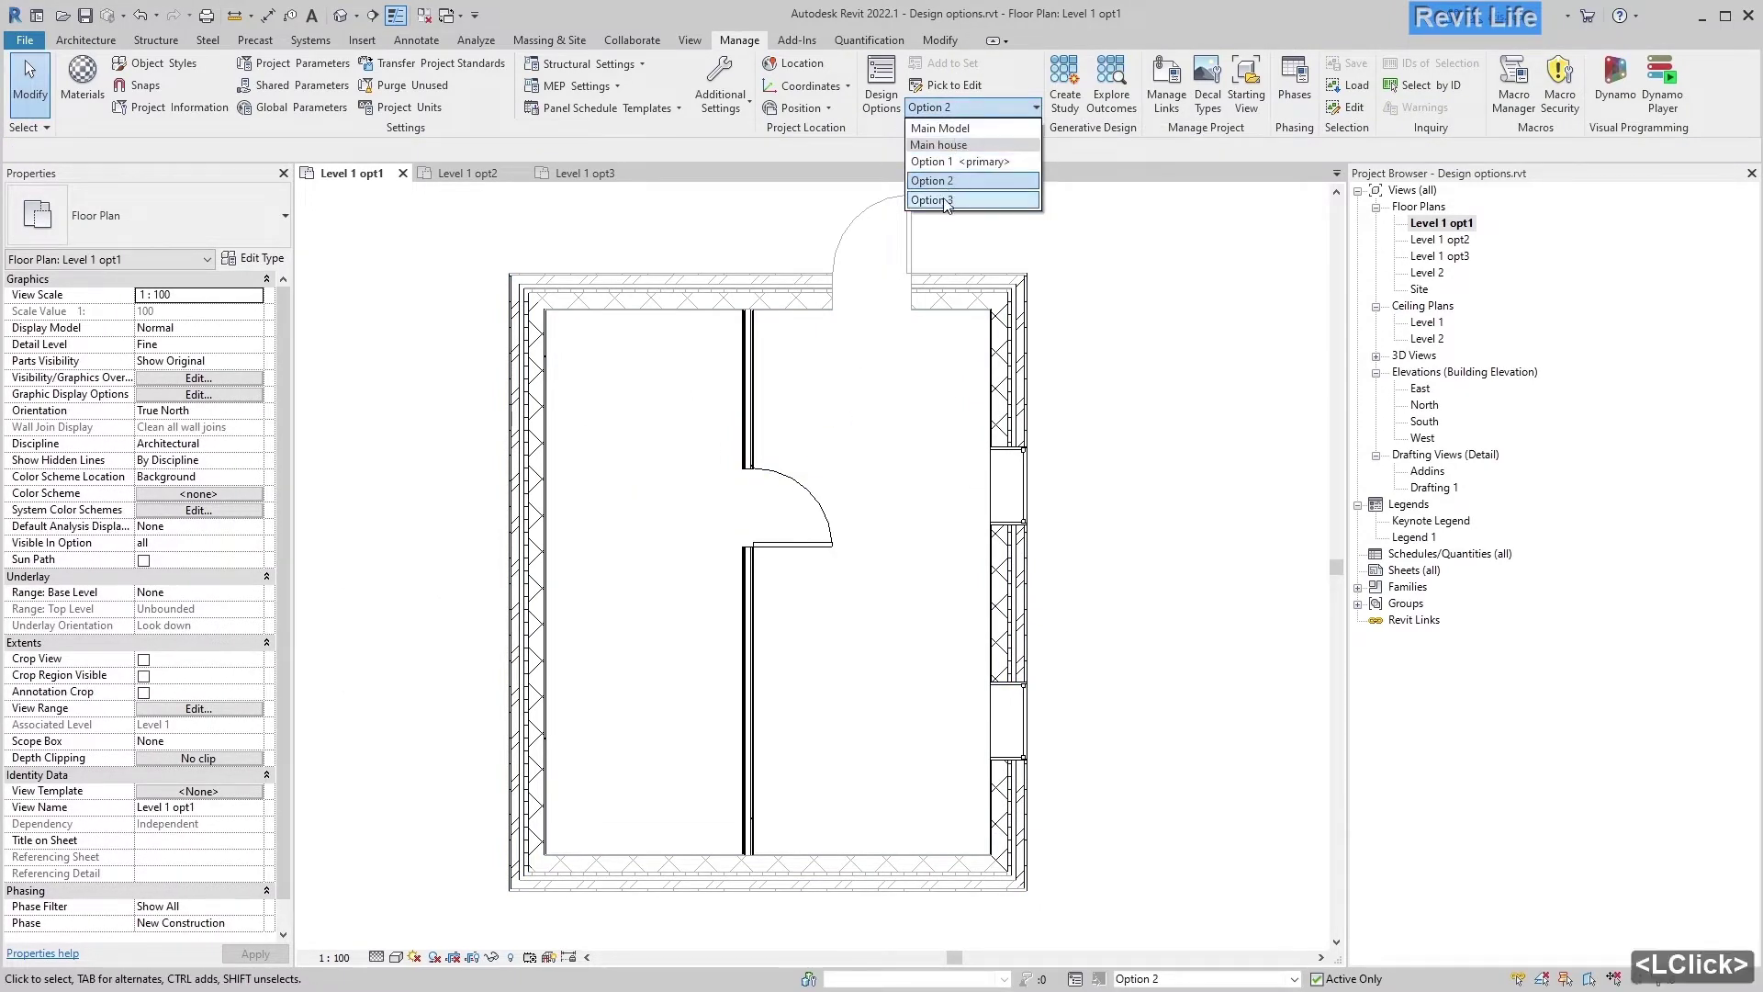
{"action": "left_click", "coordinate": [951, 200]}
{"action": "left_click", "coordinate": [977, 110]}
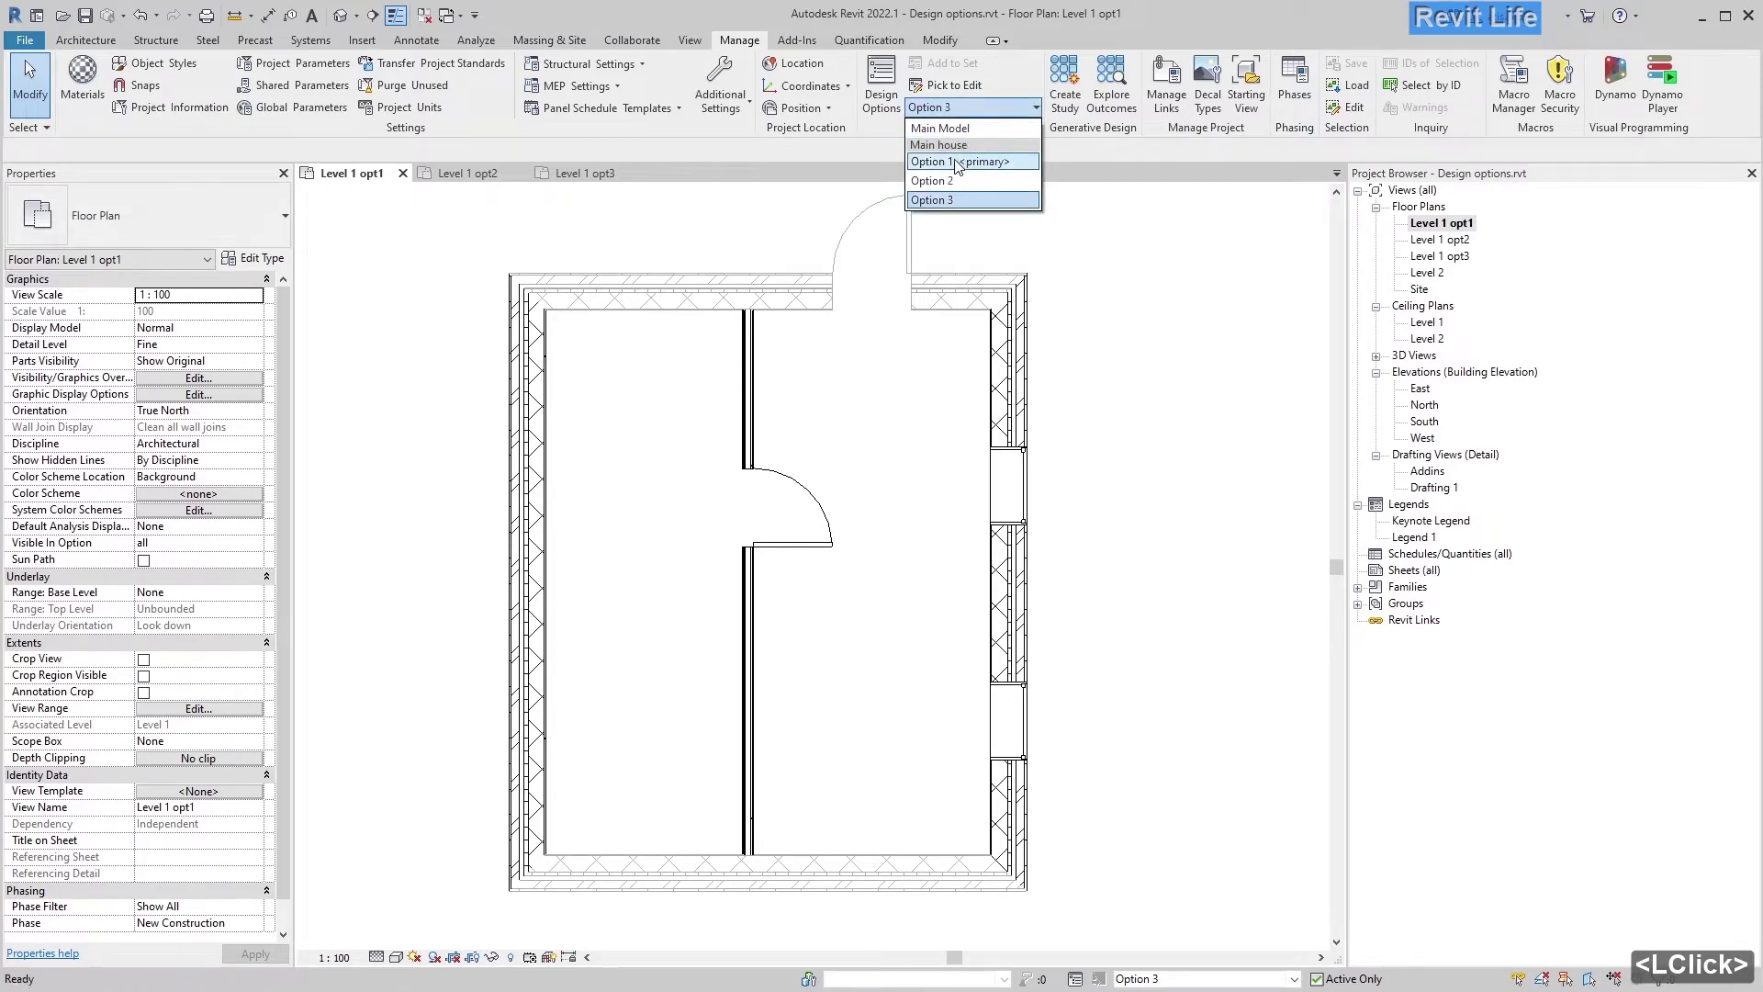
{"action": "left_click", "coordinate": [955, 162]}
Step: In Visibility/Graphics, fix this view's Main house design option to Option 1 <primary>
{"action": "key", "text": "v"}
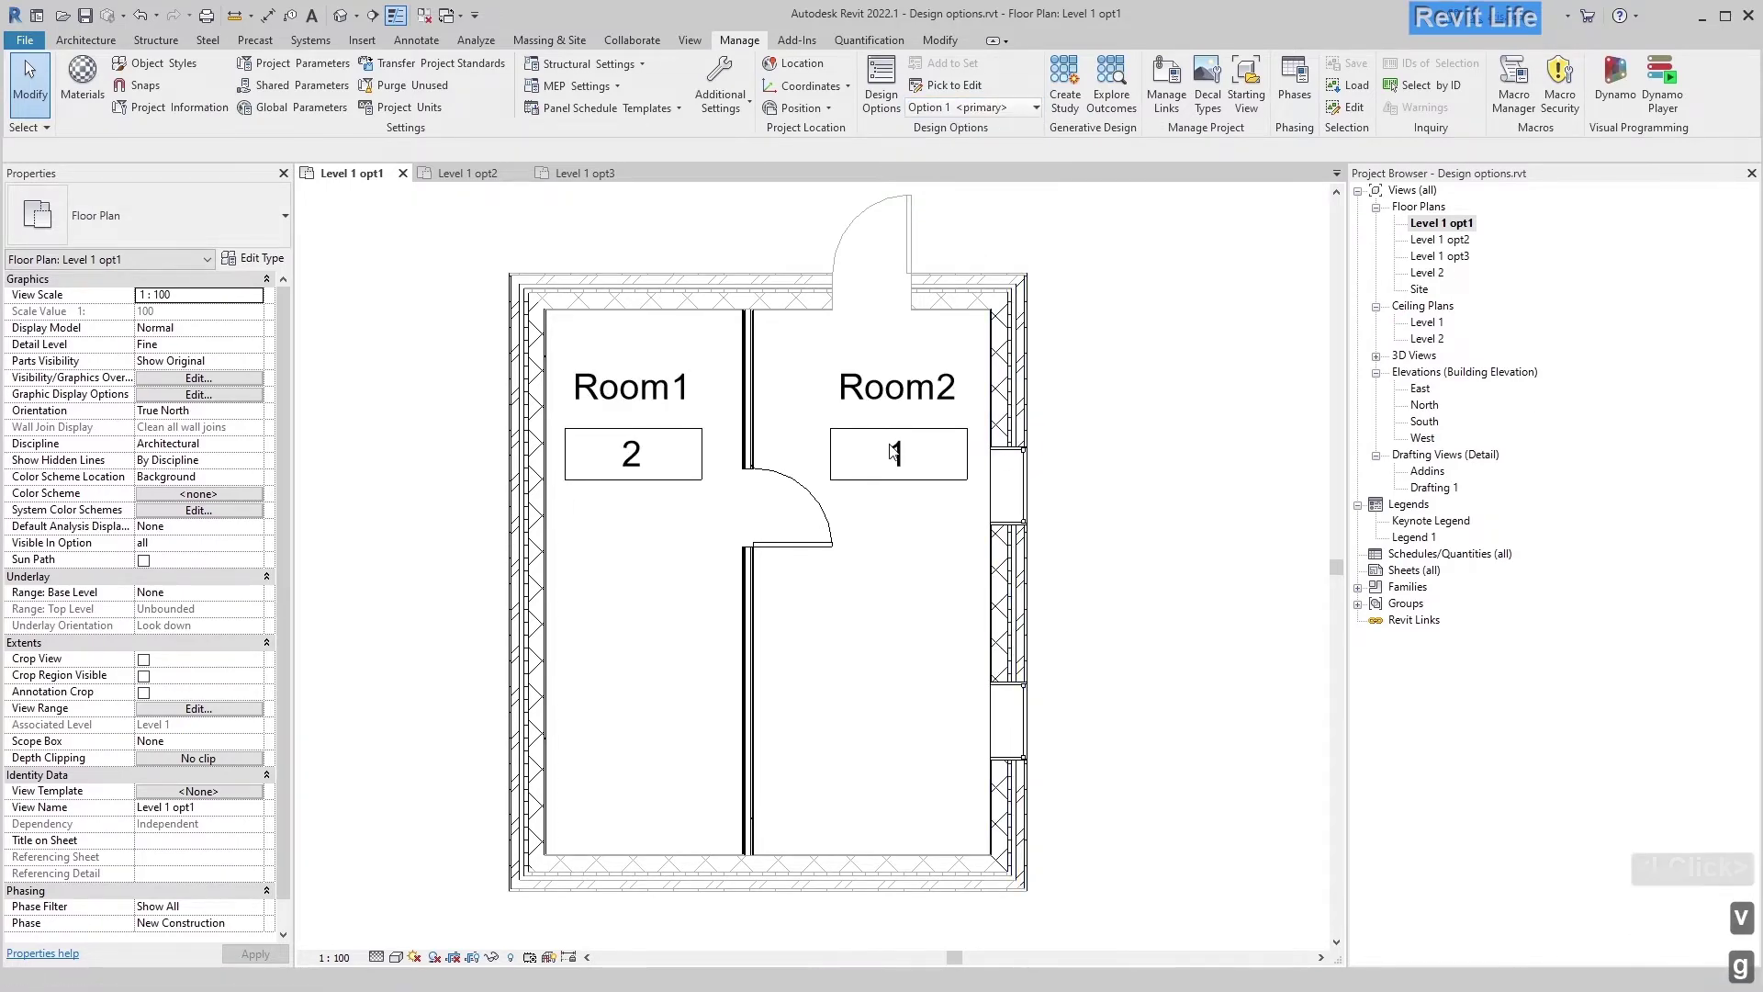
{"action": "key", "text": "g"}
{"action": "left_click", "coordinate": [925, 118]}
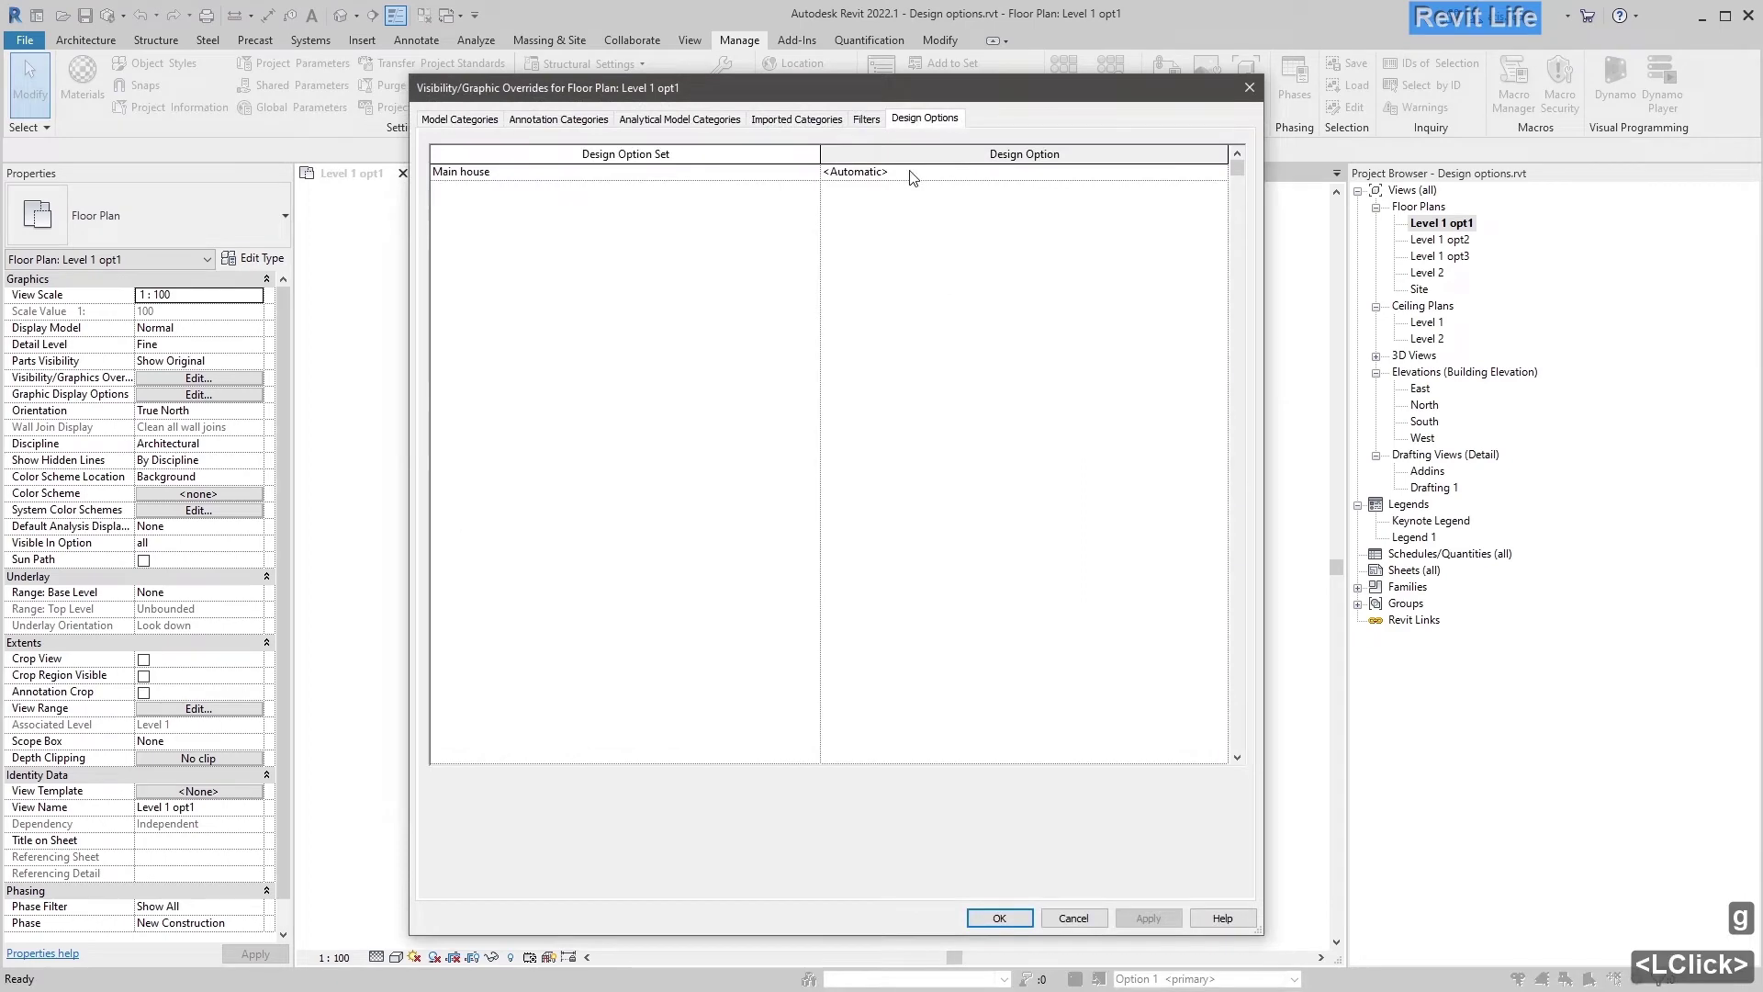
{"action": "left_click", "coordinate": [1219, 174]}
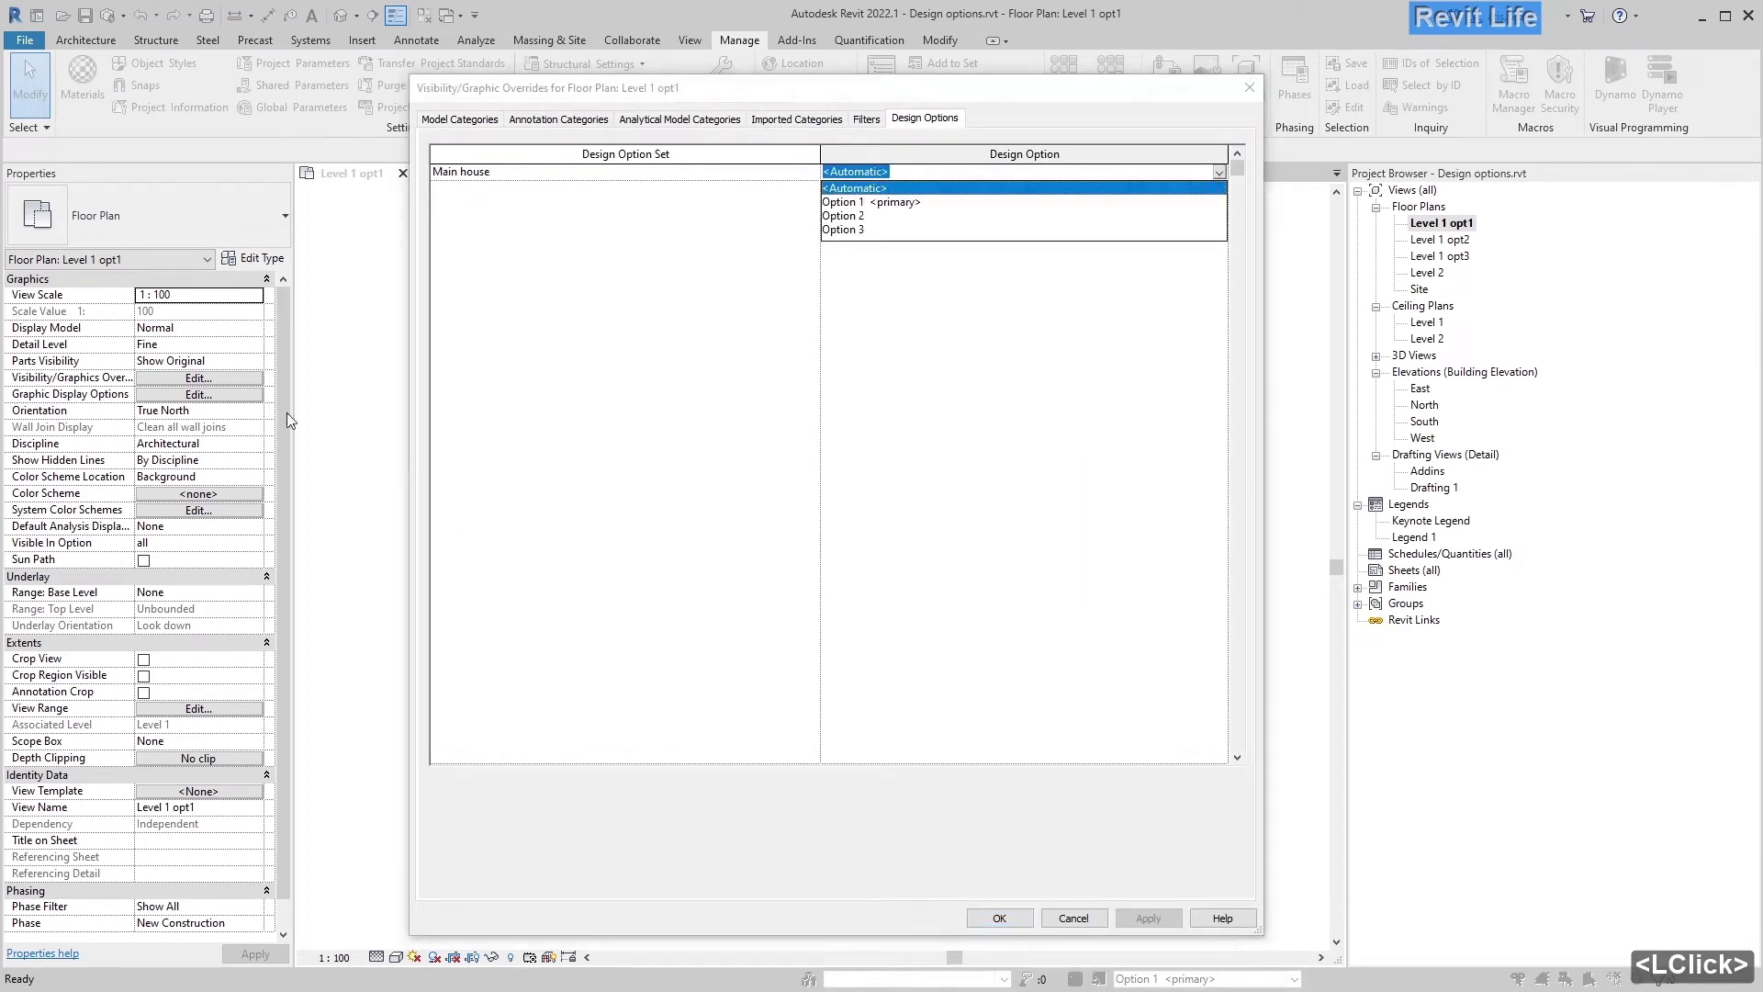
{"action": "left_click", "coordinate": [906, 203]}
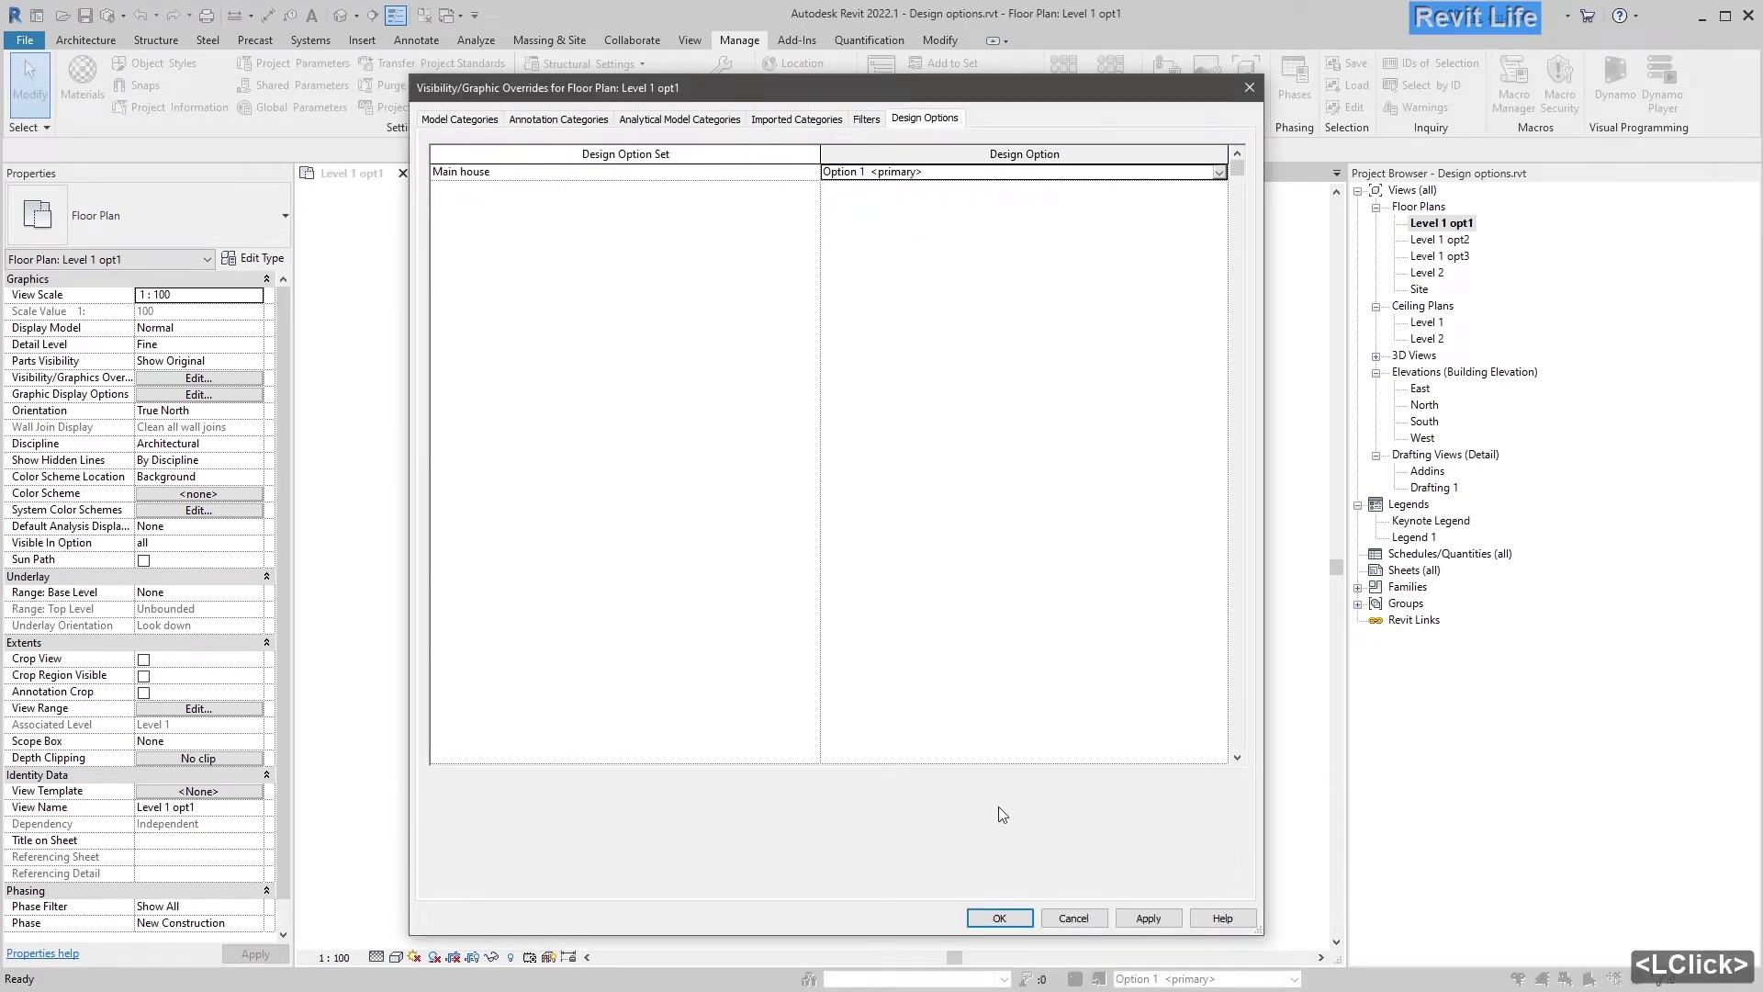
{"action": "left_click", "coordinate": [998, 915]}
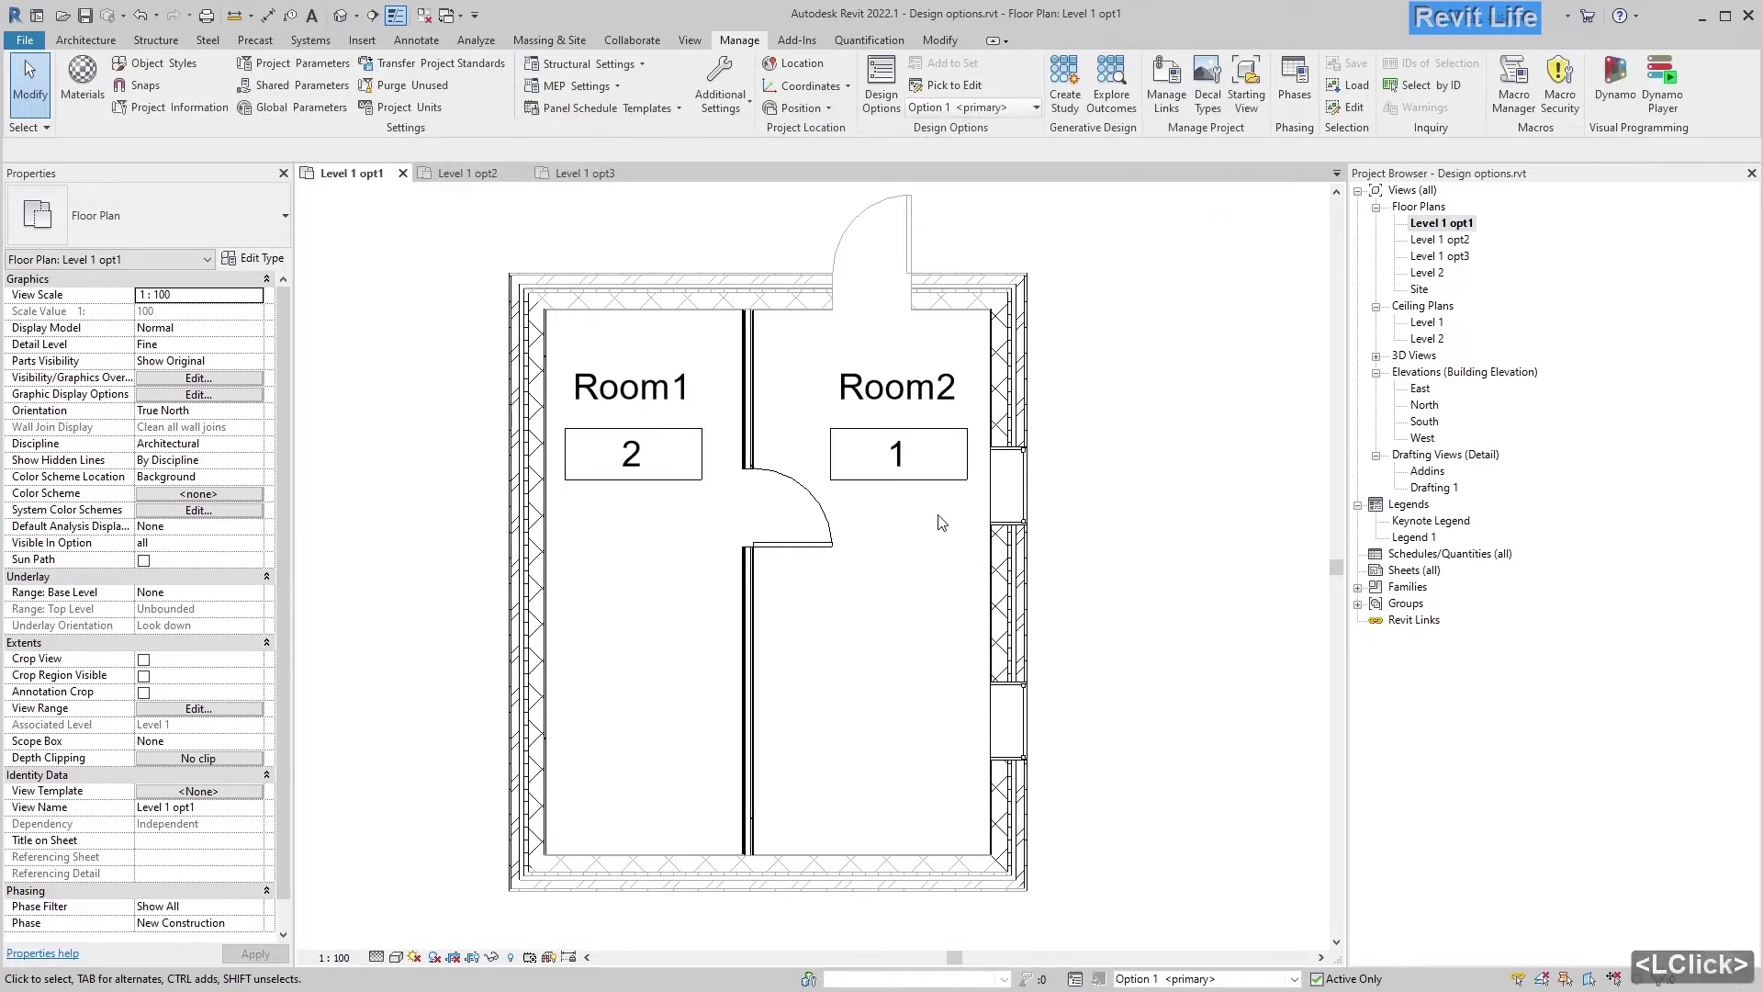
Step: Open Level 1 opt2 and set its Visibility/Graphics Main house option to Option 2
{"action": "double_click", "coordinate": [1448, 240]}
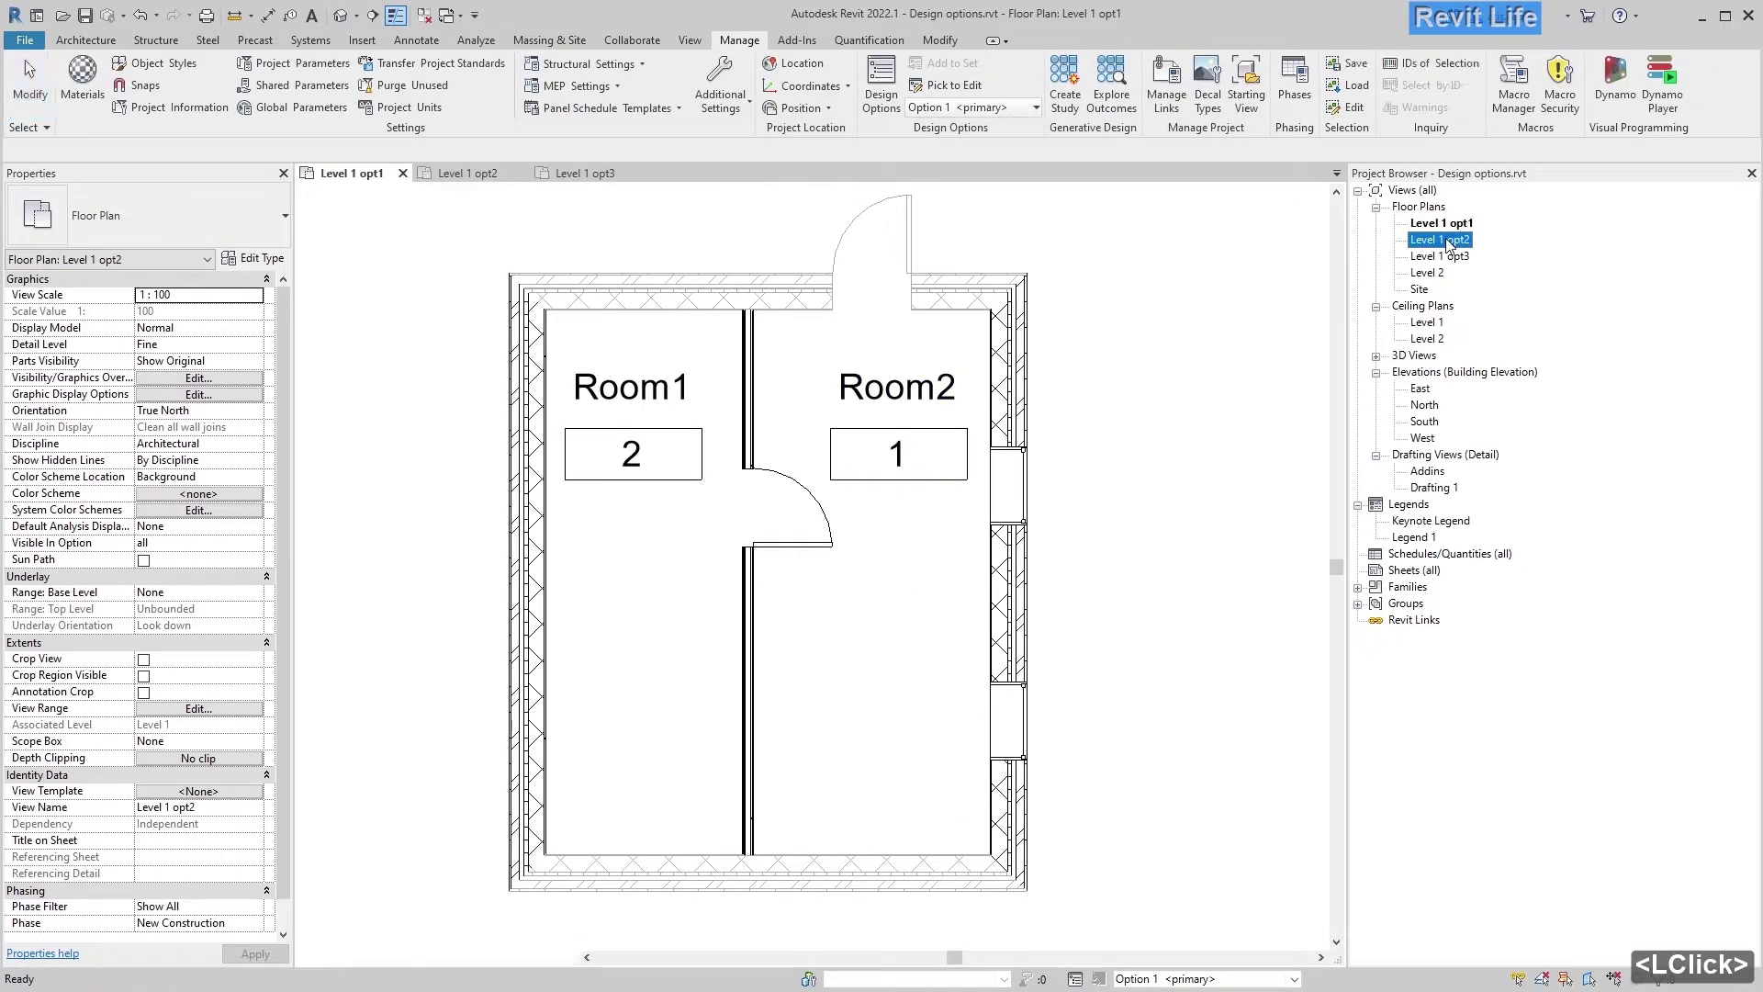
{"action": "left_click", "coordinate": [856, 562]}
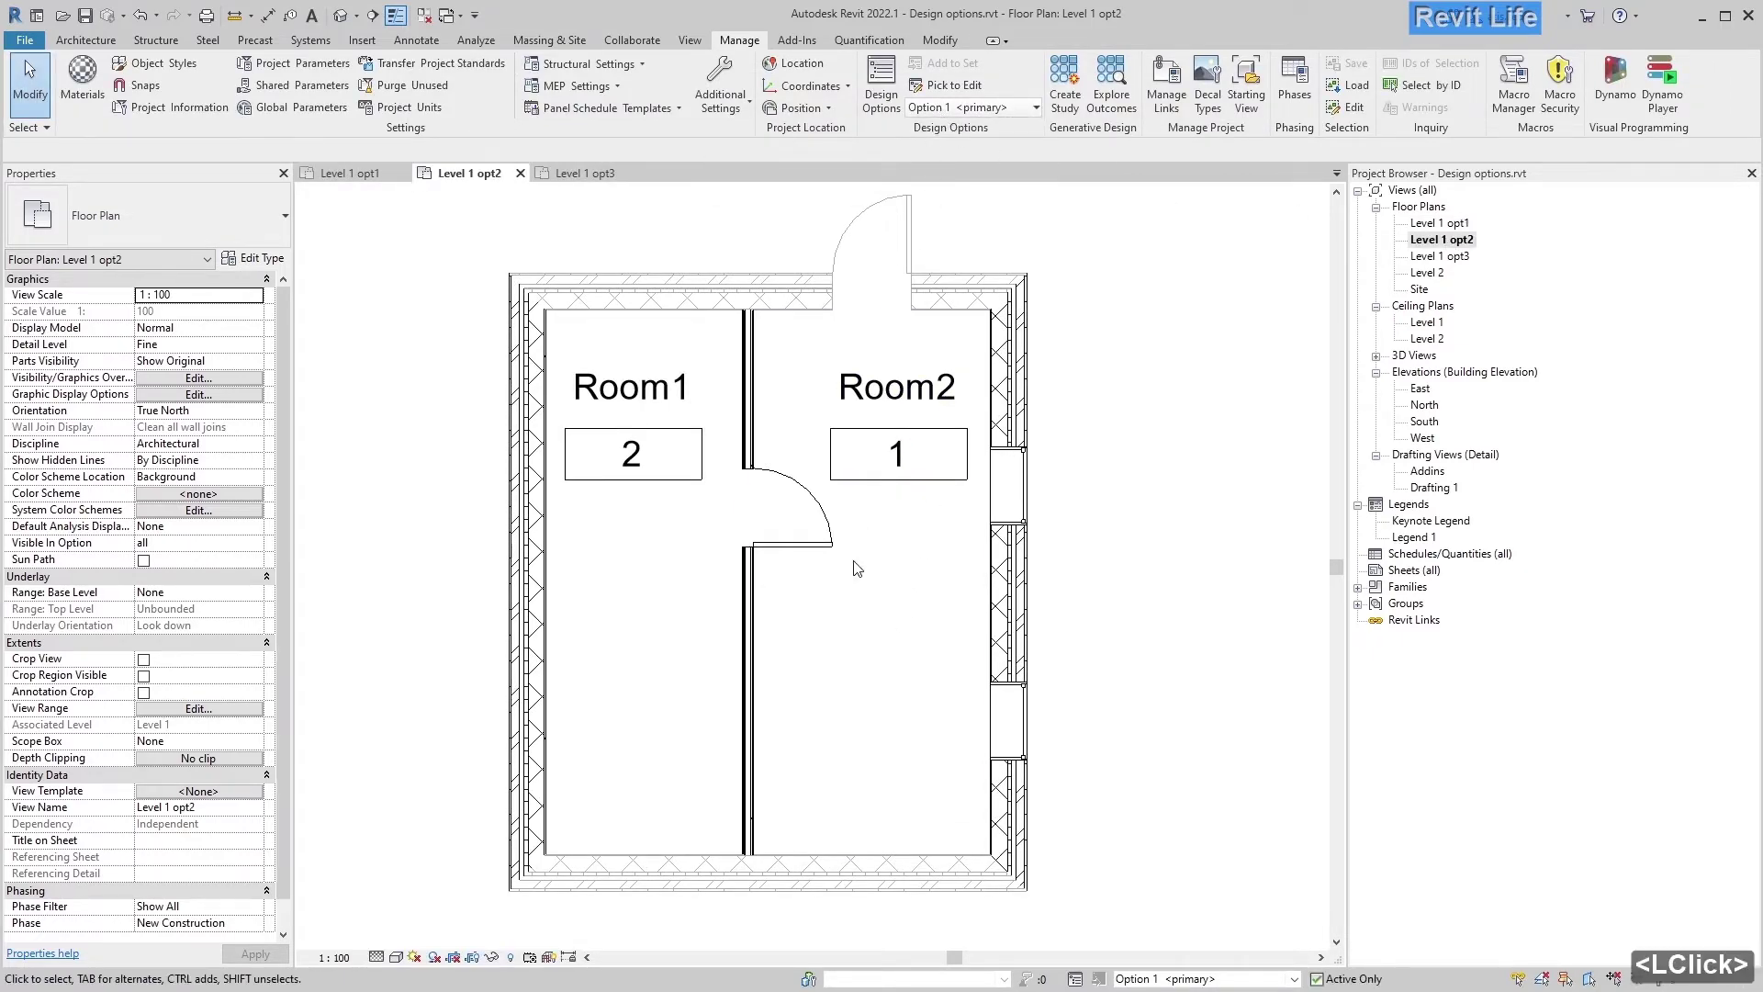
{"action": "key", "text": "v"}
{"action": "key", "text": "g"}
{"action": "left_click", "coordinate": [926, 119]}
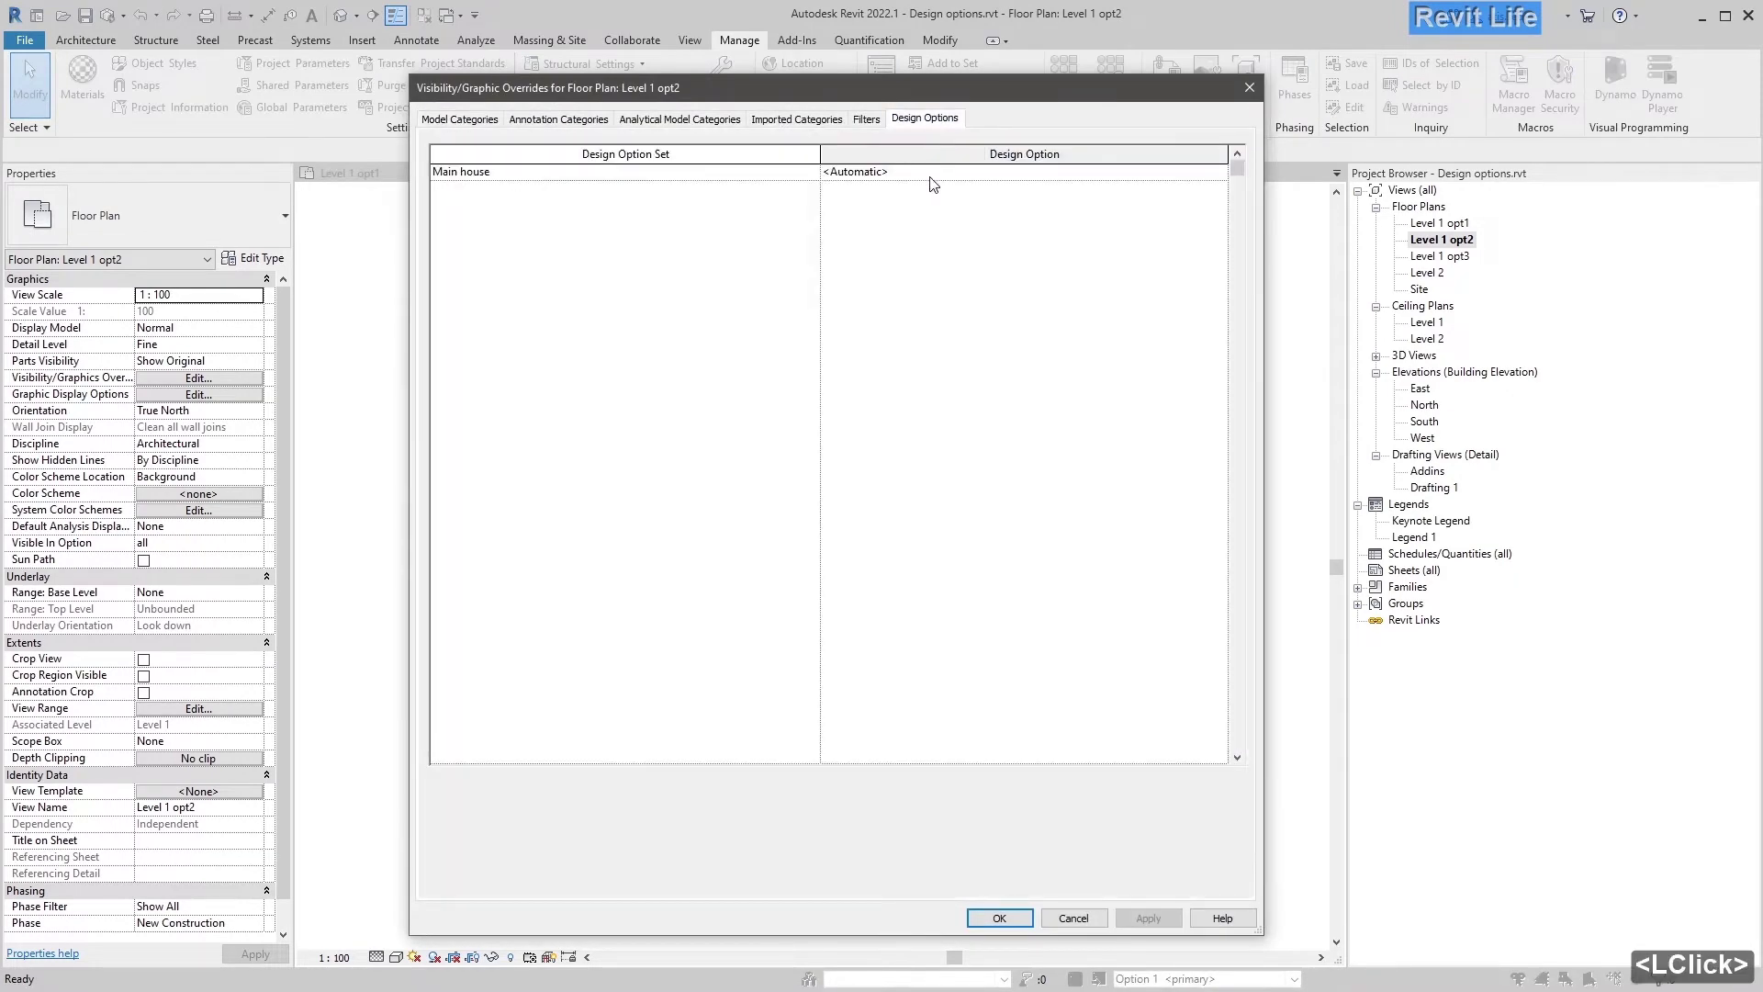
{"action": "left_click", "coordinate": [1222, 173]}
{"action": "left_click", "coordinate": [854, 216]}
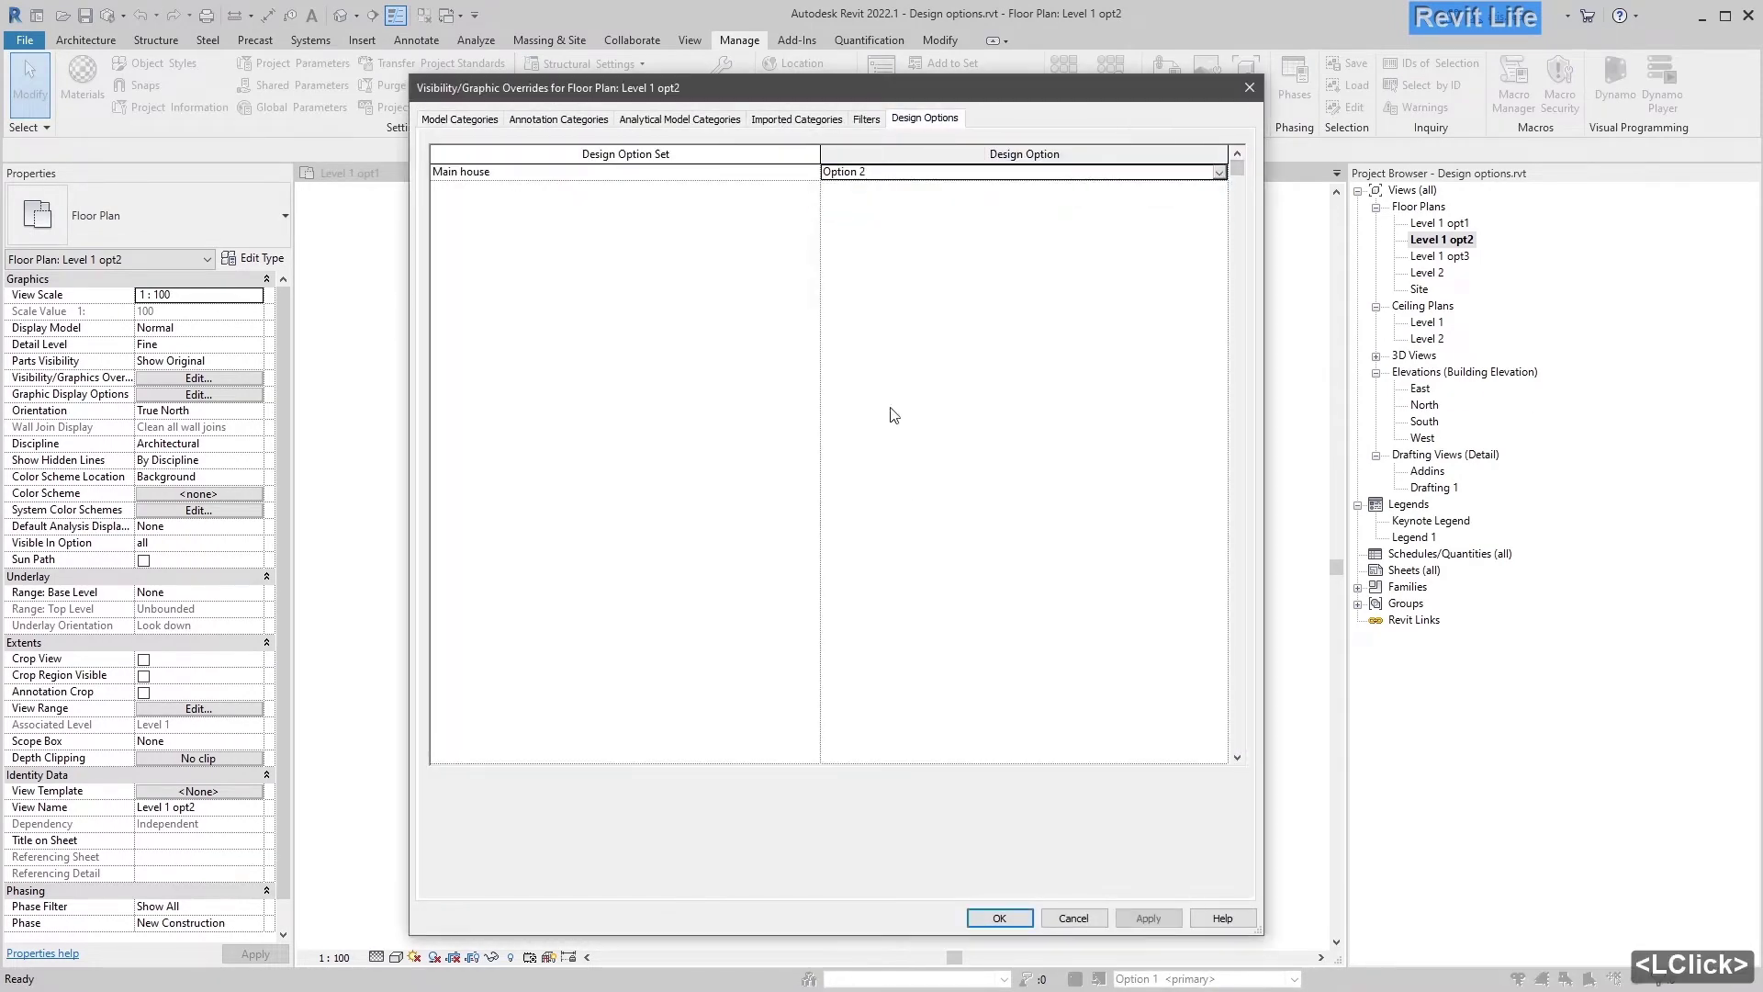
{"action": "left_click", "coordinate": [998, 919]}
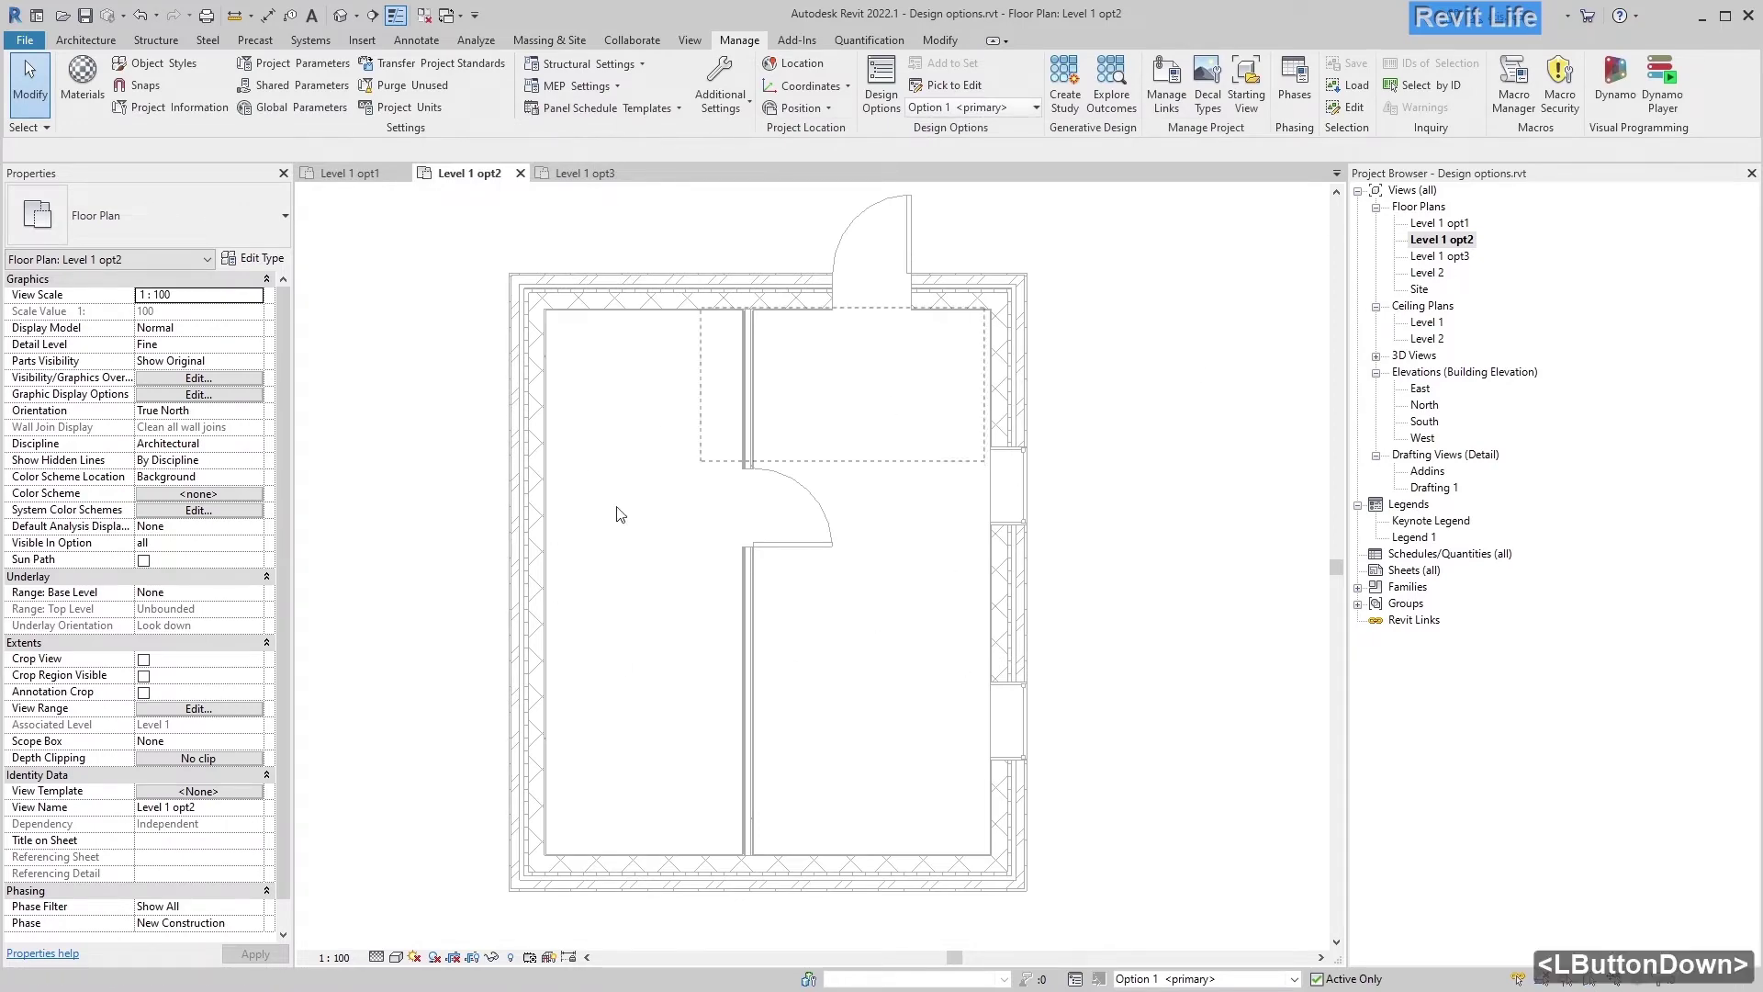
Step: Make Option 2 the active design option, then open the Level 1 opt3 plan
{"action": "left_click", "coordinate": [965, 107]}
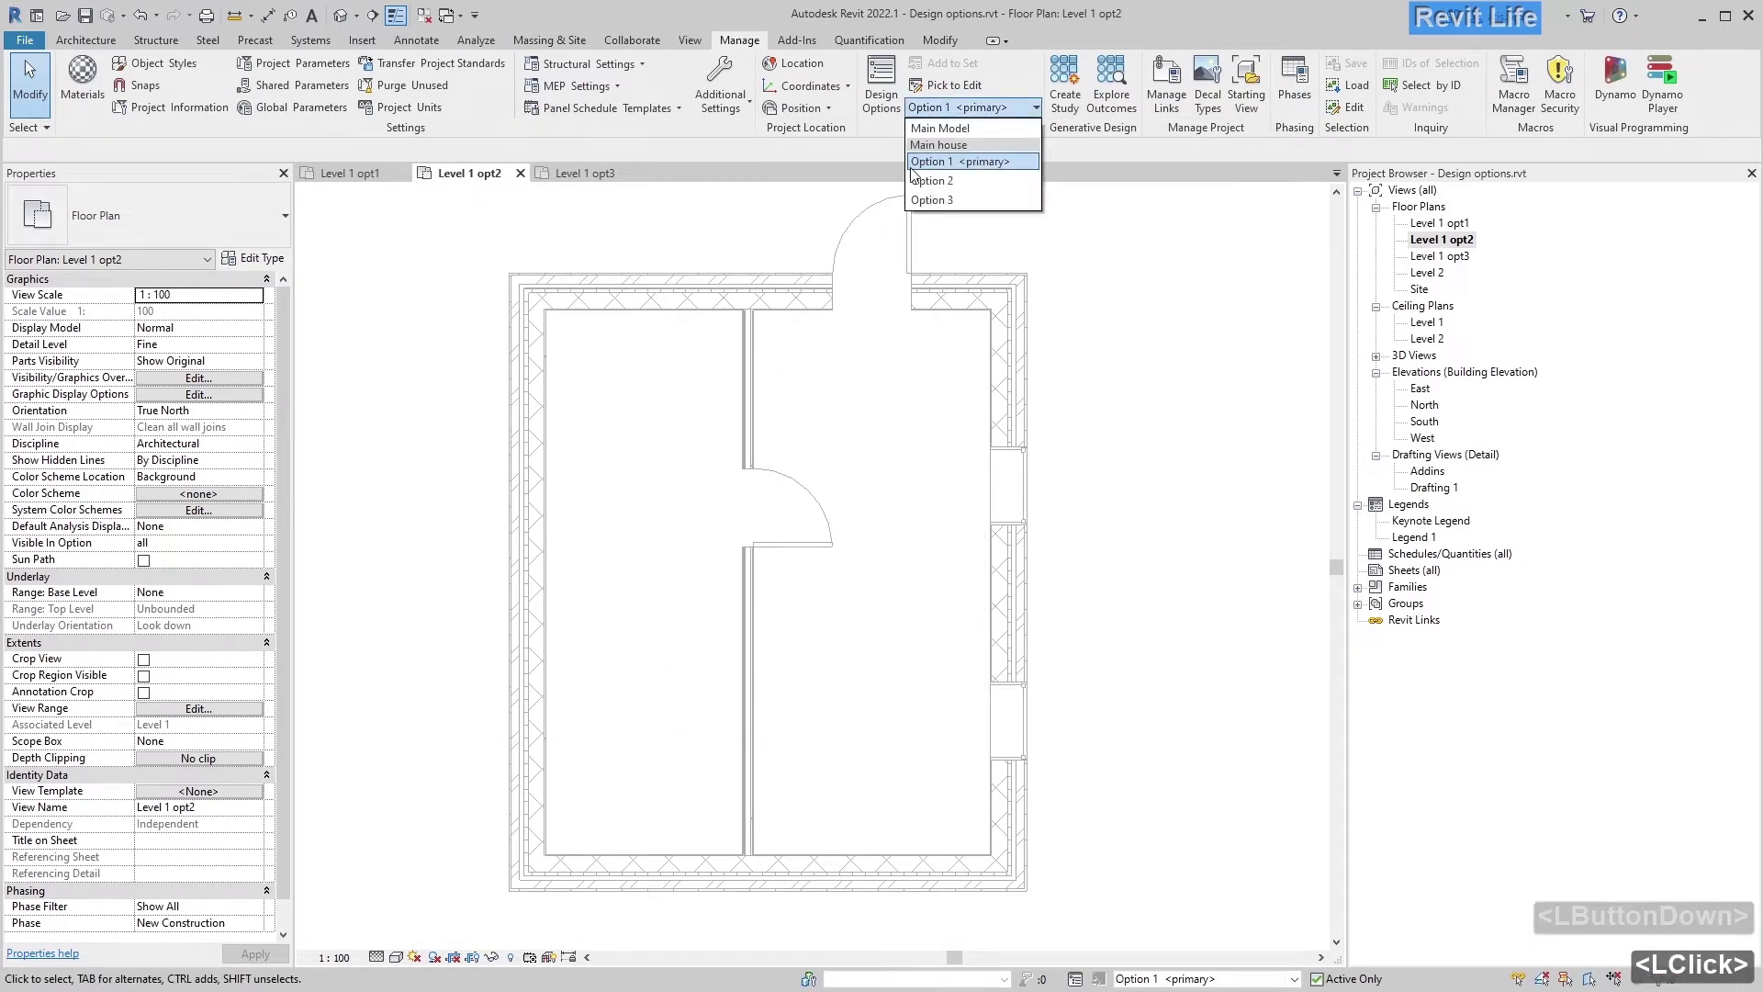
{"action": "left_click", "coordinate": [932, 181]}
{"action": "left_click_drag", "start_coordinate": [1077, 422], "coordinate": [433, 621]}
{"action": "left_click", "coordinate": [432, 621]}
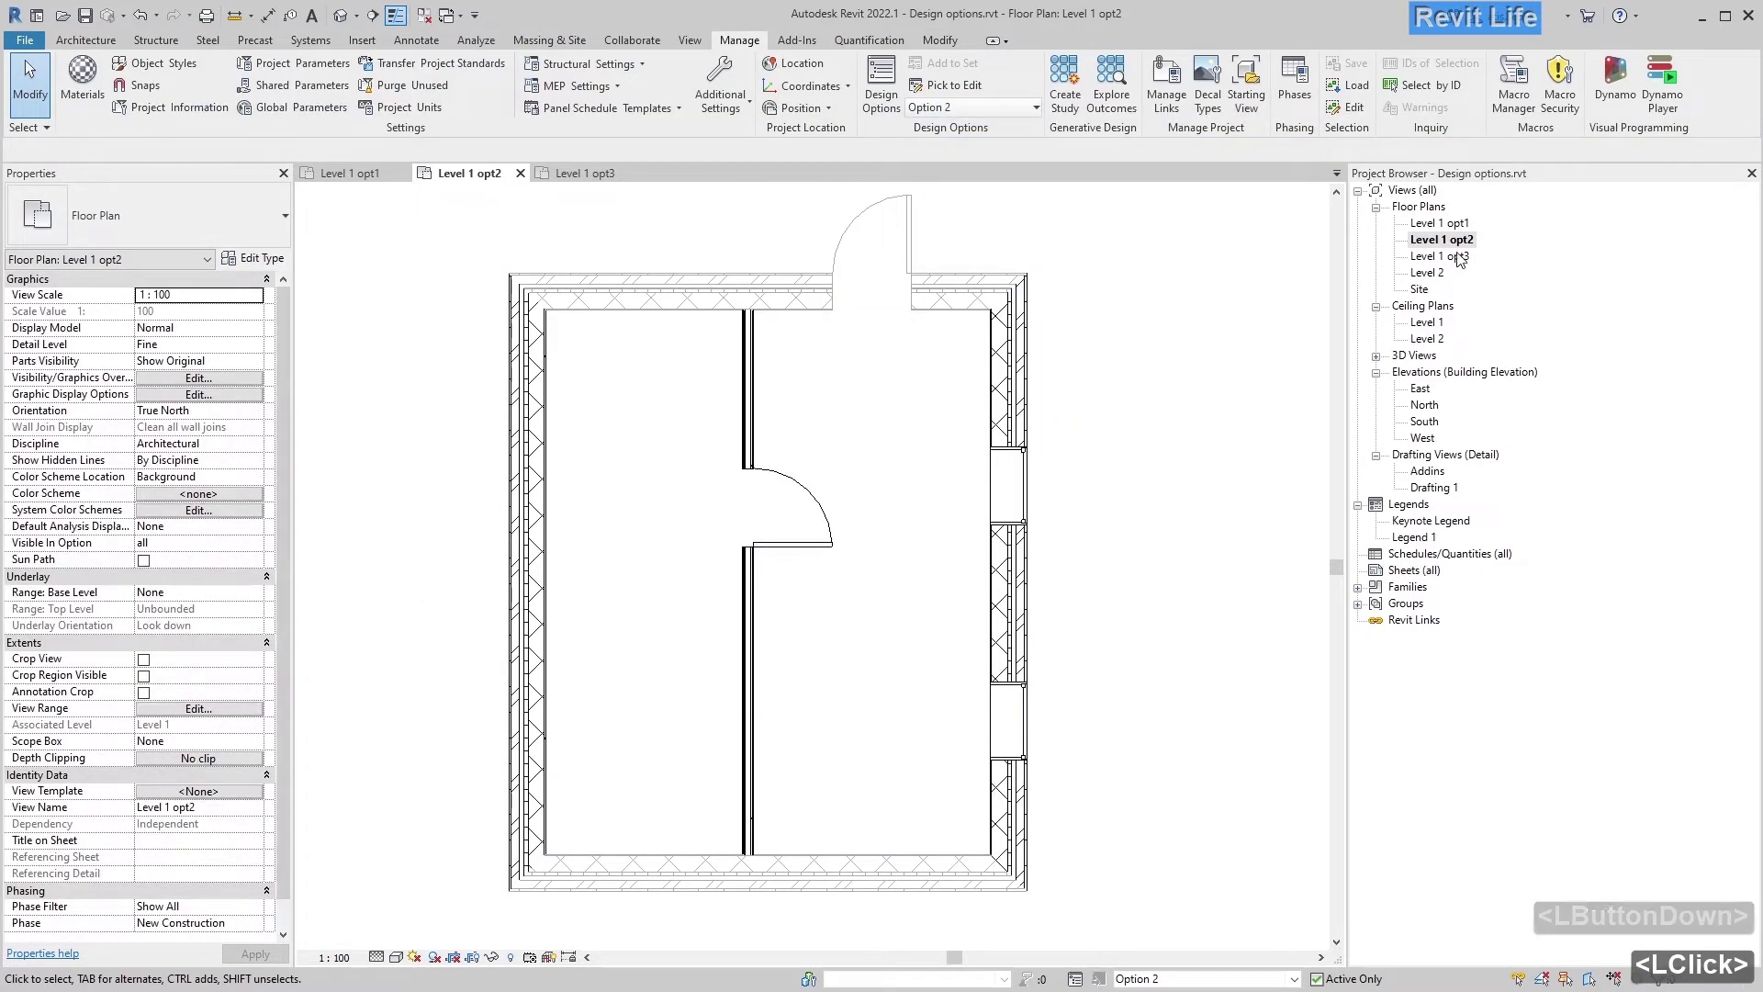
{"action": "double_click", "coordinate": [1459, 257]}
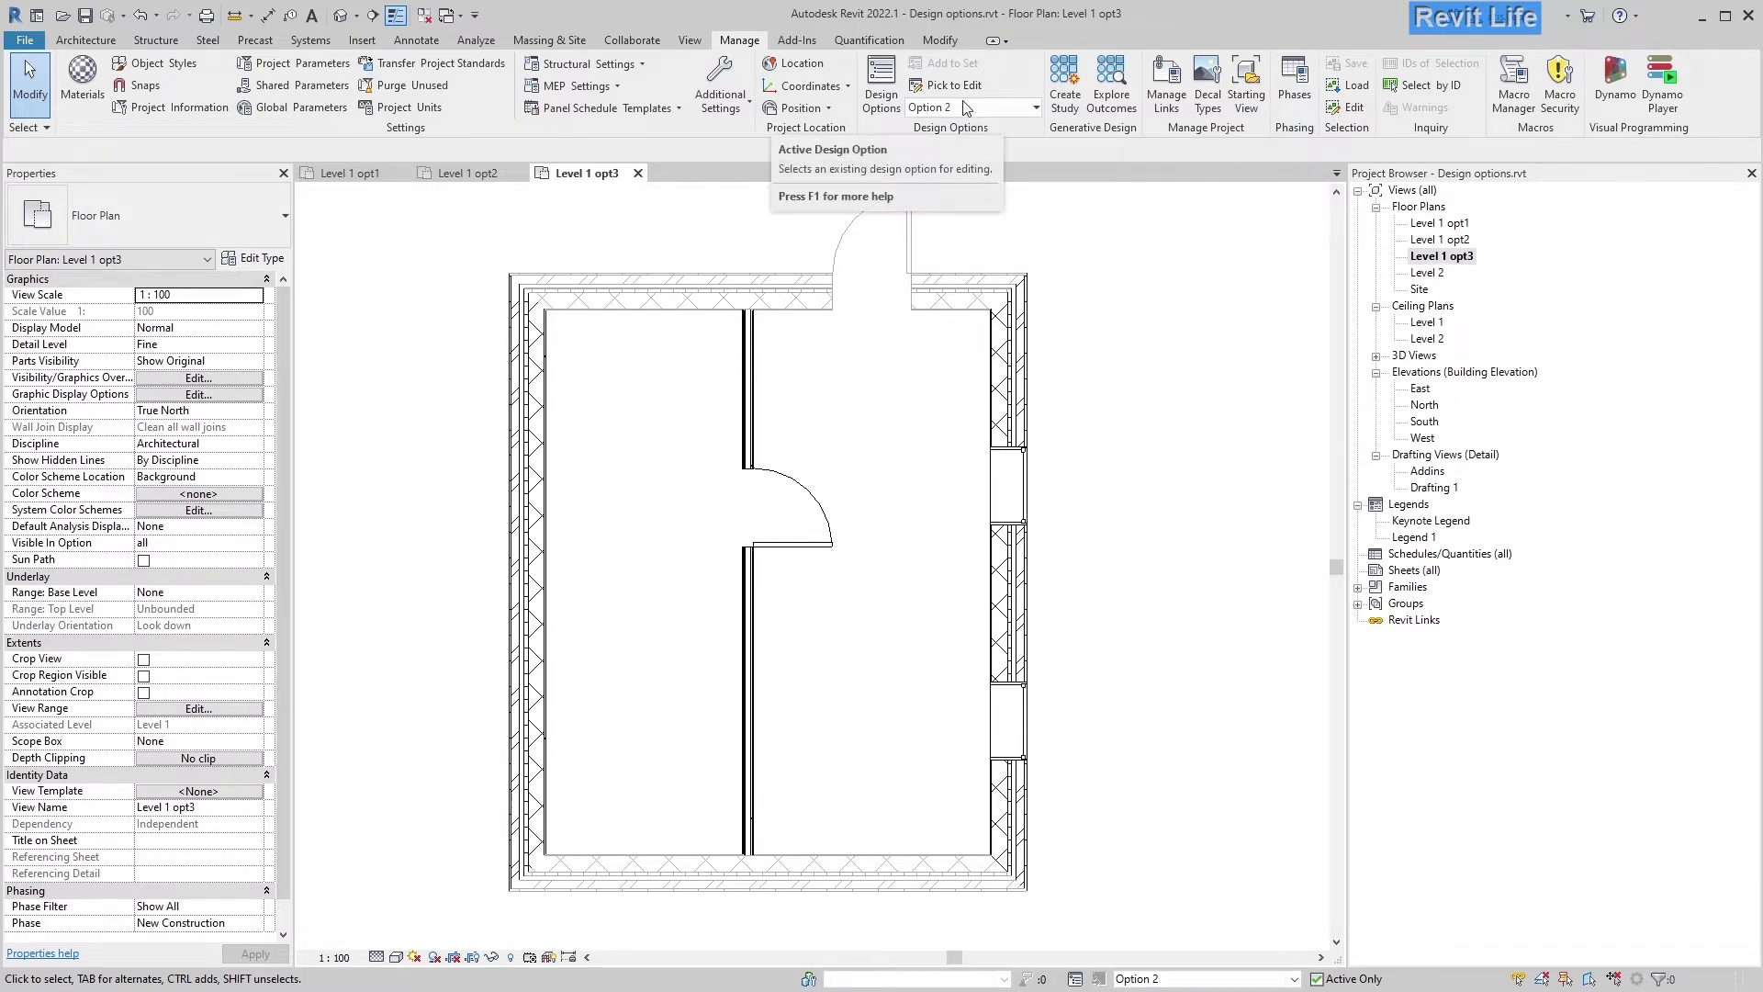
Step: Set Level 1 opt3's Visibility/Graphics Main house design option to Option 3
{"action": "left_click", "coordinate": [931, 394]}
{"action": "key", "text": "v"}
{"action": "key", "text": "g"}
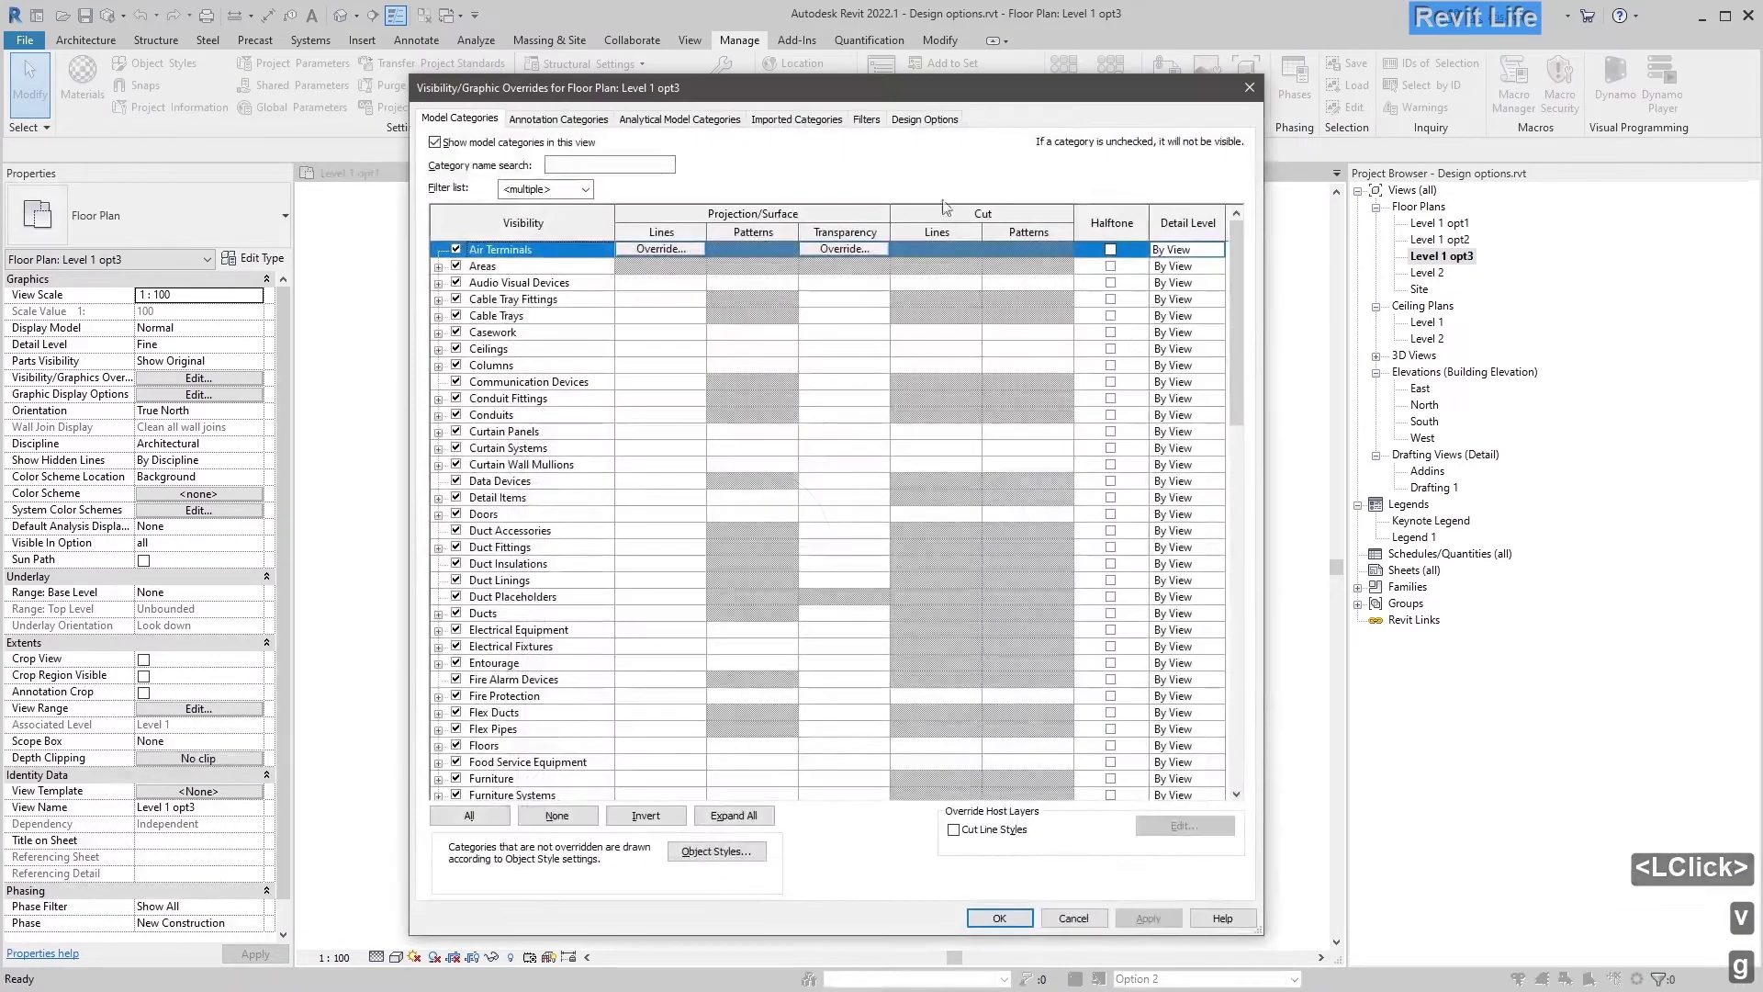
{"action": "left_click", "coordinate": [907, 121]}
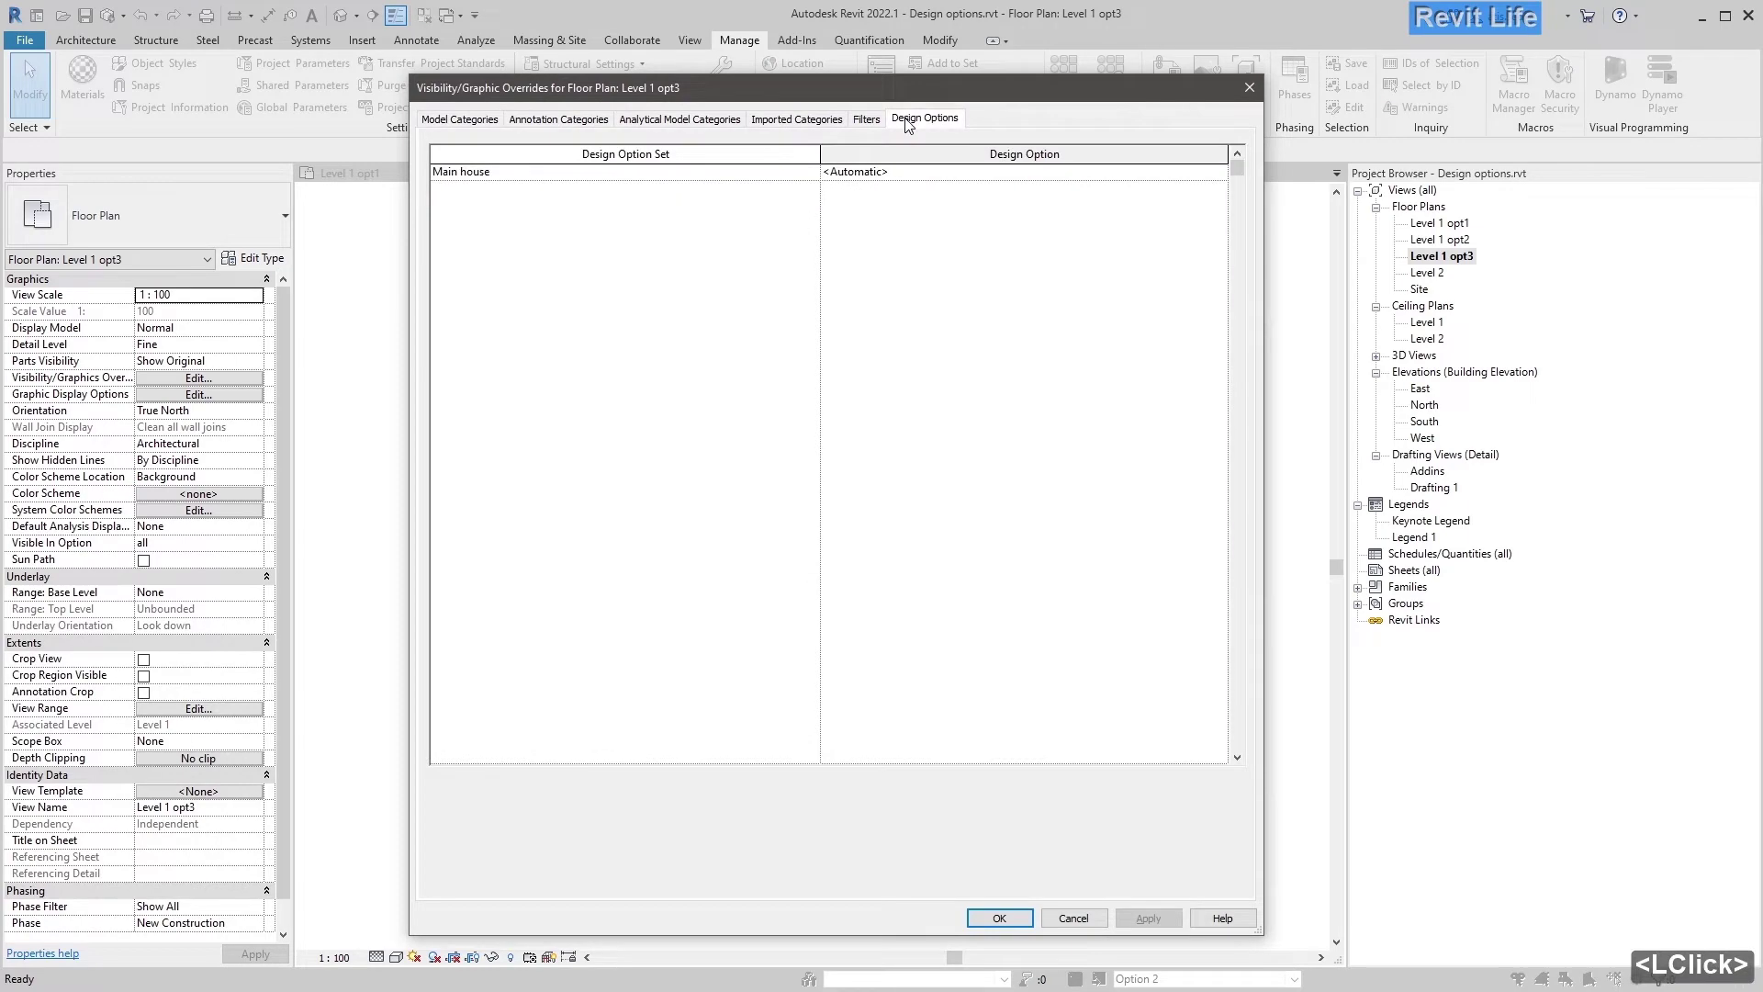
{"action": "left_click", "coordinate": [1218, 173]}
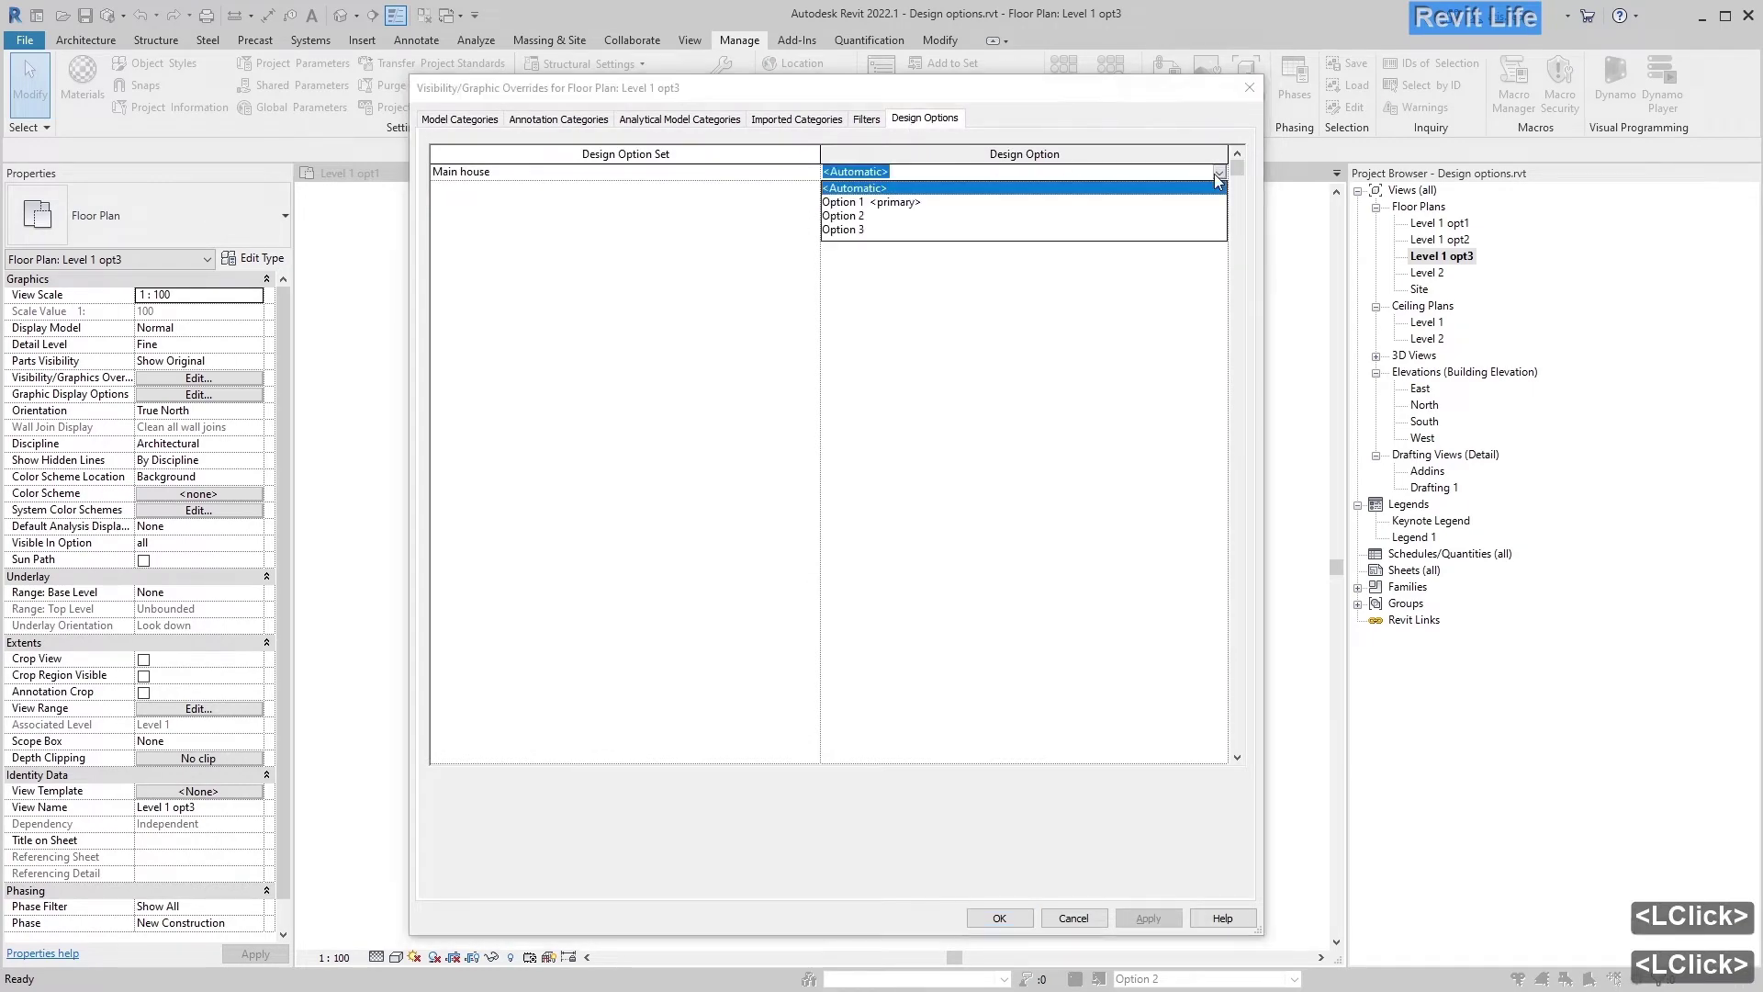
{"action": "left_click", "coordinate": [836, 229]}
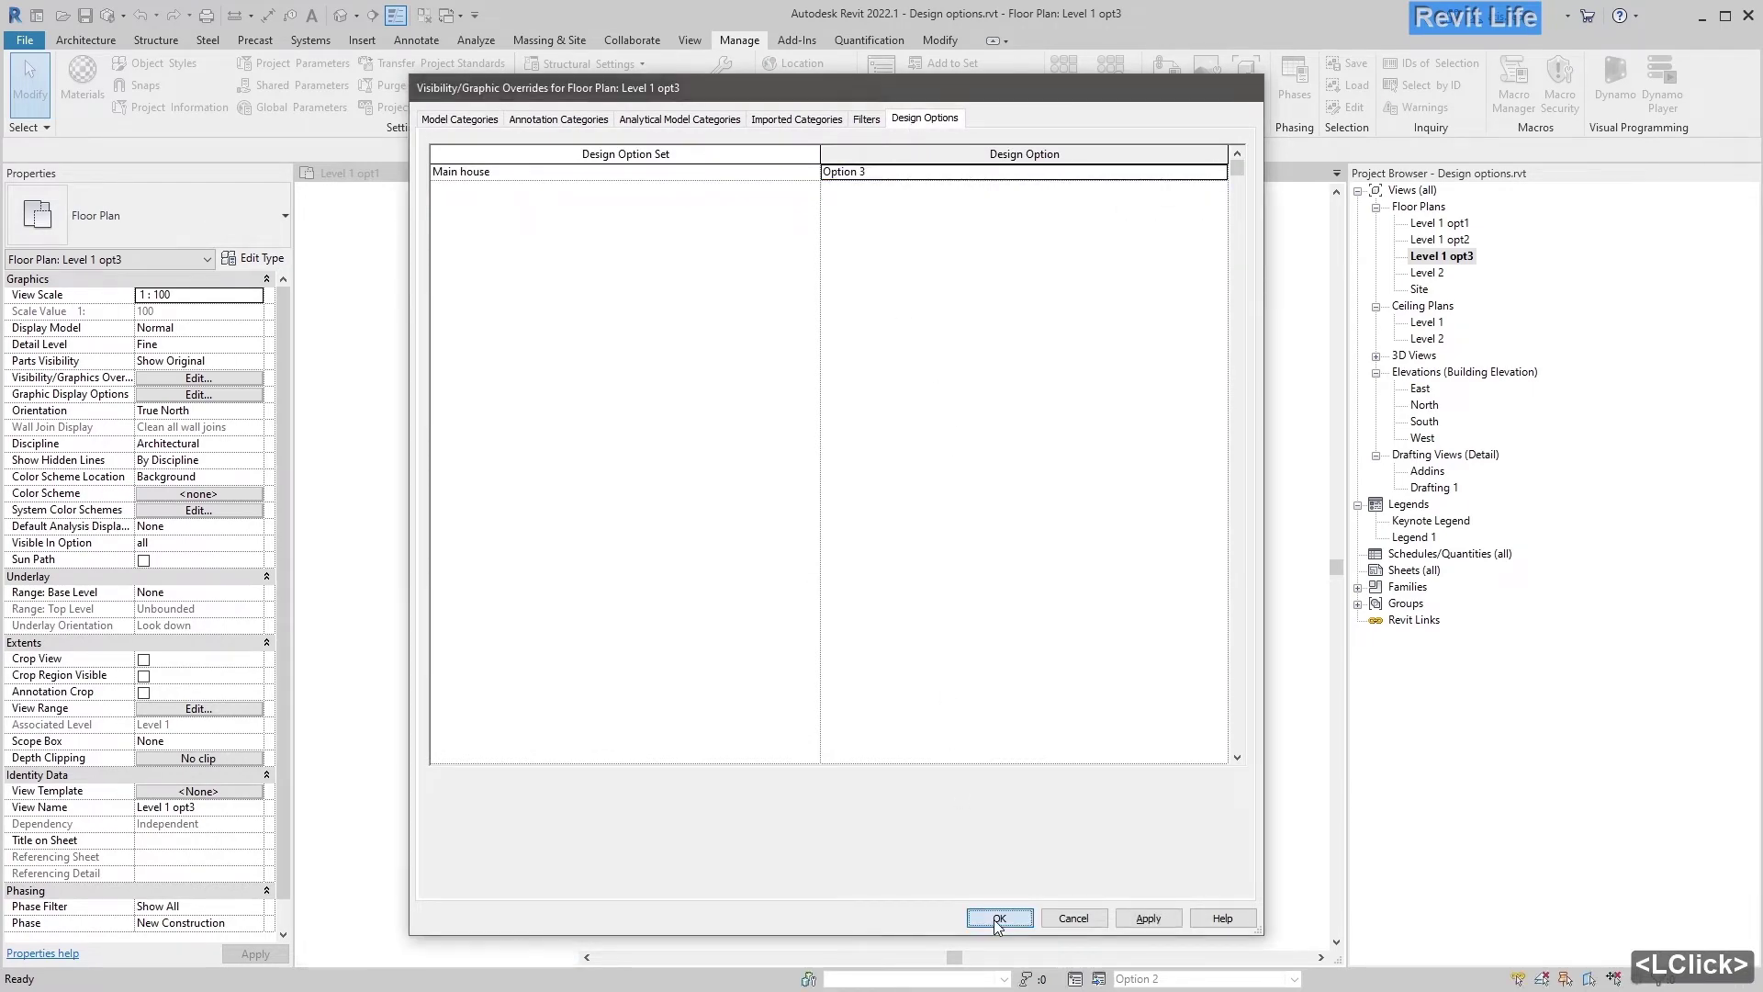
{"action": "left_click", "coordinate": [999, 917]}
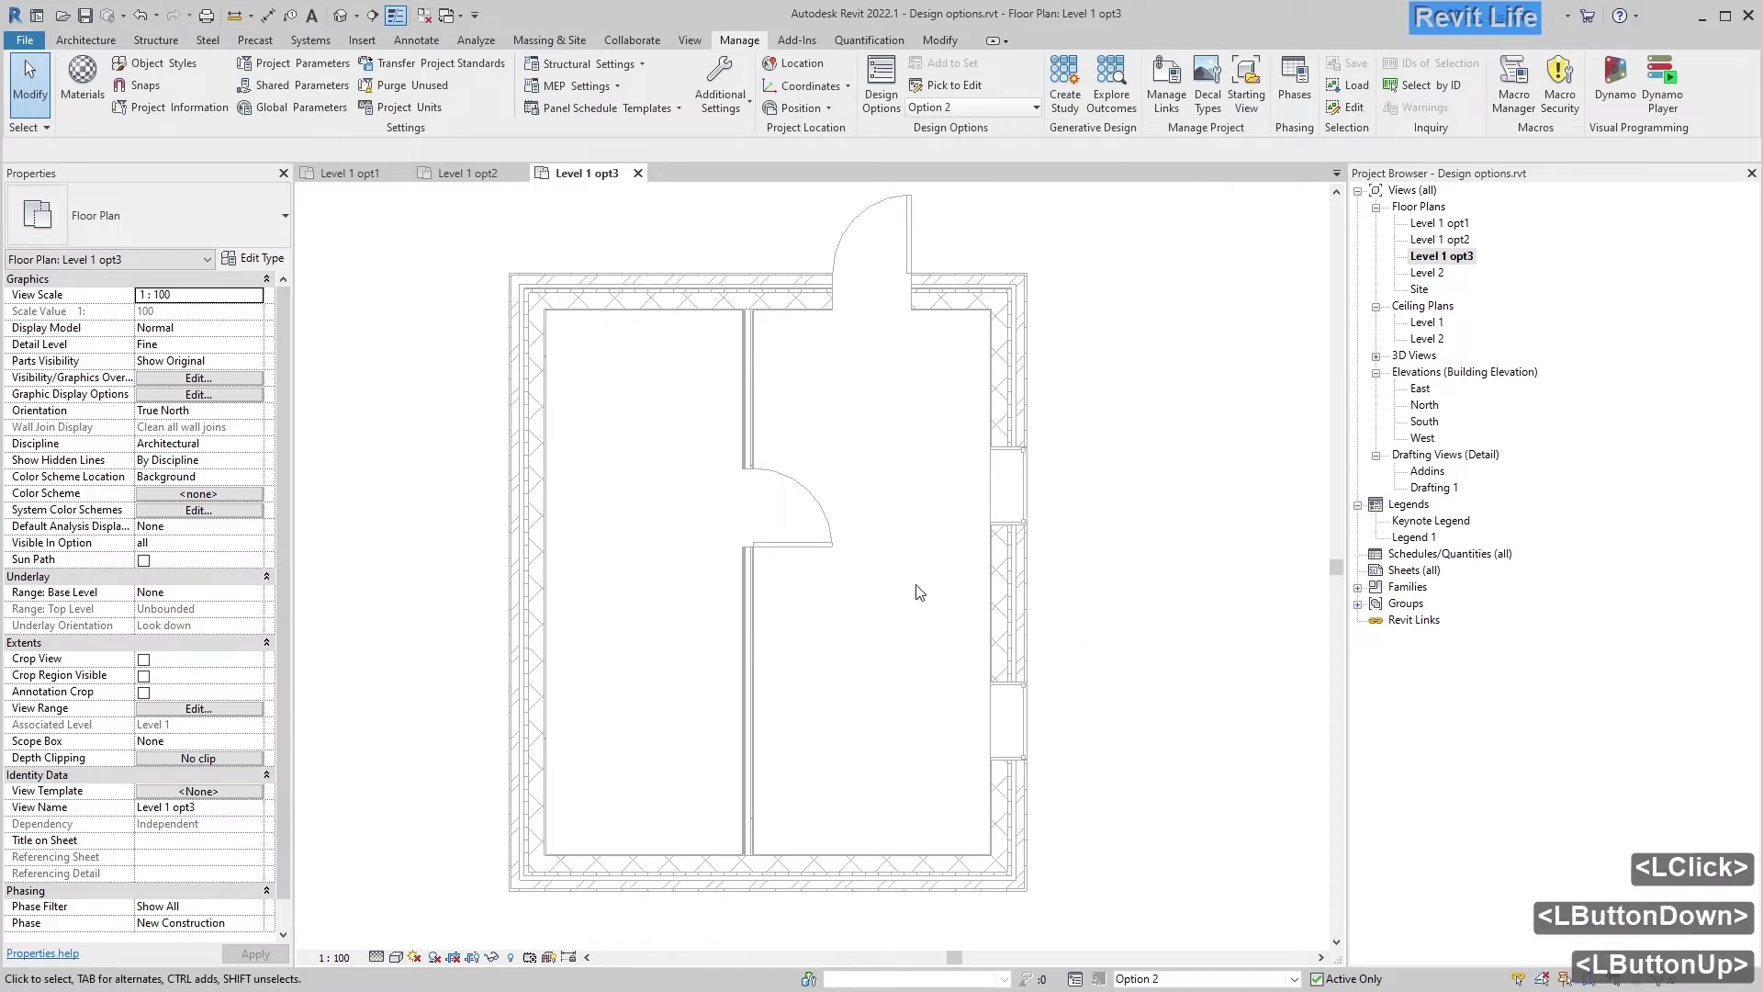
Step: From Main Model, pick an Option 3 wall to edit and slide the interior door down
{"action": "left_click", "coordinate": [975, 107]}
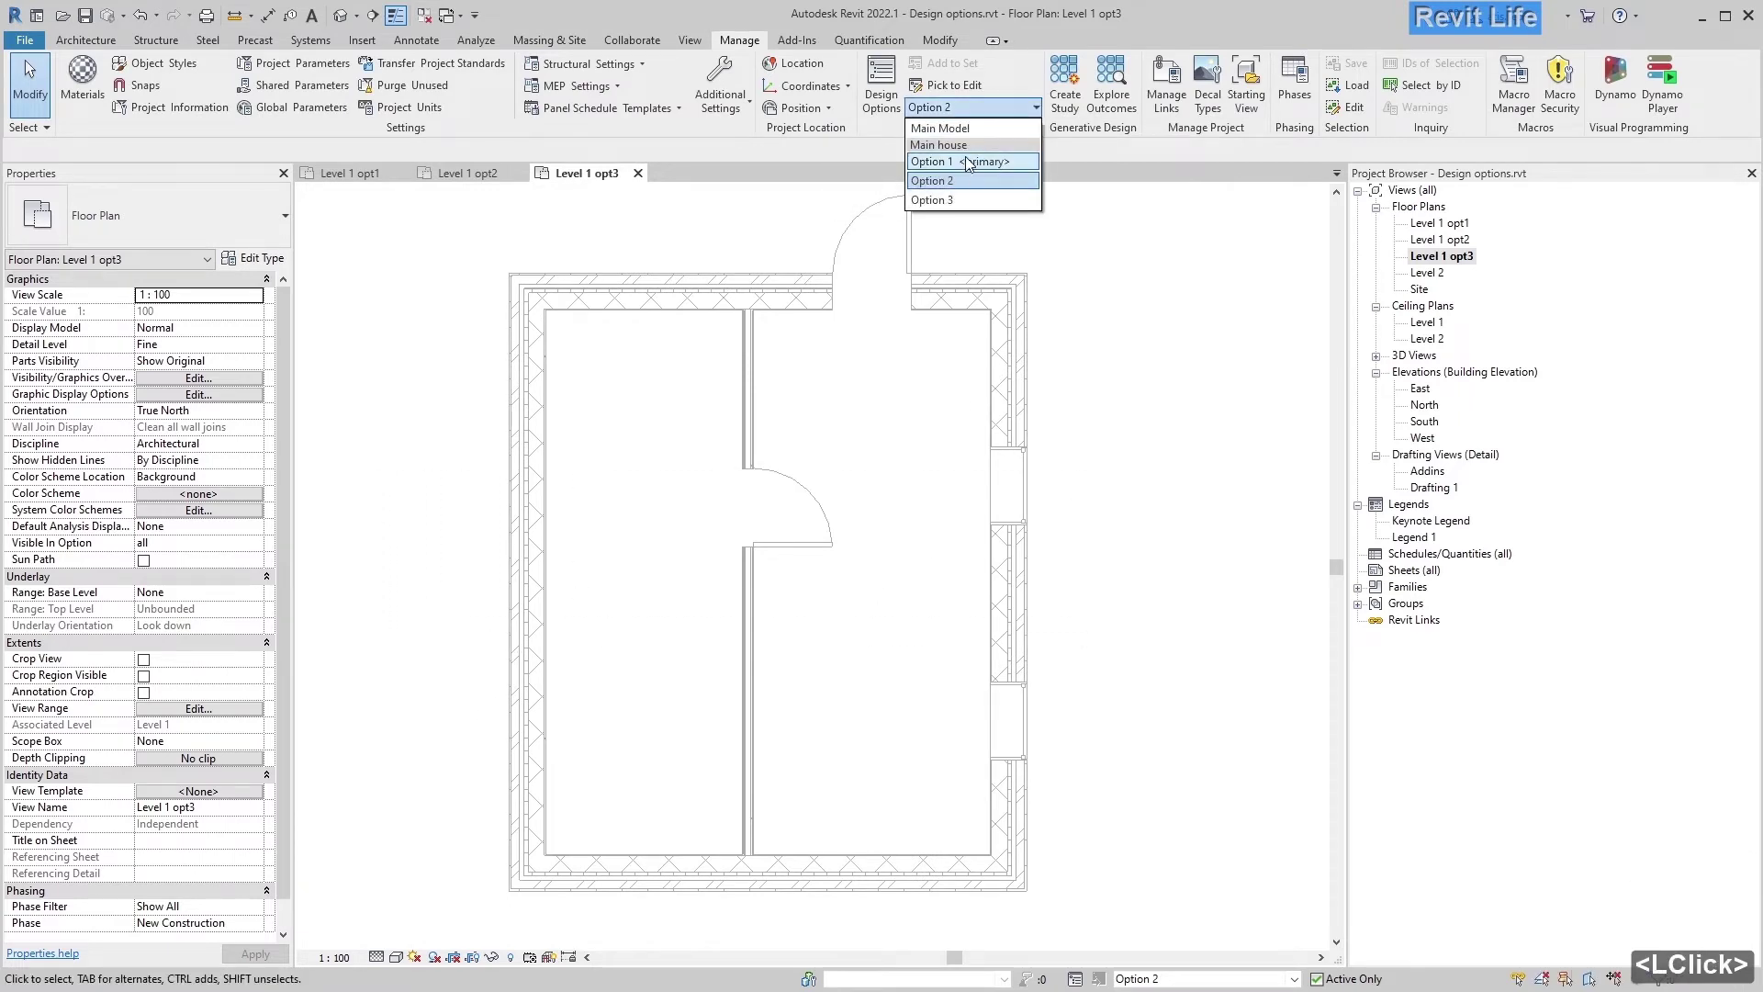
{"action": "left_click", "coordinate": [976, 129]}
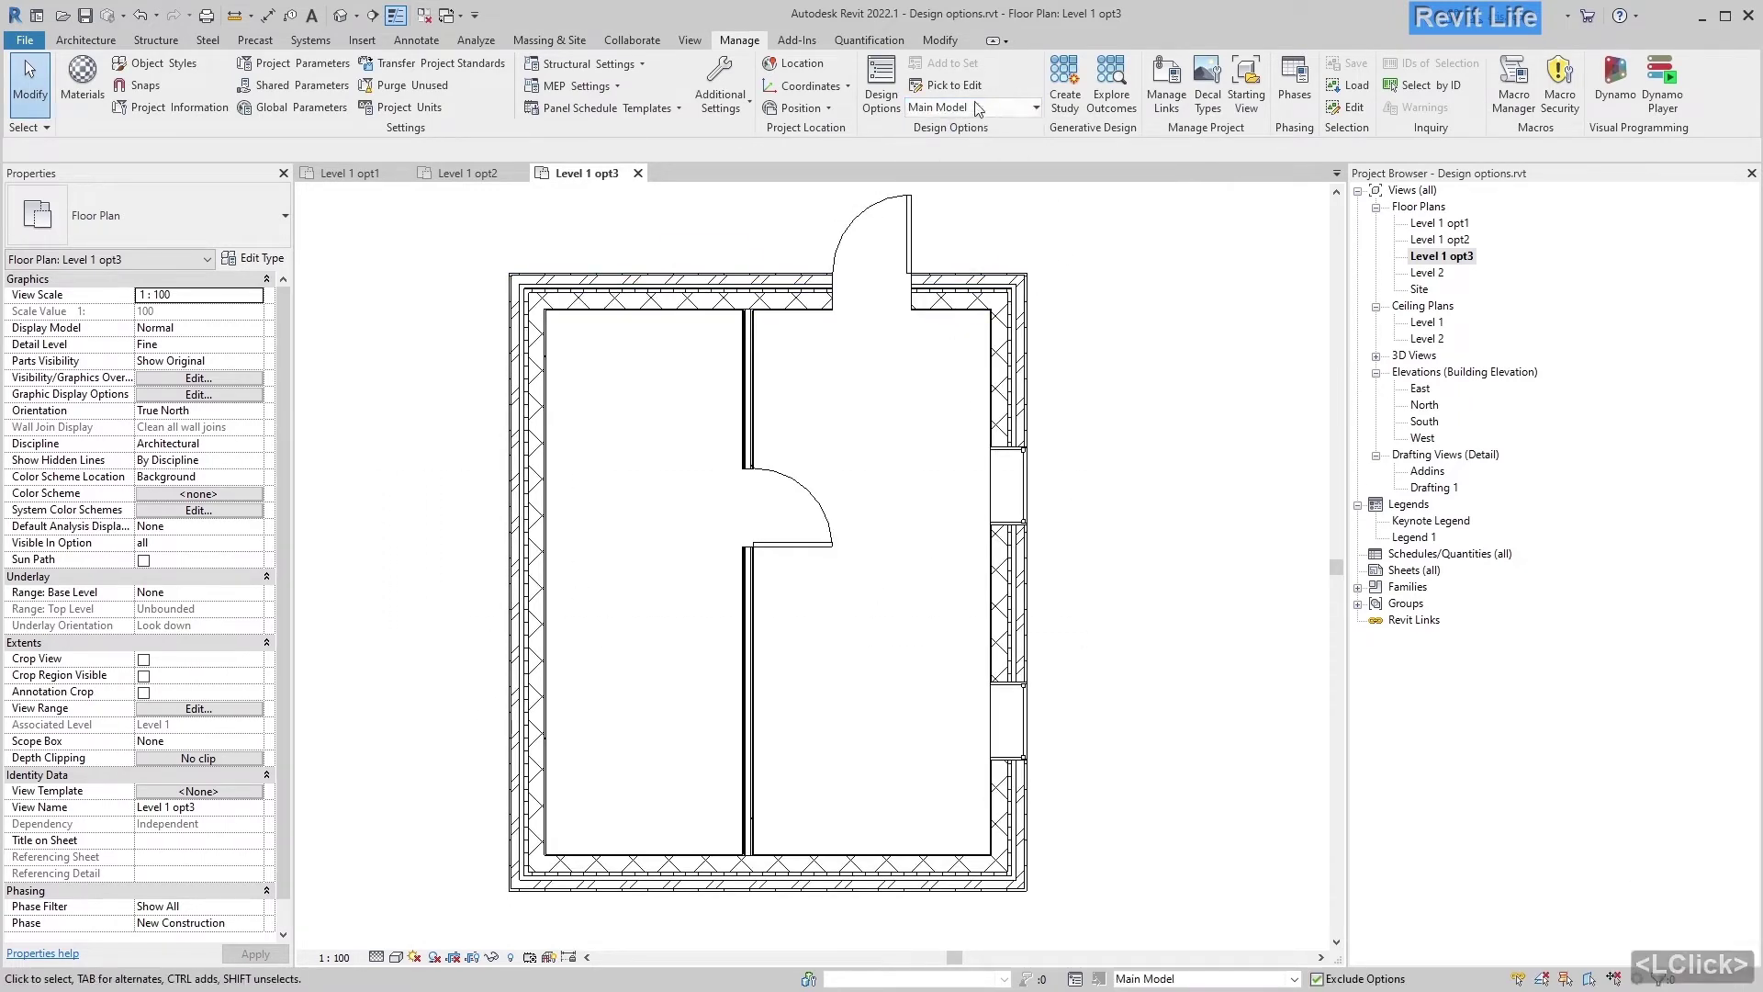
{"action": "left_click", "coordinate": [955, 86]}
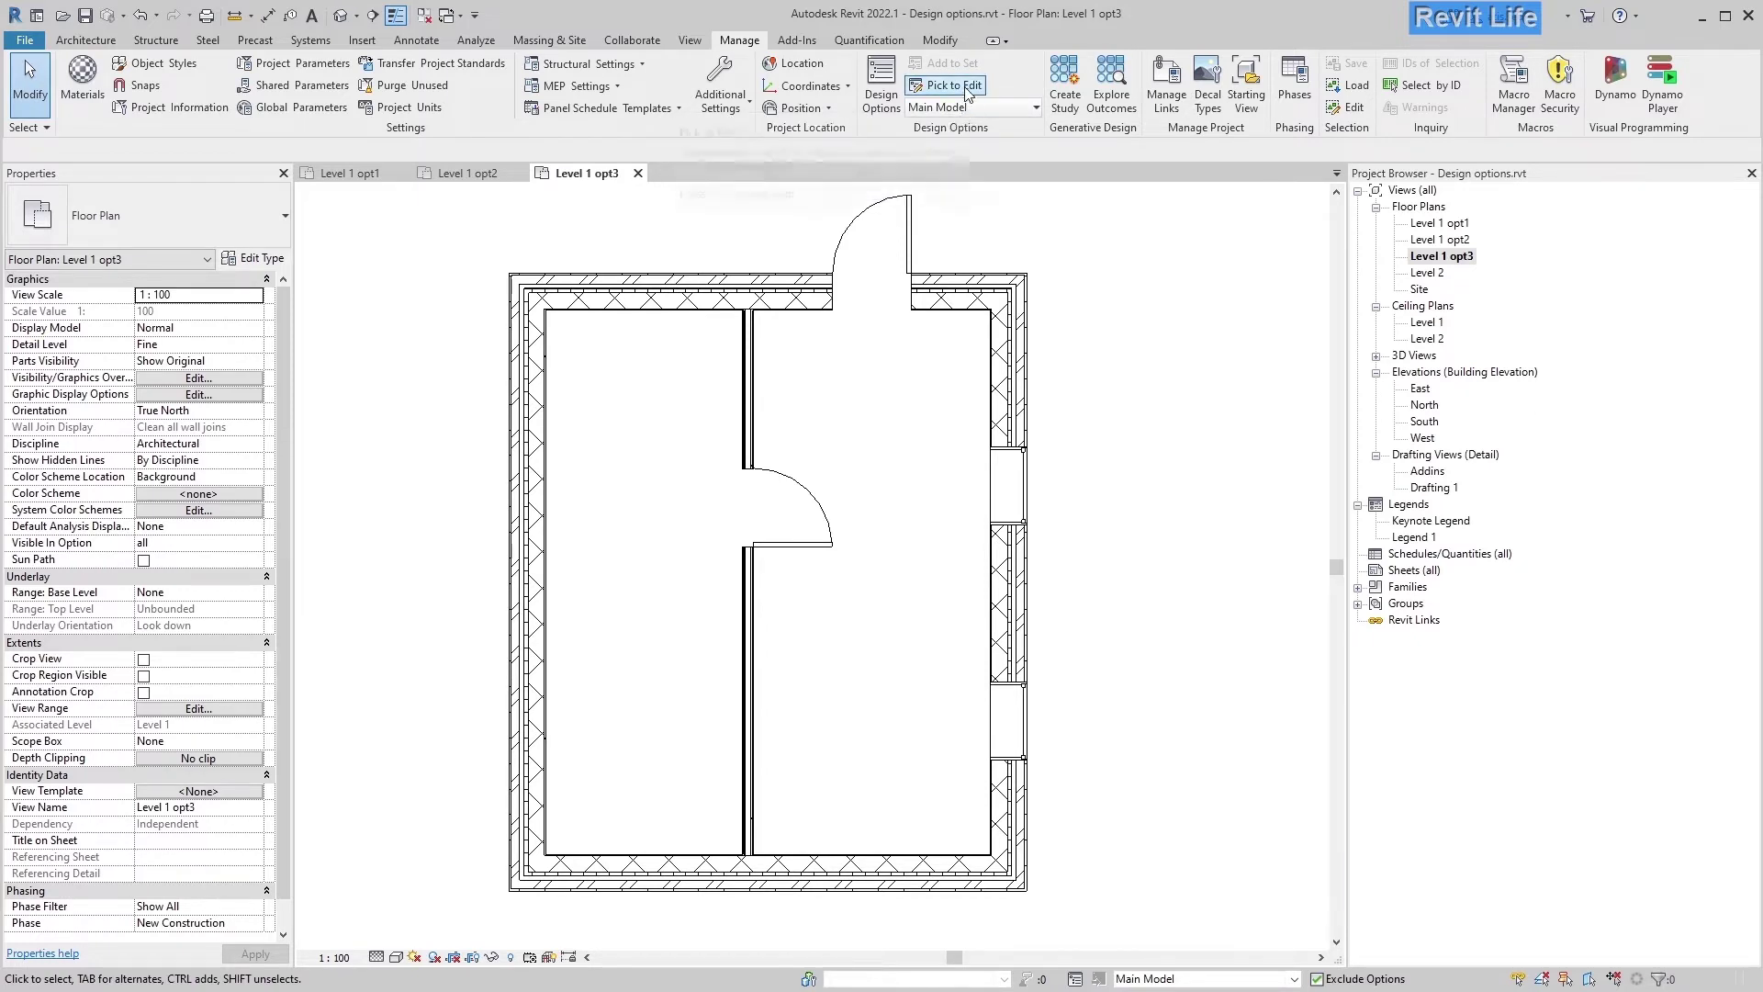
{"action": "left_click", "coordinate": [748, 450]}
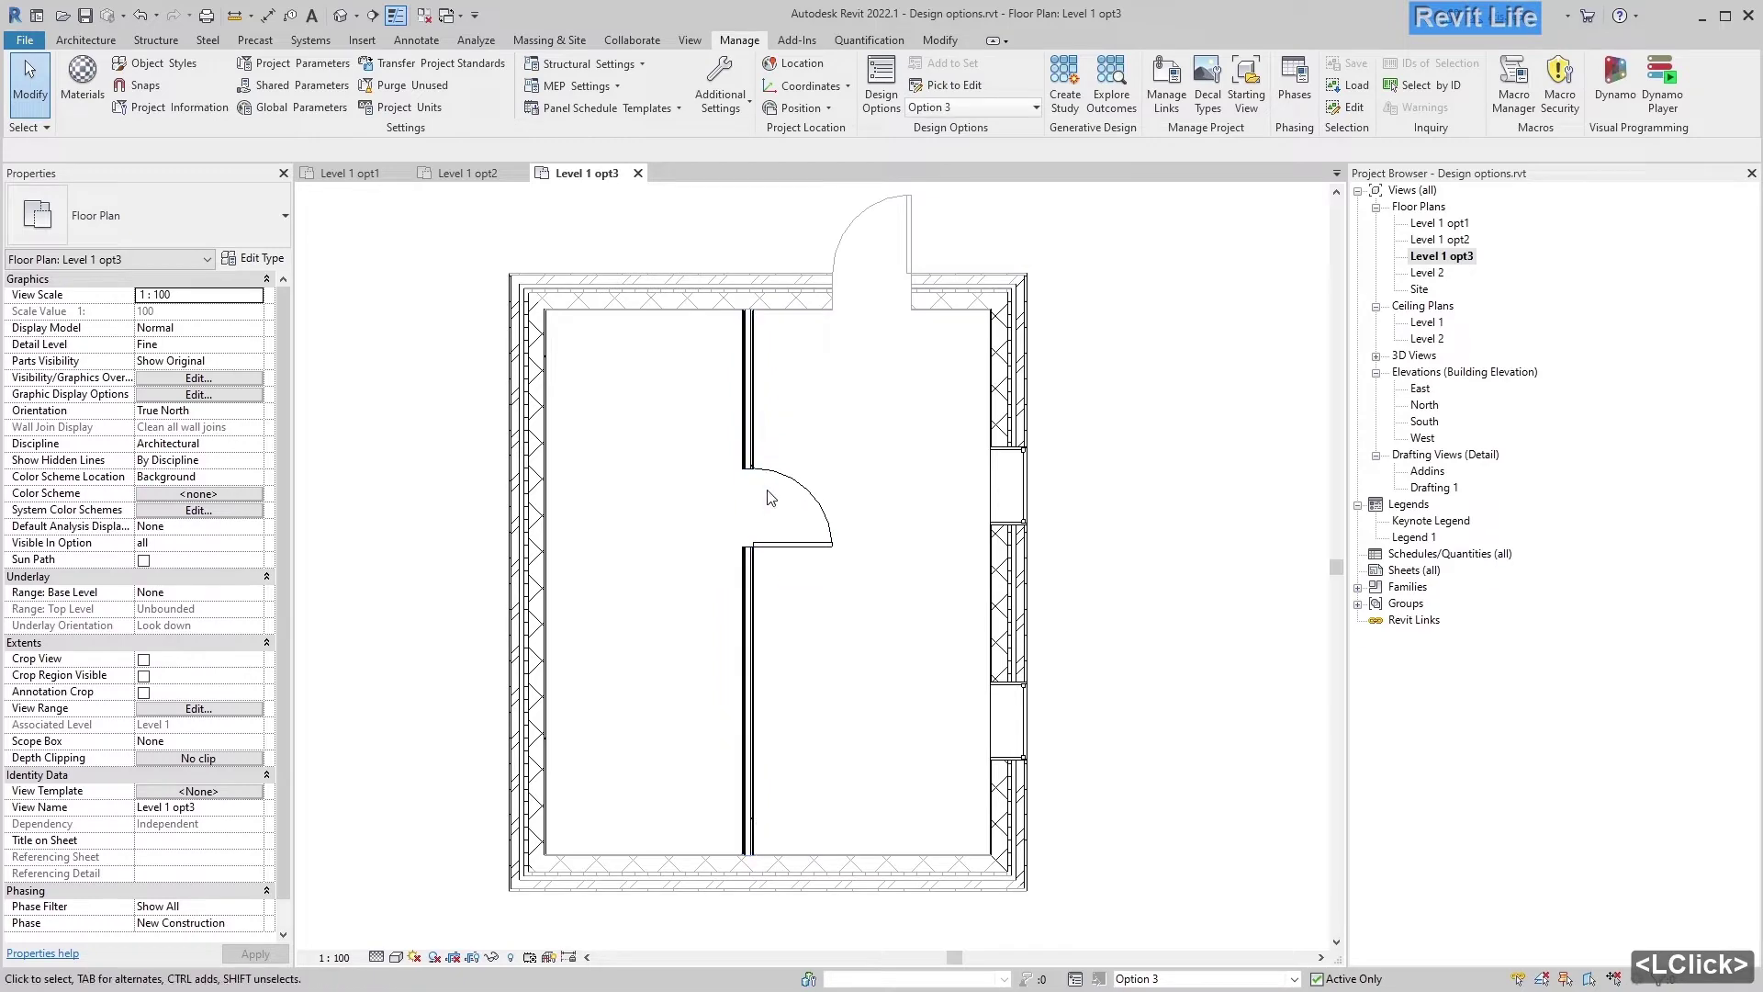
{"action": "left_click", "coordinate": [826, 534]}
{"action": "left_click_drag", "start_coordinate": [826, 537], "coordinate": [812, 749]}
{"action": "left_click", "coordinate": [776, 618]}
Step: Draw two horizontal partition walls from the interior wall to the left and right exterior walls
{"action": "left_click", "coordinate": [740, 685]}
{"action": "key", "text": "c"}
{"action": "key", "text": "s"}
{"action": "left_click", "coordinate": [747, 641]}
{"action": "left_click", "coordinate": [552, 640]}
{"action": "key", "text": "Escape"}
{"action": "left_click", "coordinate": [753, 575]}
{"action": "left_click", "coordinate": [990, 575]}
Step: Place doors in the right and left new partition walls
{"action": "key", "text": "d"}
{"action": "key", "text": "r"}
{"action": "left_click", "coordinate": [871, 574]}
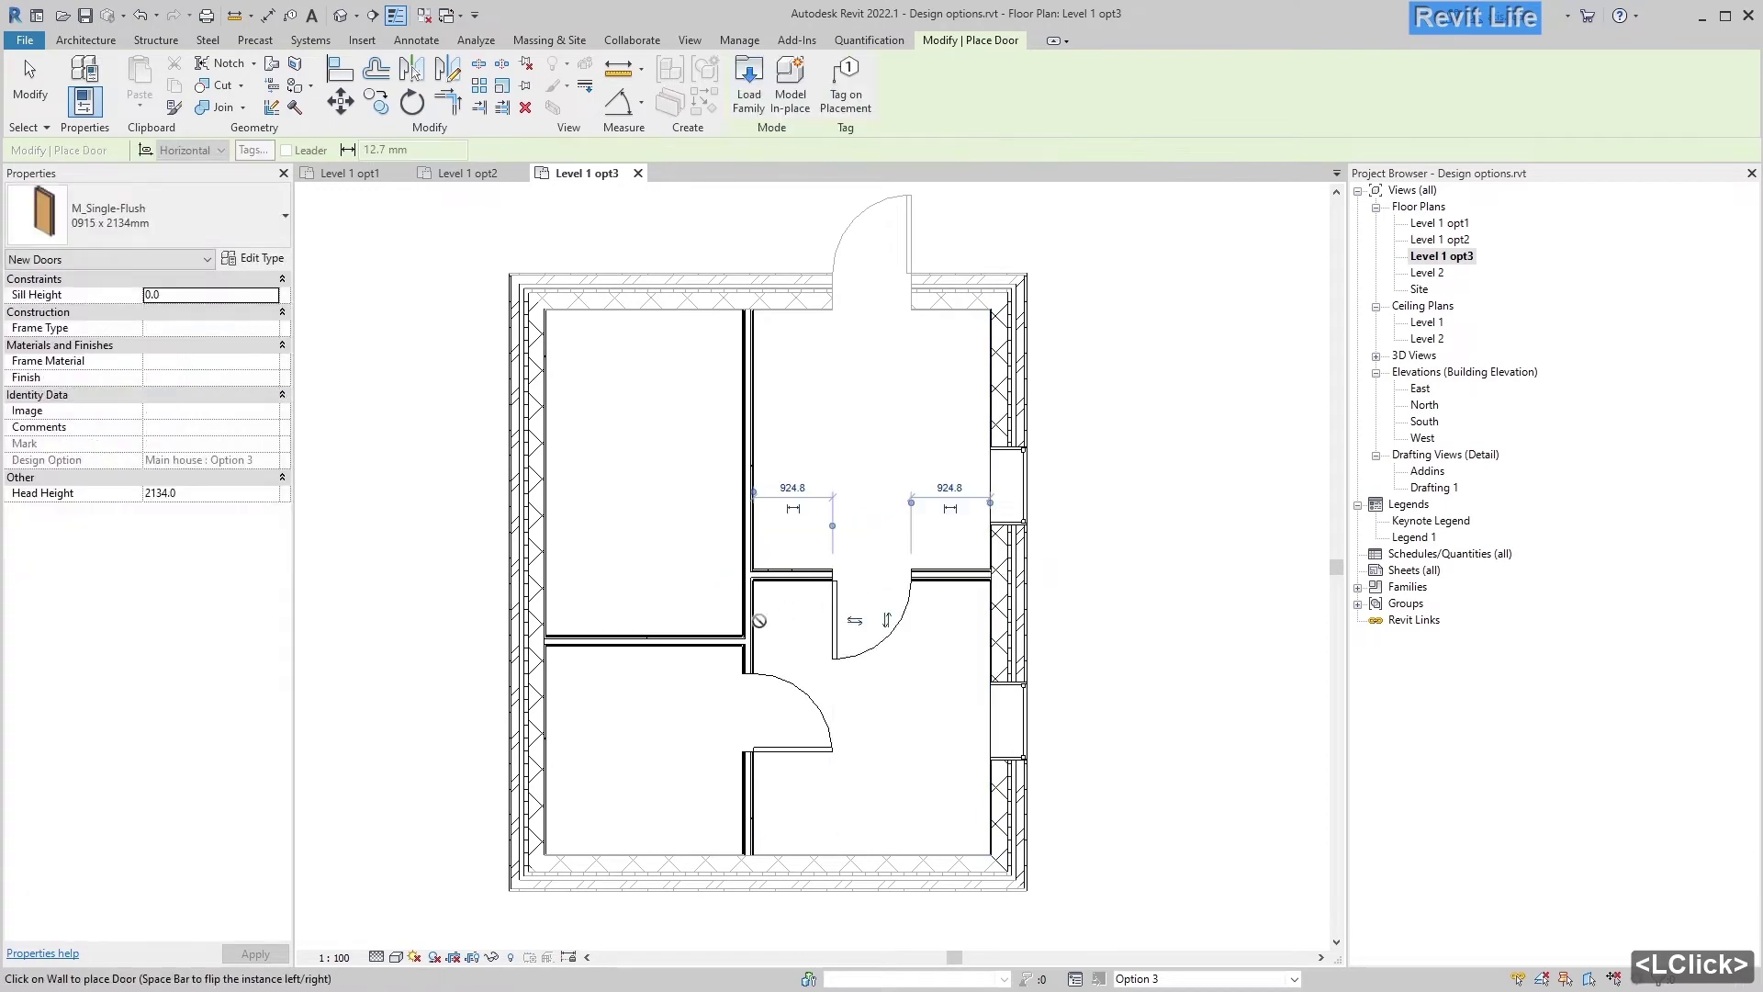
{"action": "left_click", "coordinate": [640, 634]}
{"action": "key", "text": "Escape"}
{"action": "key", "text": "Escape"}
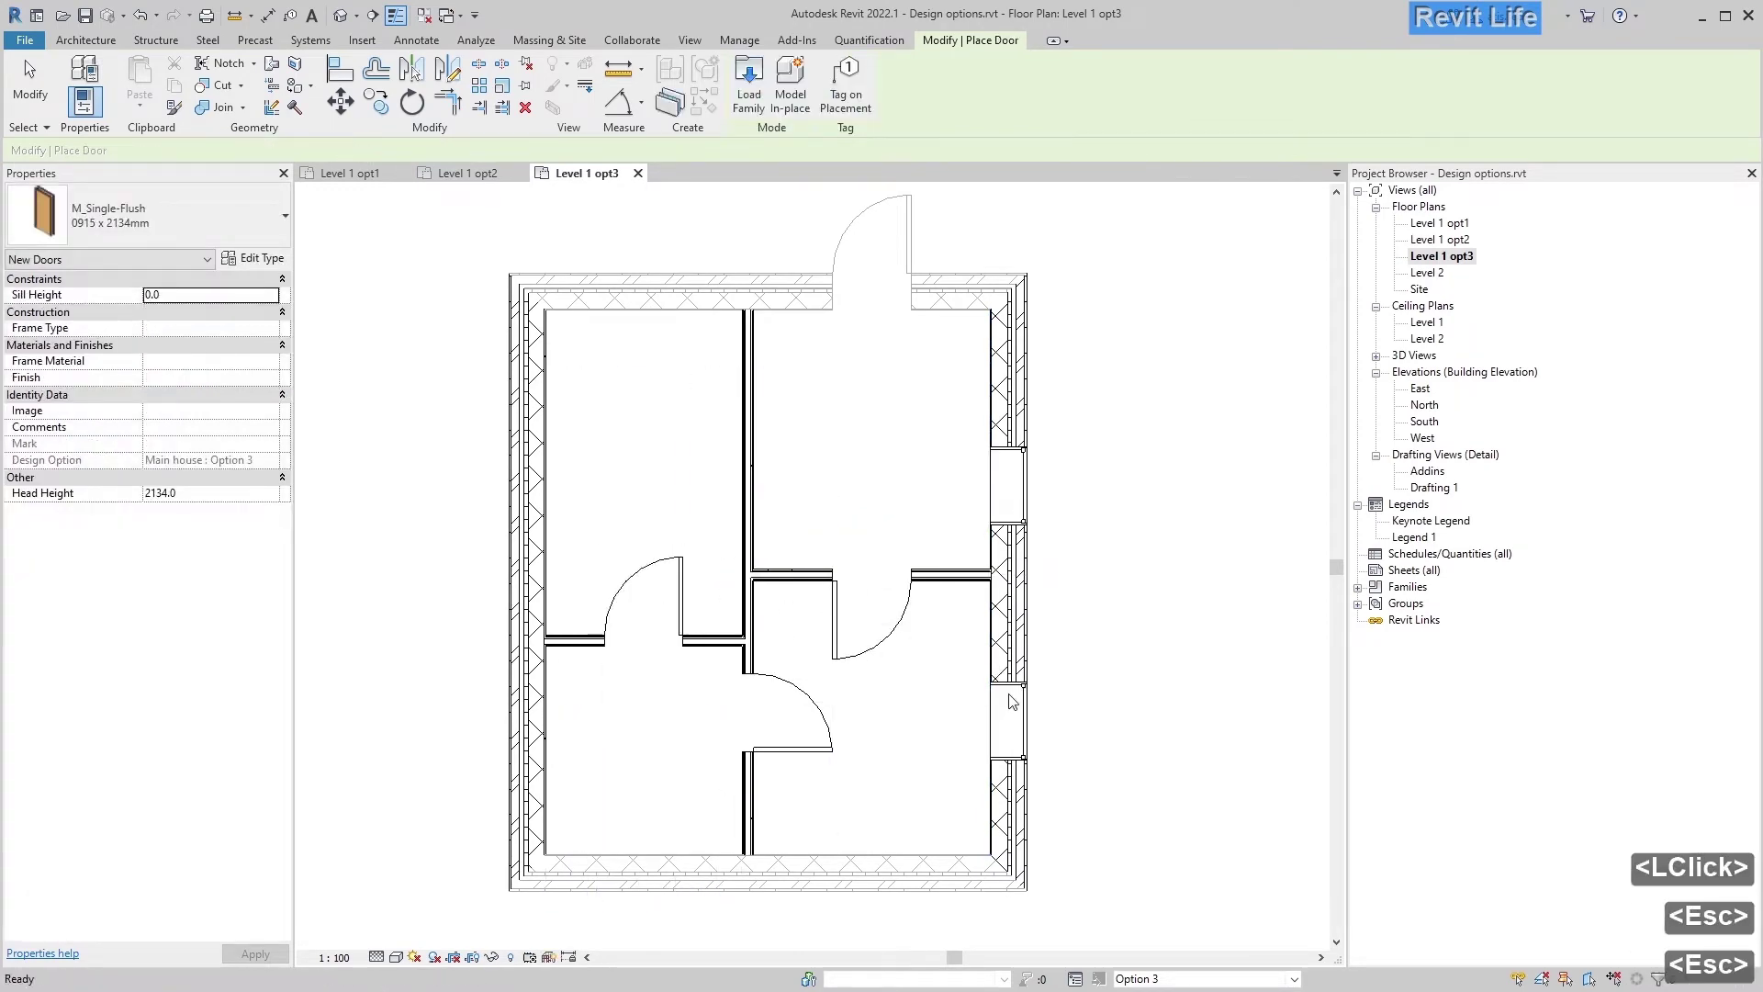
Step: Place a window like the existing right-wall window in the left exterior wall
{"action": "left_click", "coordinate": [1008, 720]}
{"action": "key", "text": "w"}
{"action": "key", "text": "n"}
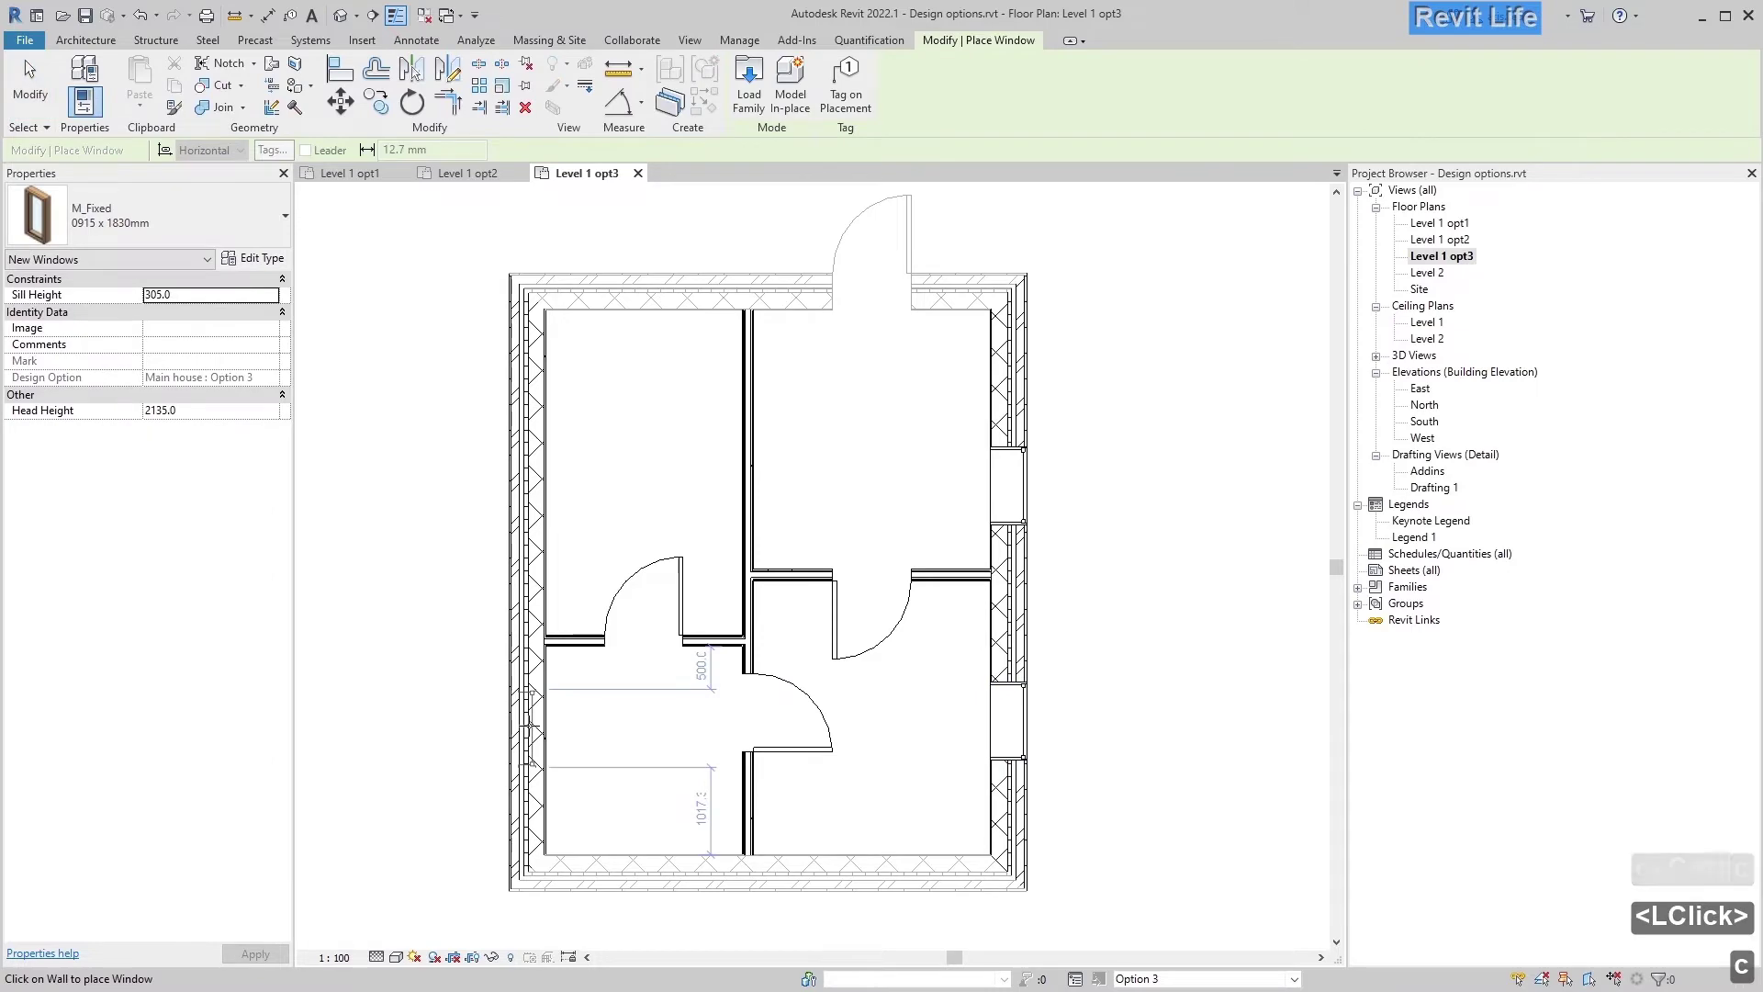
{"action": "left_click", "coordinate": [537, 493]}
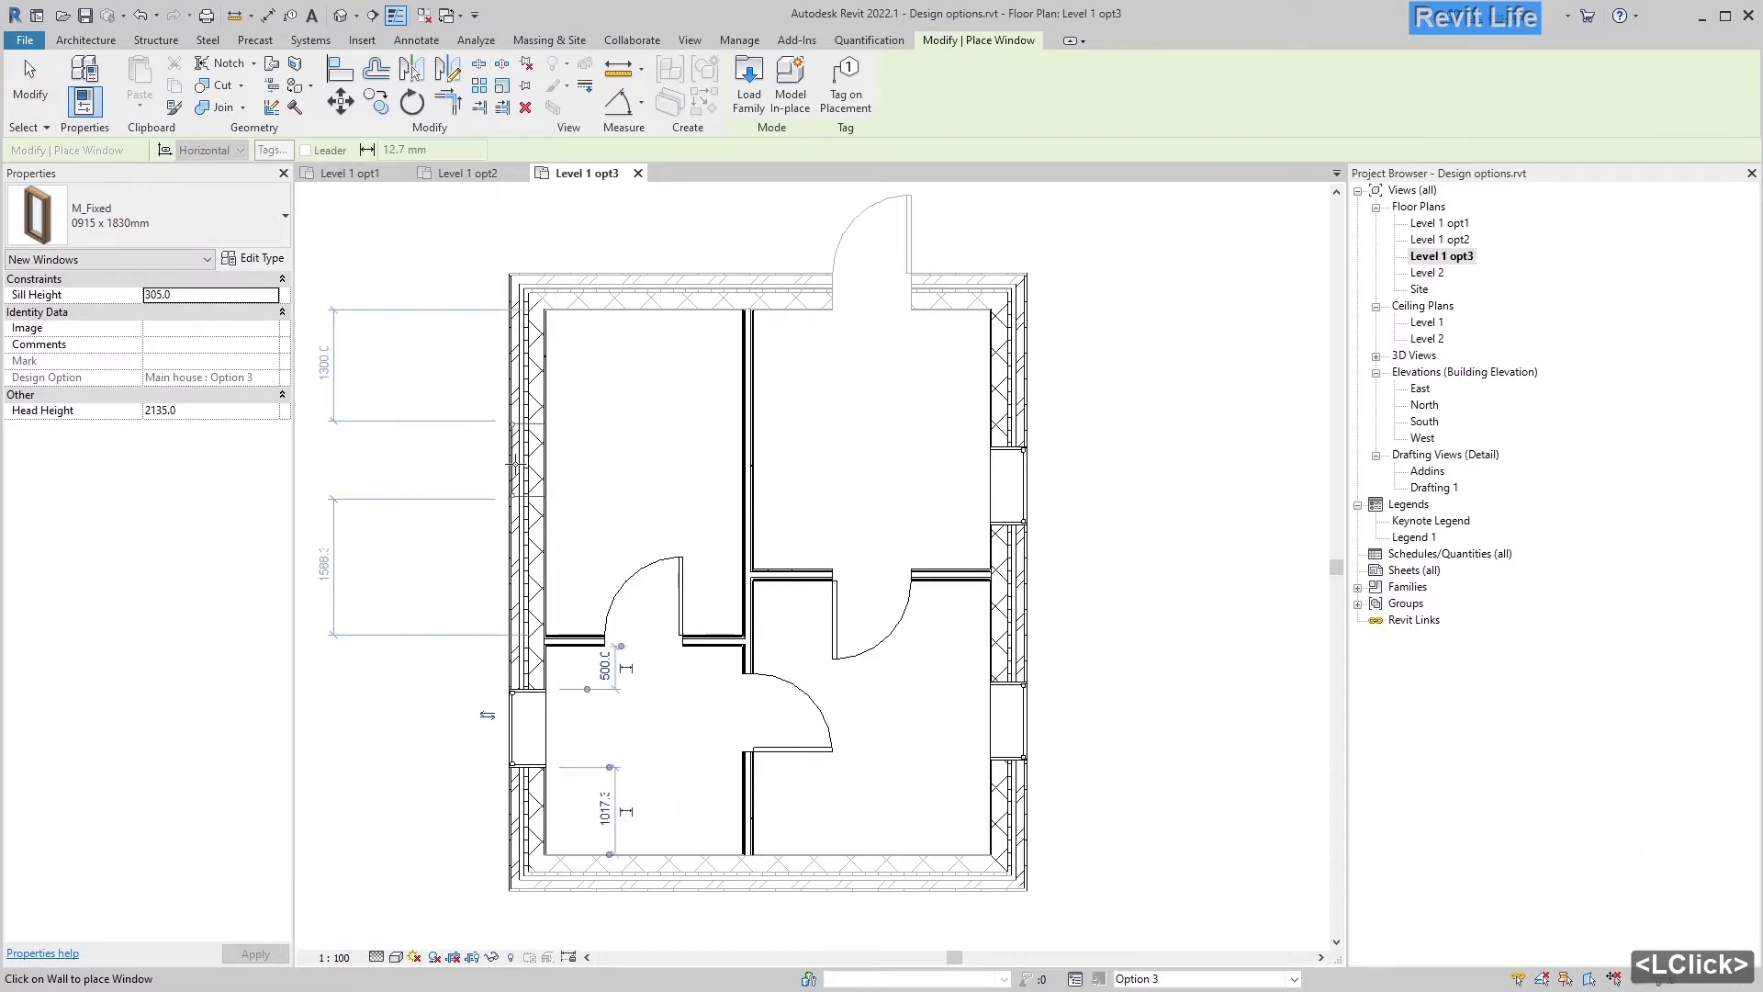
{"action": "key", "text": "Escape"}
{"action": "key", "text": "Escape"}
Step: Make Option 2 active and confirm Level 1 opt3's Visibility/Graphics showing Main house Option 3
{"action": "left_click", "coordinate": [1004, 220]}
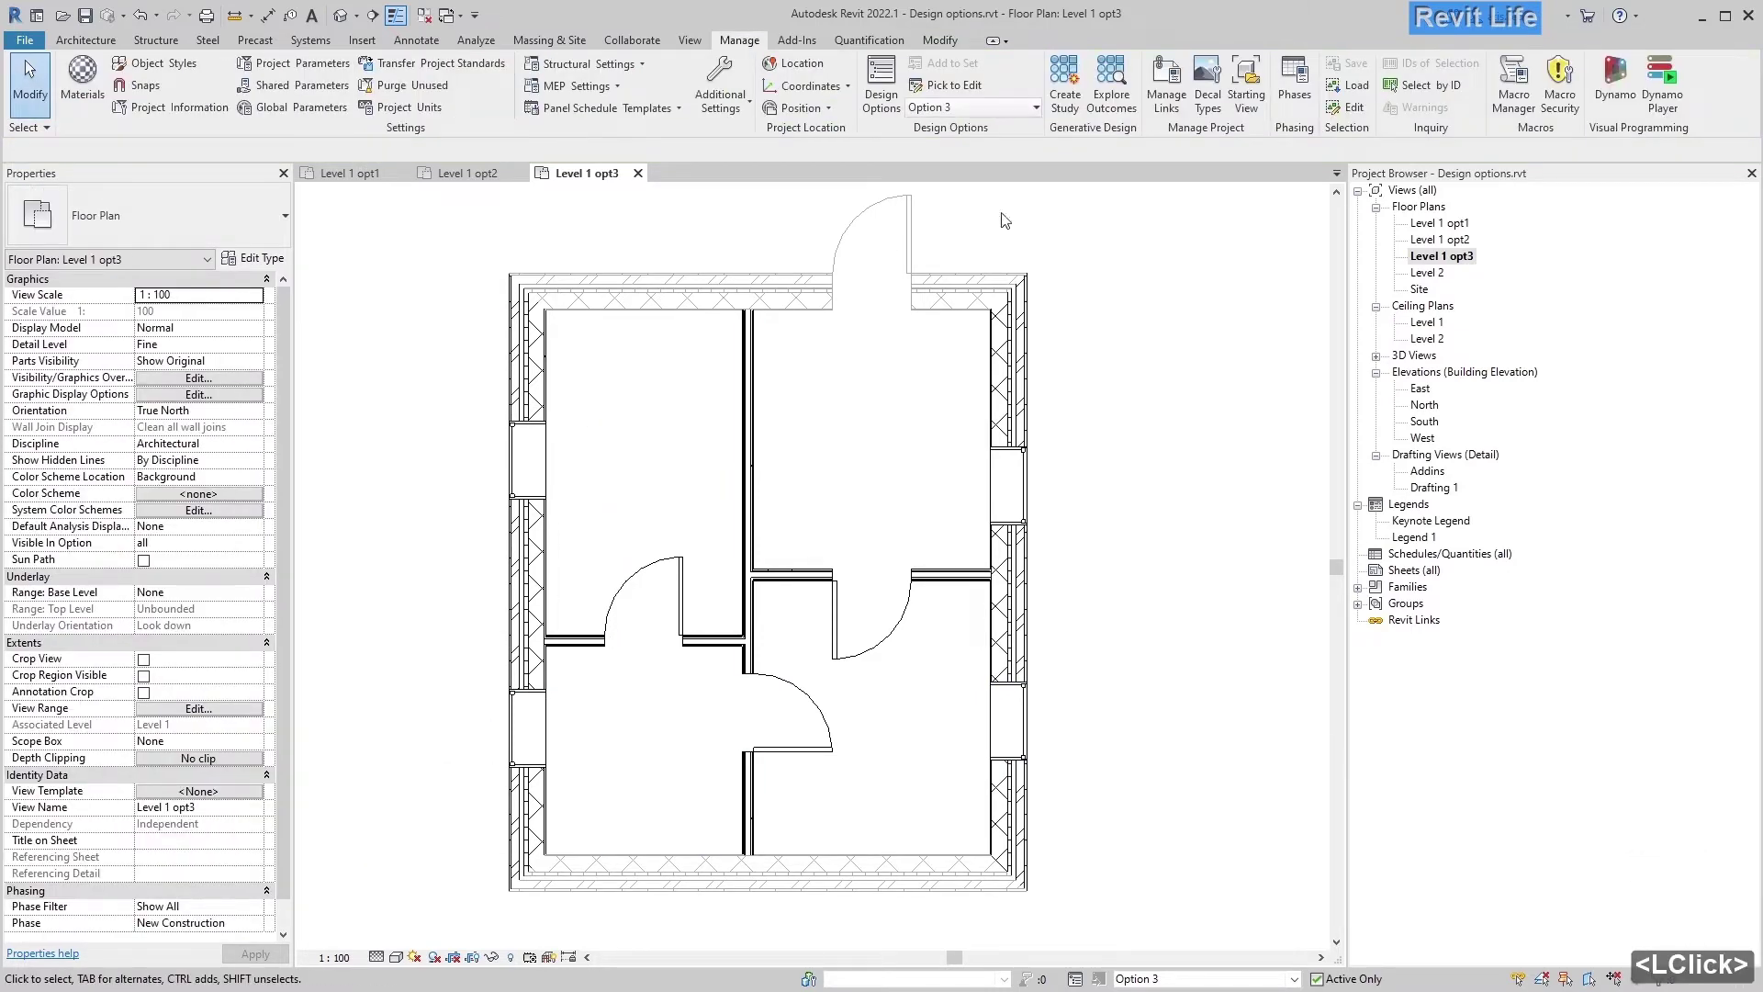
{"action": "left_click", "coordinate": [994, 108]}
{"action": "left_click", "coordinate": [962, 182]}
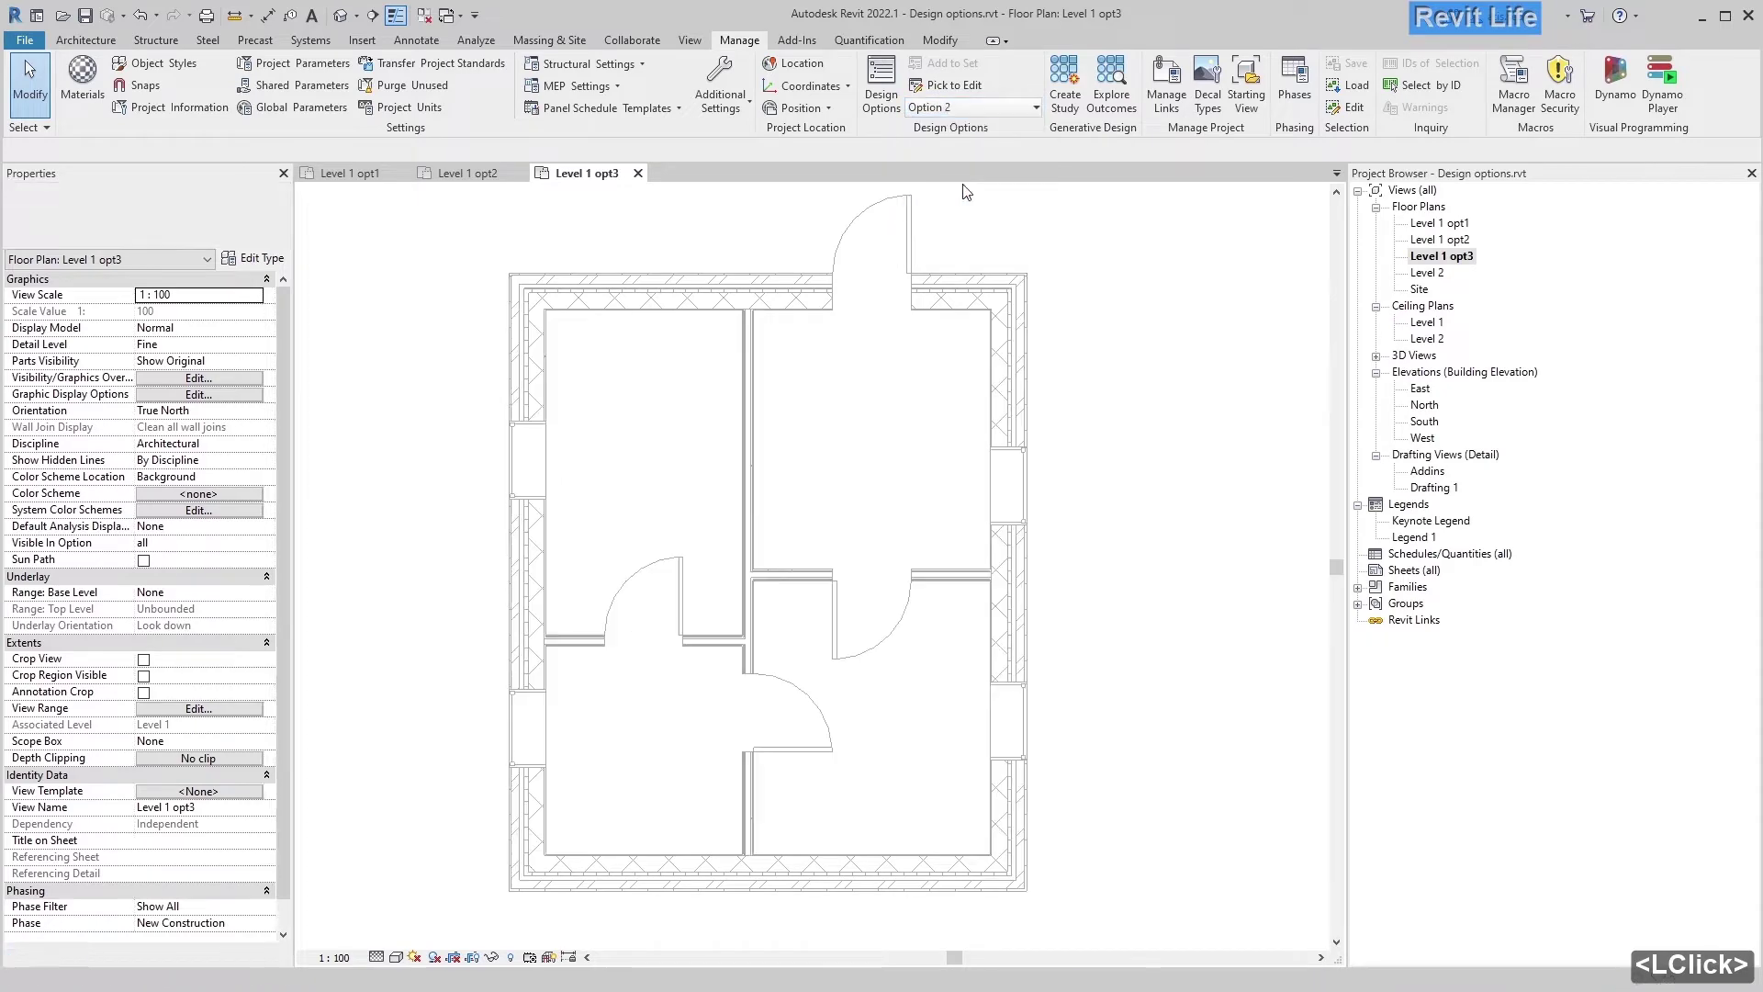
{"action": "left_click", "coordinate": [872, 569]}
{"action": "left_click", "coordinate": [661, 689]}
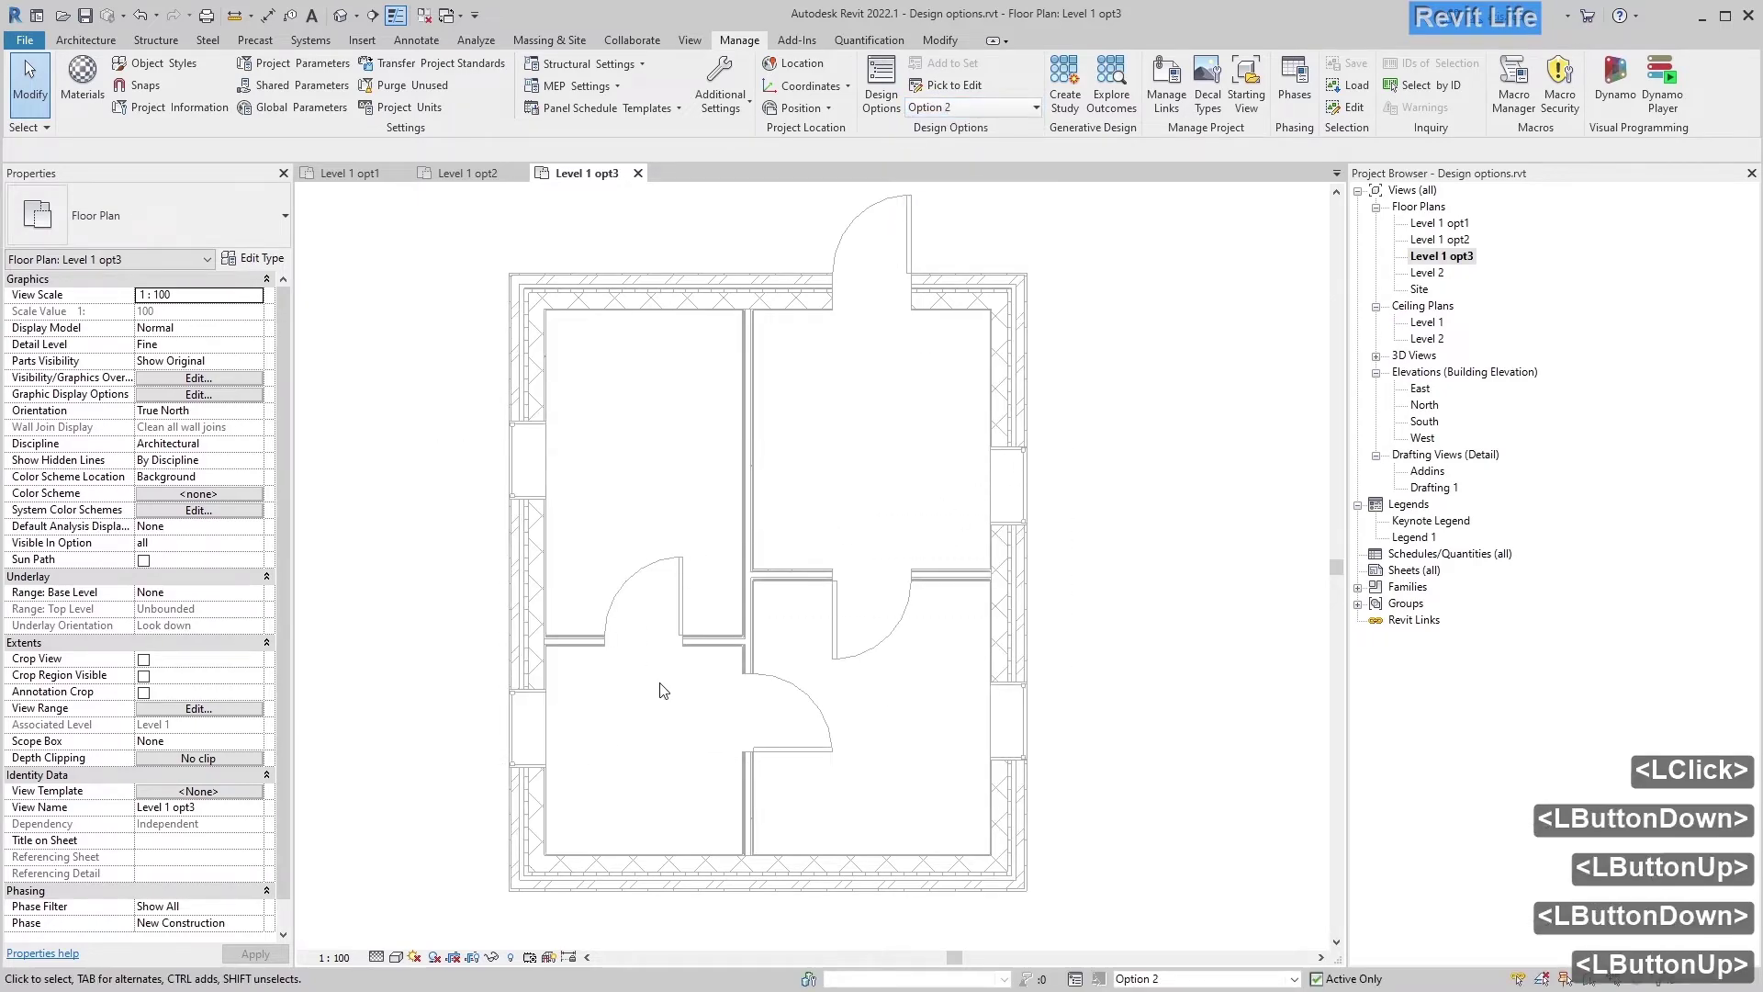
{"action": "left_click", "coordinate": [846, 539]}
{"action": "key", "text": "v"}
{"action": "key", "text": "g"}
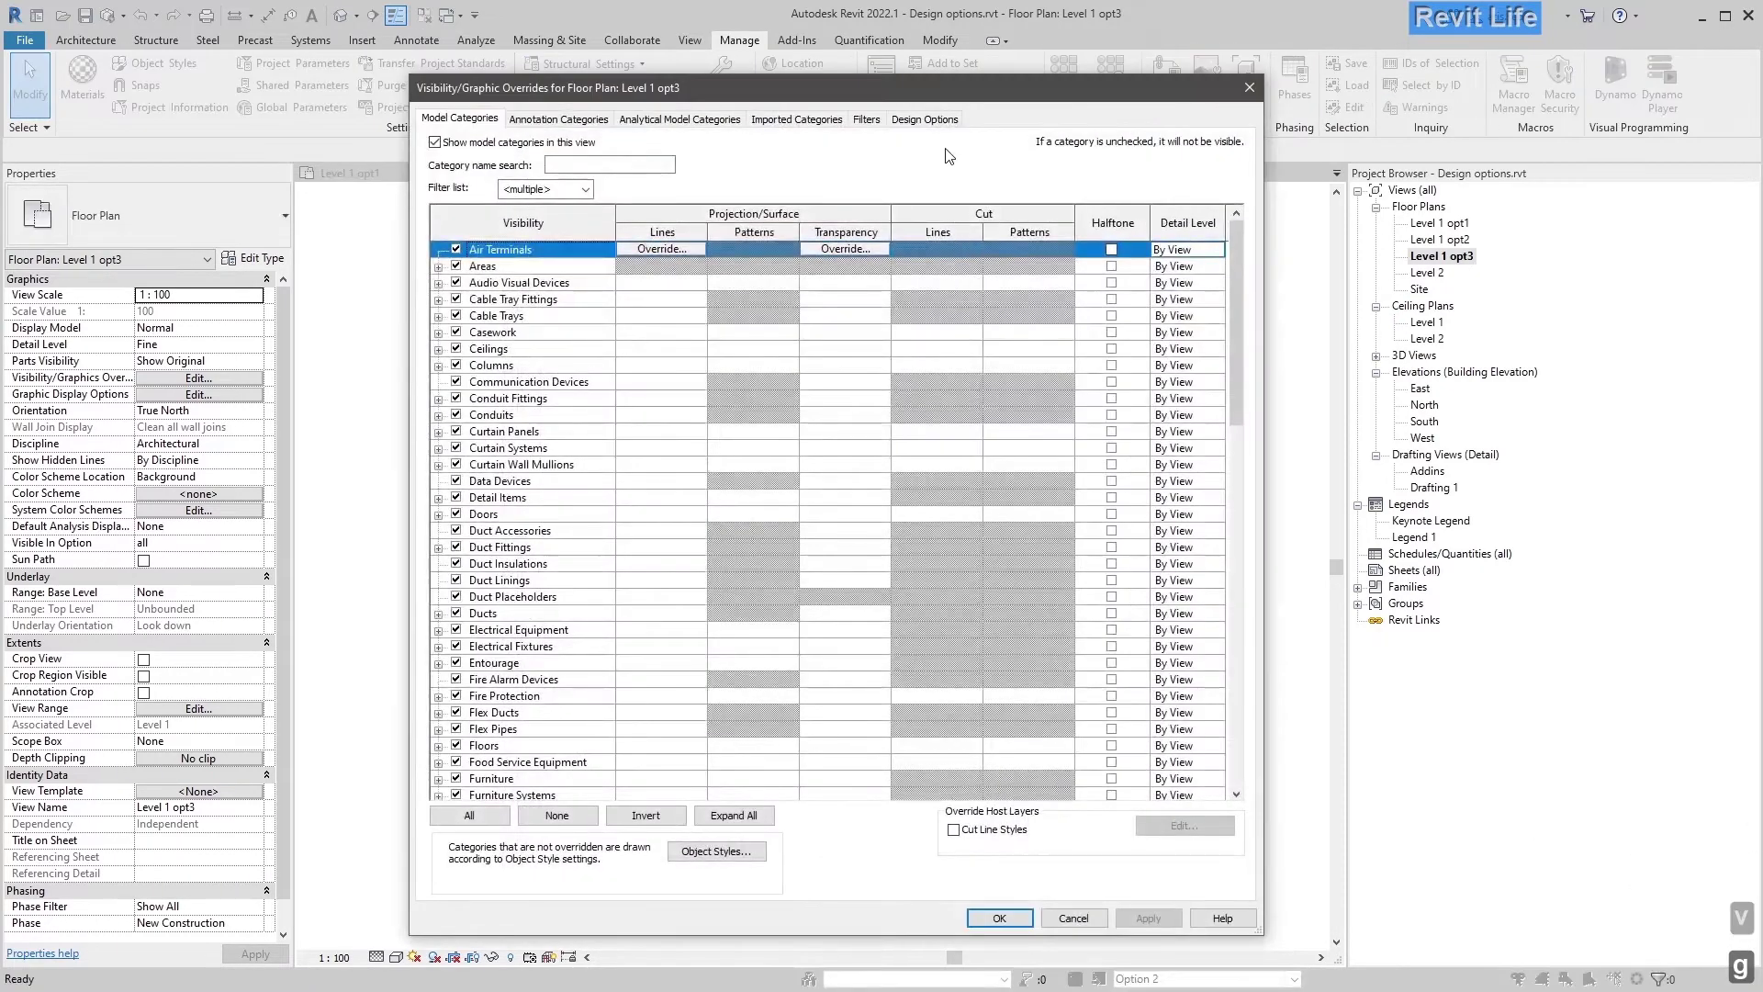
{"action": "left_click", "coordinate": [934, 121]}
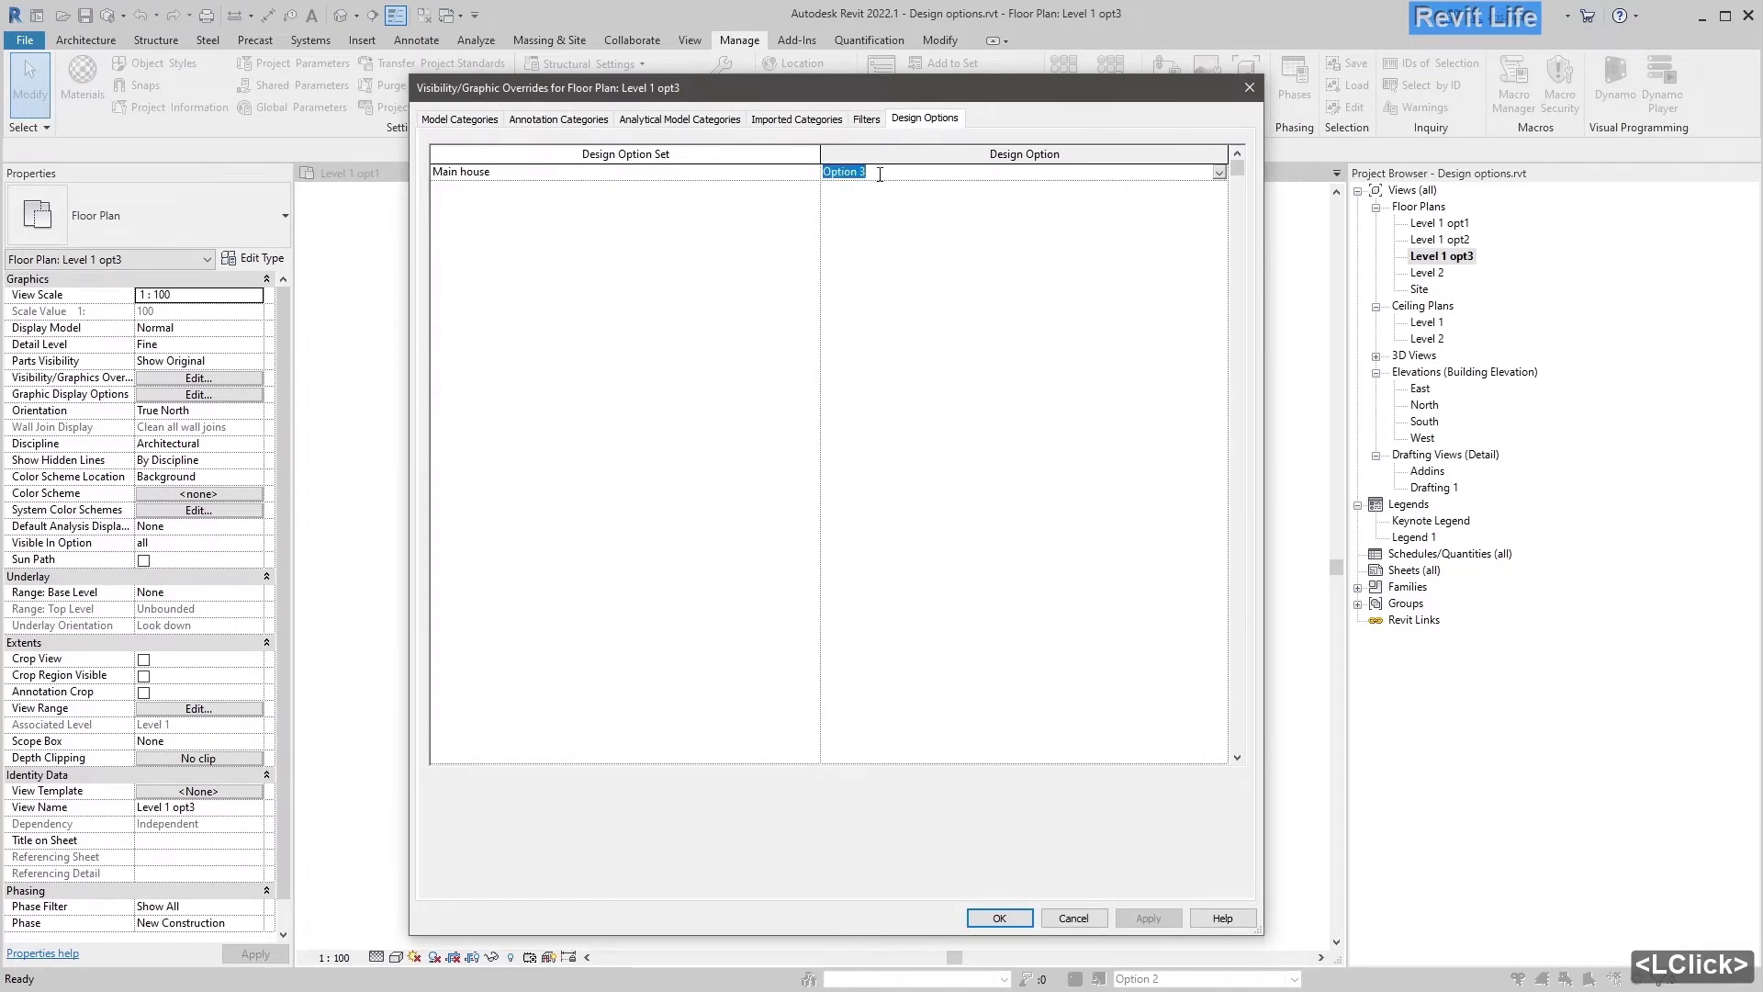
{"action": "left_click", "coordinate": [999, 918]}
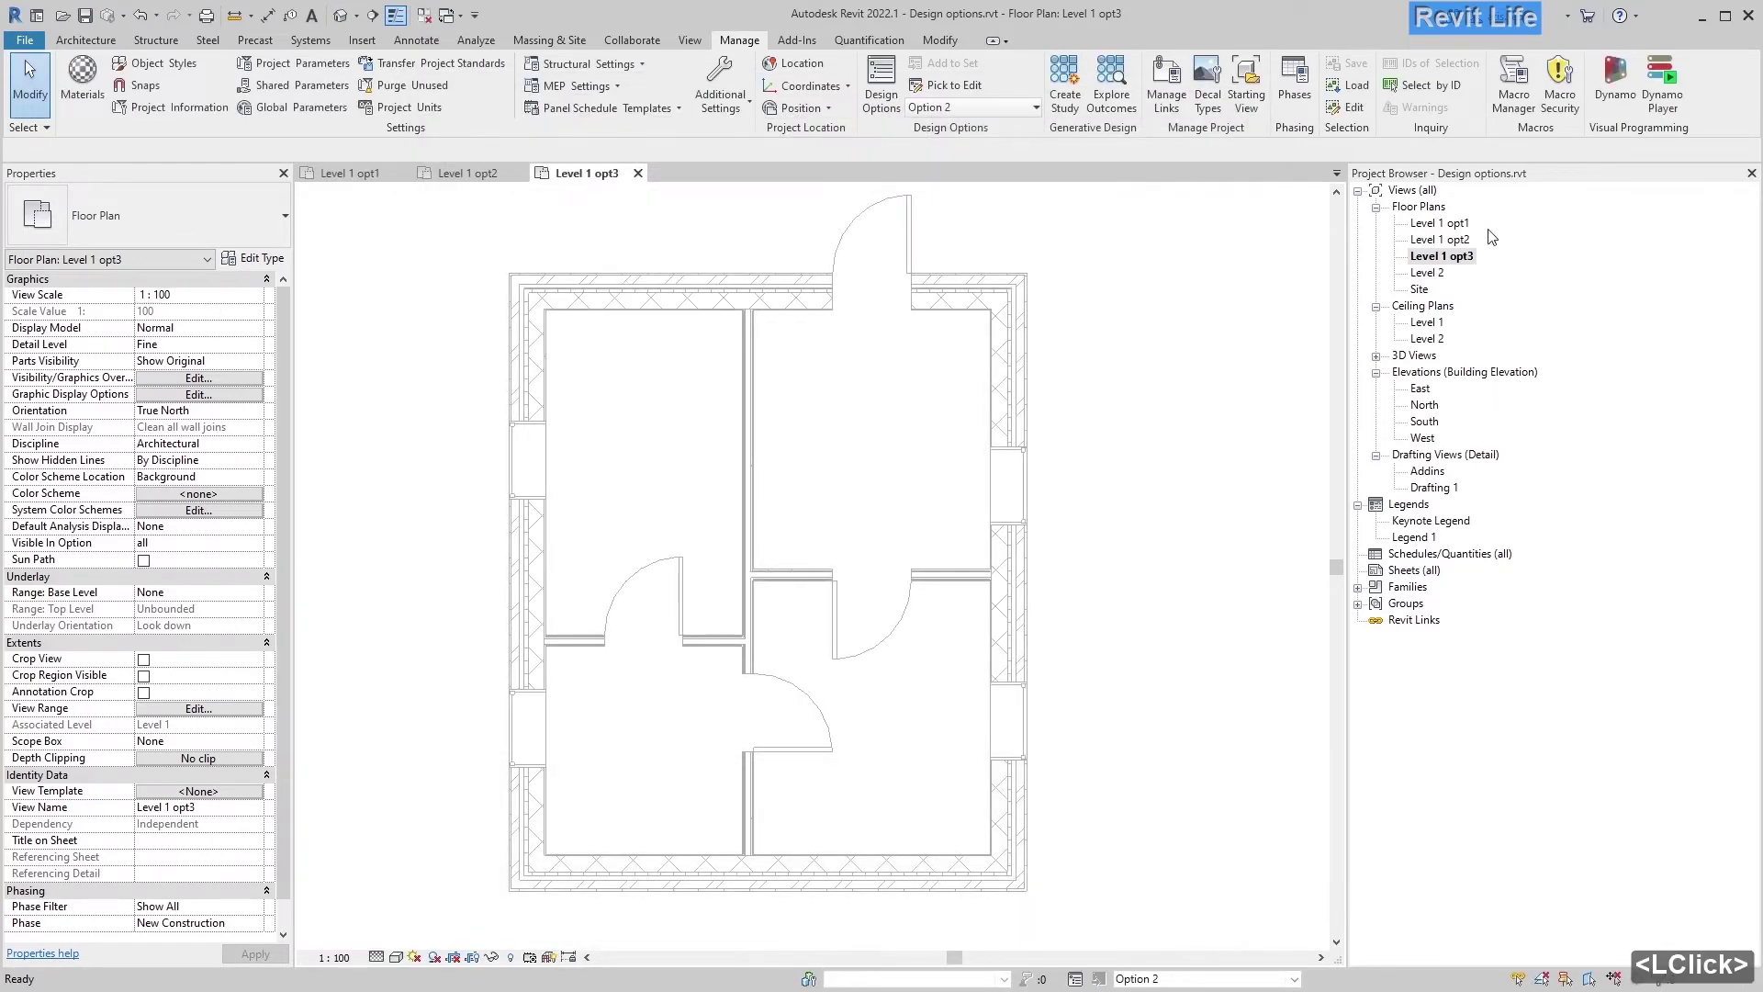
Step: In Level 1 opt1, edit Option 1 and drag the interior-wall door further down
{"action": "double_click", "coordinate": [1445, 226]}
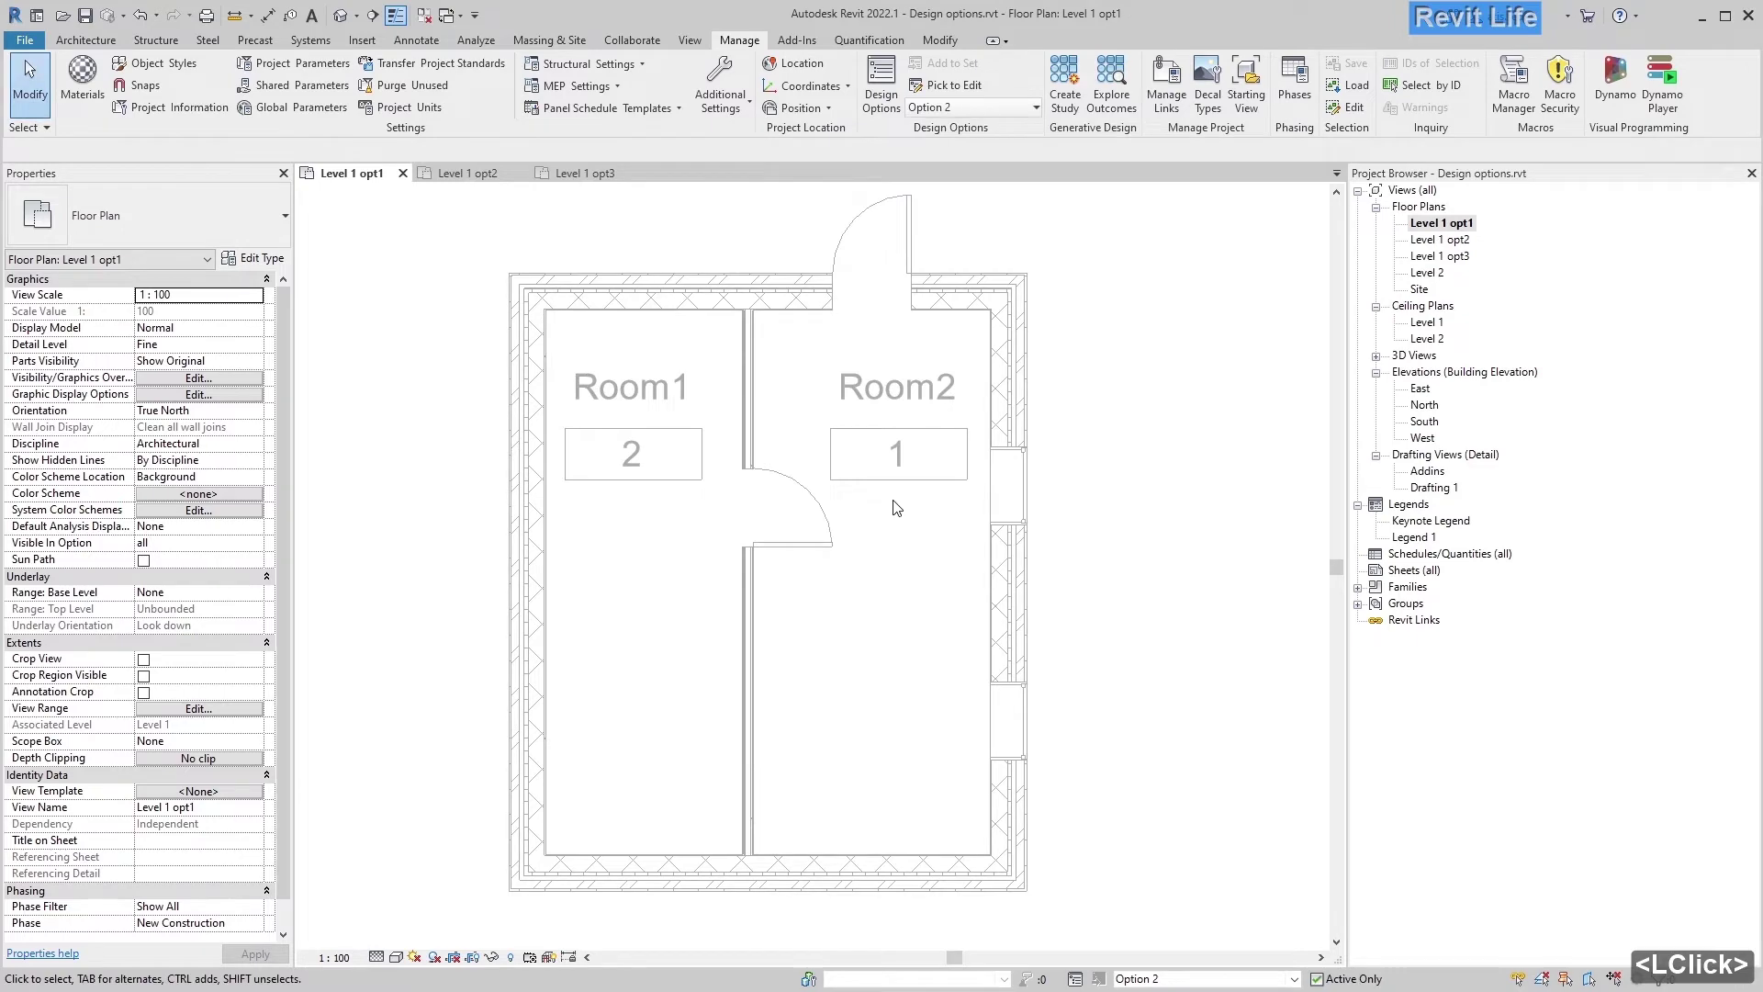
{"action": "left_click", "coordinate": [971, 87]}
{"action": "left_click", "coordinate": [755, 445]}
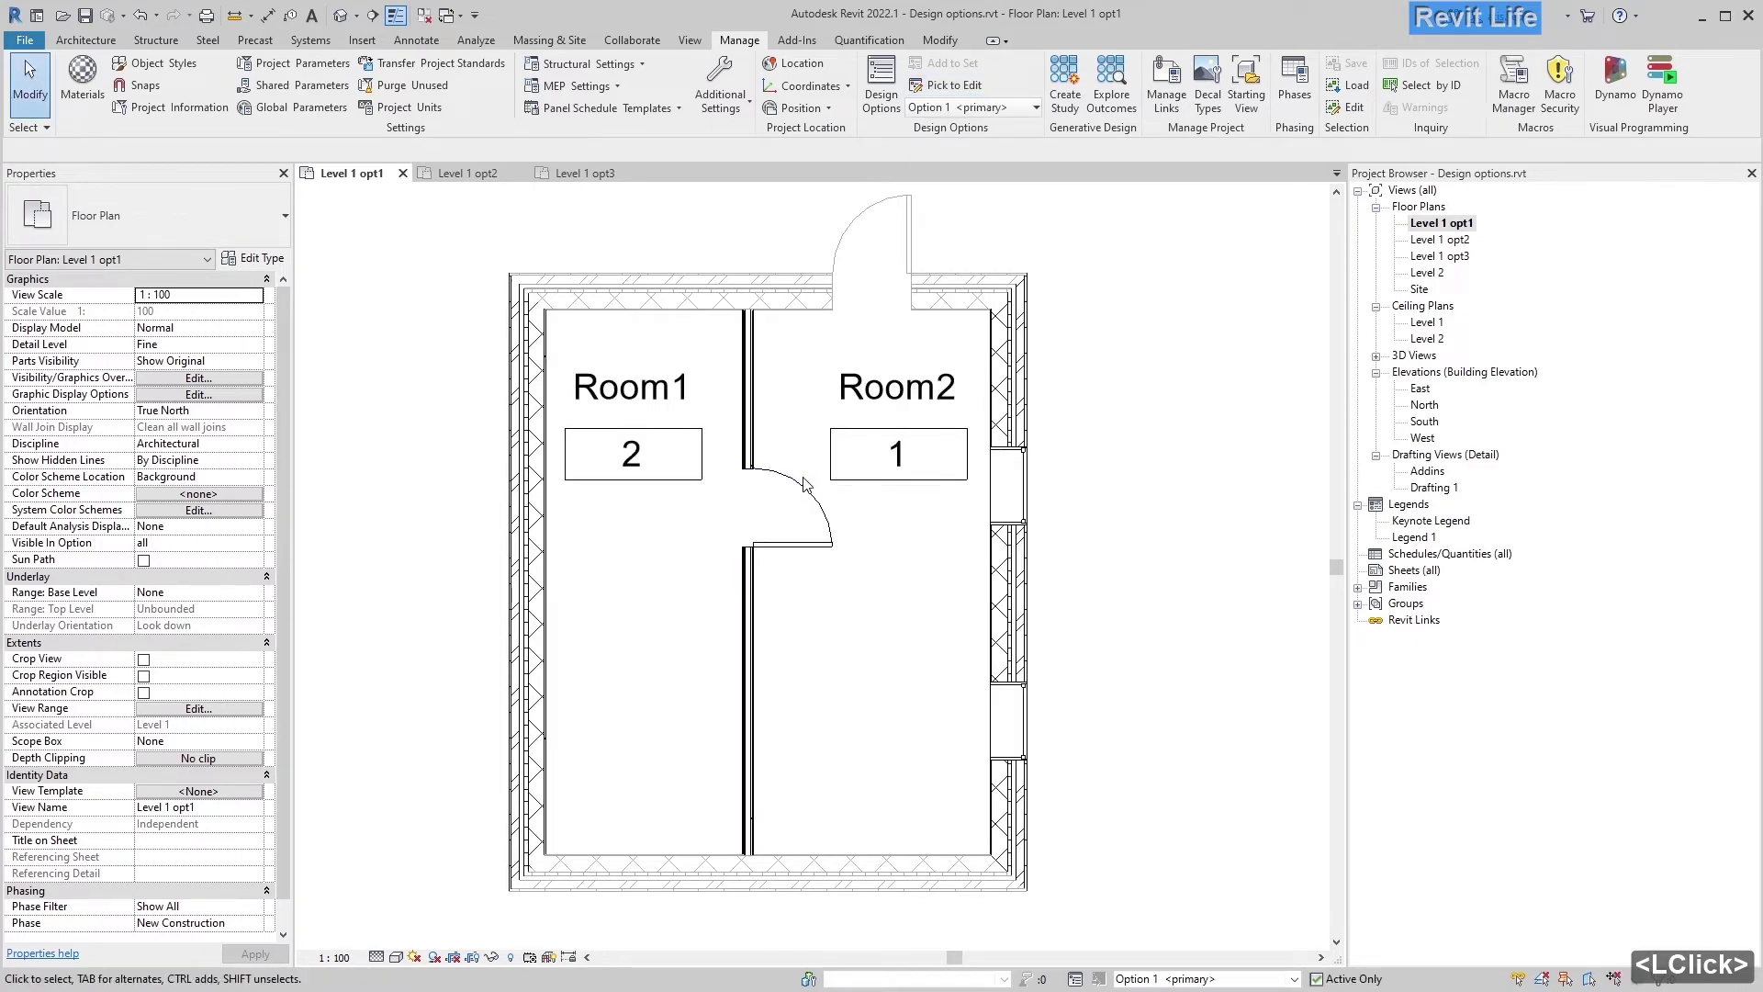
{"action": "left_click", "coordinate": [810, 496]}
{"action": "left_click_drag", "start_coordinate": [810, 496], "coordinate": [834, 593]}
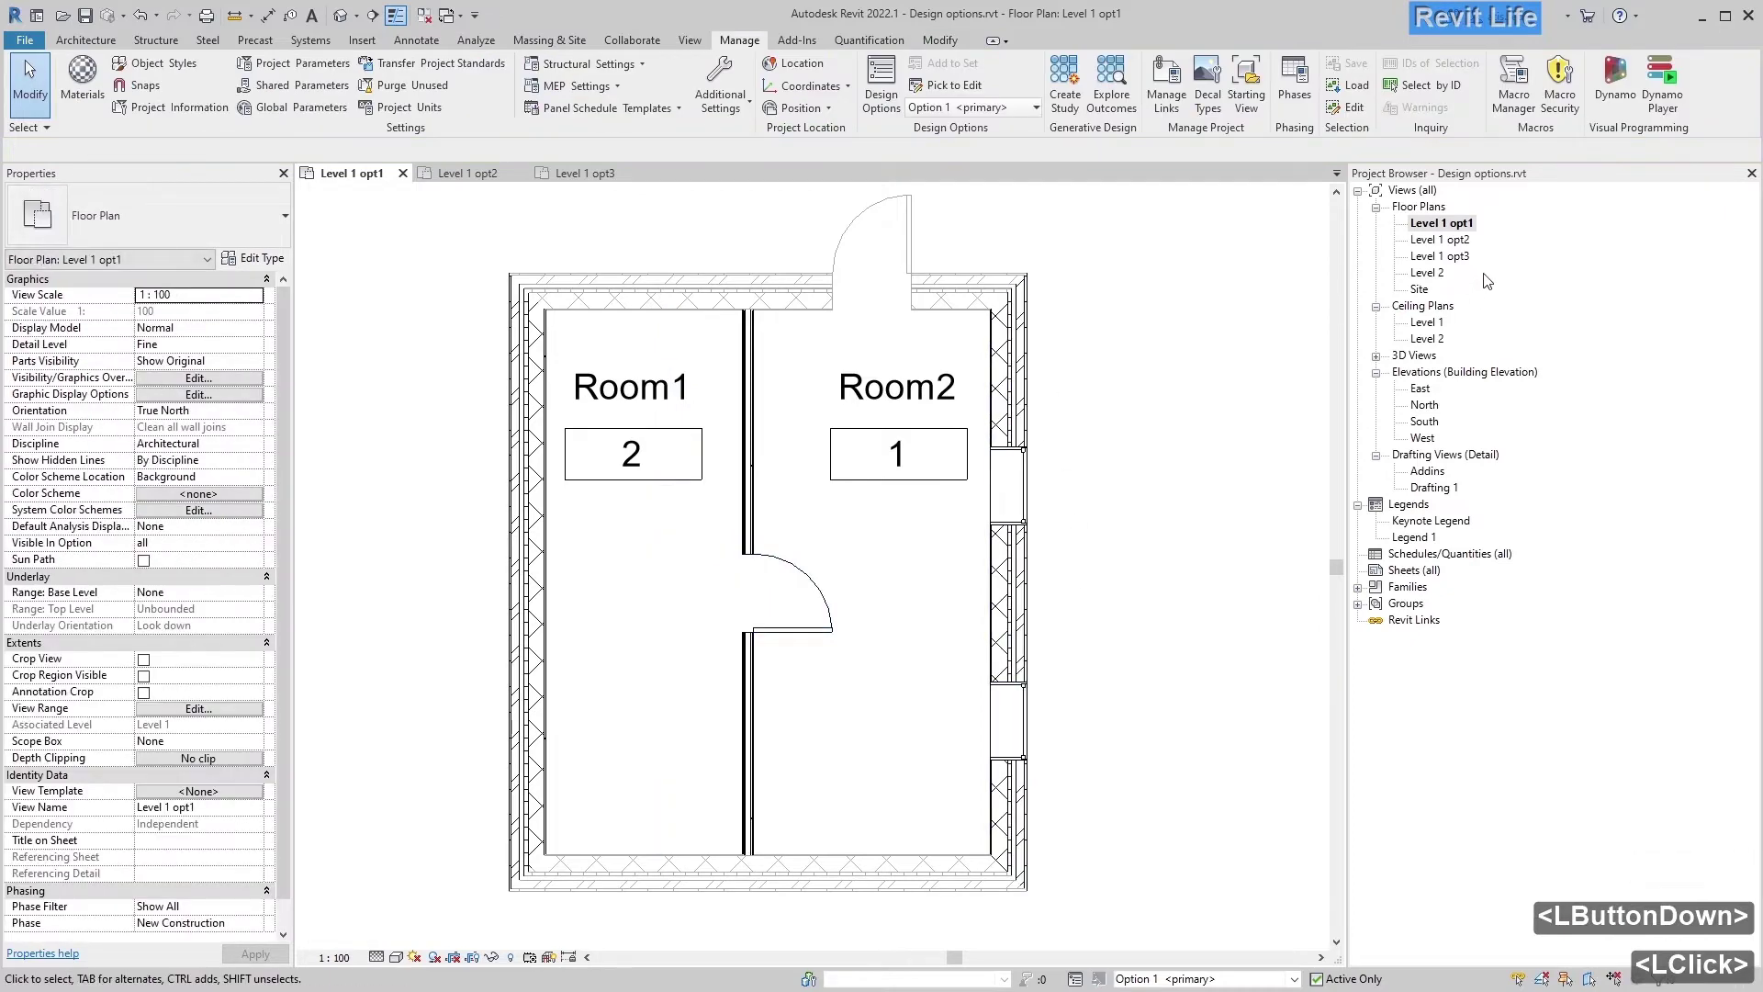
{"action": "double_click", "coordinate": [1440, 239]}
Step: Edit Option 2 and draw two partition walls from the interior wall to the left and right exterior walls
{"action": "left_click", "coordinate": [955, 84]}
{"action": "left_click", "coordinate": [746, 445]}
{"action": "key", "text": "c"}
{"action": "key", "text": "s"}
{"action": "left_click", "coordinate": [746, 435]}
{"action": "left_click", "coordinate": [546, 434]}
{"action": "key", "text": "Escape"}
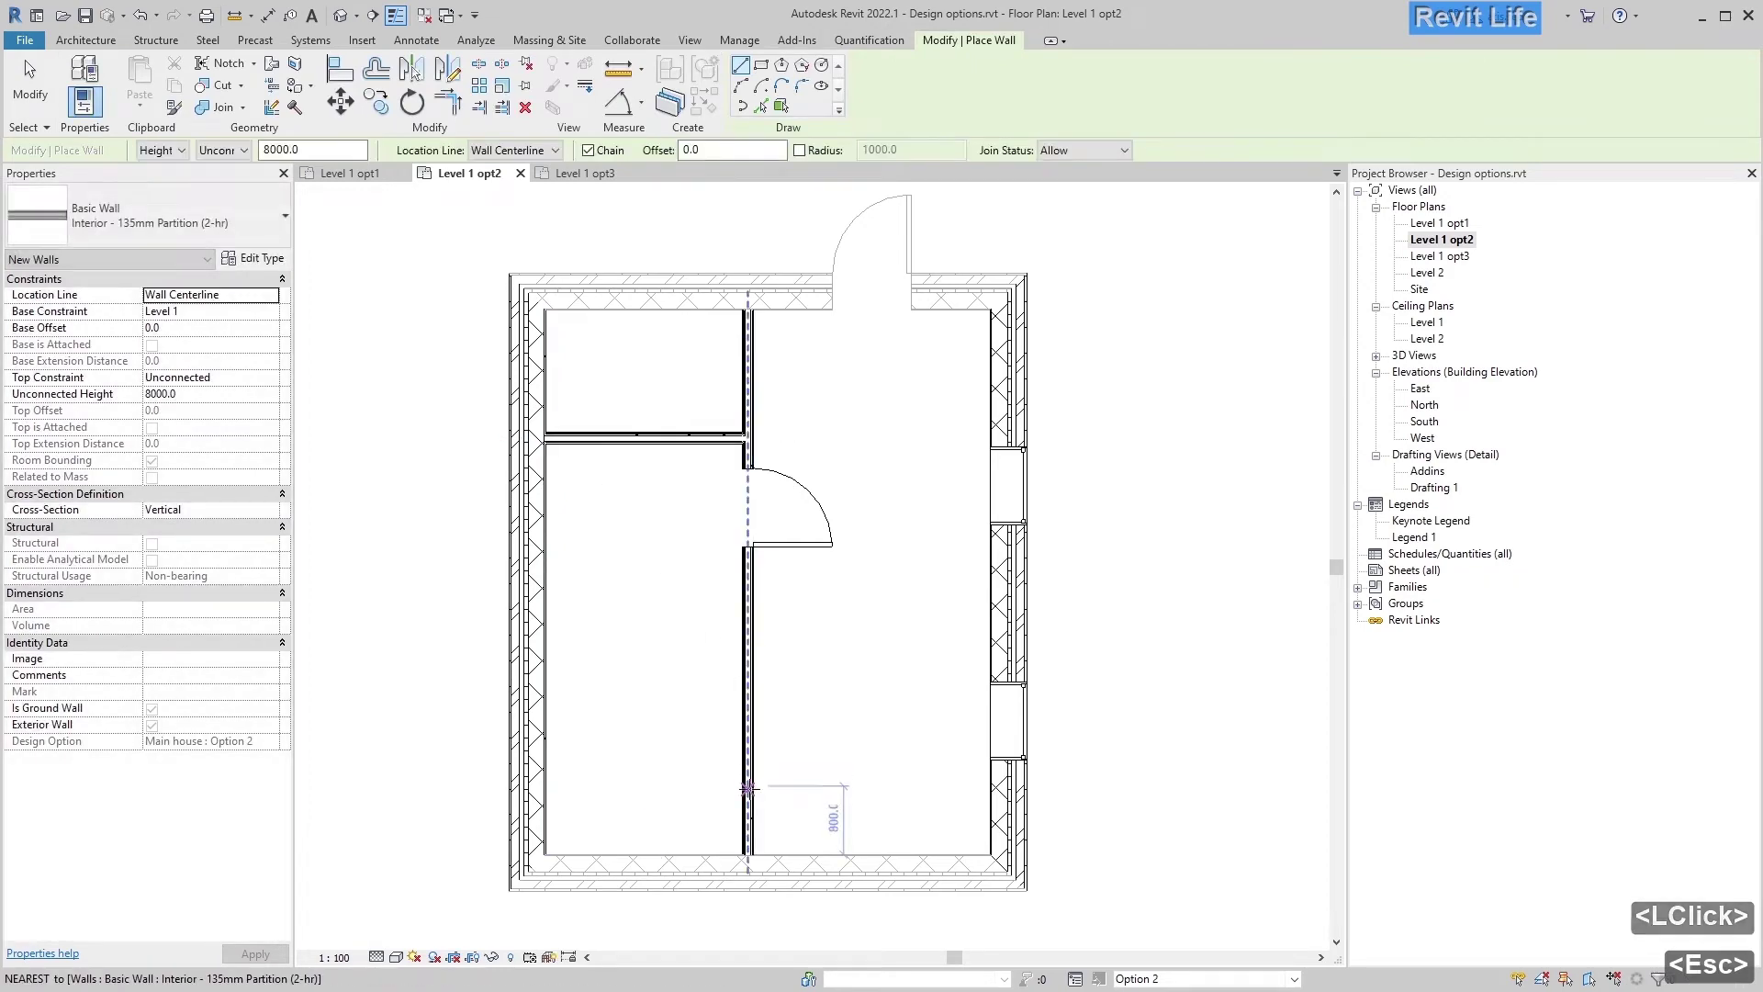
{"action": "left_click", "coordinate": [751, 787]}
{"action": "left_click", "coordinate": [992, 787]}
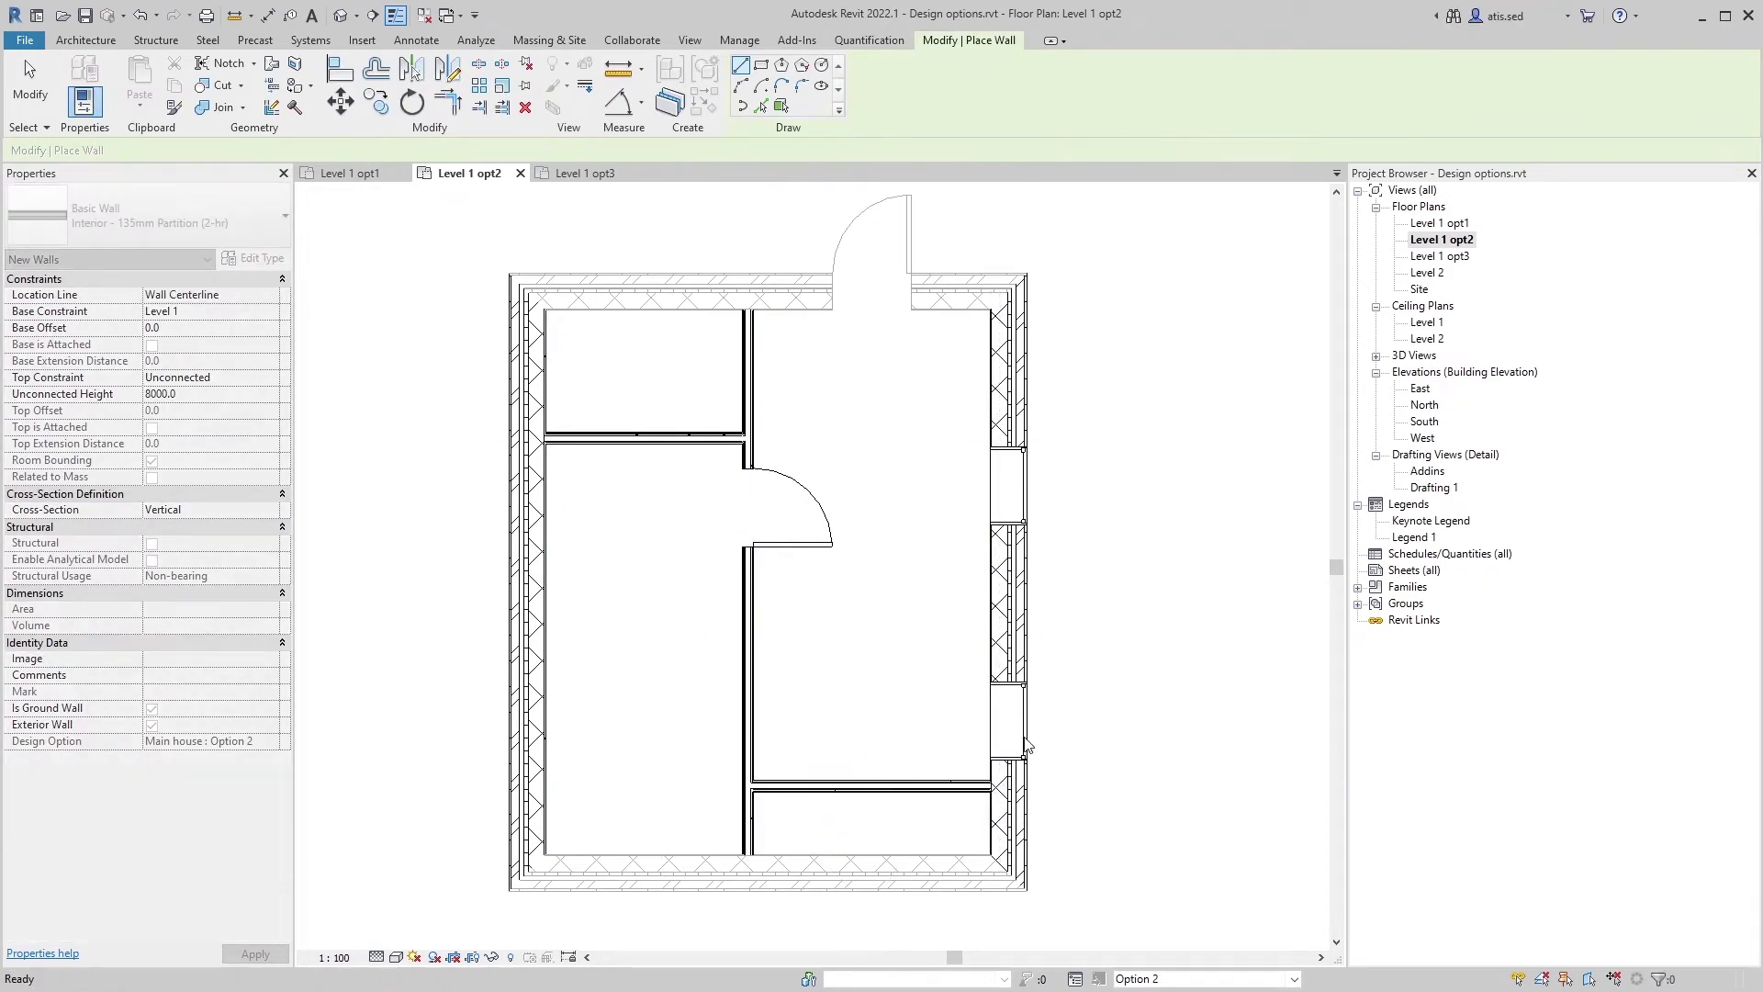
{"action": "key", "text": "Escape"}
{"action": "key", "text": "Escape"}
Step: Add a door to the upper-left room and an M_Fixed window in the left wall
{"action": "key", "text": "c"}
{"action": "key", "text": "s"}
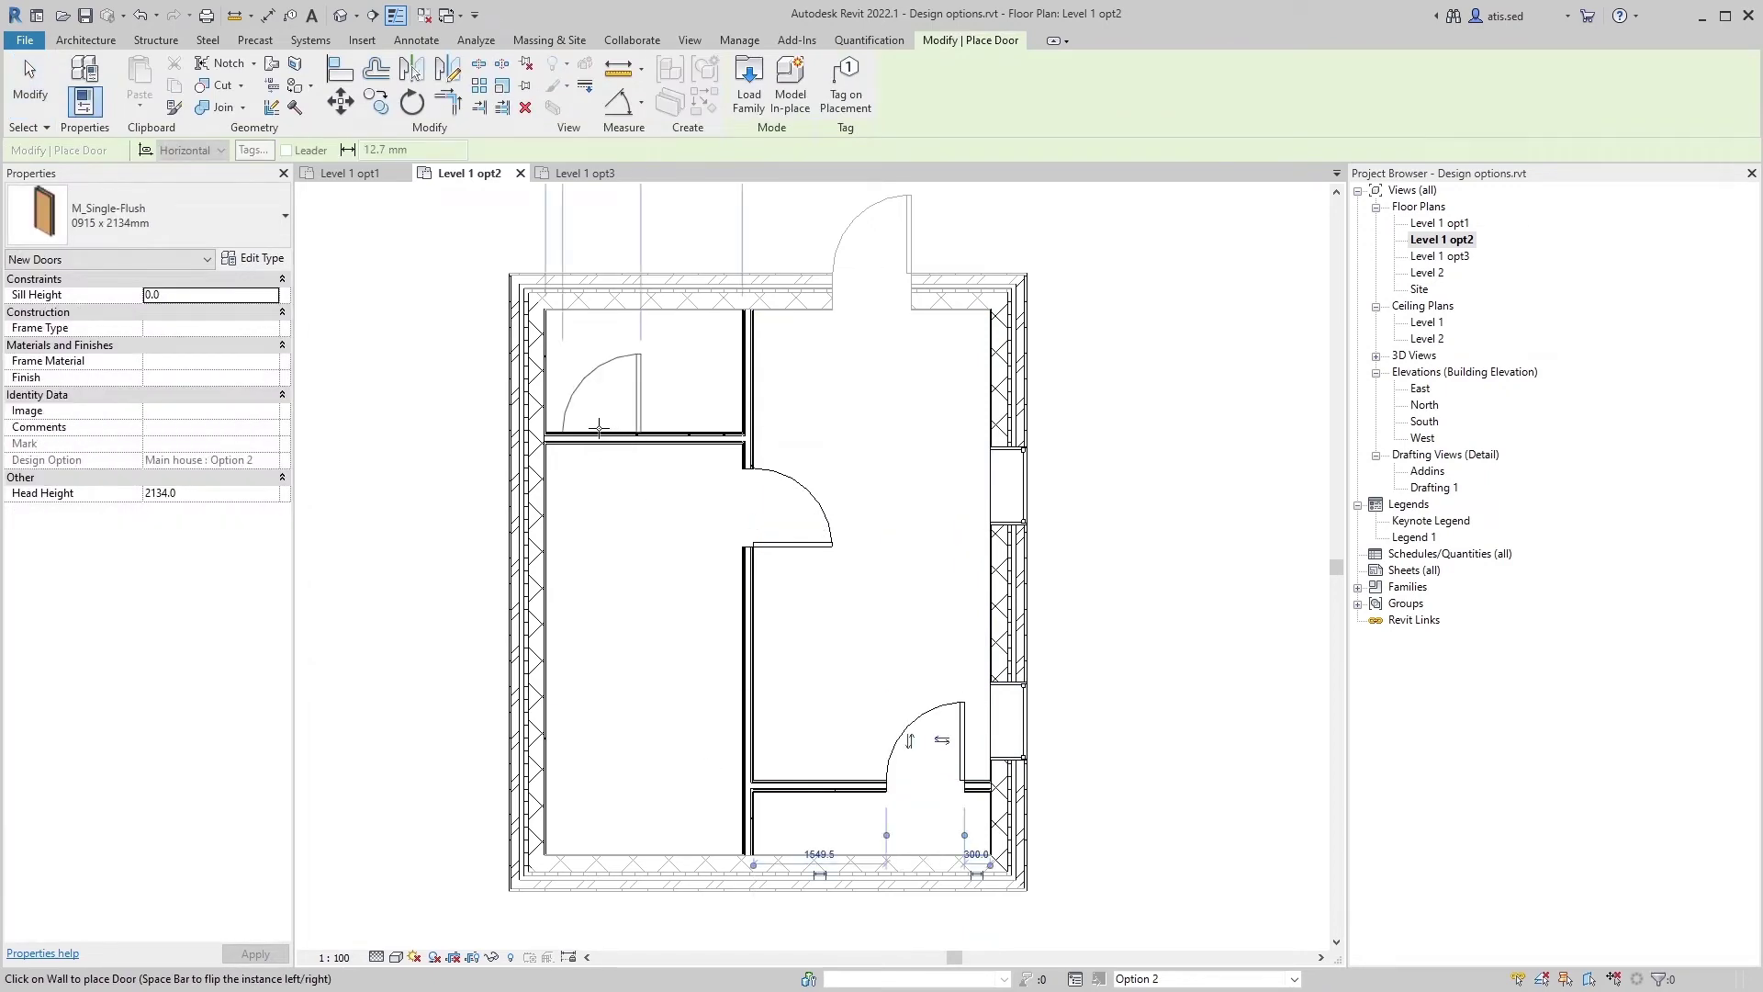
{"action": "left_click", "coordinate": [644, 448]}
{"action": "key", "text": "Escape"}
{"action": "key", "text": "Escape"}
{"action": "key", "text": "w"}
{"action": "key", "text": "n"}
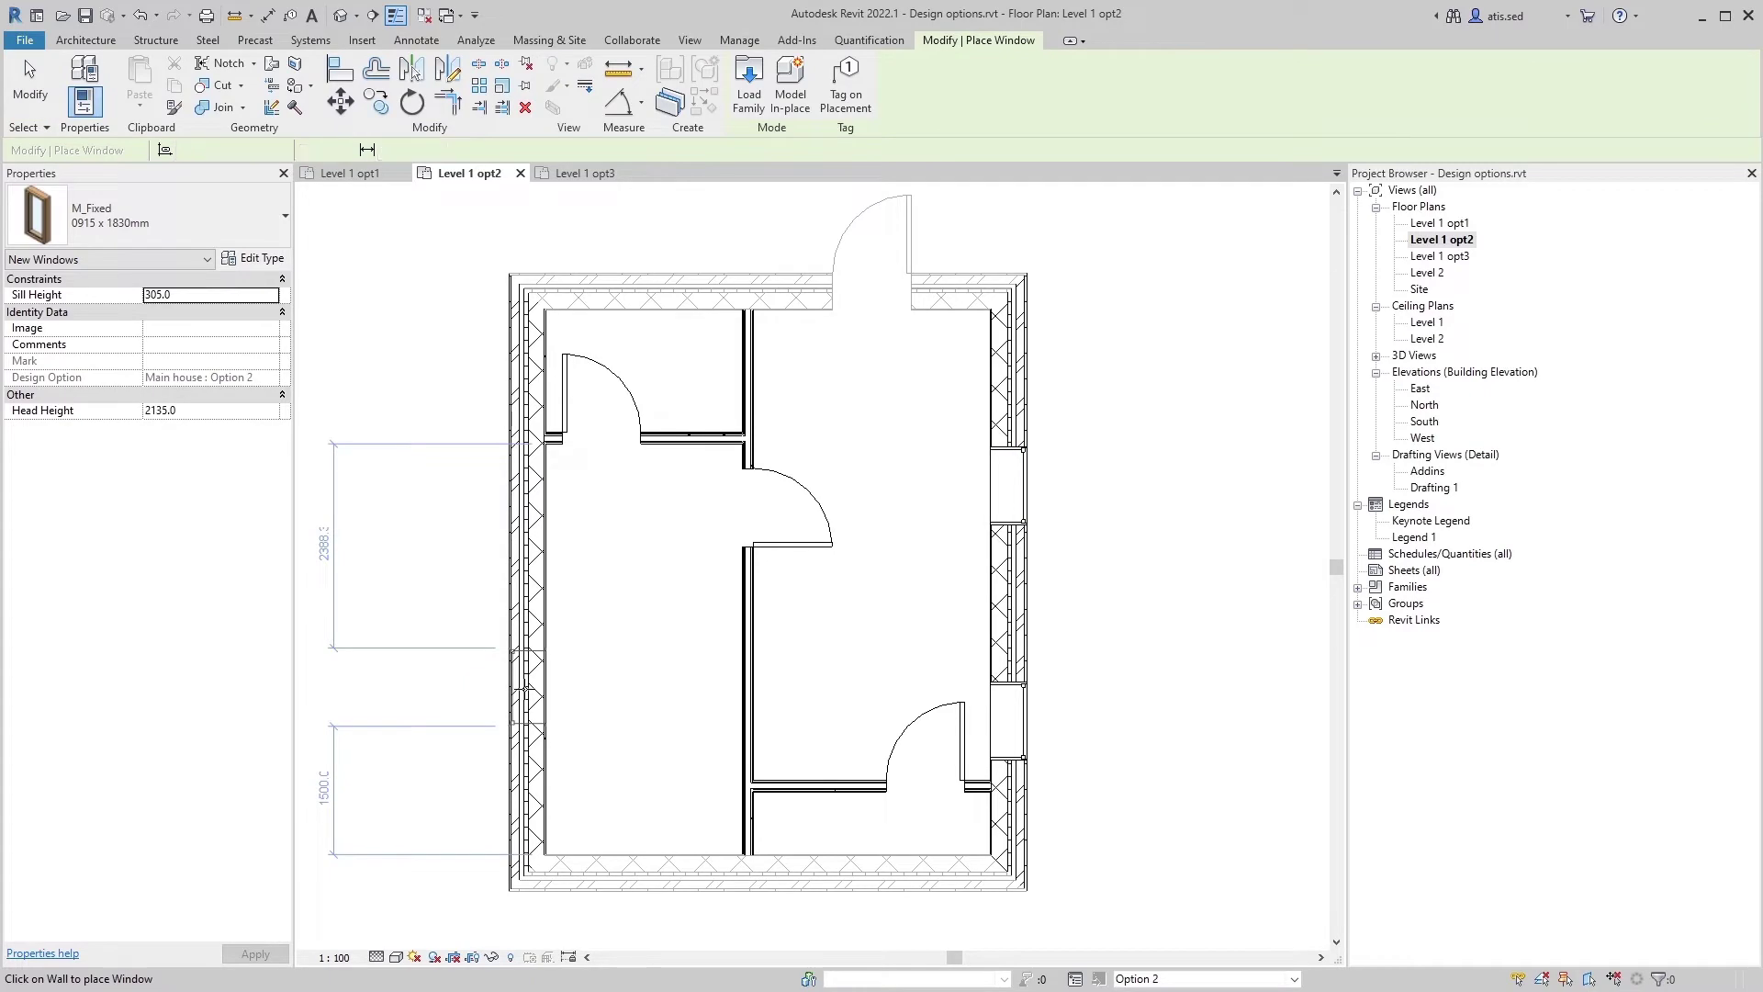
{"action": "left_click", "coordinate": [527, 689]}
{"action": "left_click", "coordinate": [739, 40]}
{"action": "key", "text": "Escape"}
Step: Return editing to the Main Model and open the Level 1 opt3 plan
{"action": "left_click", "coordinate": [973, 108]}
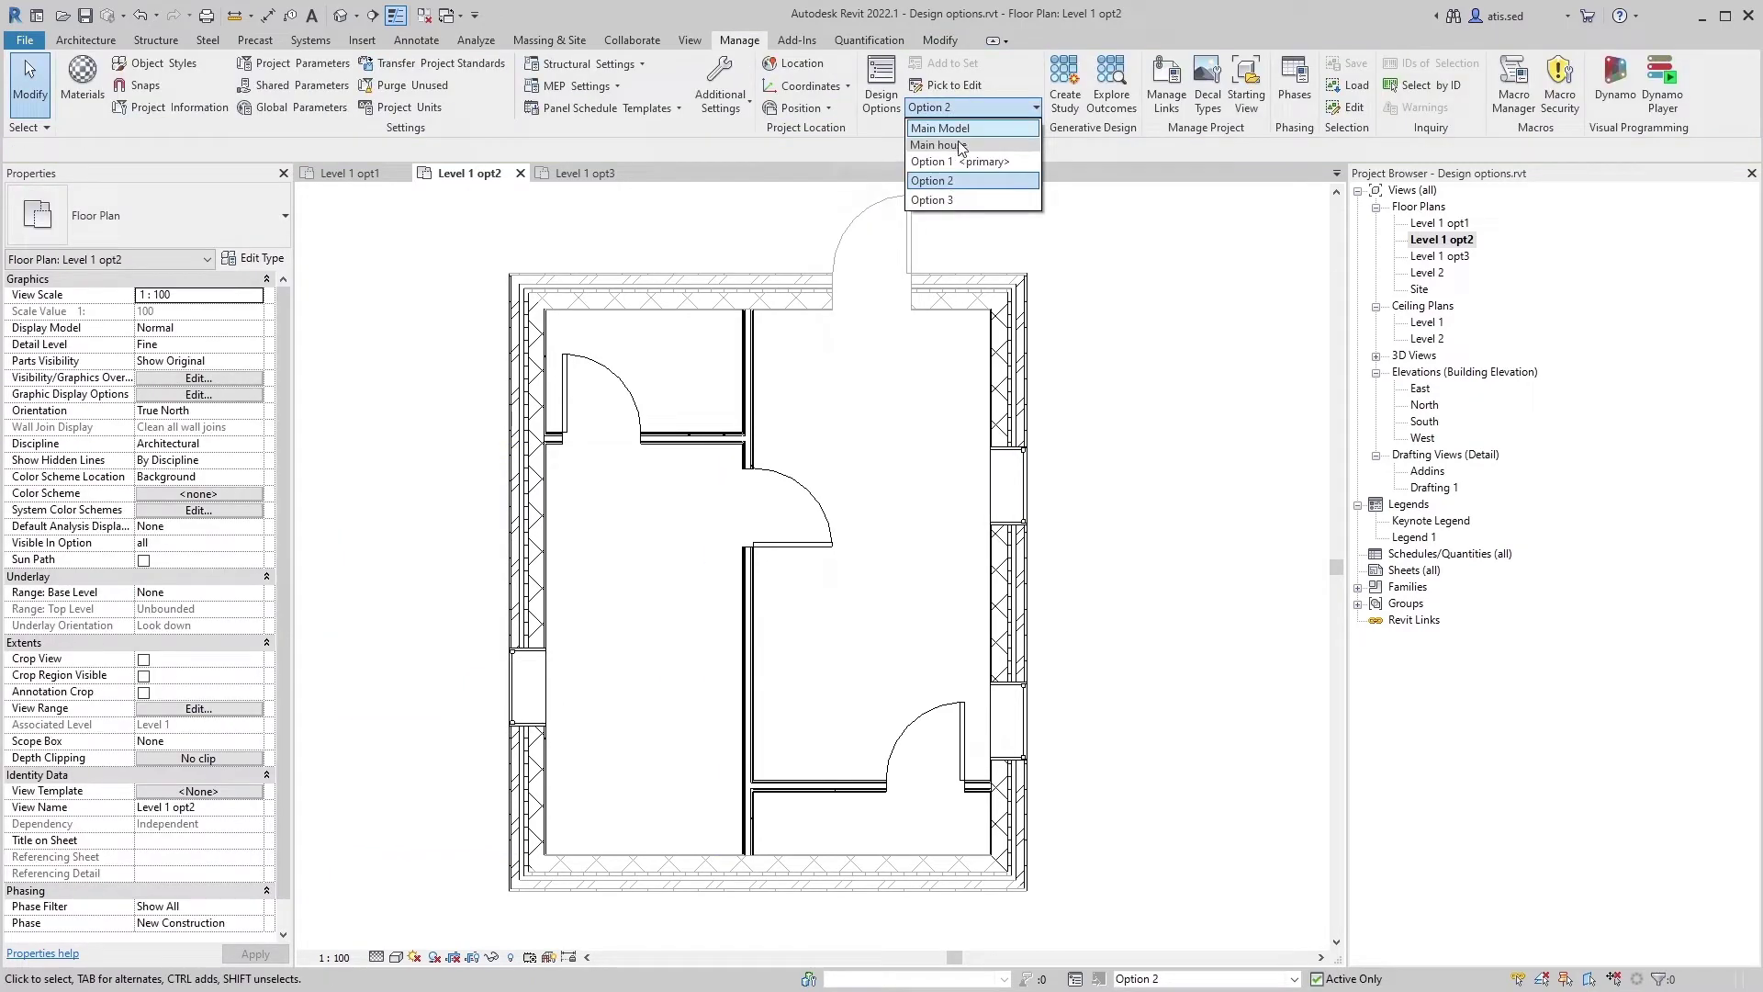
{"action": "left_click", "coordinate": [944, 129]}
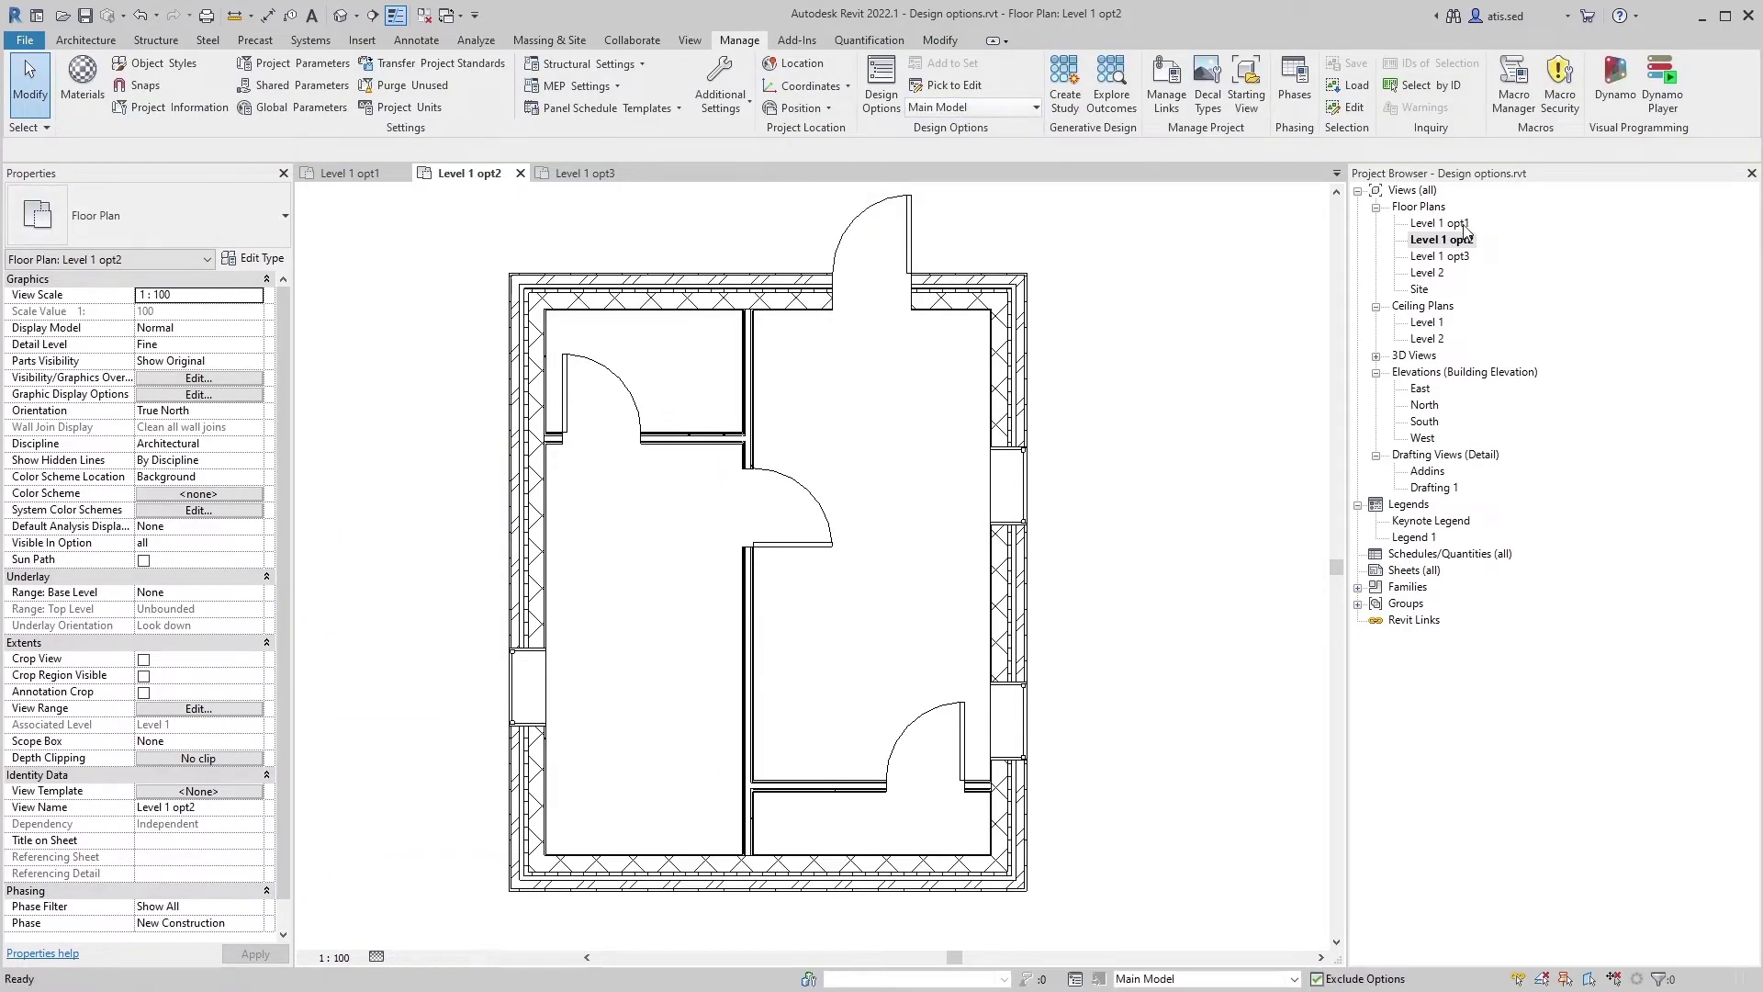
{"action": "double_click", "coordinate": [1463, 223]}
{"action": "double_click", "coordinate": [1455, 241]}
{"action": "double_click", "coordinate": [1454, 256]}
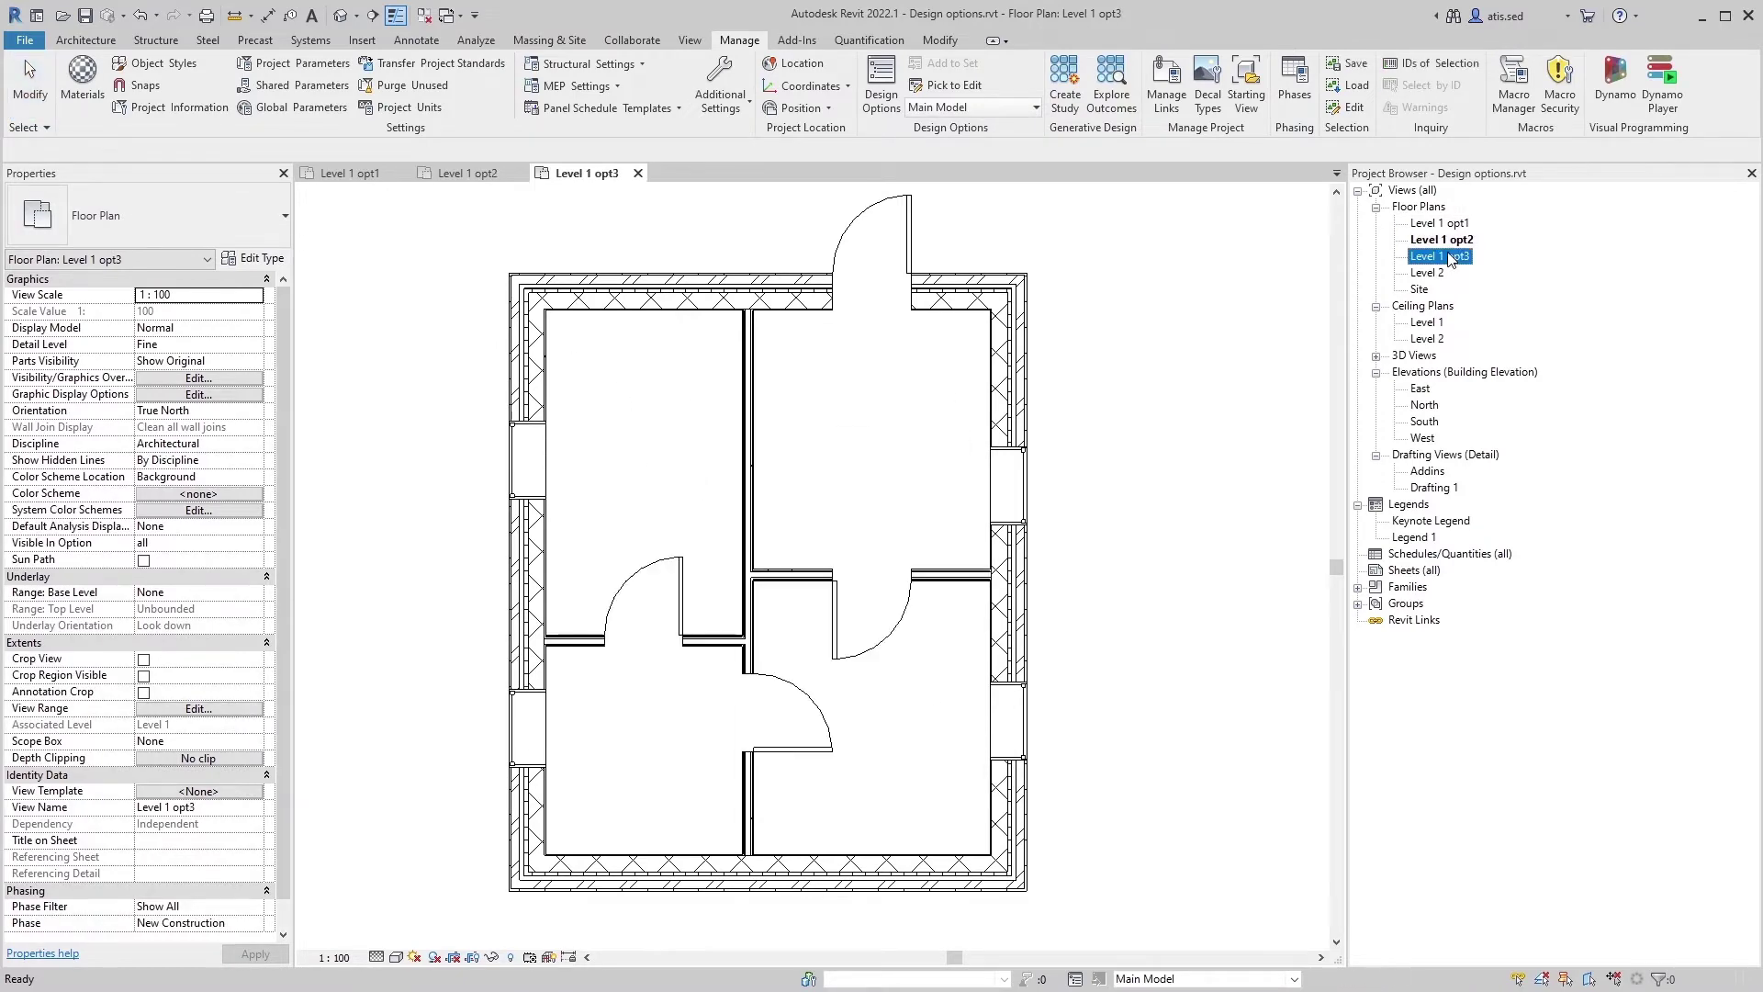
Step: Create a new sheet with the A1 metric titleblock and place the Level 1 opt2 plan on it
{"action": "right_click", "coordinate": [1402, 571]}
{"action": "left_click", "coordinate": [1460, 587]}
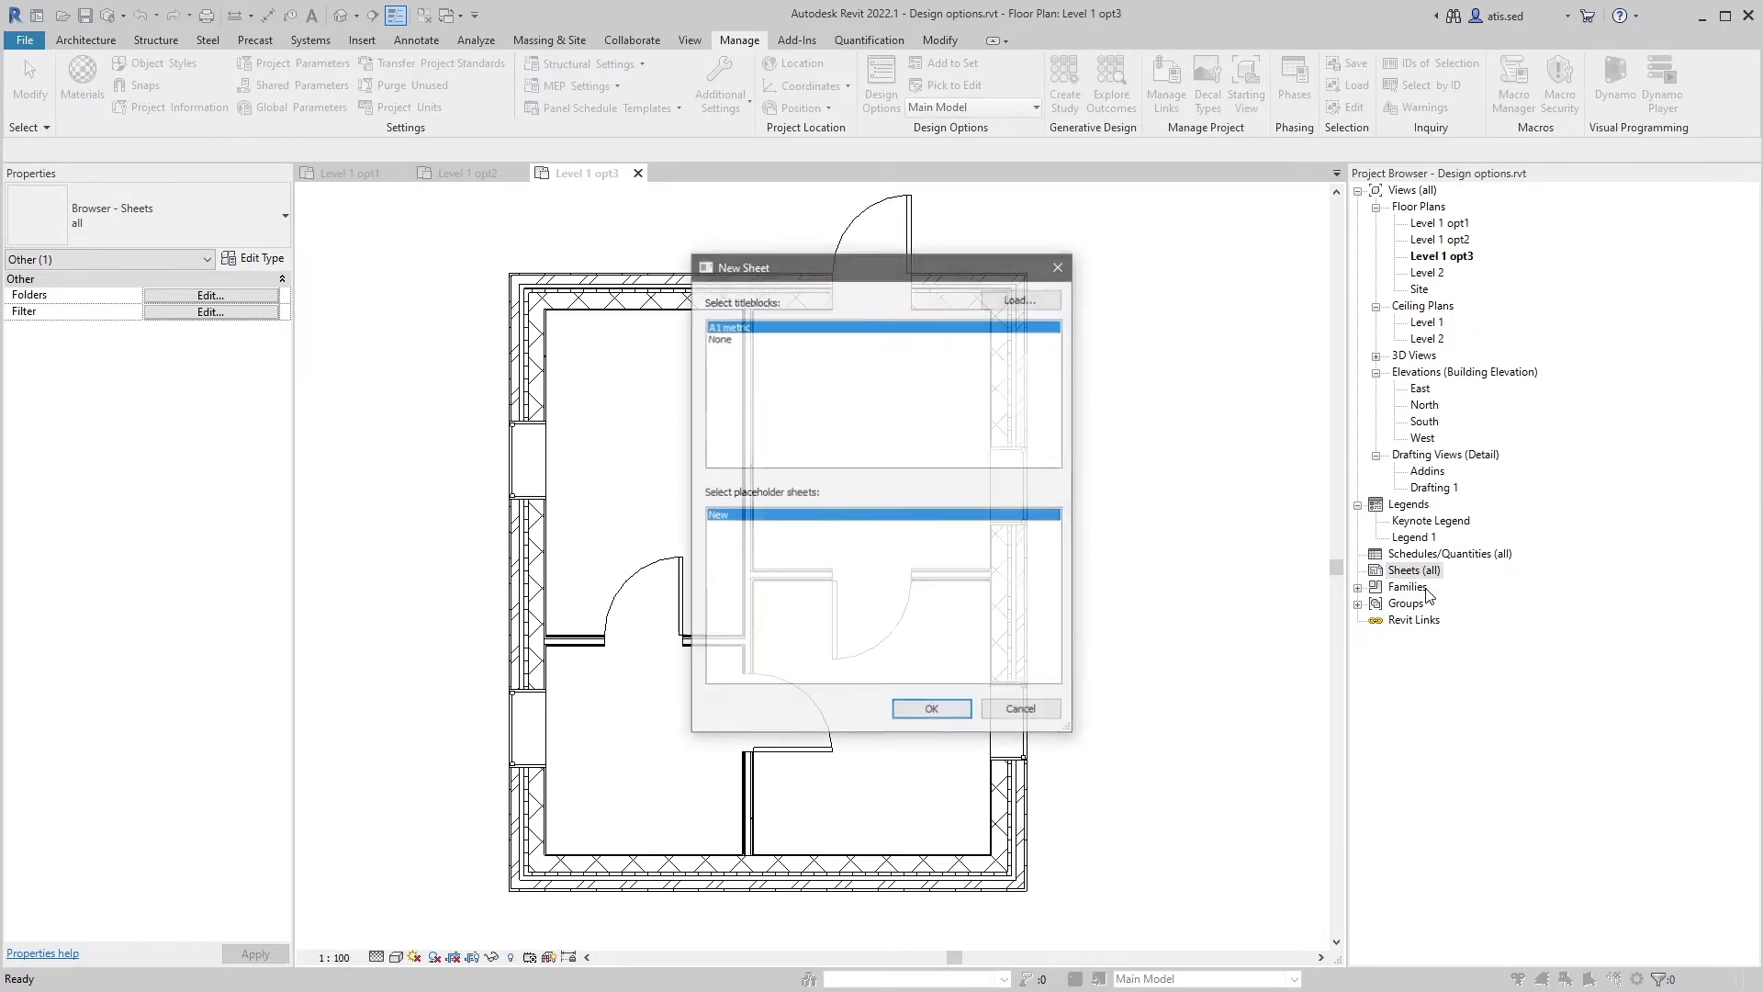
{"action": "left_click", "coordinate": [933, 710]}
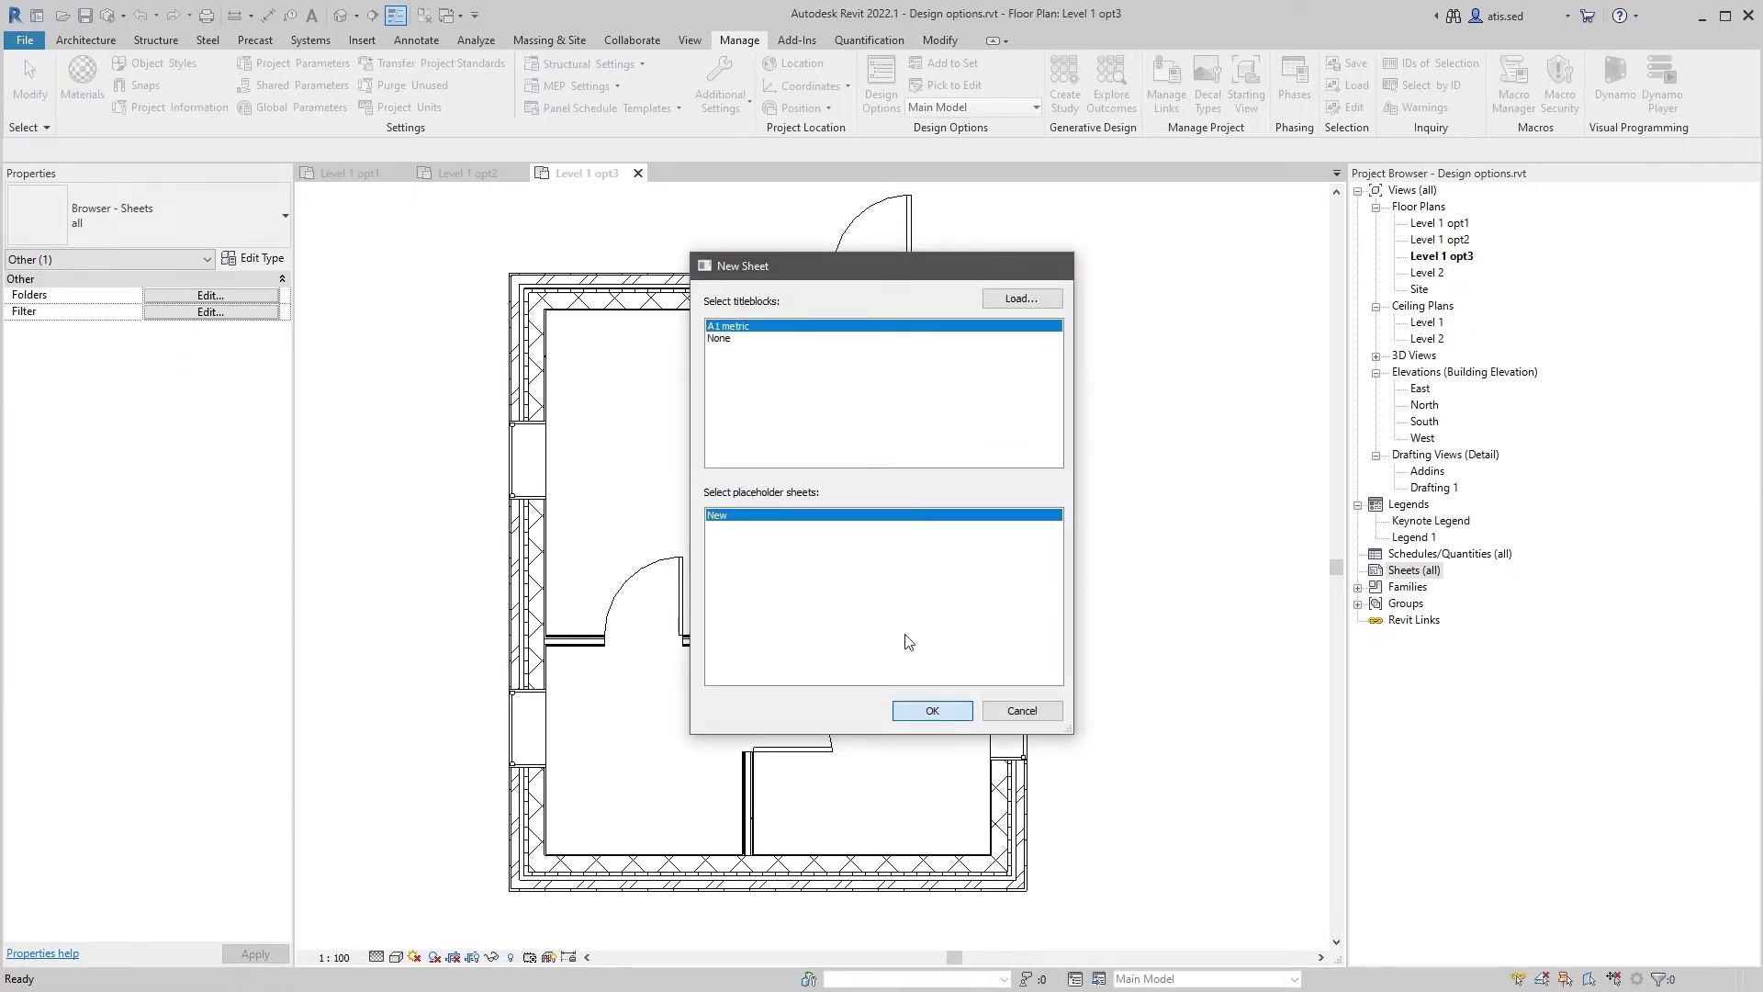
{"action": "left_click", "coordinate": [1435, 224]}
{"action": "left_click_drag", "start_coordinate": [1440, 240], "coordinate": [711, 491]}
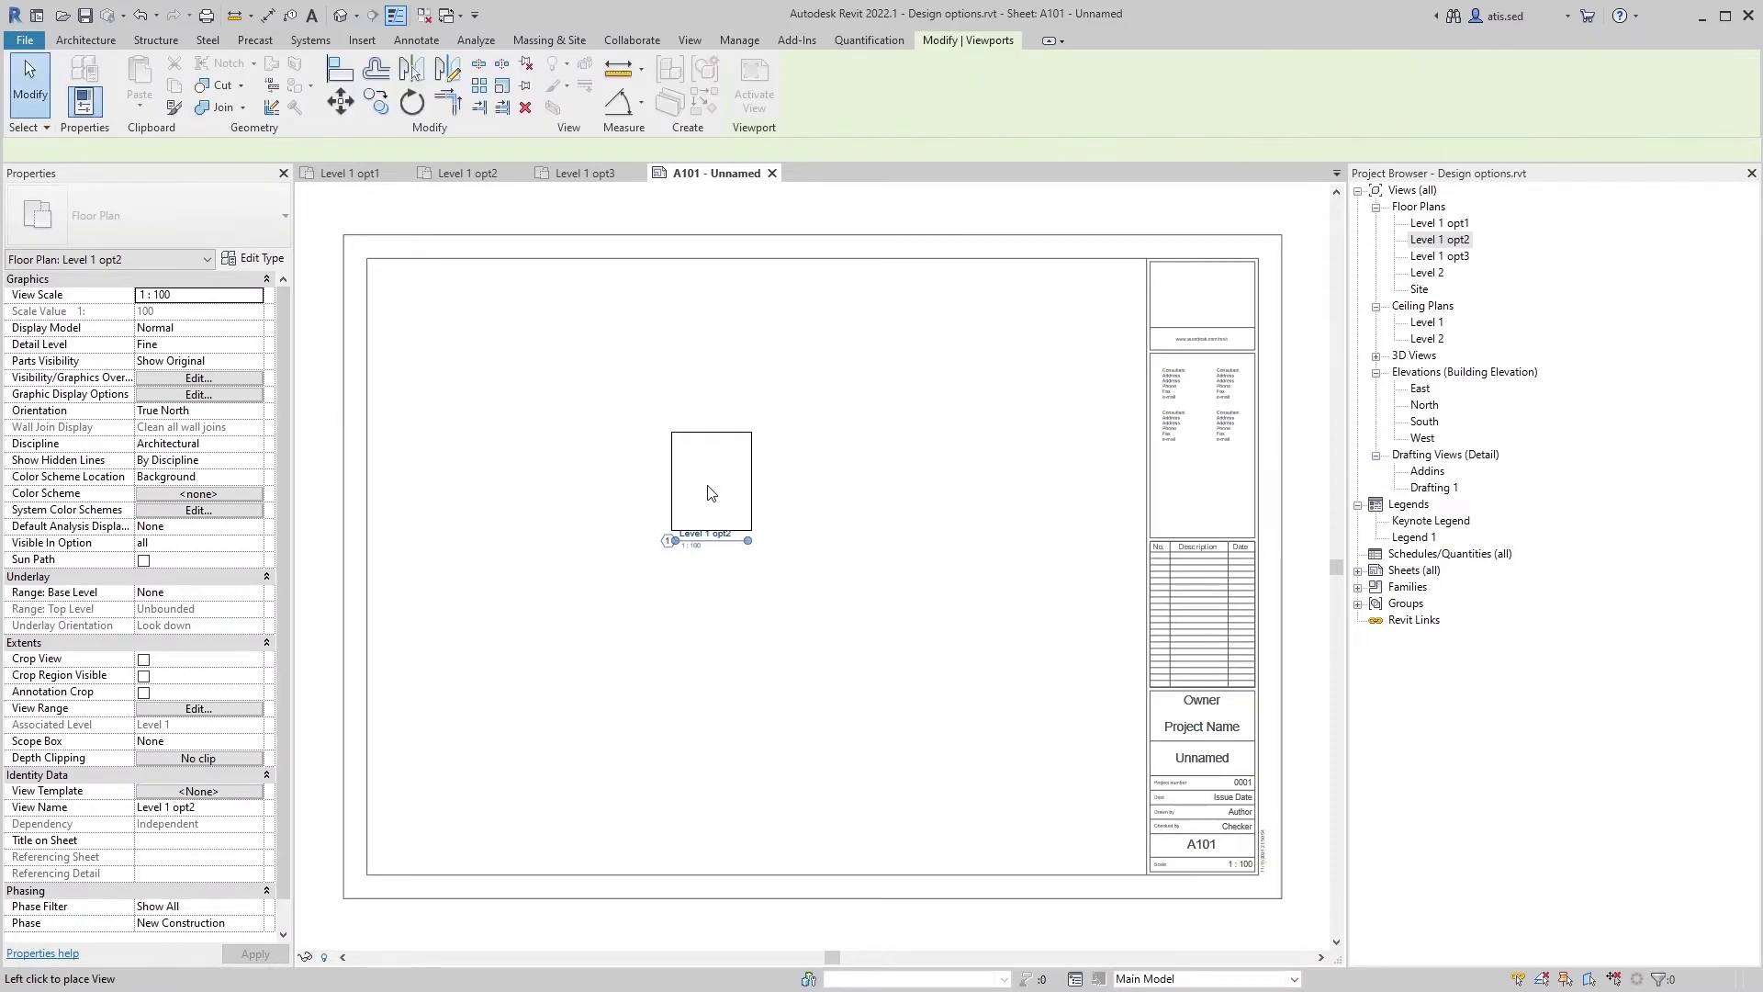
{"action": "left_click", "coordinate": [669, 511]}
Step: Place Level 1 opt1 to the left and Level 1 opt3 to the right of opt2
{"action": "left_click", "coordinate": [1456, 224]}
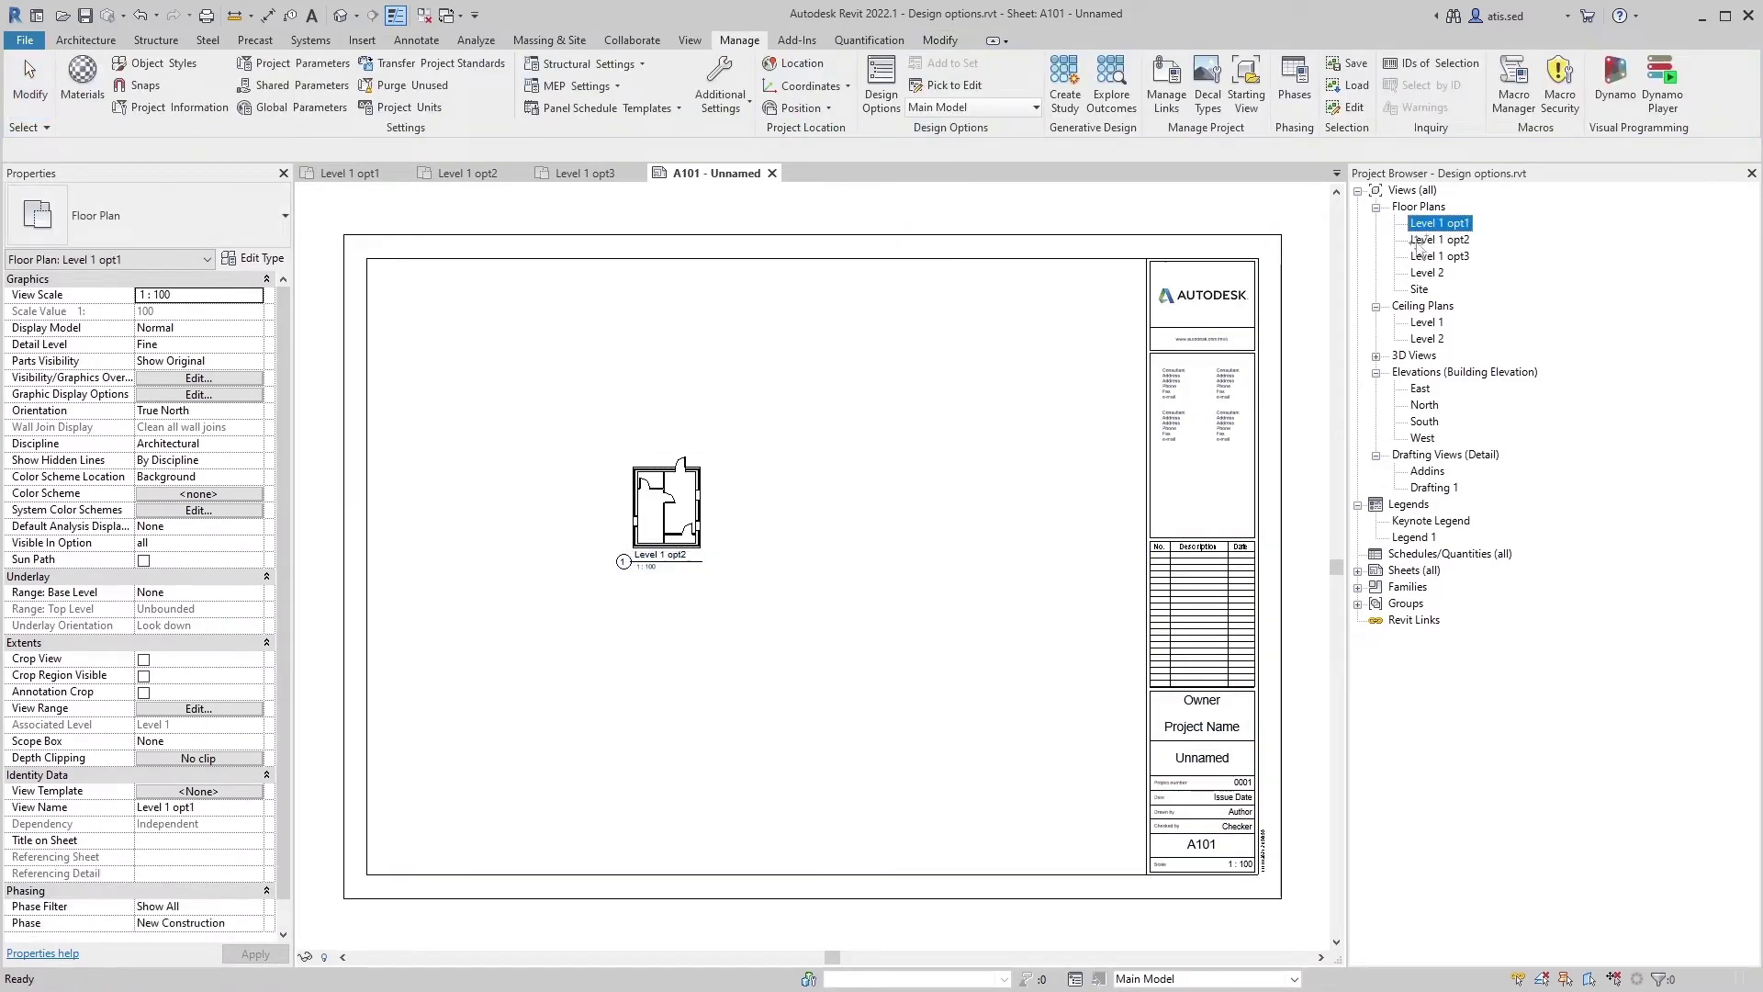
{"action": "left_click_drag", "start_coordinate": [548, 523], "coordinate": [551, 507]}
{"action": "left_click", "coordinate": [574, 505]}
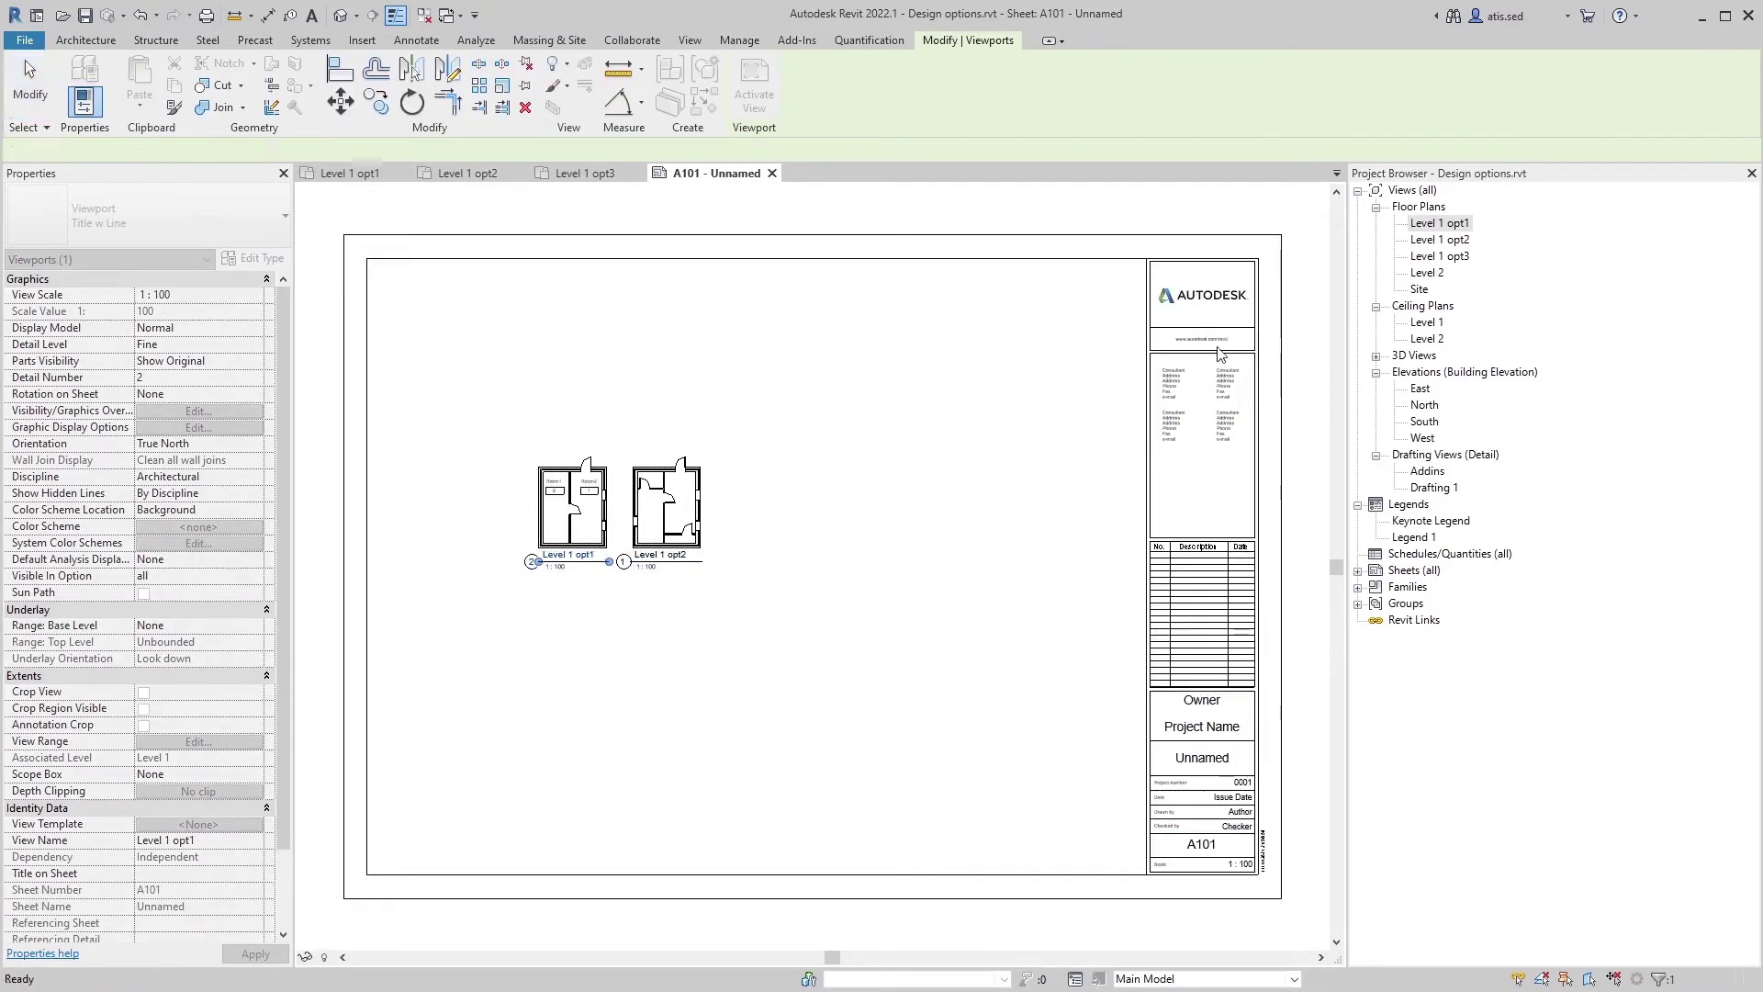
{"action": "left_click", "coordinate": [1456, 257]}
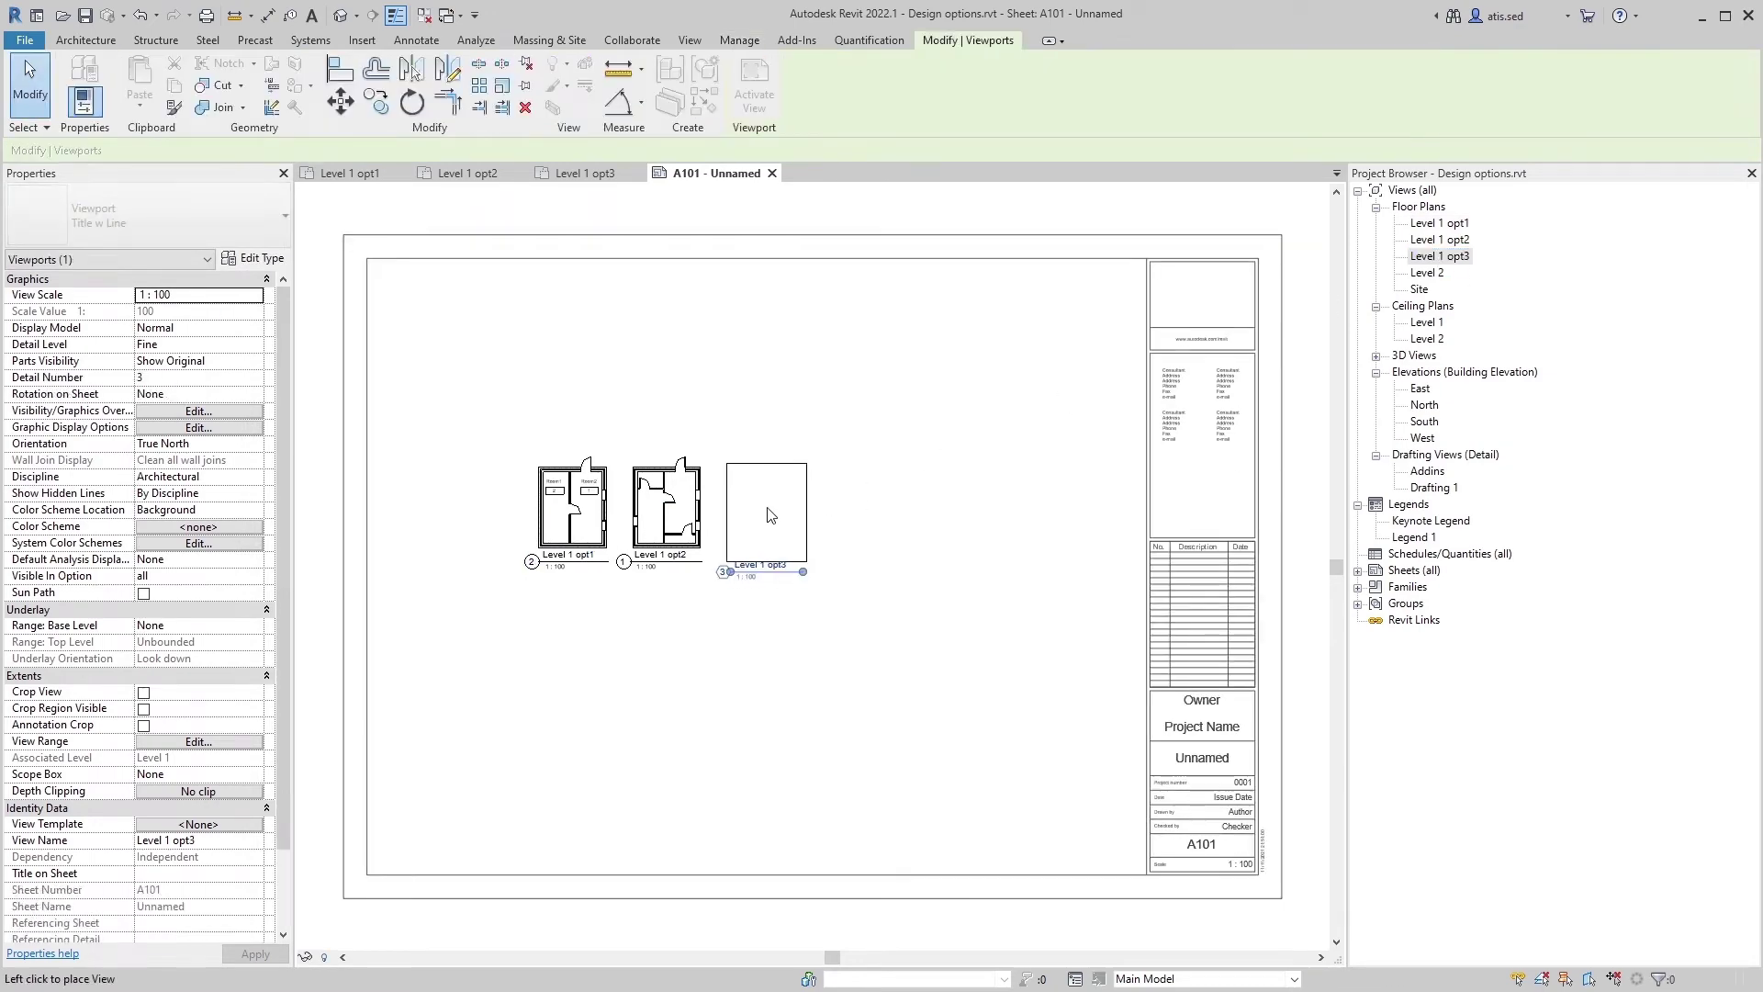
{"action": "left_click", "coordinate": [760, 507]}
{"action": "scroll", "coordinate": [606, 532], "scroll_direction": "up", "scroll_amount": 5}
{"action": "key", "text": "Escape"}
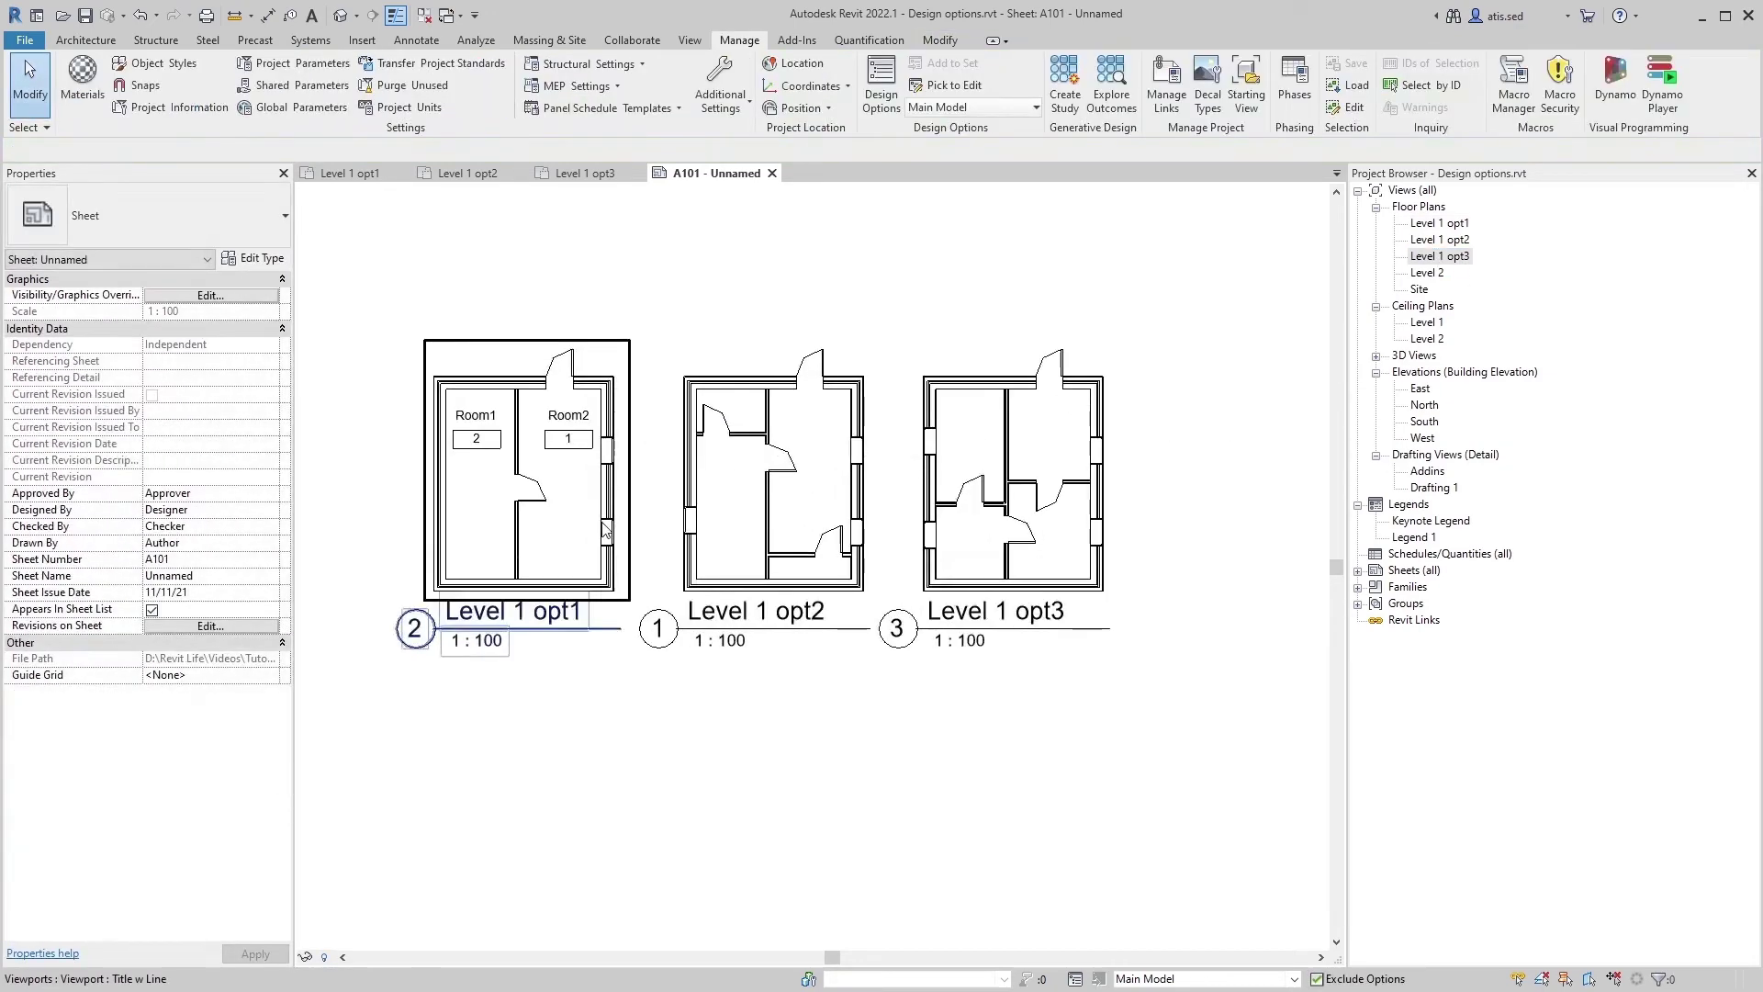
{"action": "double_click", "coordinate": [1440, 223]}
Step: Open the Level 1 opt2 floor plan
{"action": "left_click", "coordinate": [1454, 240]}
{"action": "double_click", "coordinate": [1455, 240]}
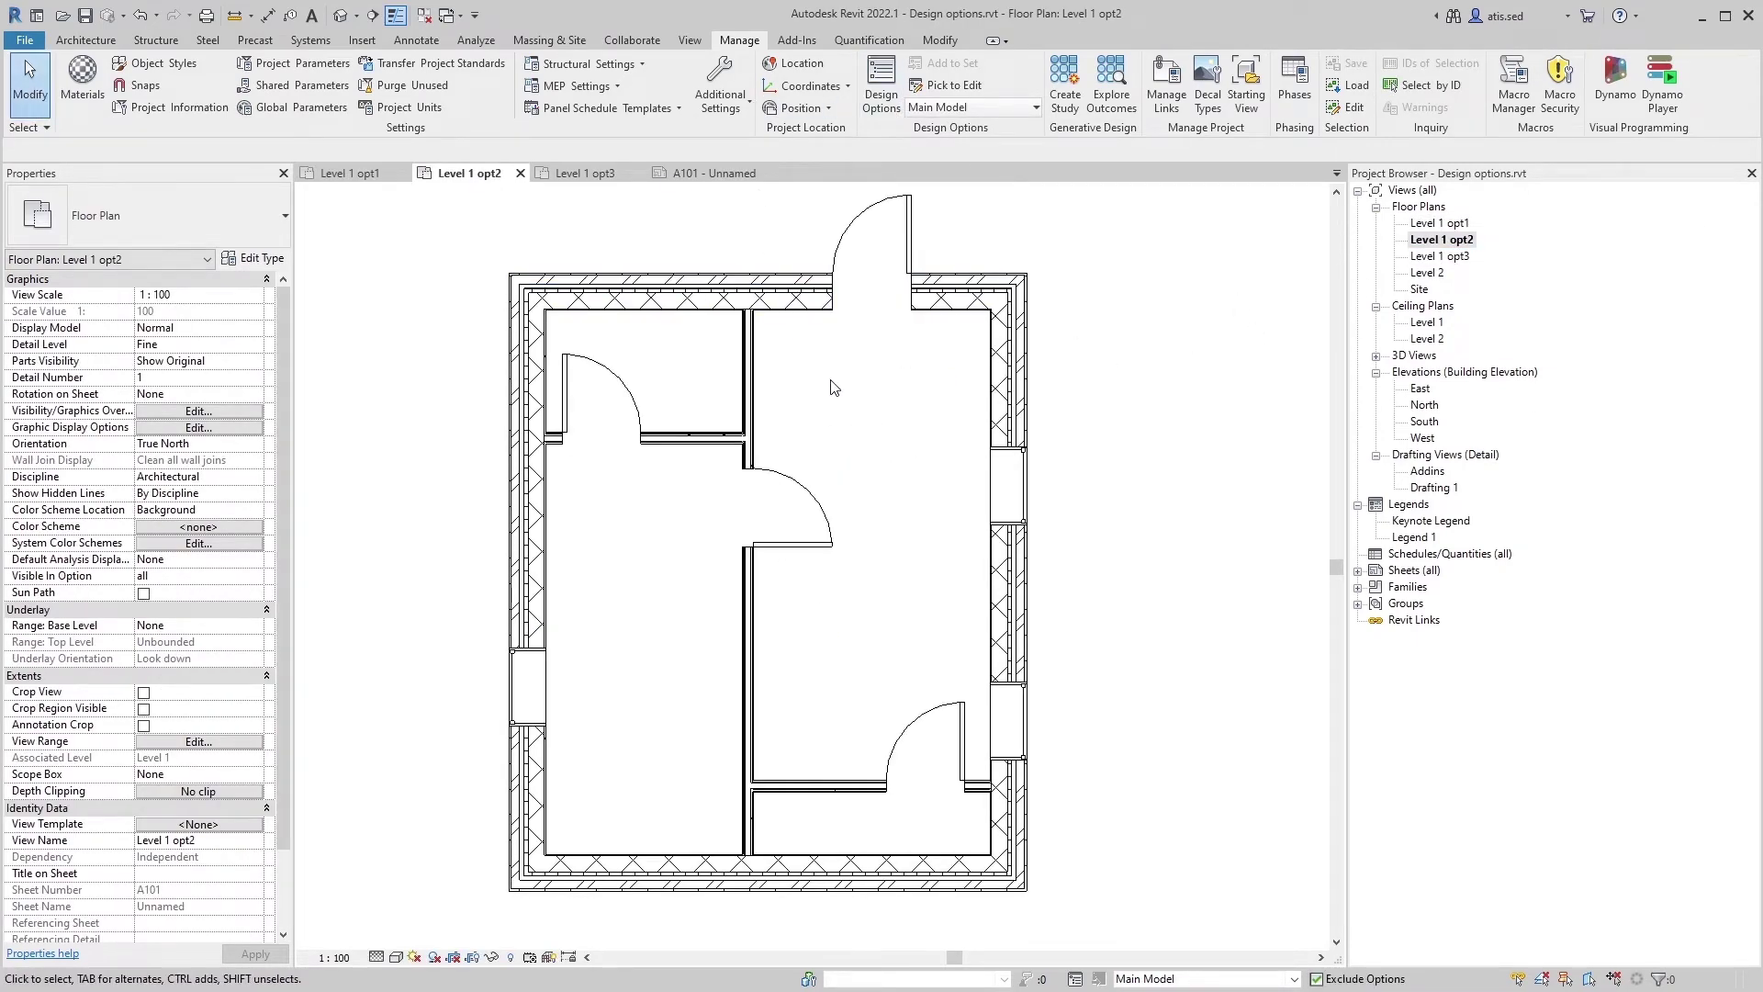
{"action": "key", "text": "t"}
{"action": "key", "text": "g"}
{"action": "key", "text": "Escape"}
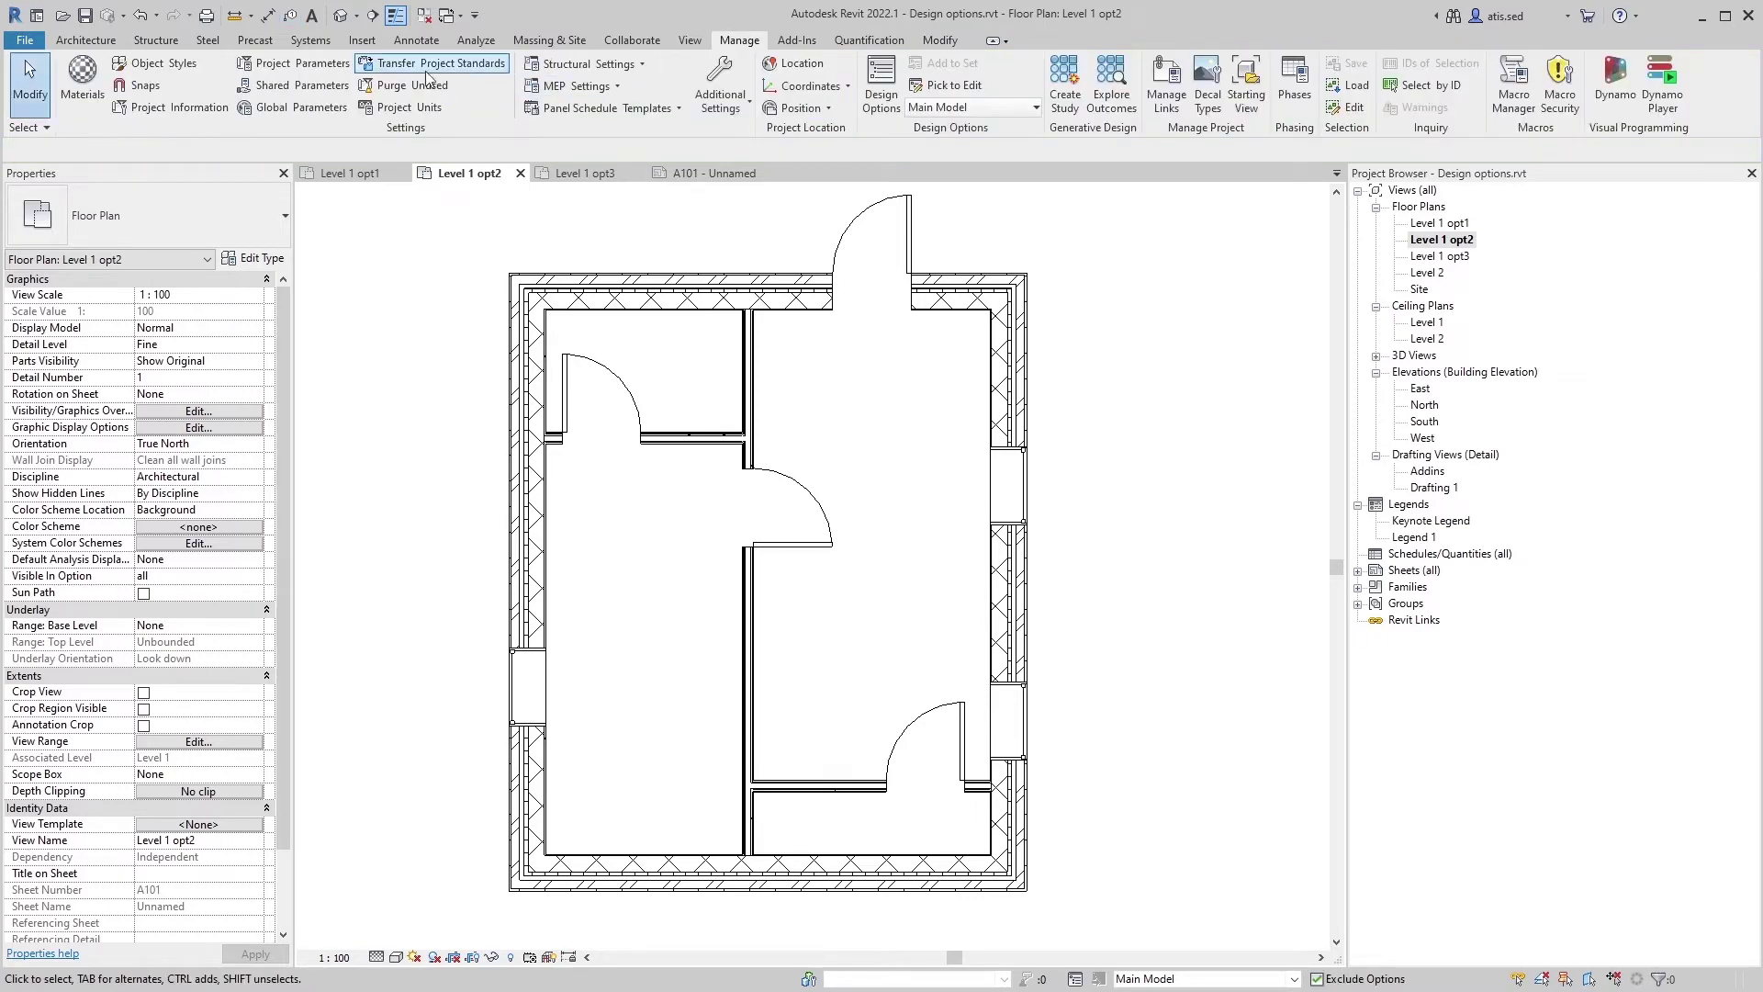
Step: Tag the right-hand room as Room2 and the left-hand room as Room1
{"action": "left_click", "coordinate": [97, 44]}
{"action": "left_click", "coordinate": [946, 78]}
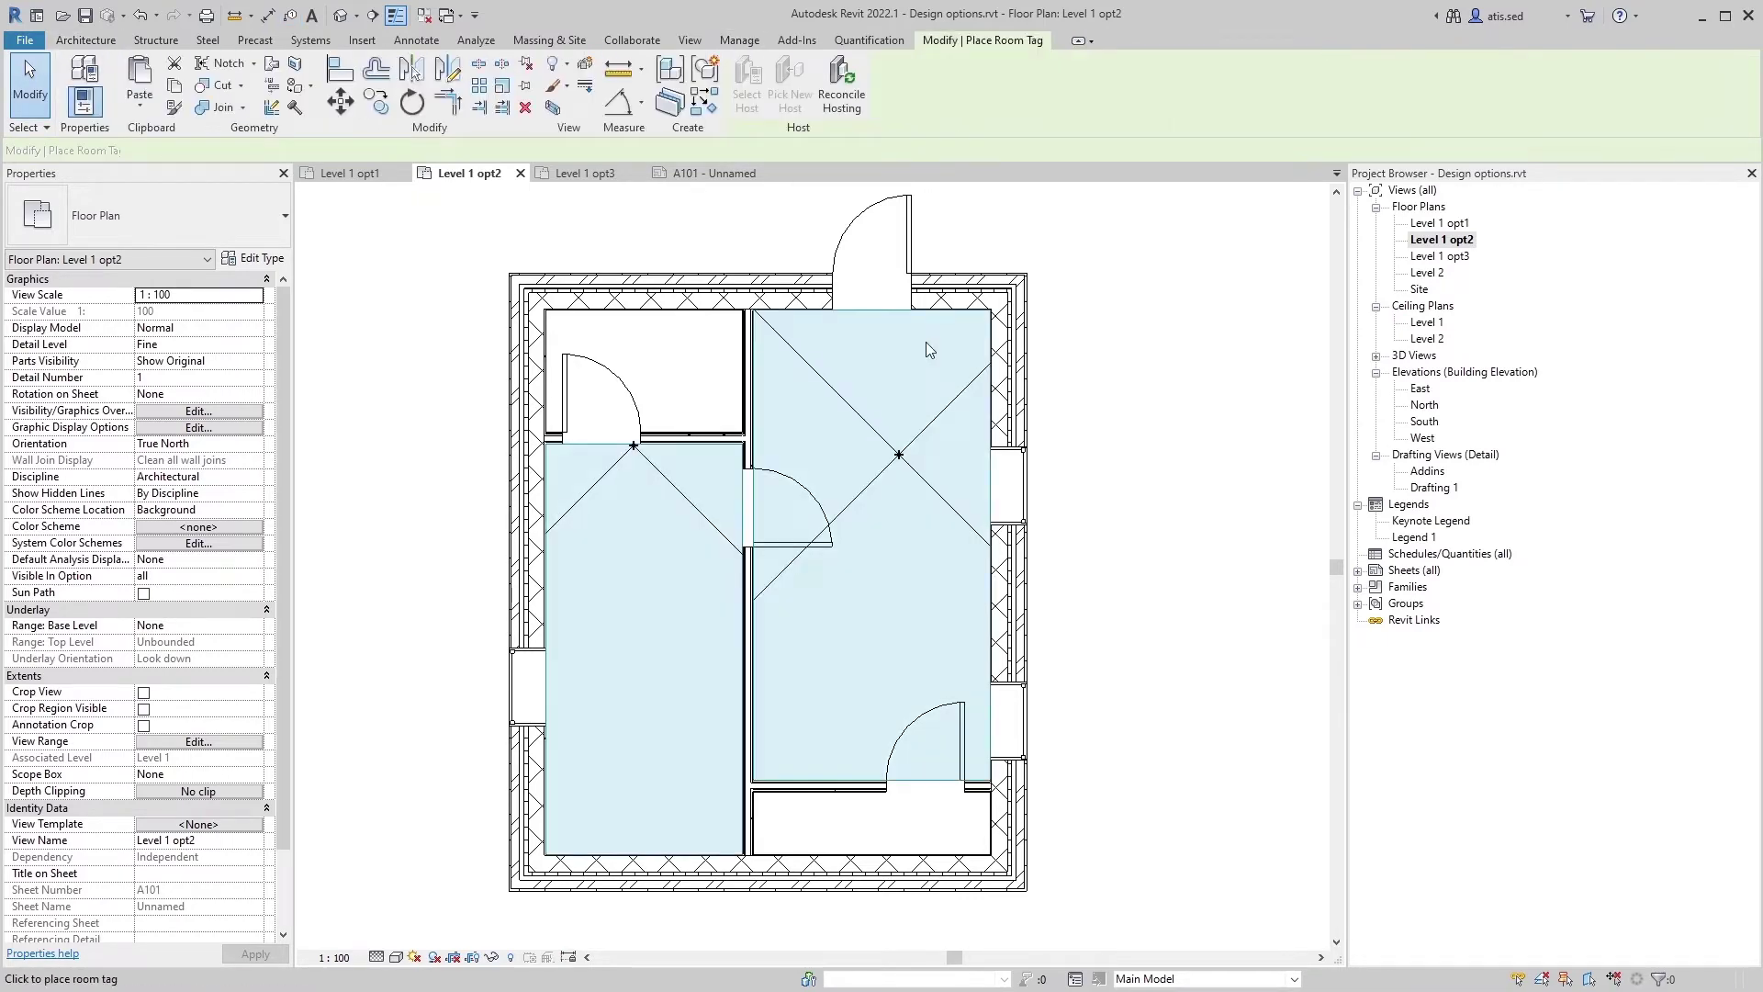
{"action": "left_click", "coordinate": [889, 496]}
{"action": "left_click", "coordinate": [632, 634]}
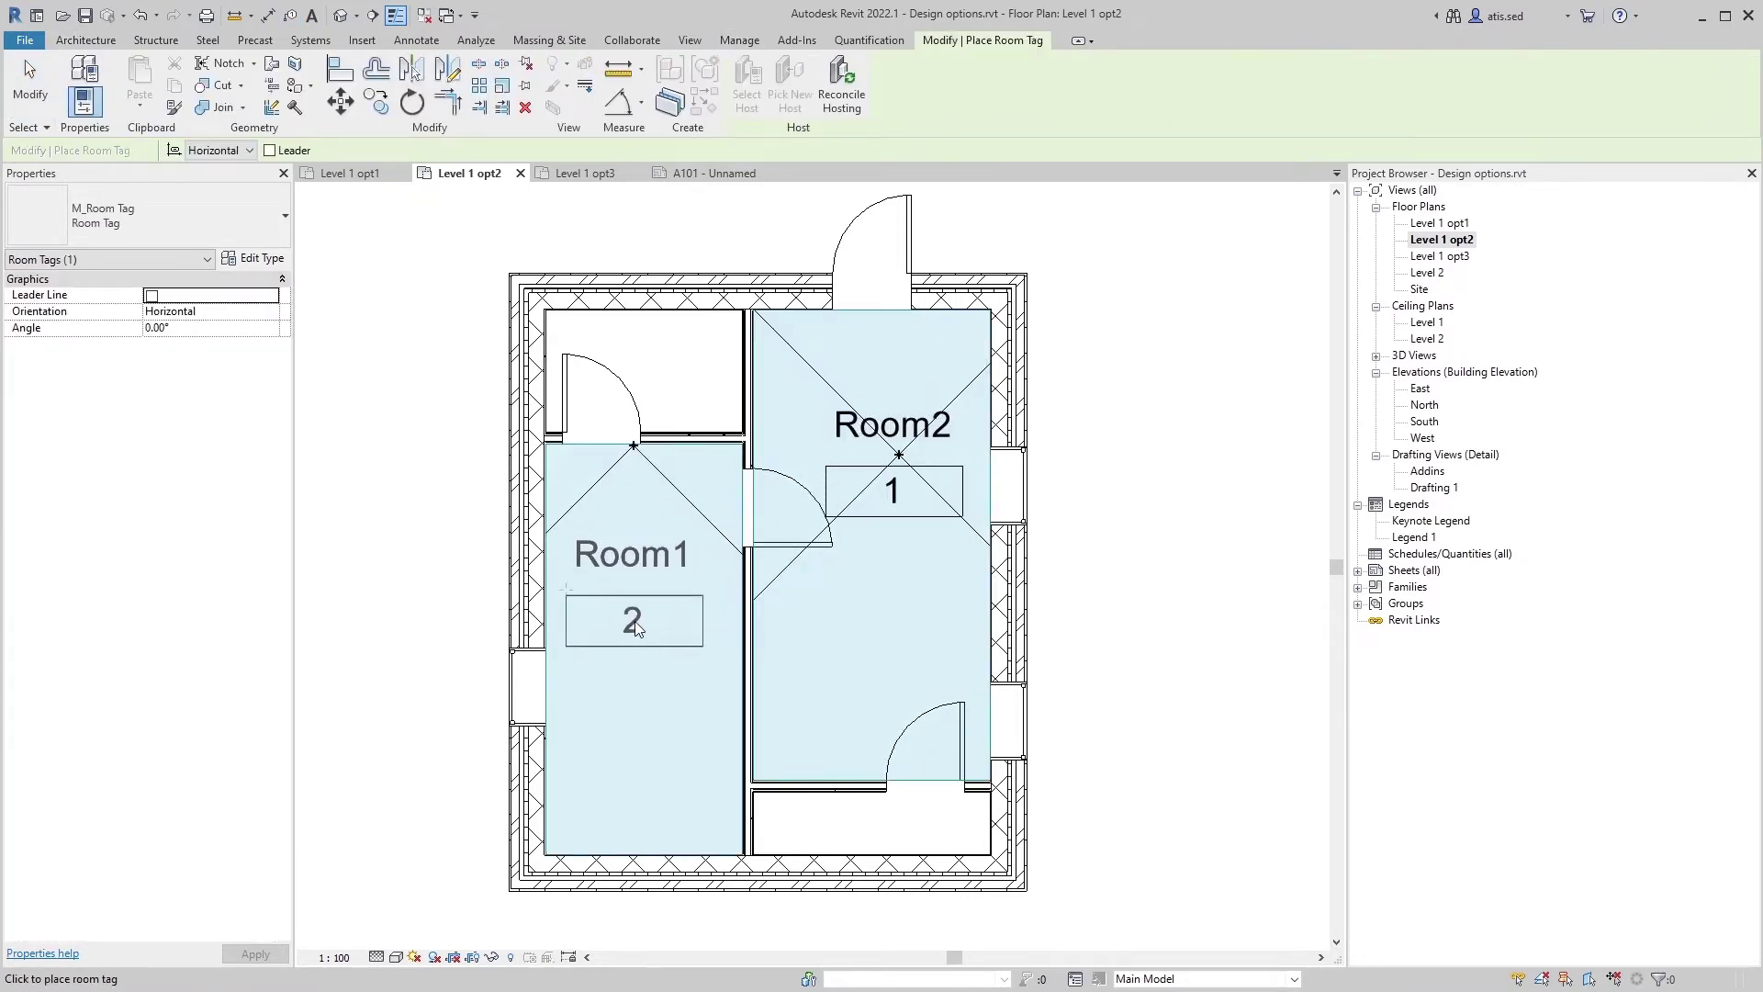
{"action": "key", "text": "Escape"}
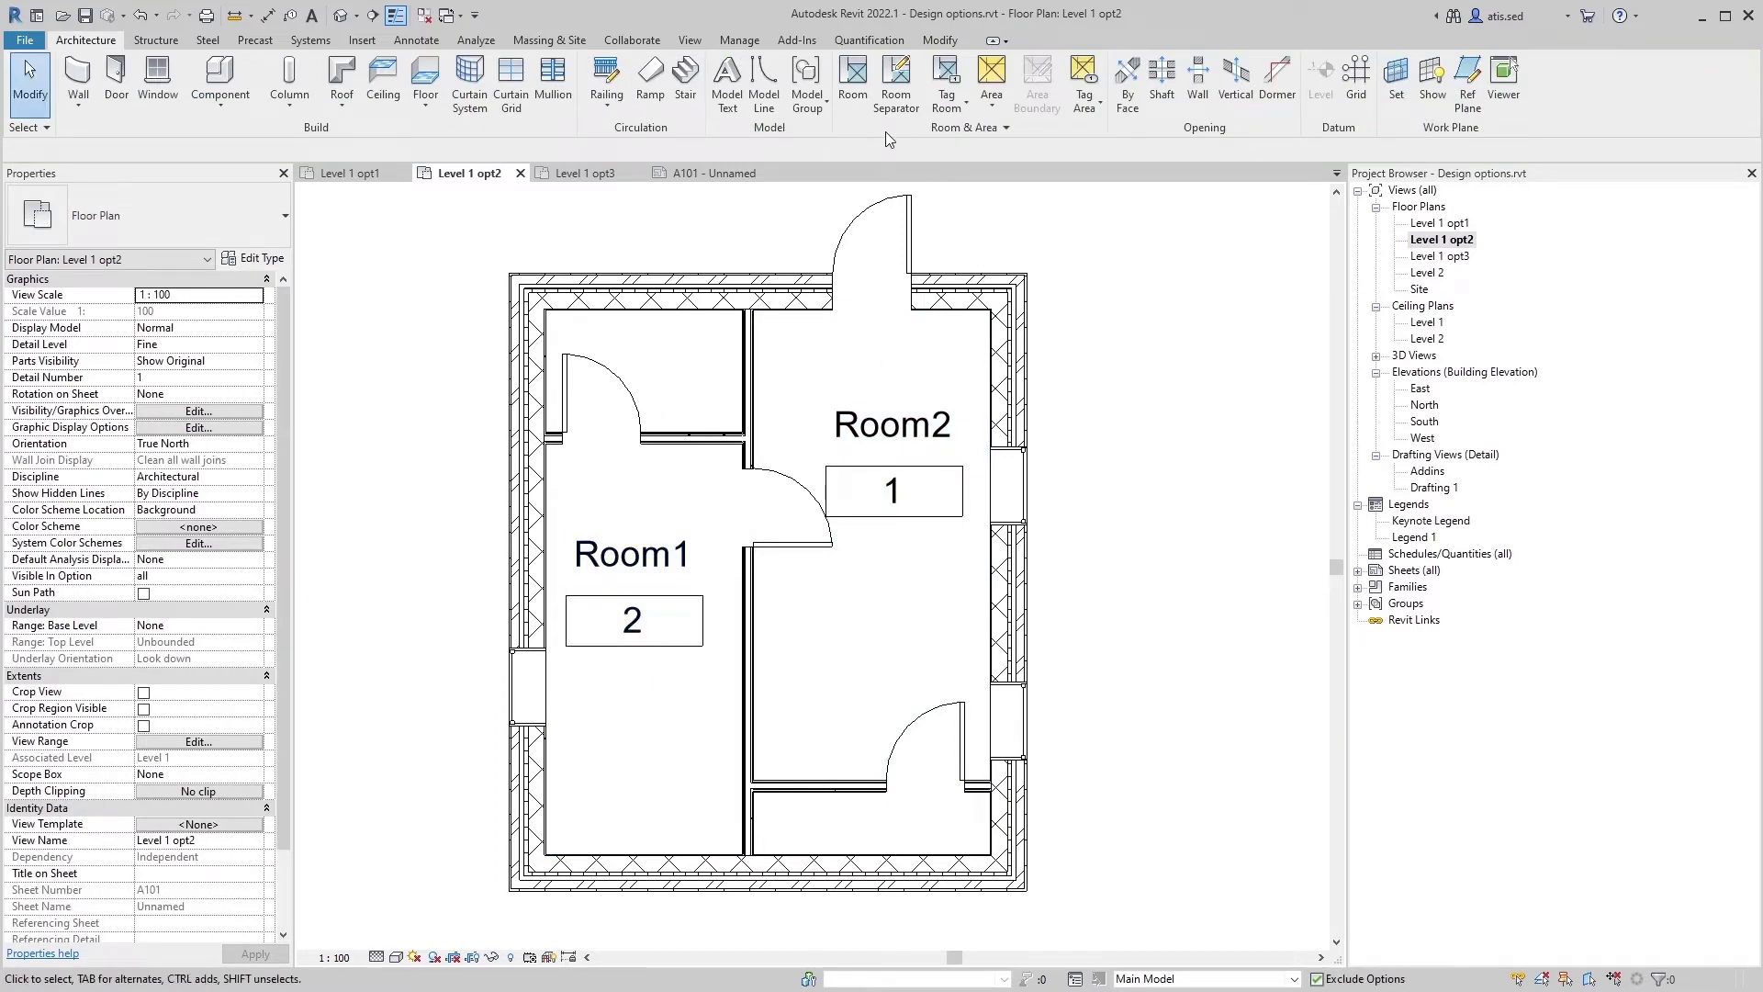
{"action": "left_click", "coordinate": [852, 83]}
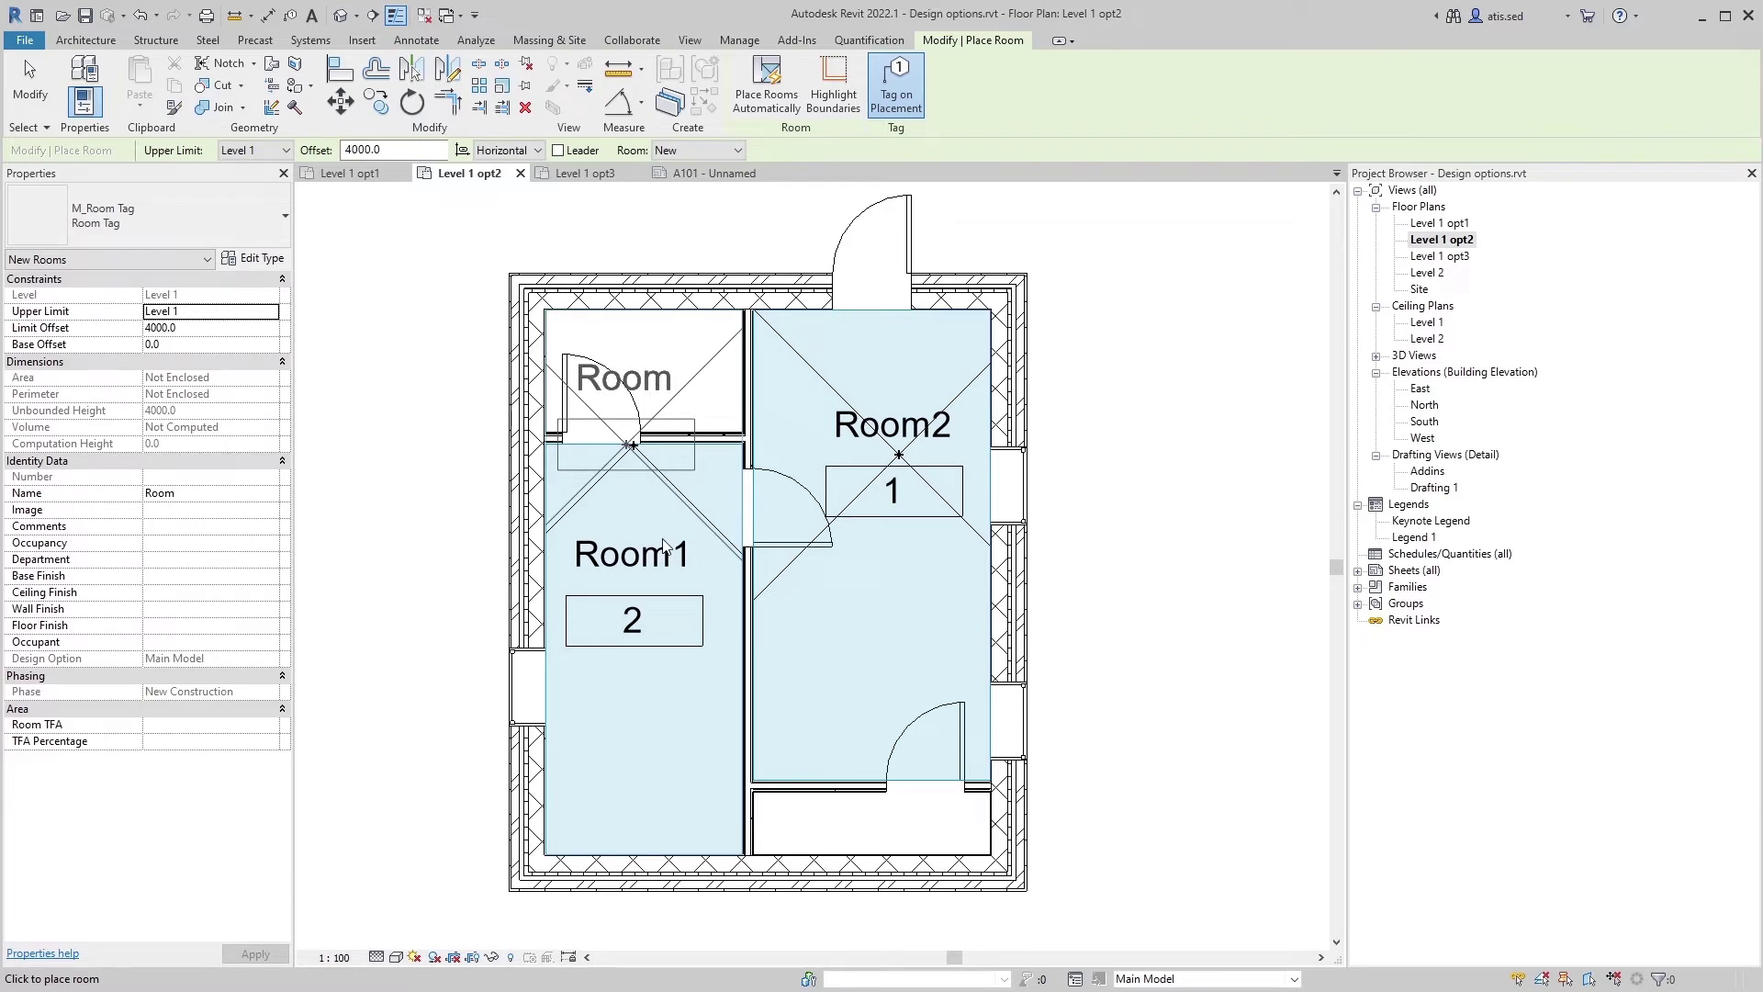
{"action": "key", "text": "Escape"}
{"action": "key", "text": "Escape"}
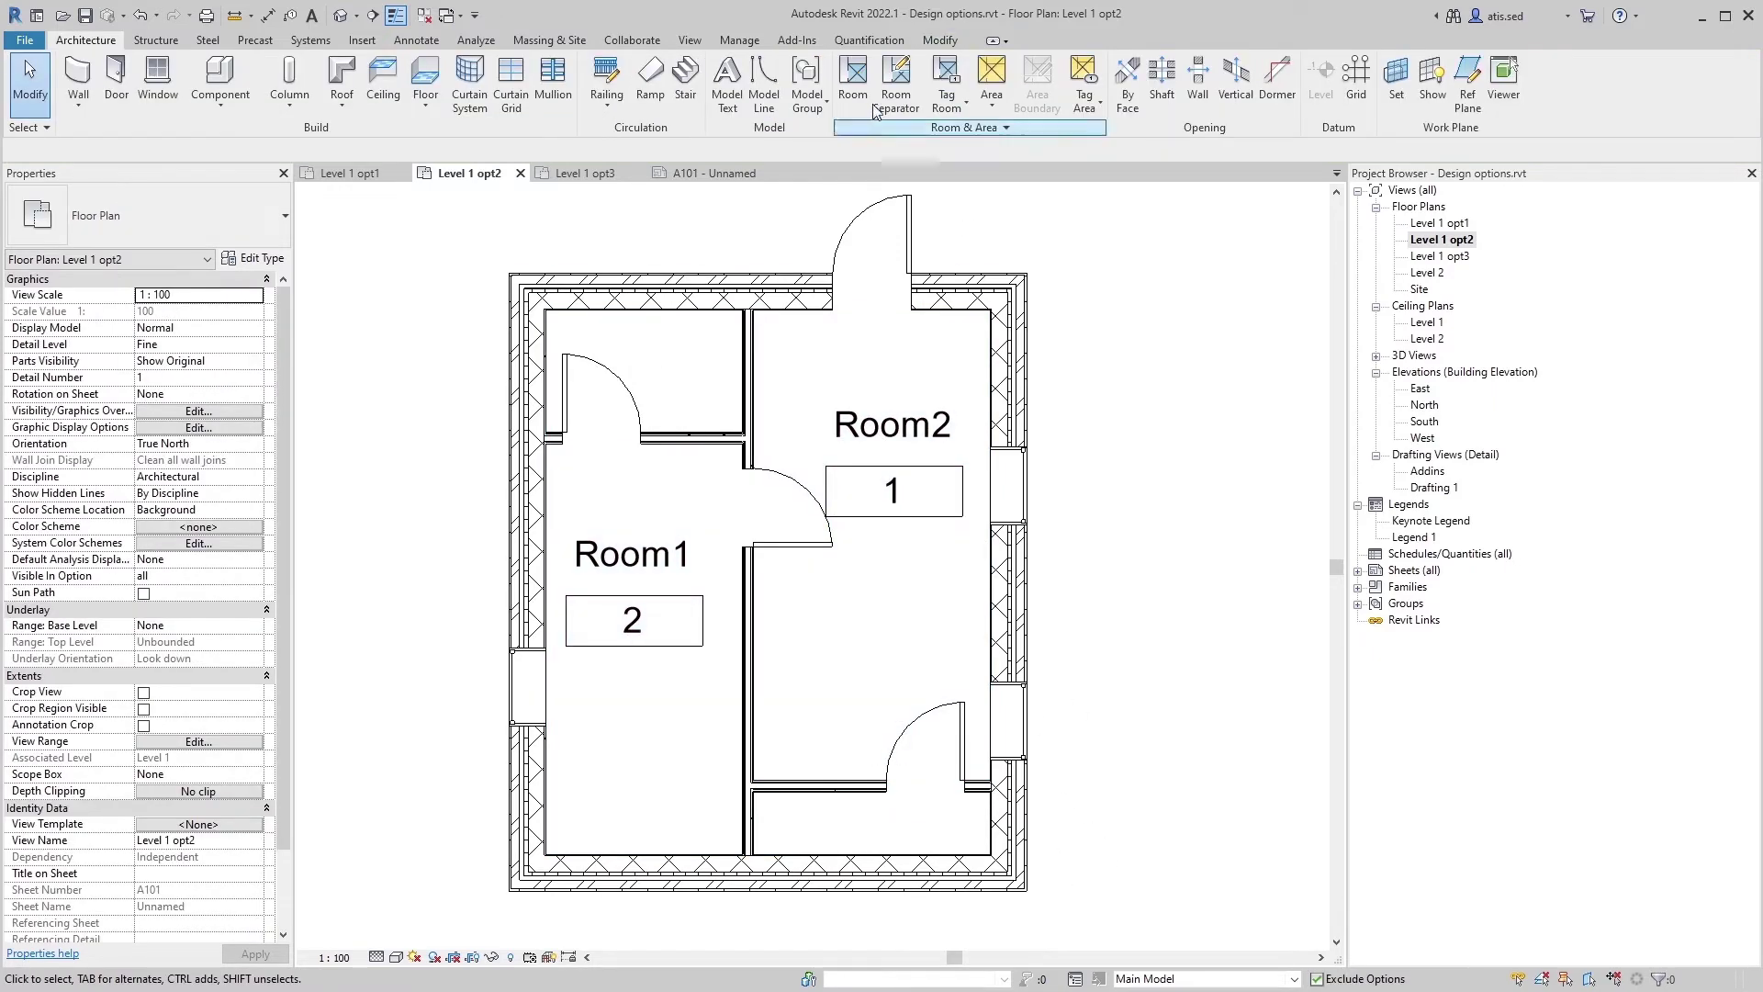
{"action": "left_click", "coordinate": [749, 42]}
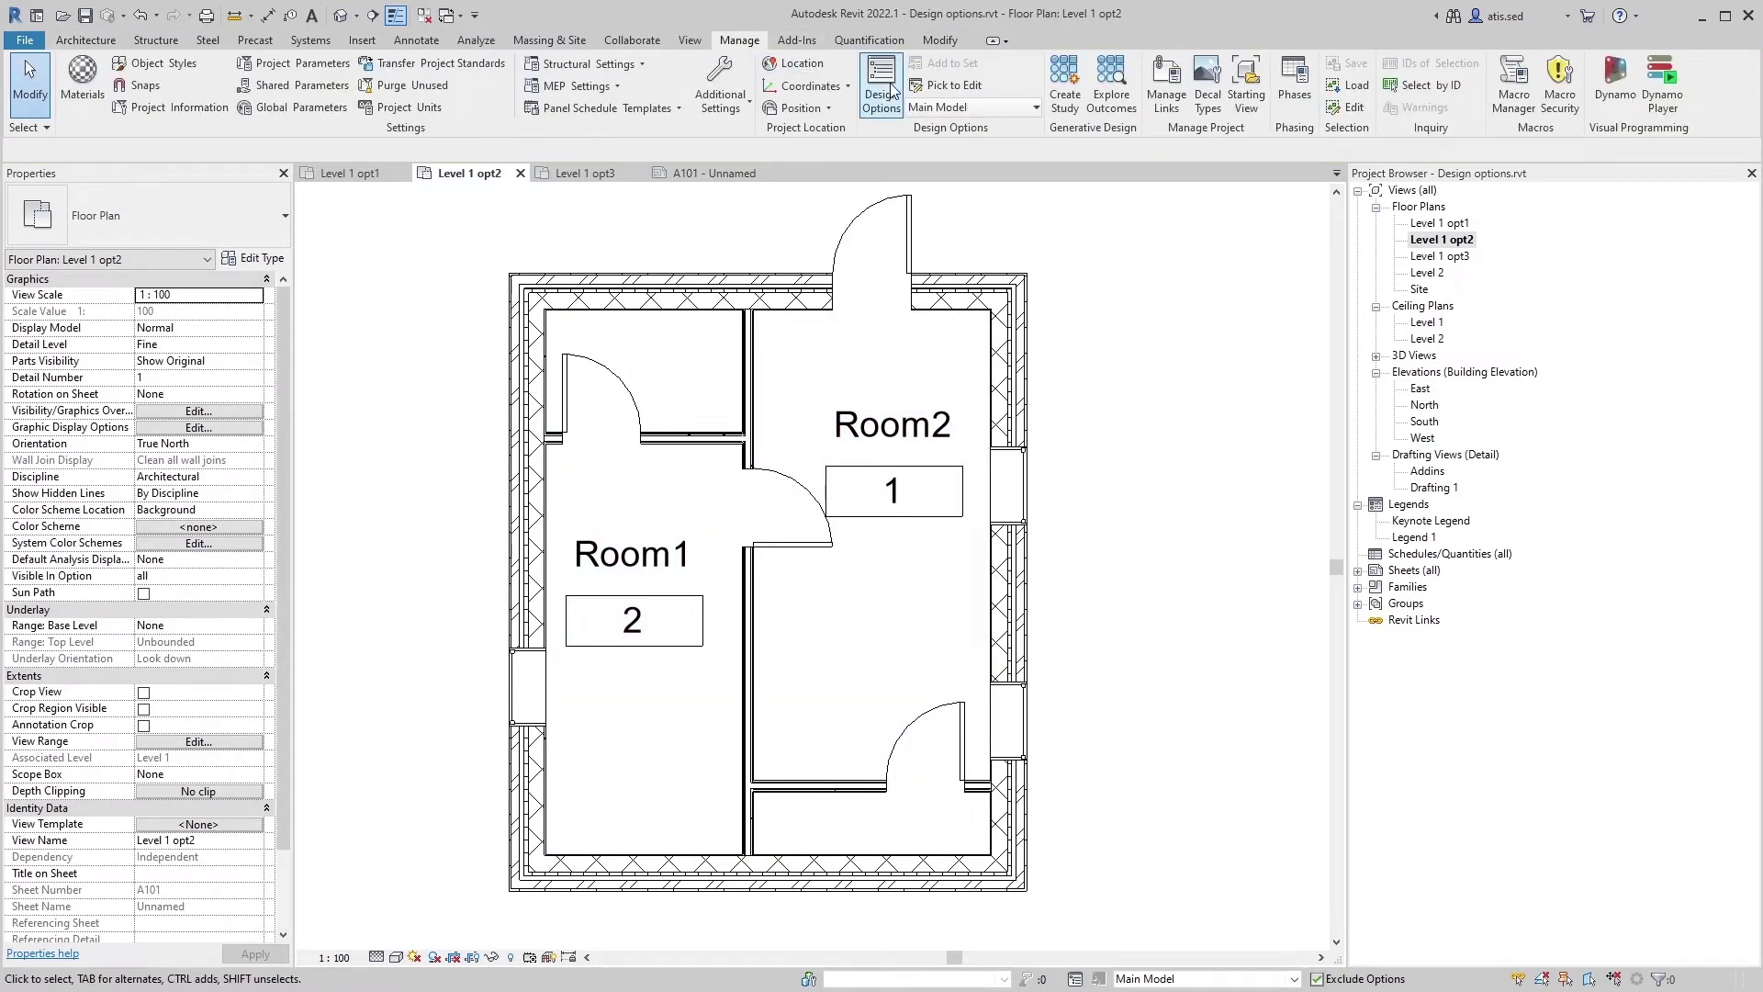
Step: Switch editing to Option 2 and place rooms 3 and 4 in the top-left and bottom spaces
{"action": "left_click", "coordinate": [927, 108]}
{"action": "left_click", "coordinate": [955, 147]}
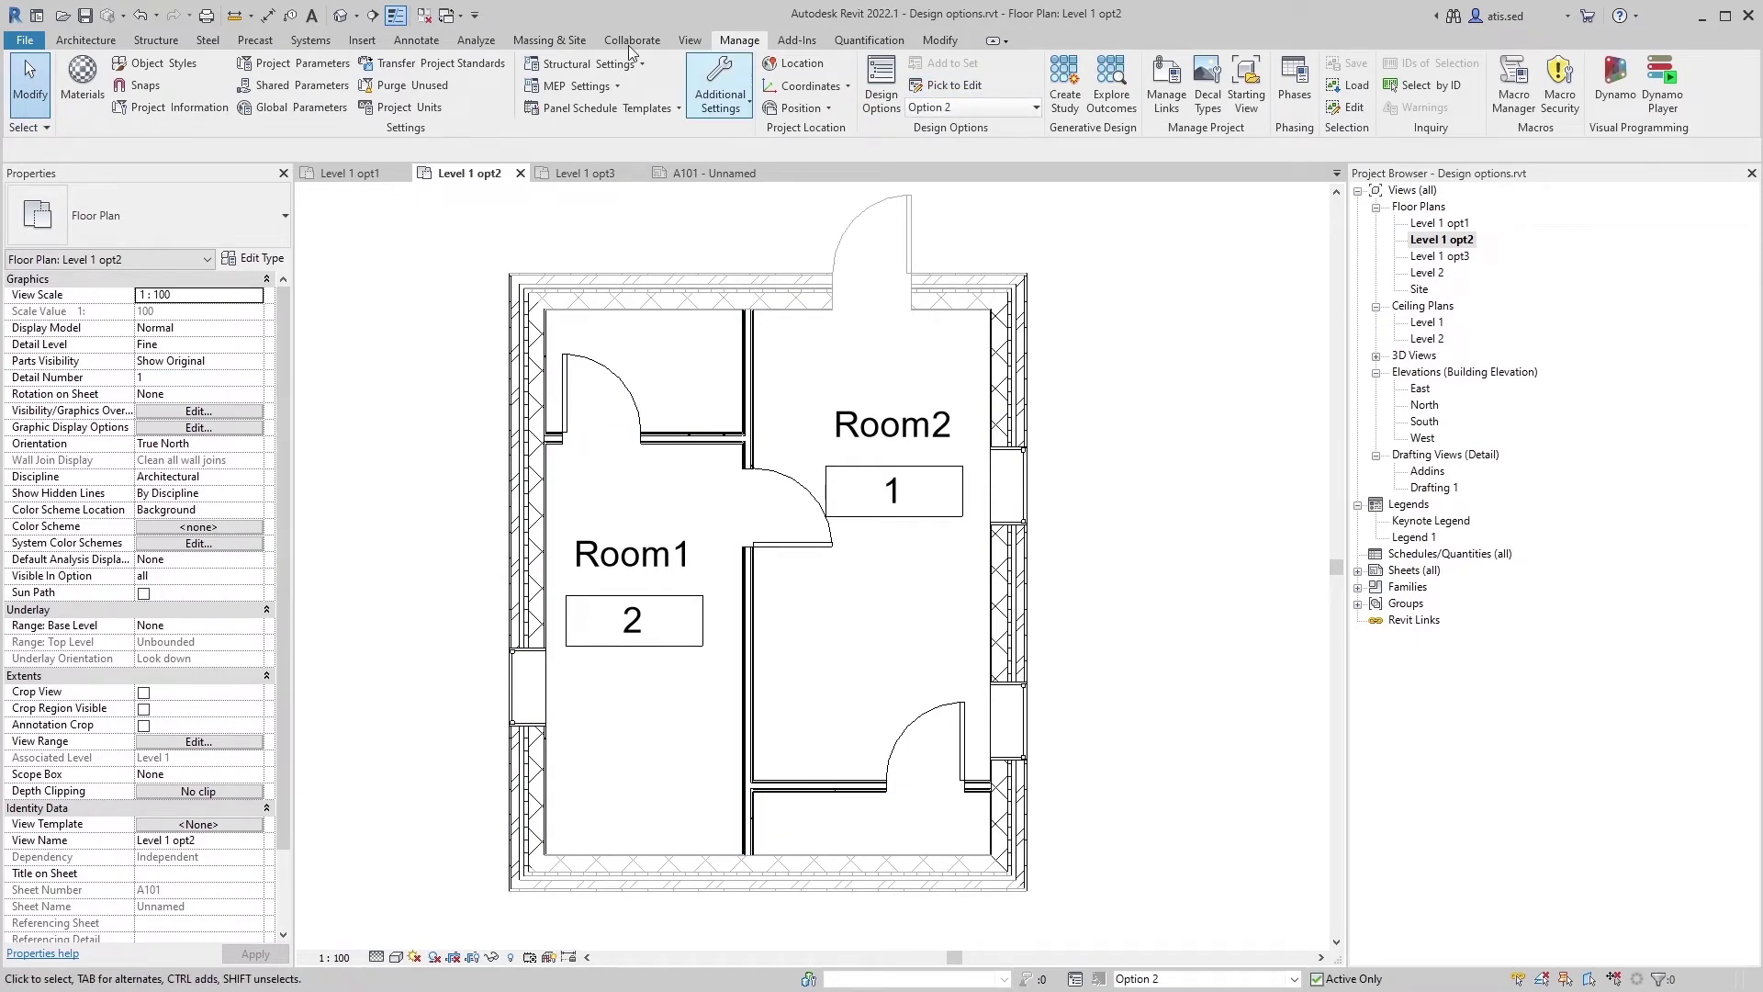
{"action": "left_click", "coordinate": [92, 41]}
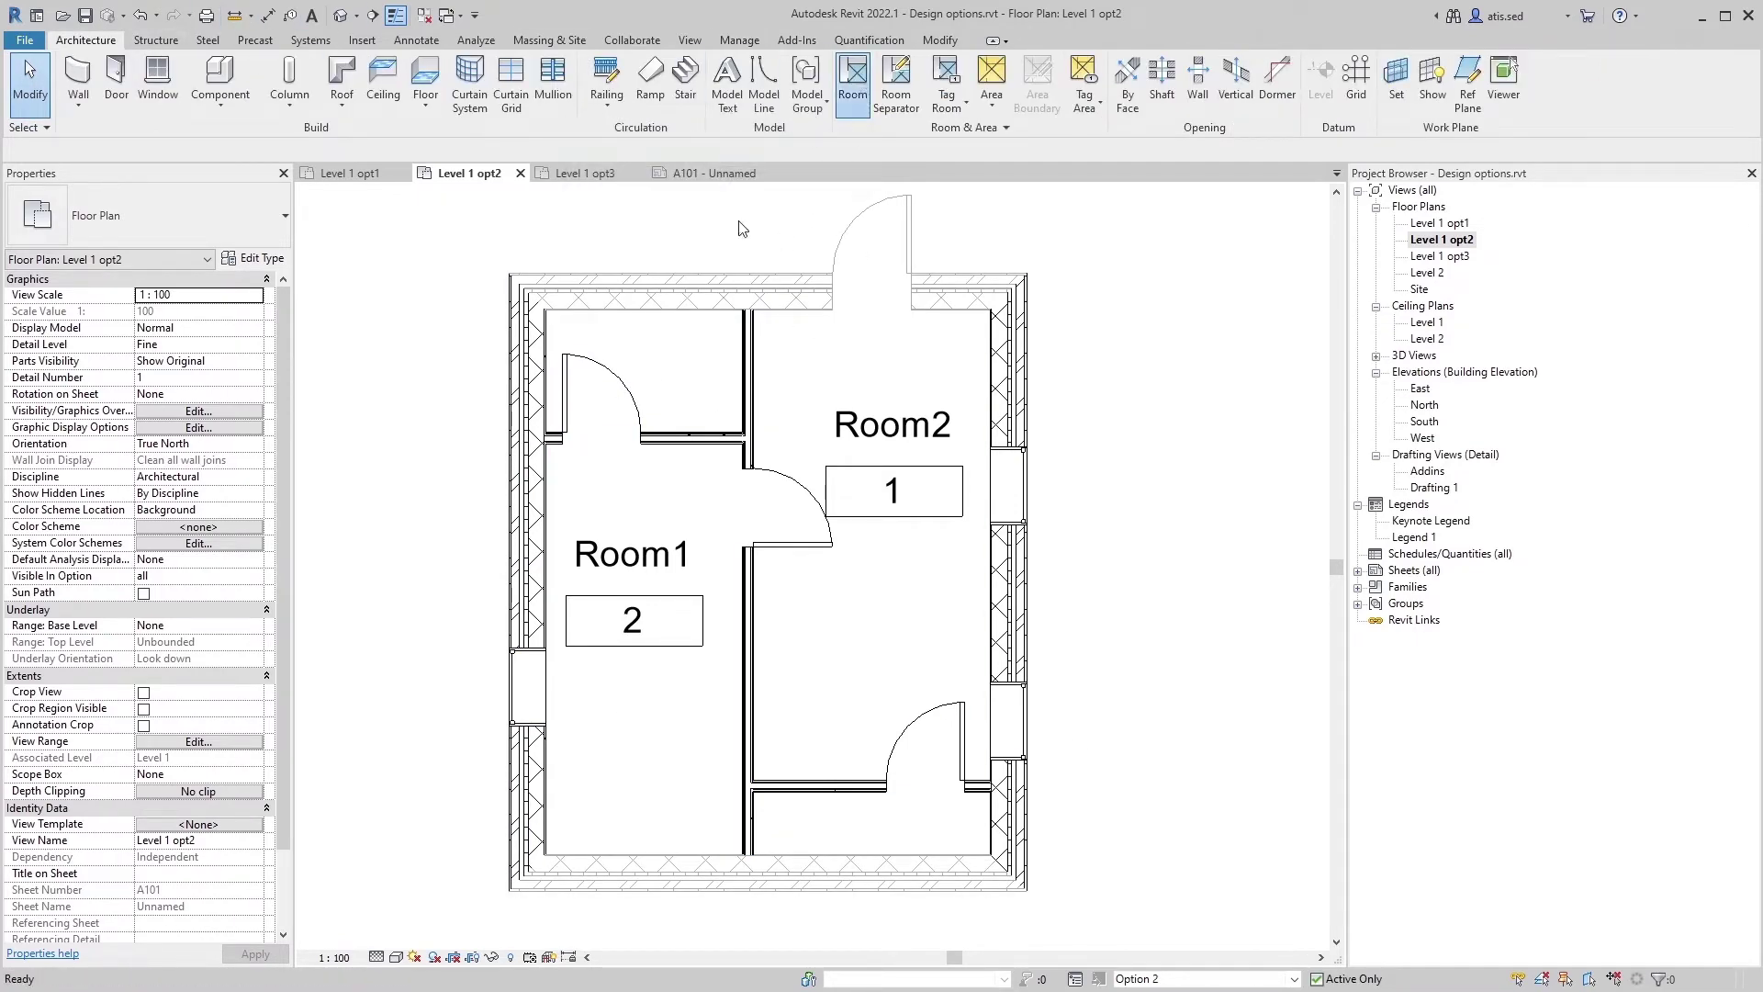
{"action": "left_click", "coordinate": [854, 92]}
{"action": "left_click", "coordinate": [638, 371]}
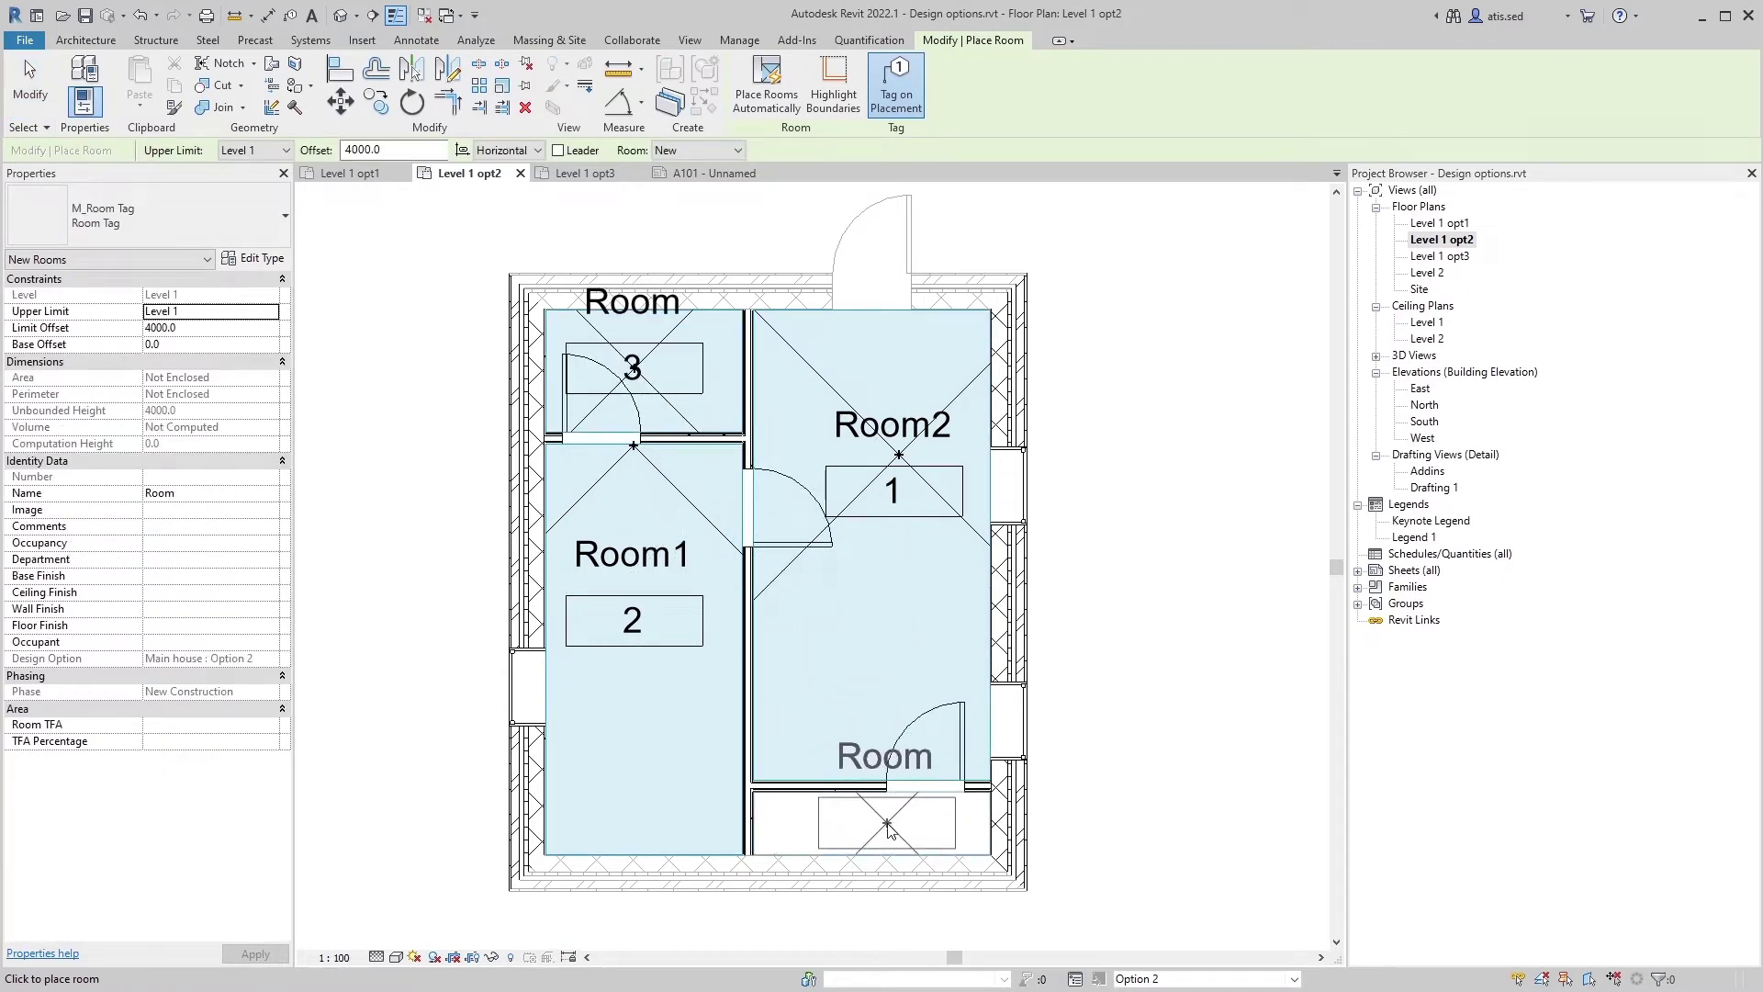
{"action": "left_click", "coordinate": [885, 820]}
{"action": "key", "text": "Escape"}
{"action": "key", "text": "Escape"}
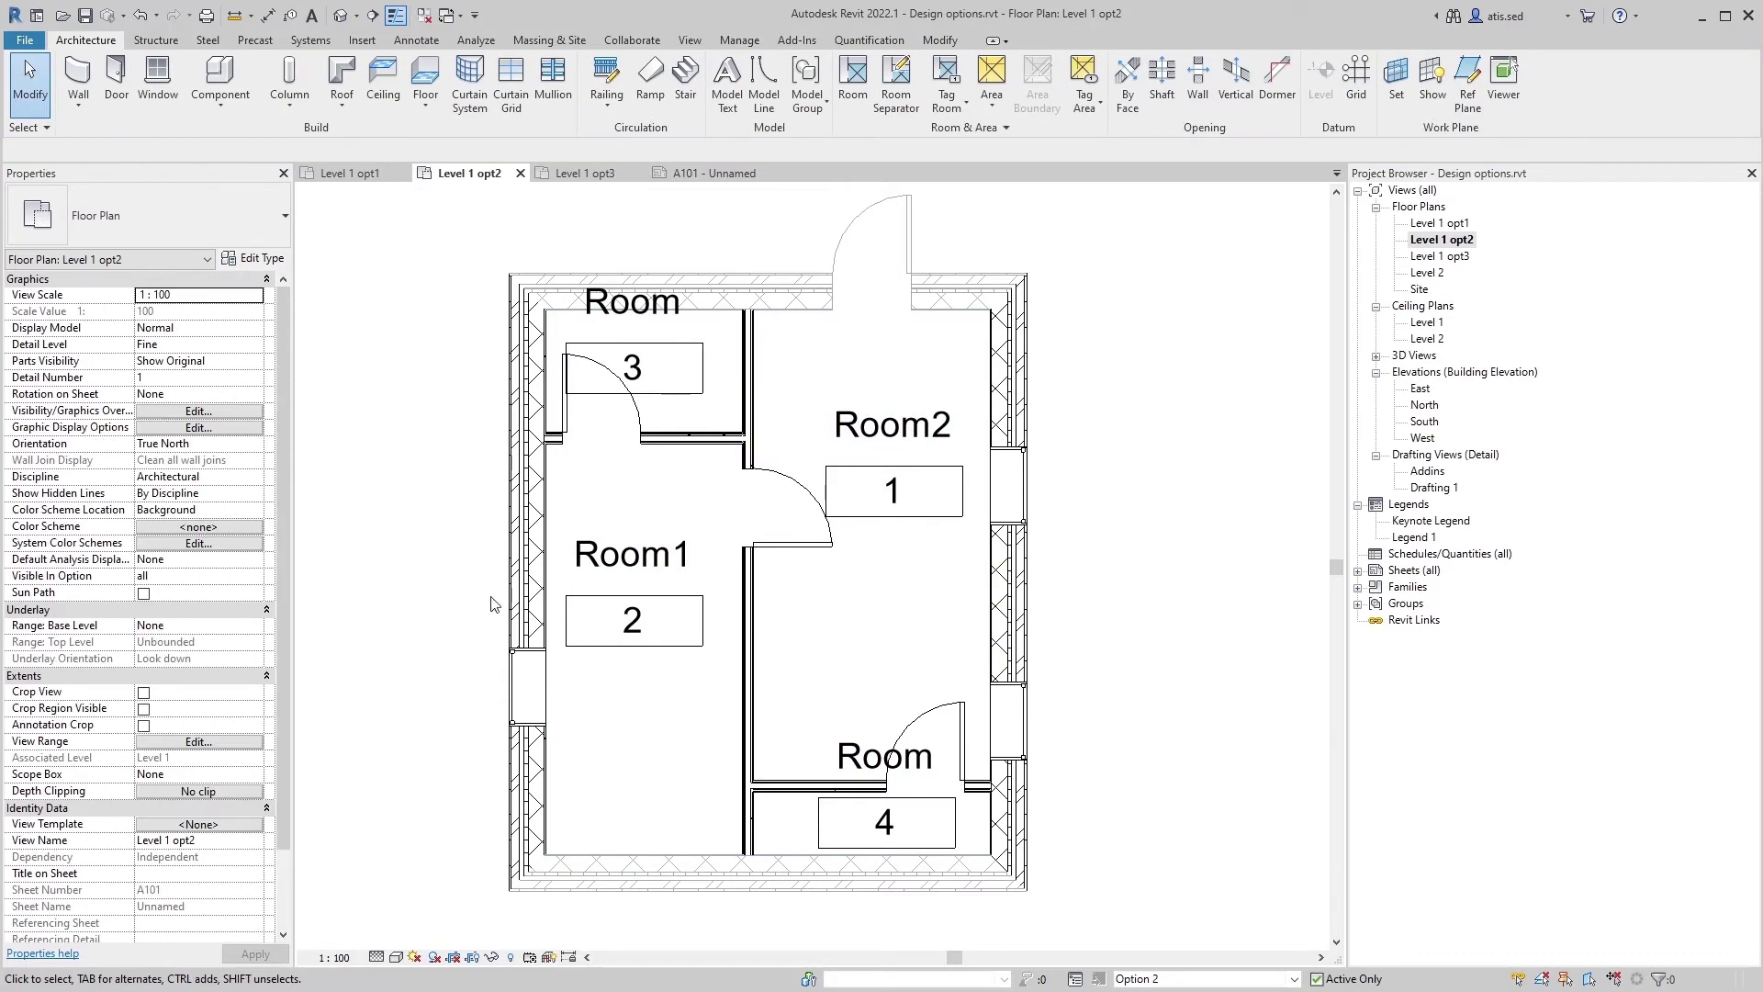
Step: Return editing to the Main Model and inspect the top door and bottom exterior wall
{"action": "left_click", "coordinate": [737, 42]}
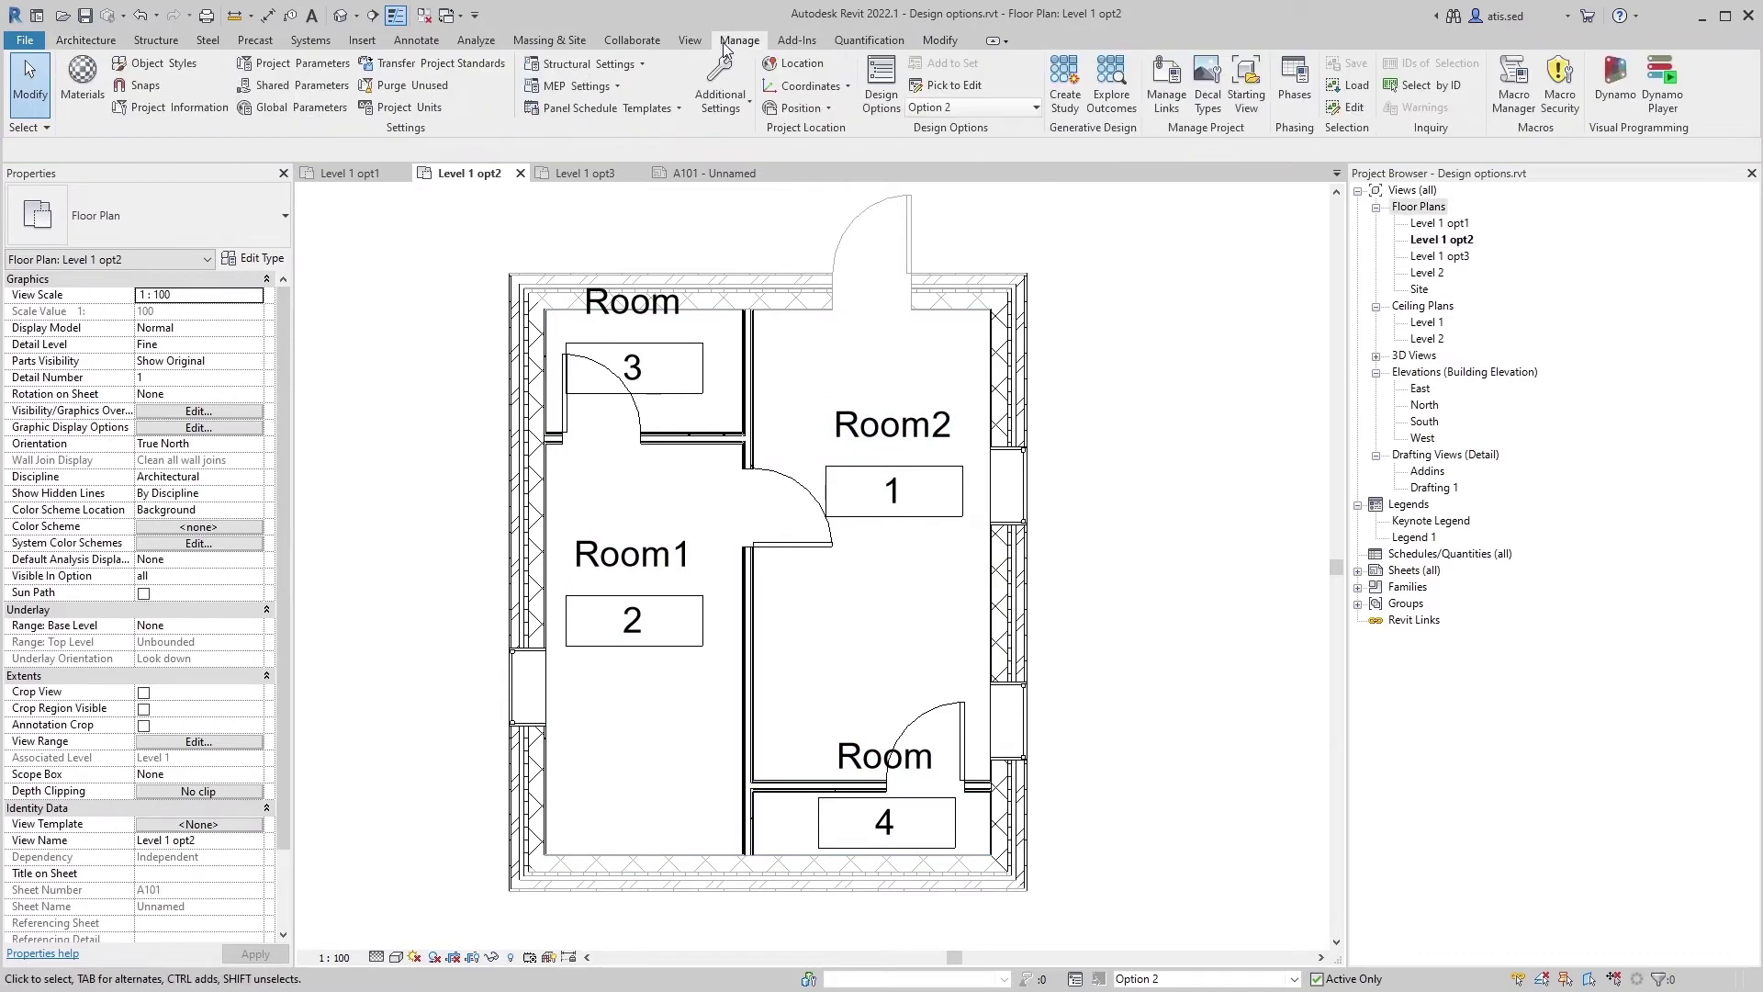
{"action": "left_click", "coordinate": [932, 108]}
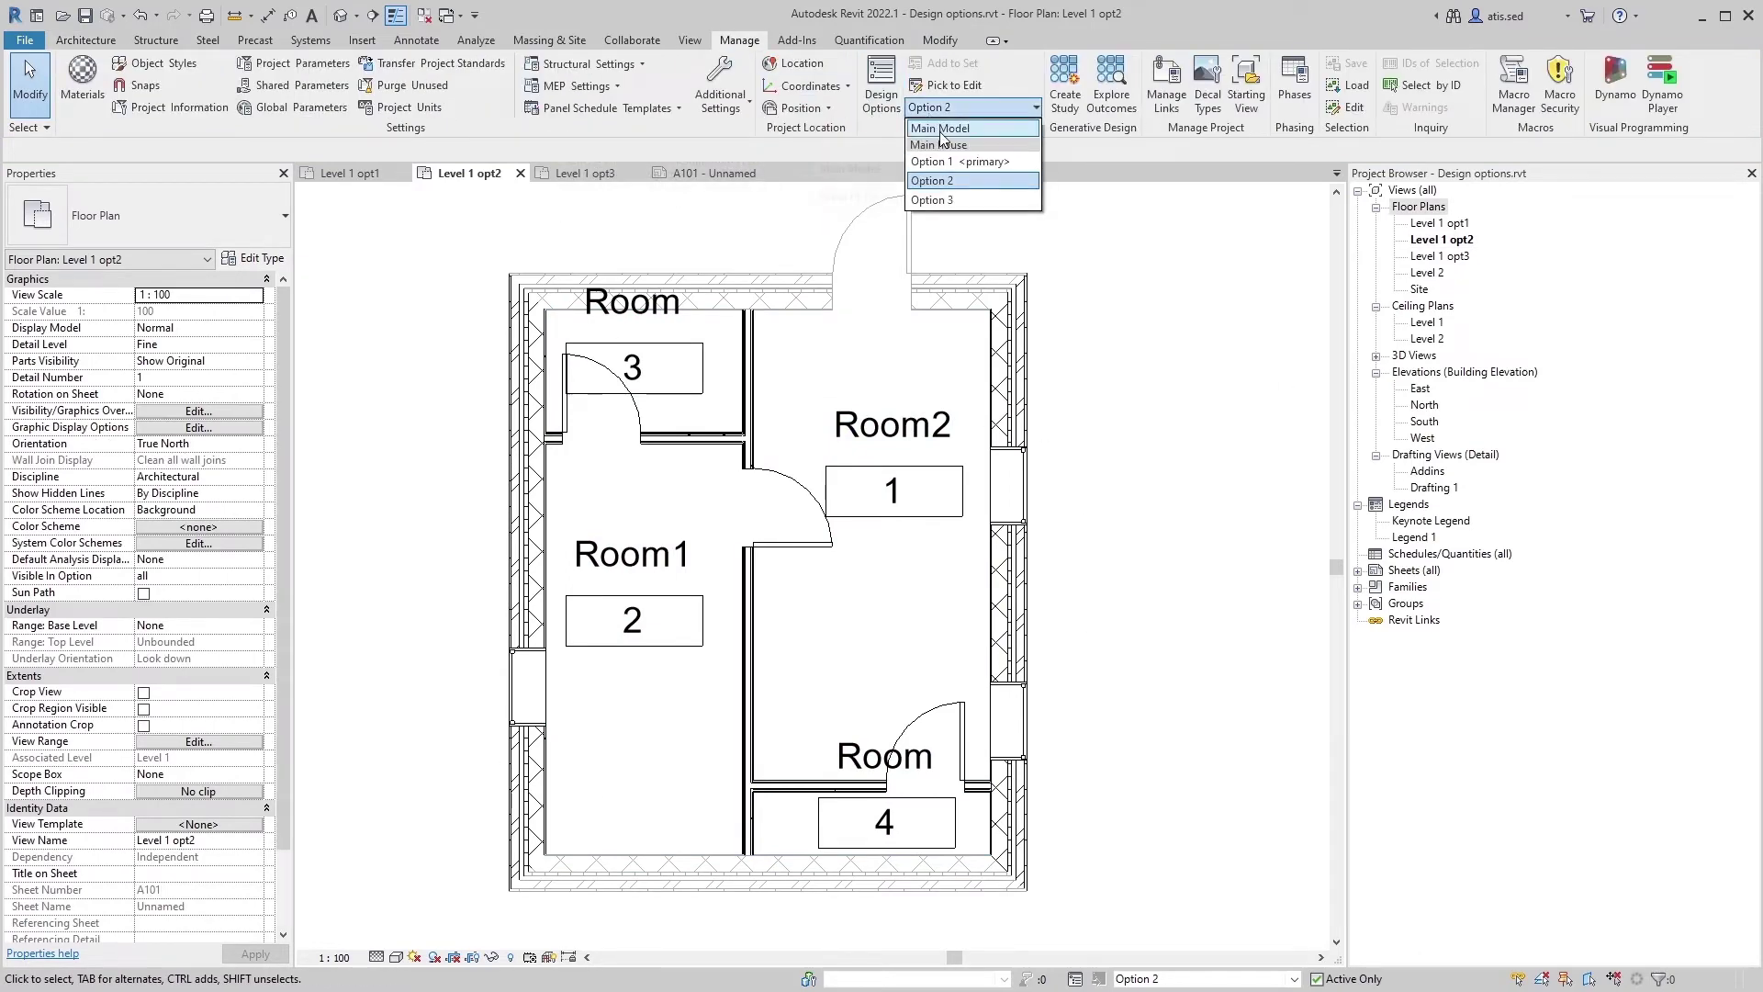
{"action": "left_click", "coordinate": [944, 128]}
{"action": "left_click", "coordinate": [909, 237]}
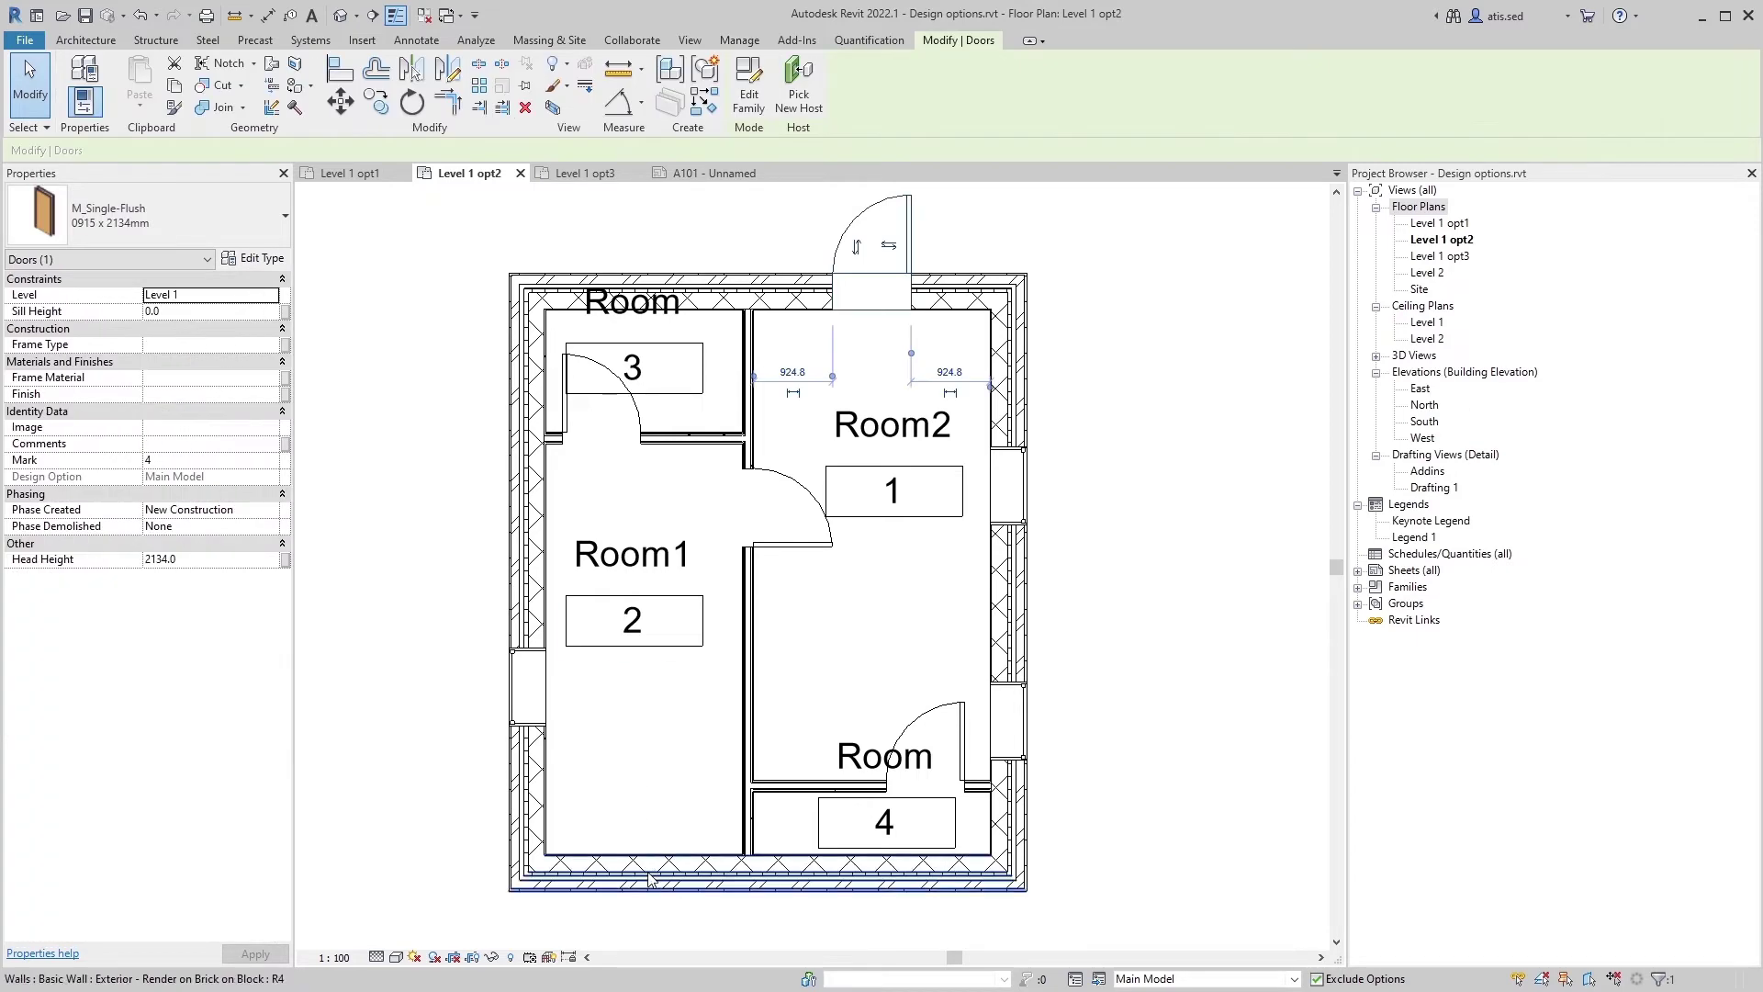
{"action": "left_click", "coordinate": [654, 854]}
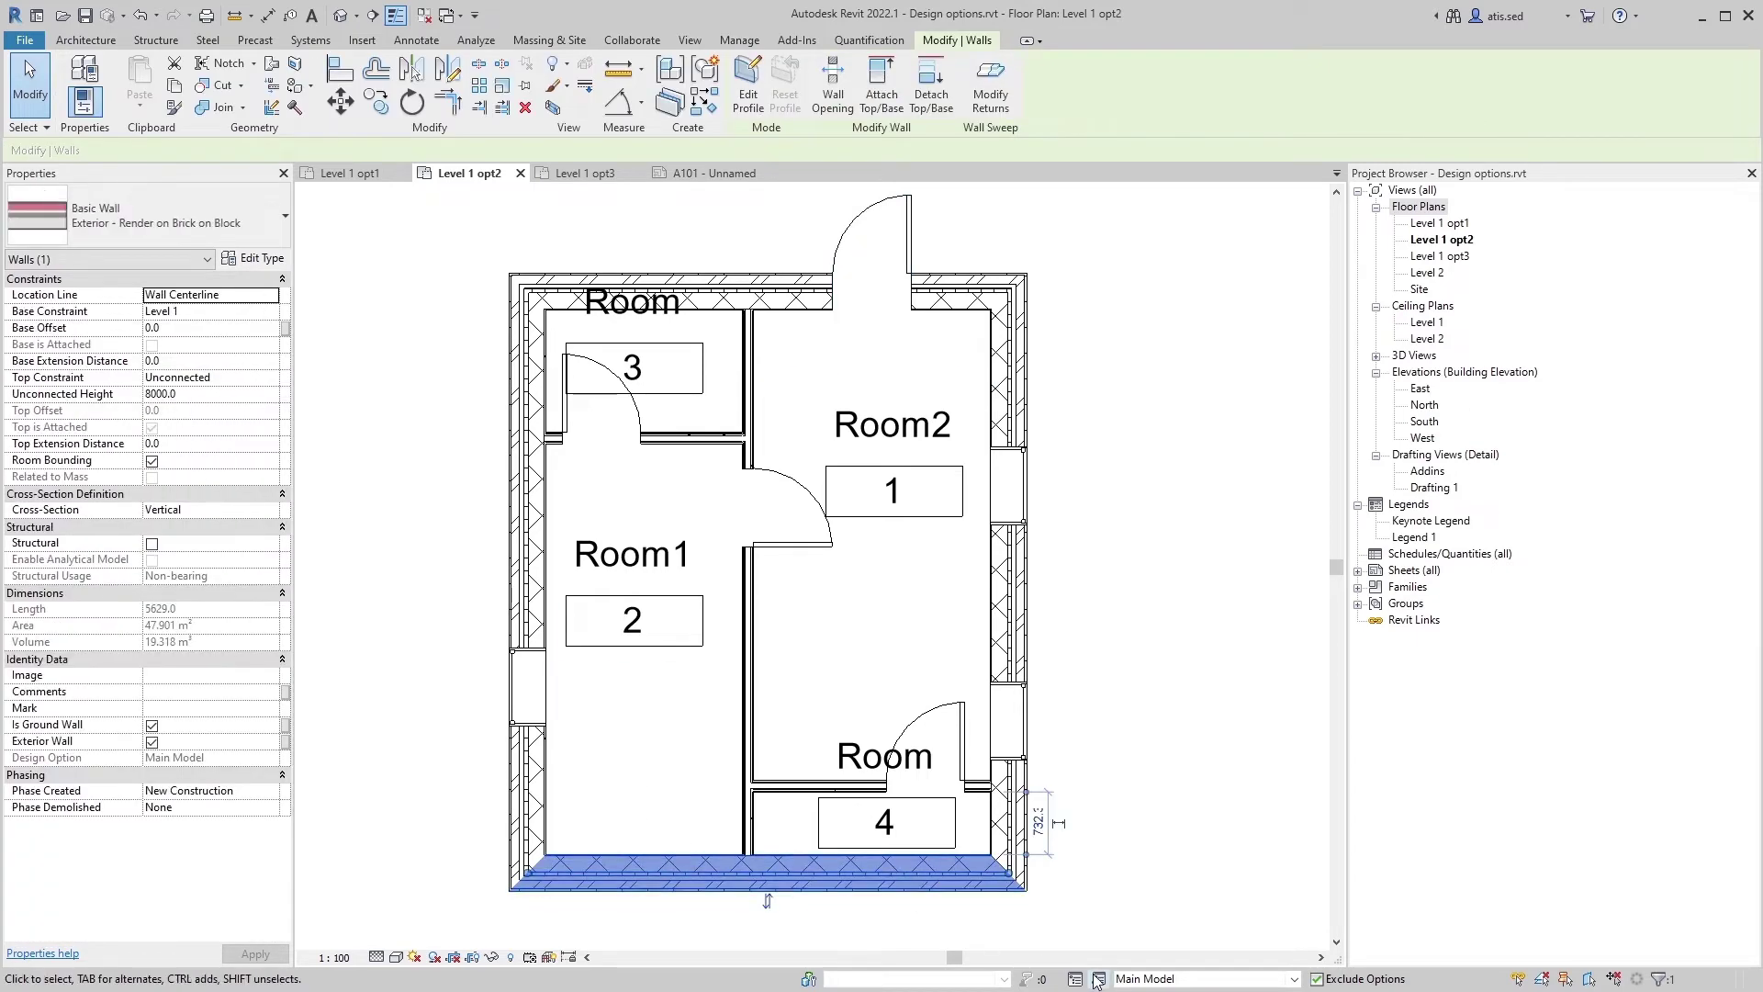
{"action": "key", "text": "Escape"}
Step: In Design Options, create an option set renamed 'Back wall' and add a second option to it
{"action": "left_click", "coordinate": [738, 40]}
{"action": "left_click", "coordinate": [879, 98]}
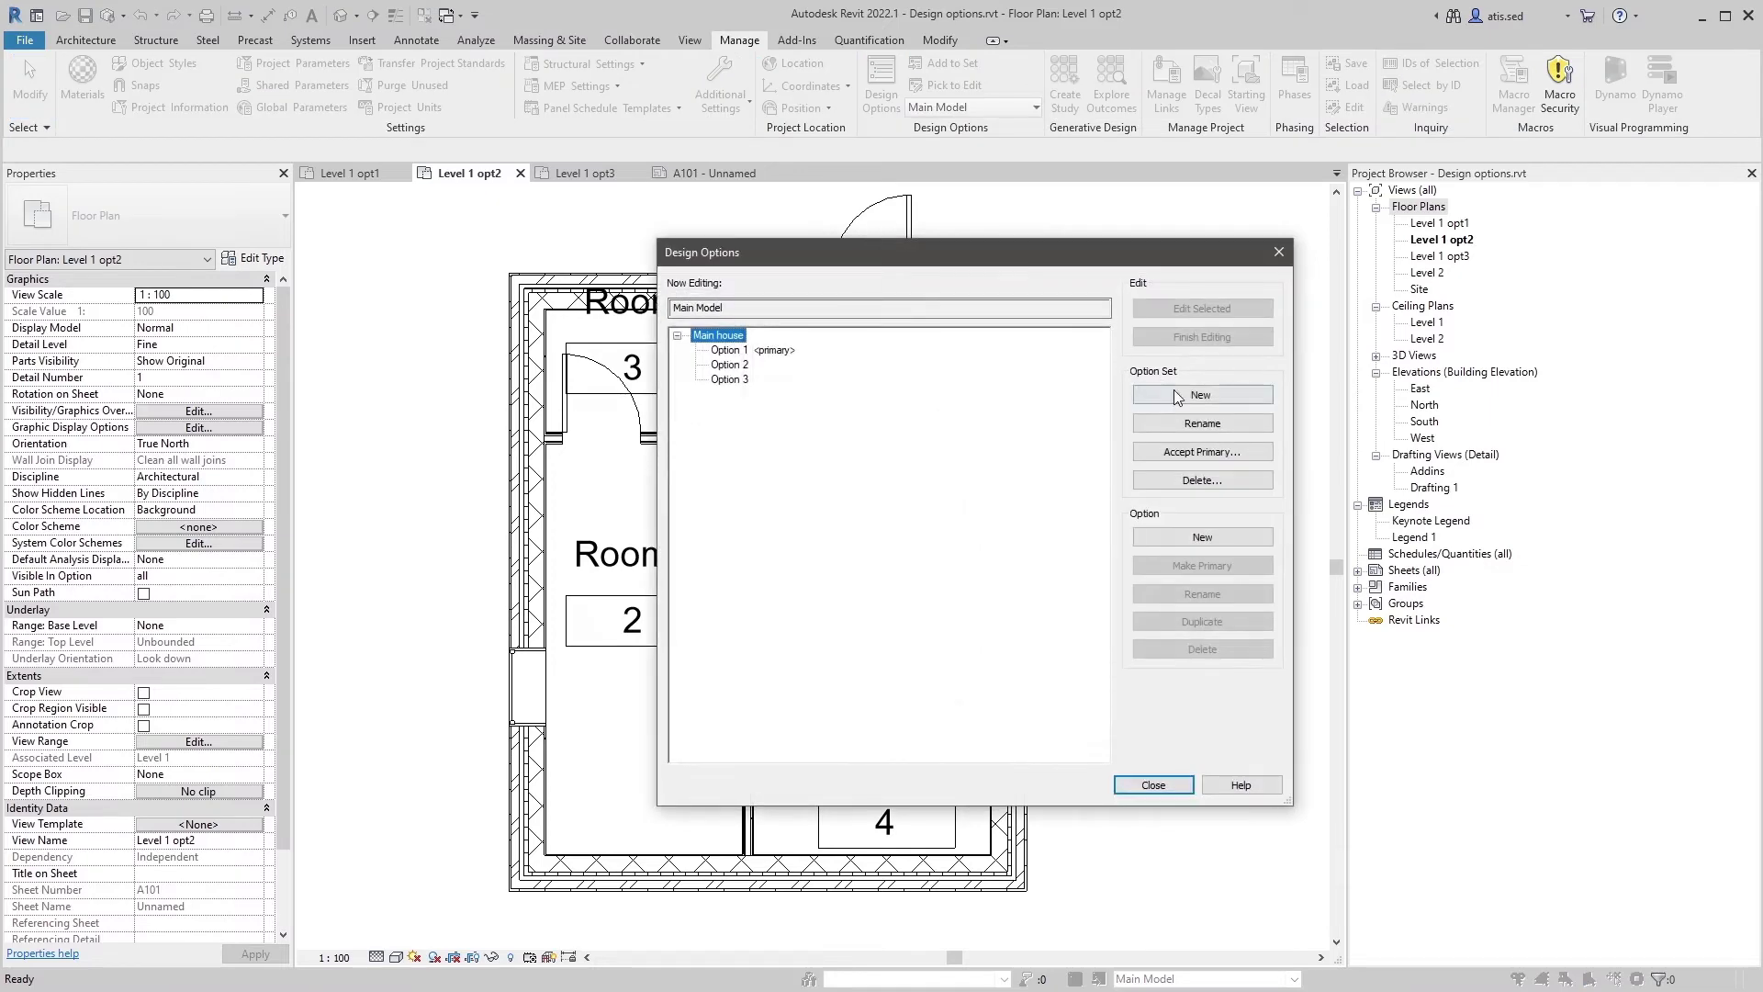
{"action": "left_click", "coordinate": [1177, 396]}
{"action": "left_click", "coordinate": [721, 394]}
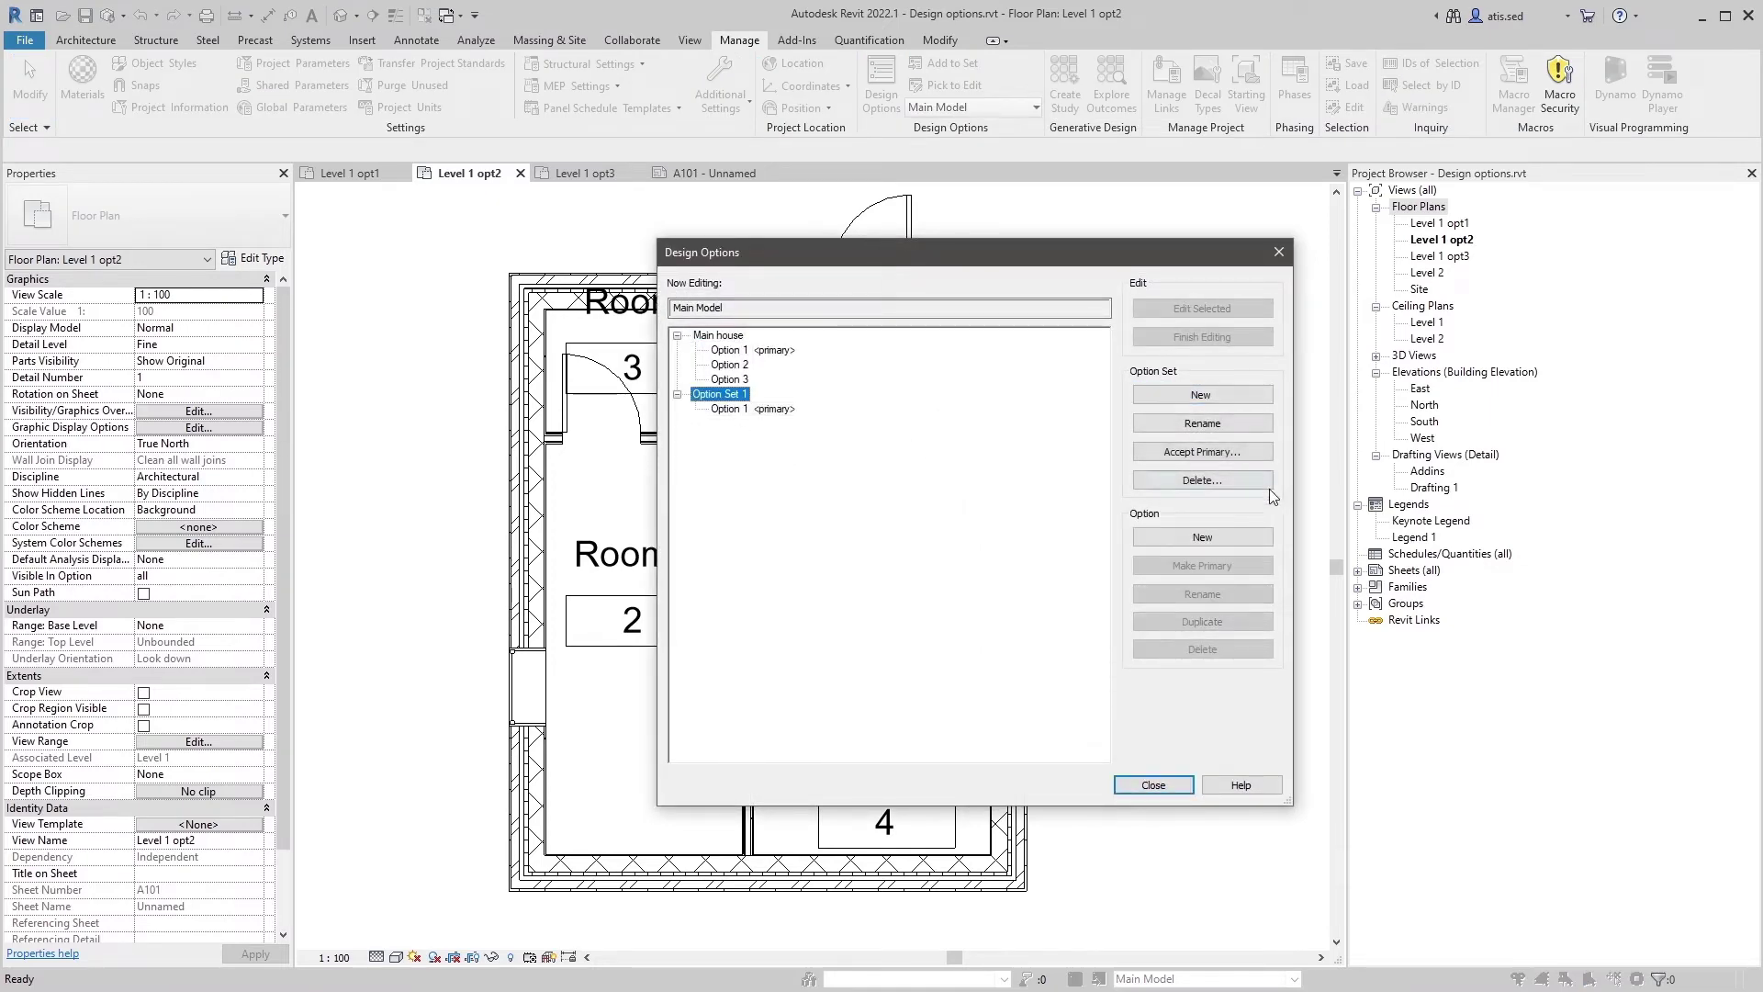
{"action": "left_click", "coordinate": [1194, 426]}
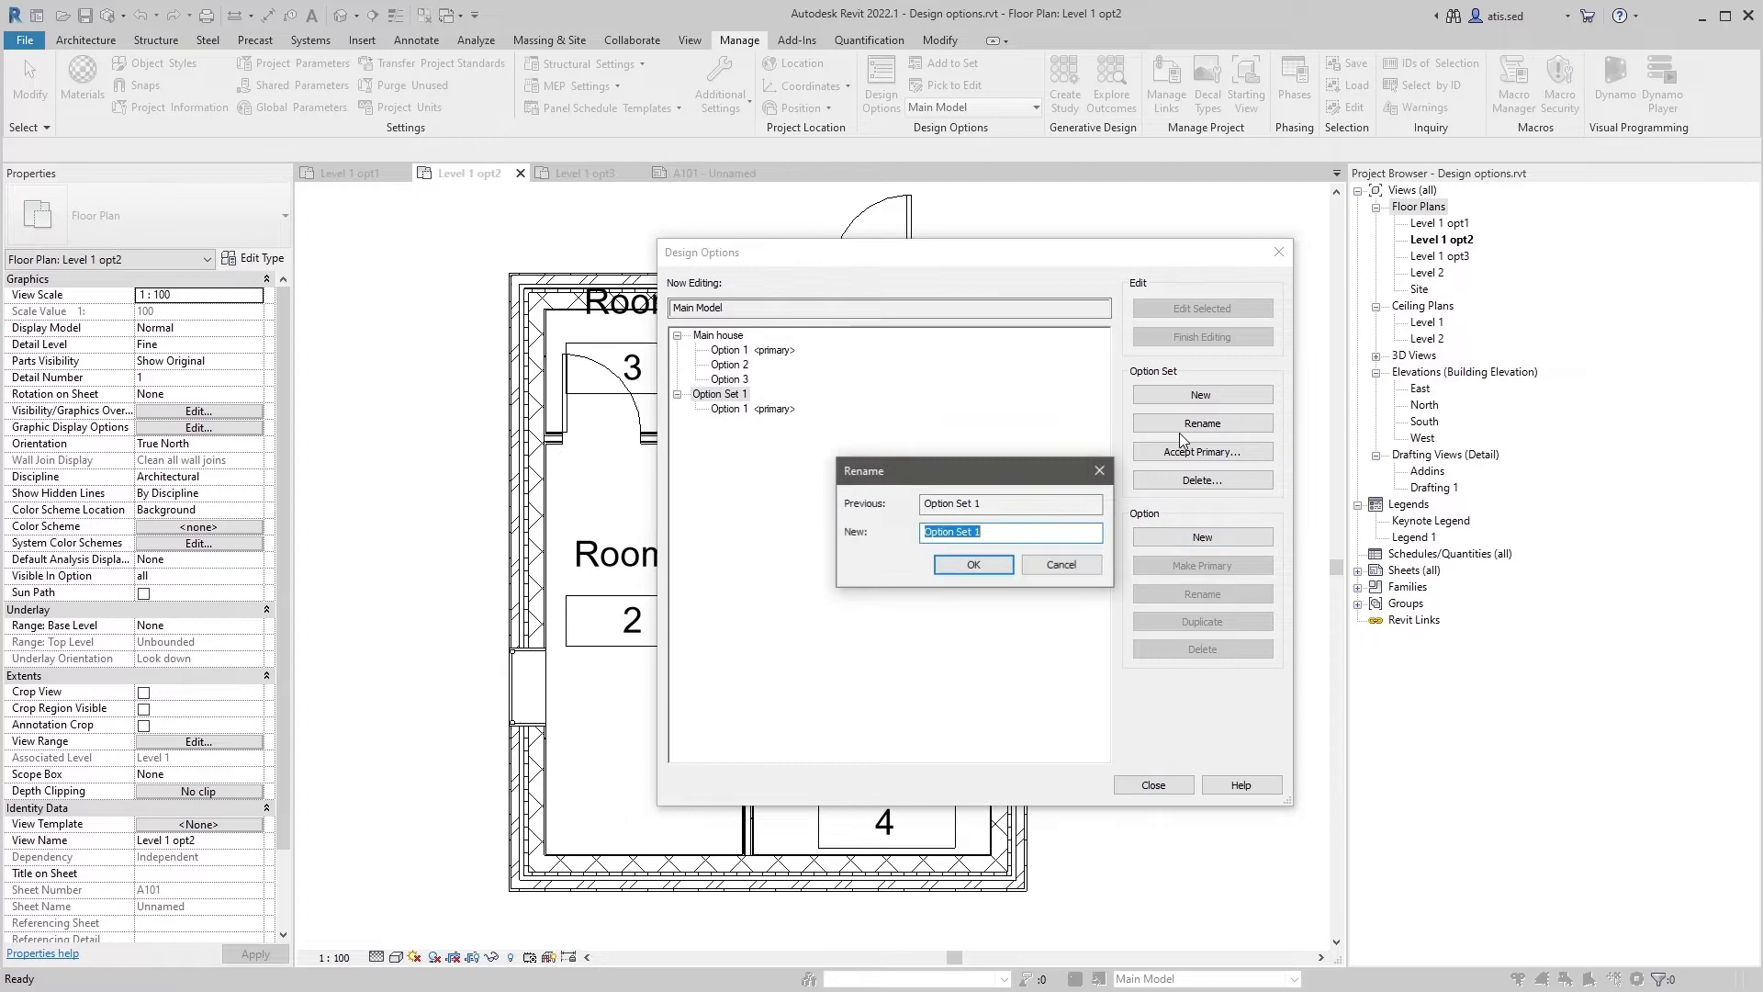
{"action": "type", "text": "Back wall"}
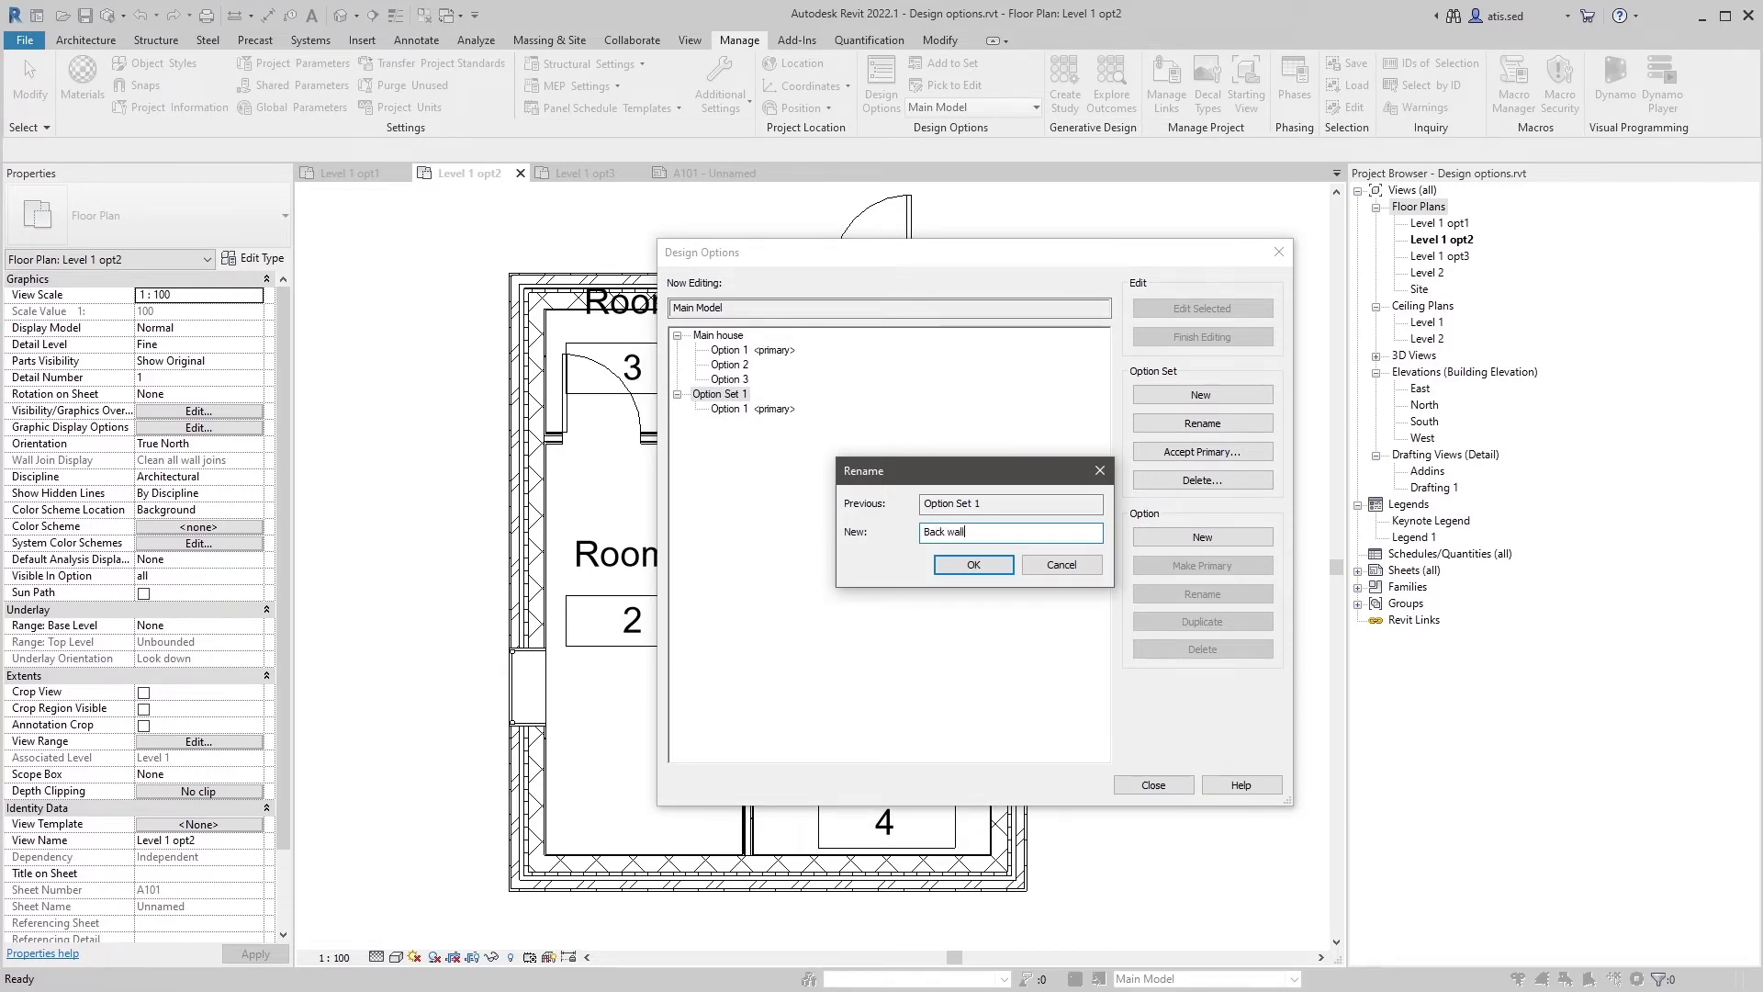
{"action": "left_click", "coordinate": [972, 563]}
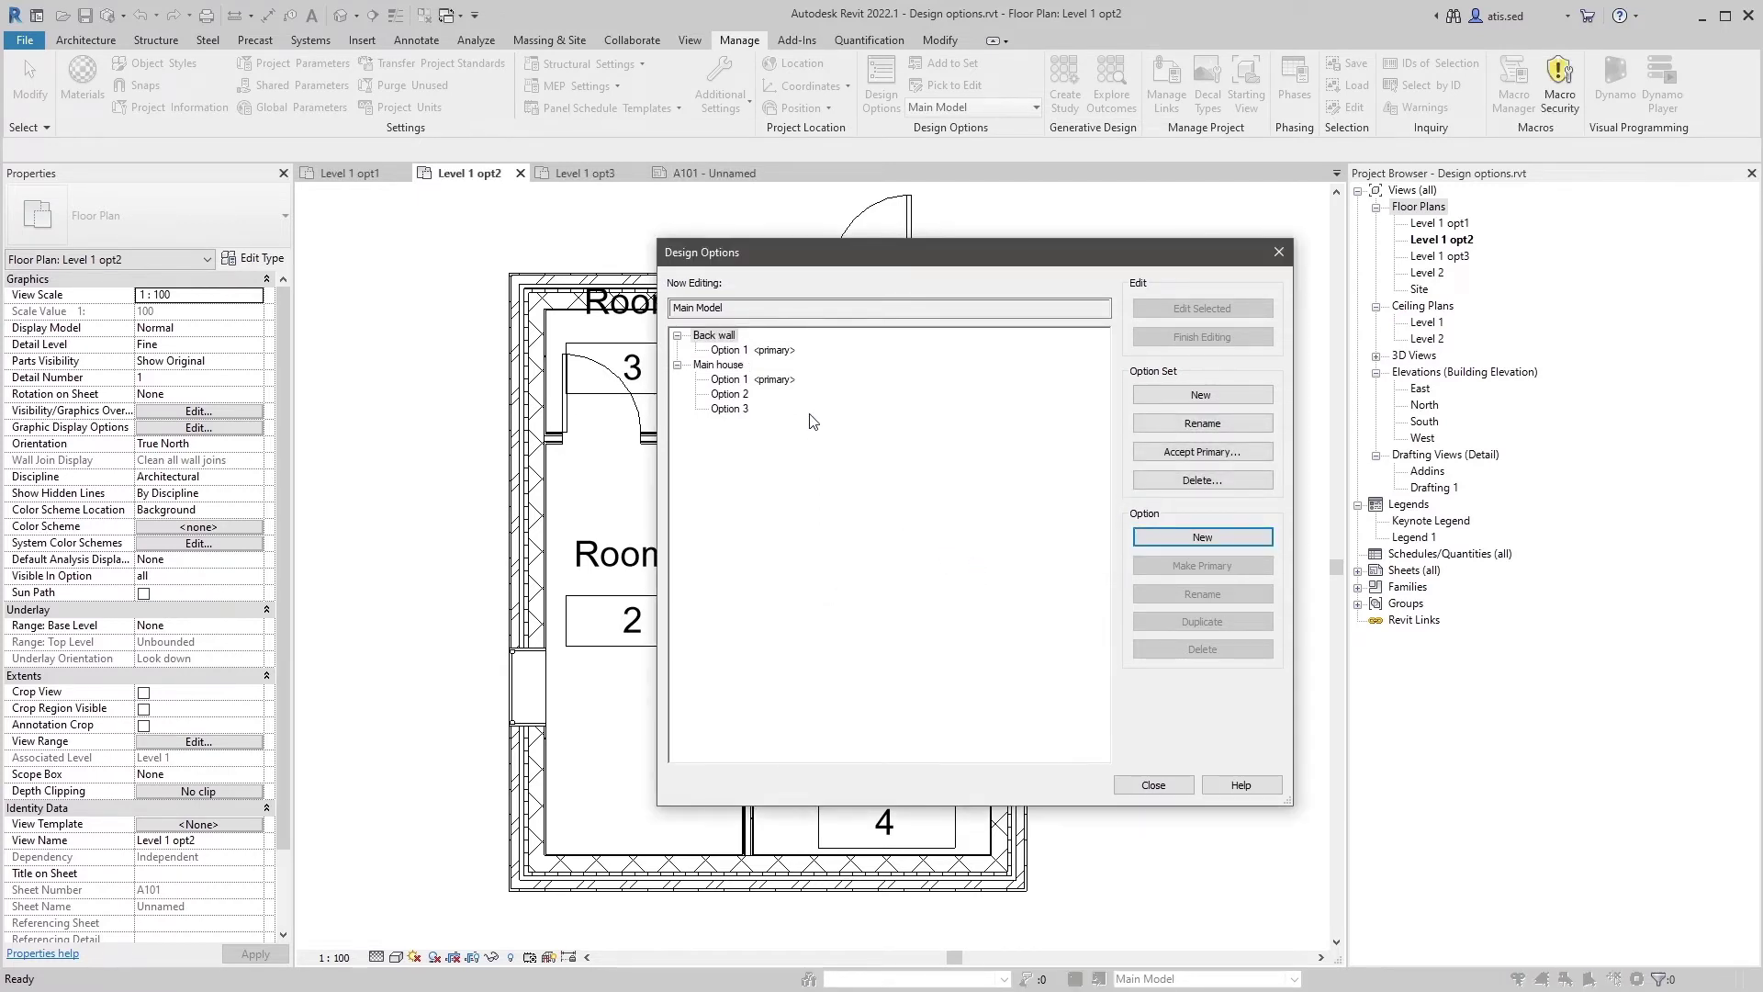
{"action": "left_click", "coordinate": [770, 353]}
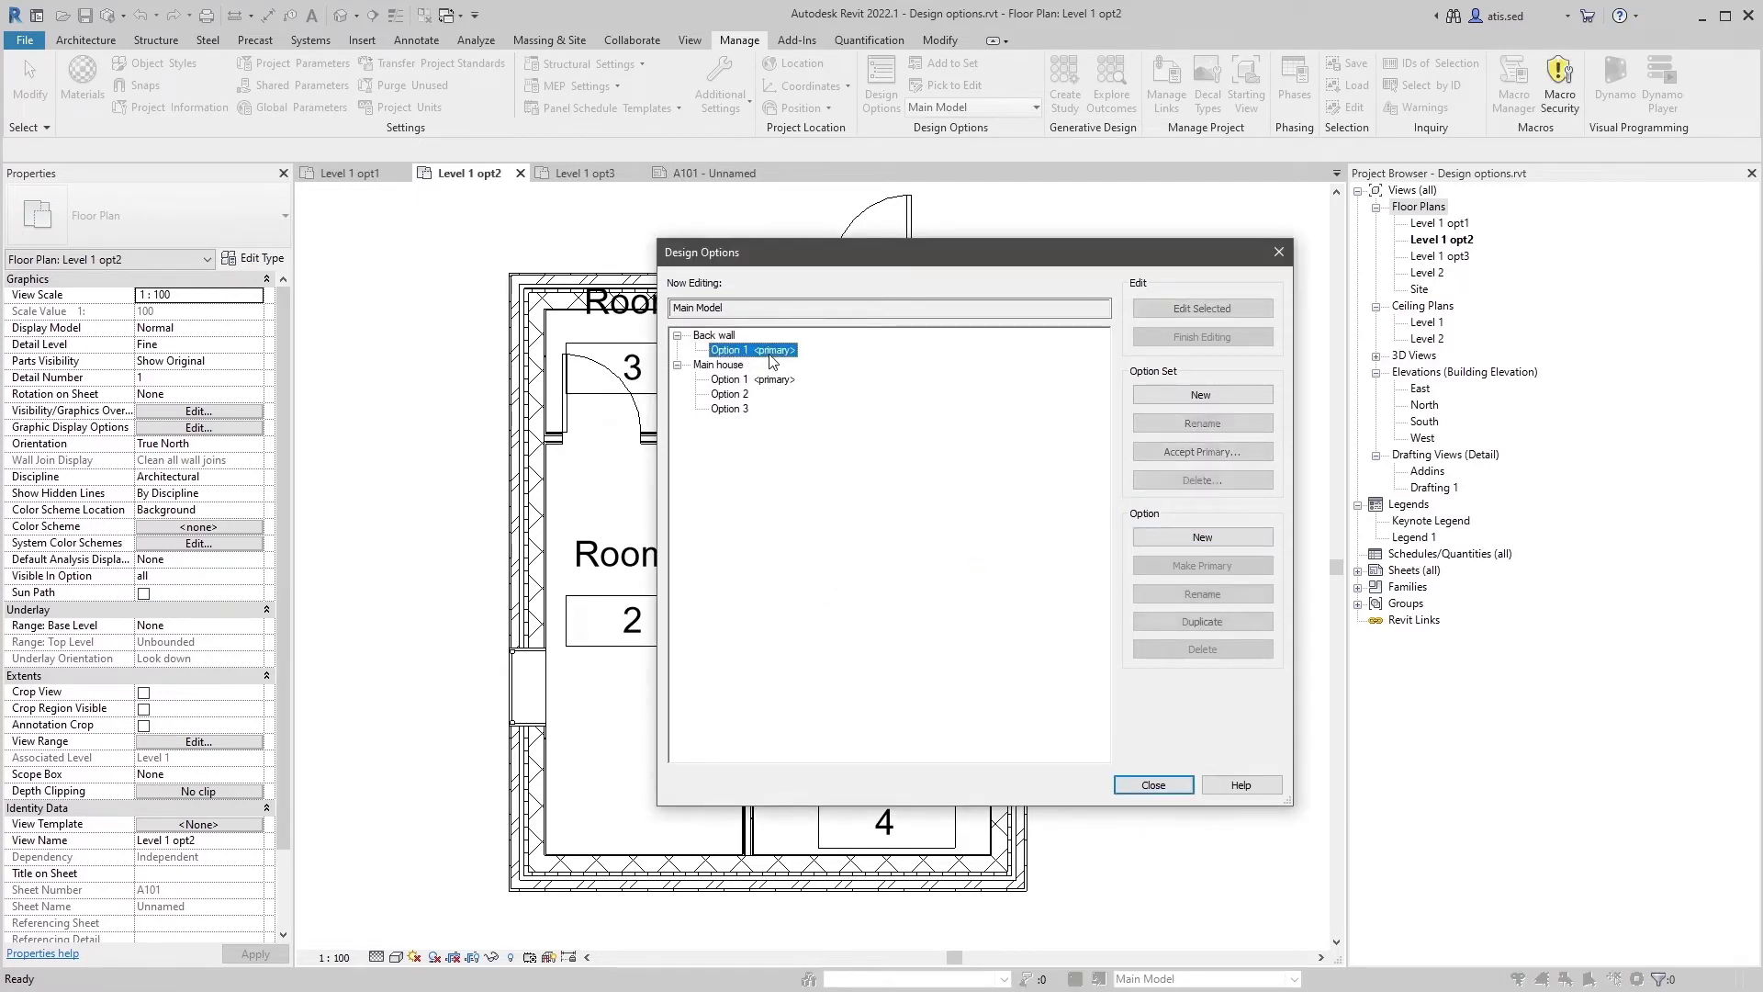
{"action": "left_click", "coordinate": [1197, 542]}
{"action": "left_click", "coordinate": [715, 335]}
Step: Add the bottom exterior wall to the Back wall option set with Options 1 and 2
{"action": "left_click", "coordinate": [1154, 785]}
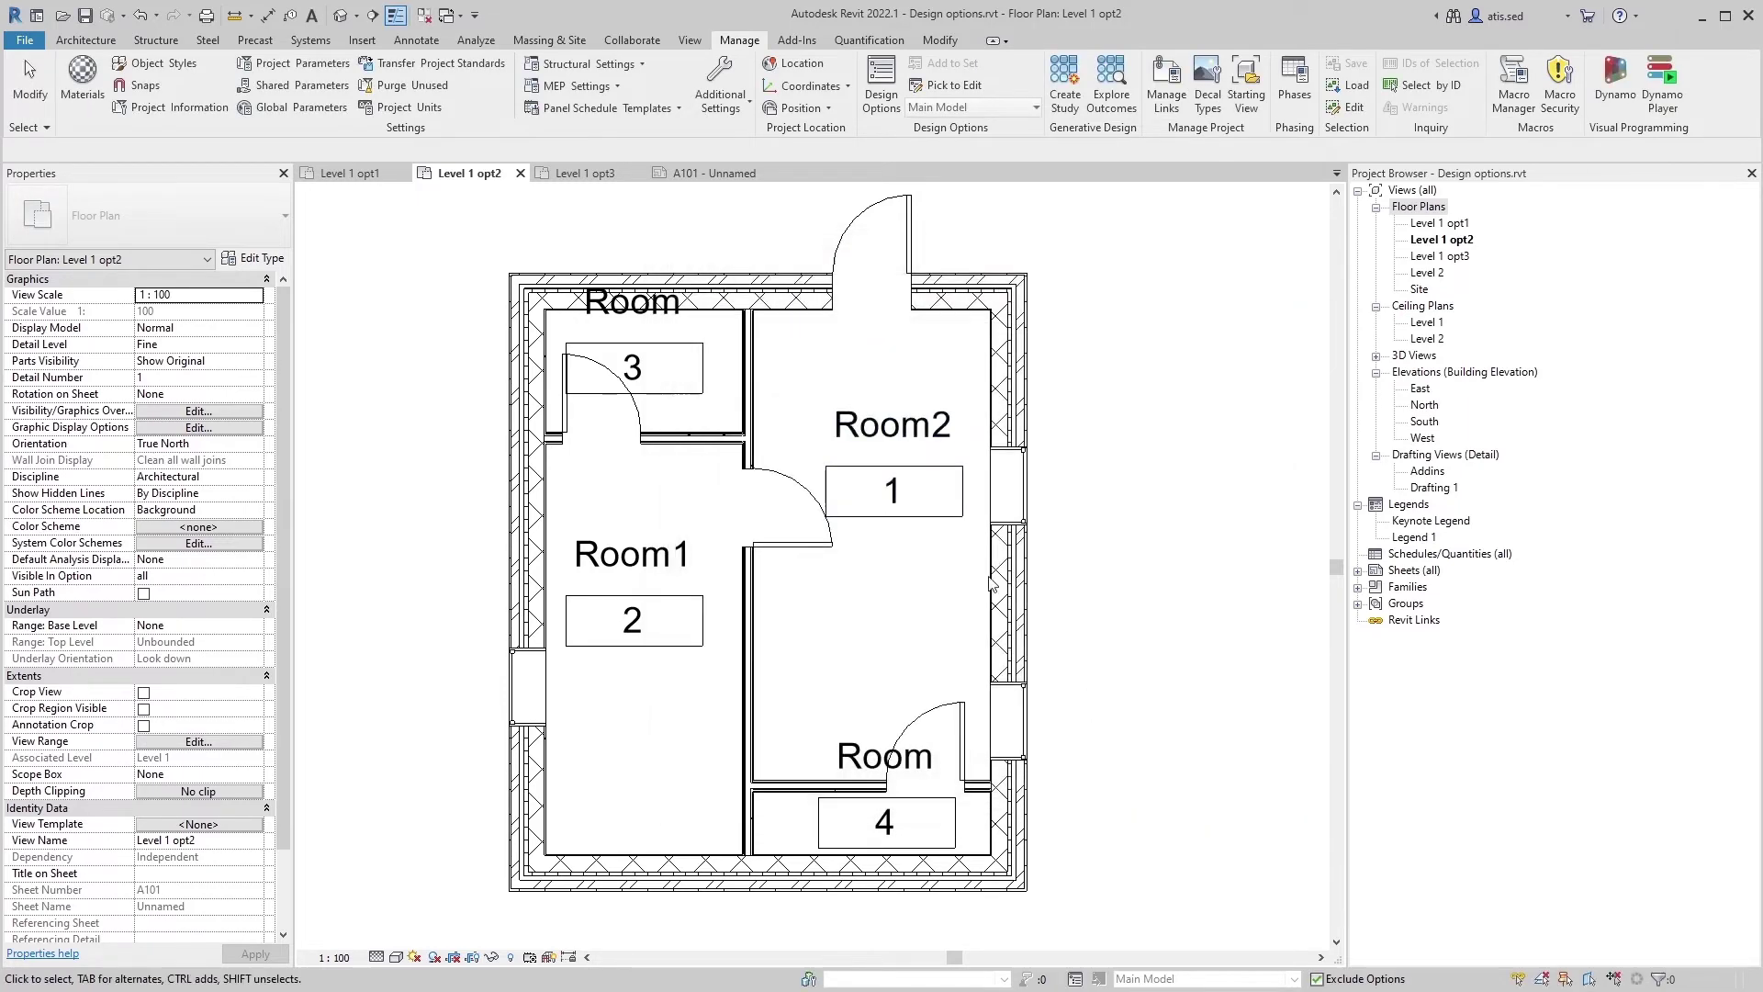
{"action": "left_click", "coordinate": [687, 873]}
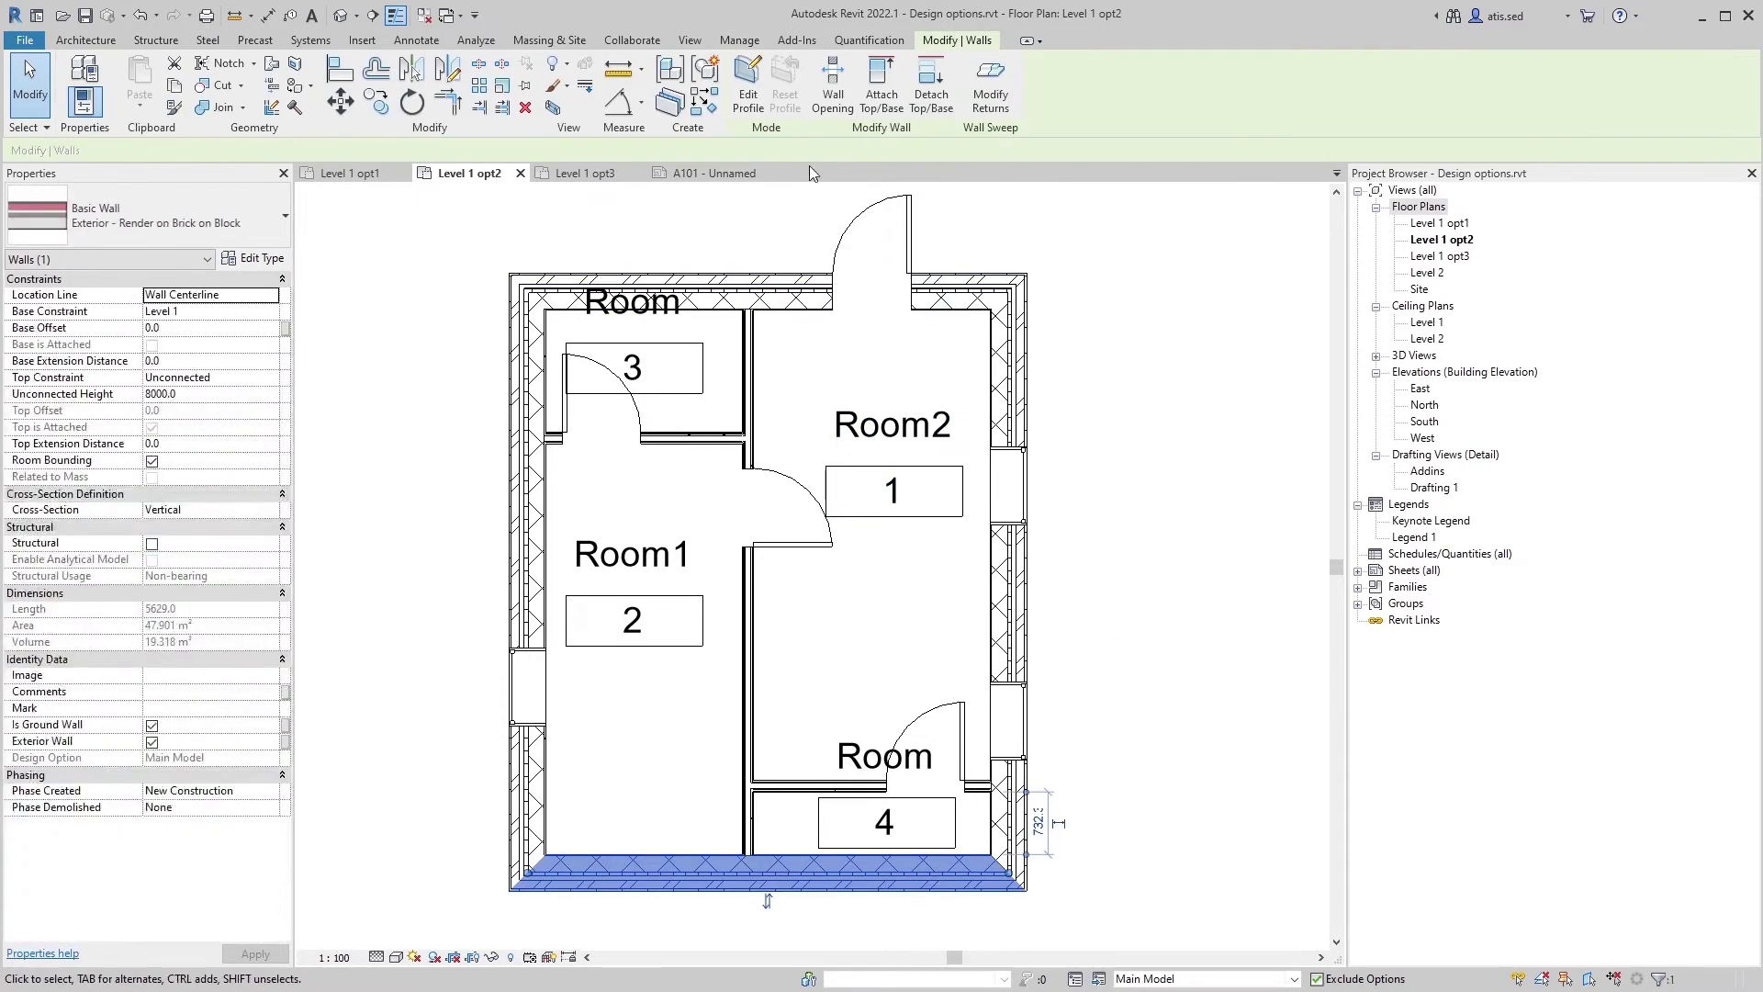
{"action": "left_click", "coordinate": [739, 41]}
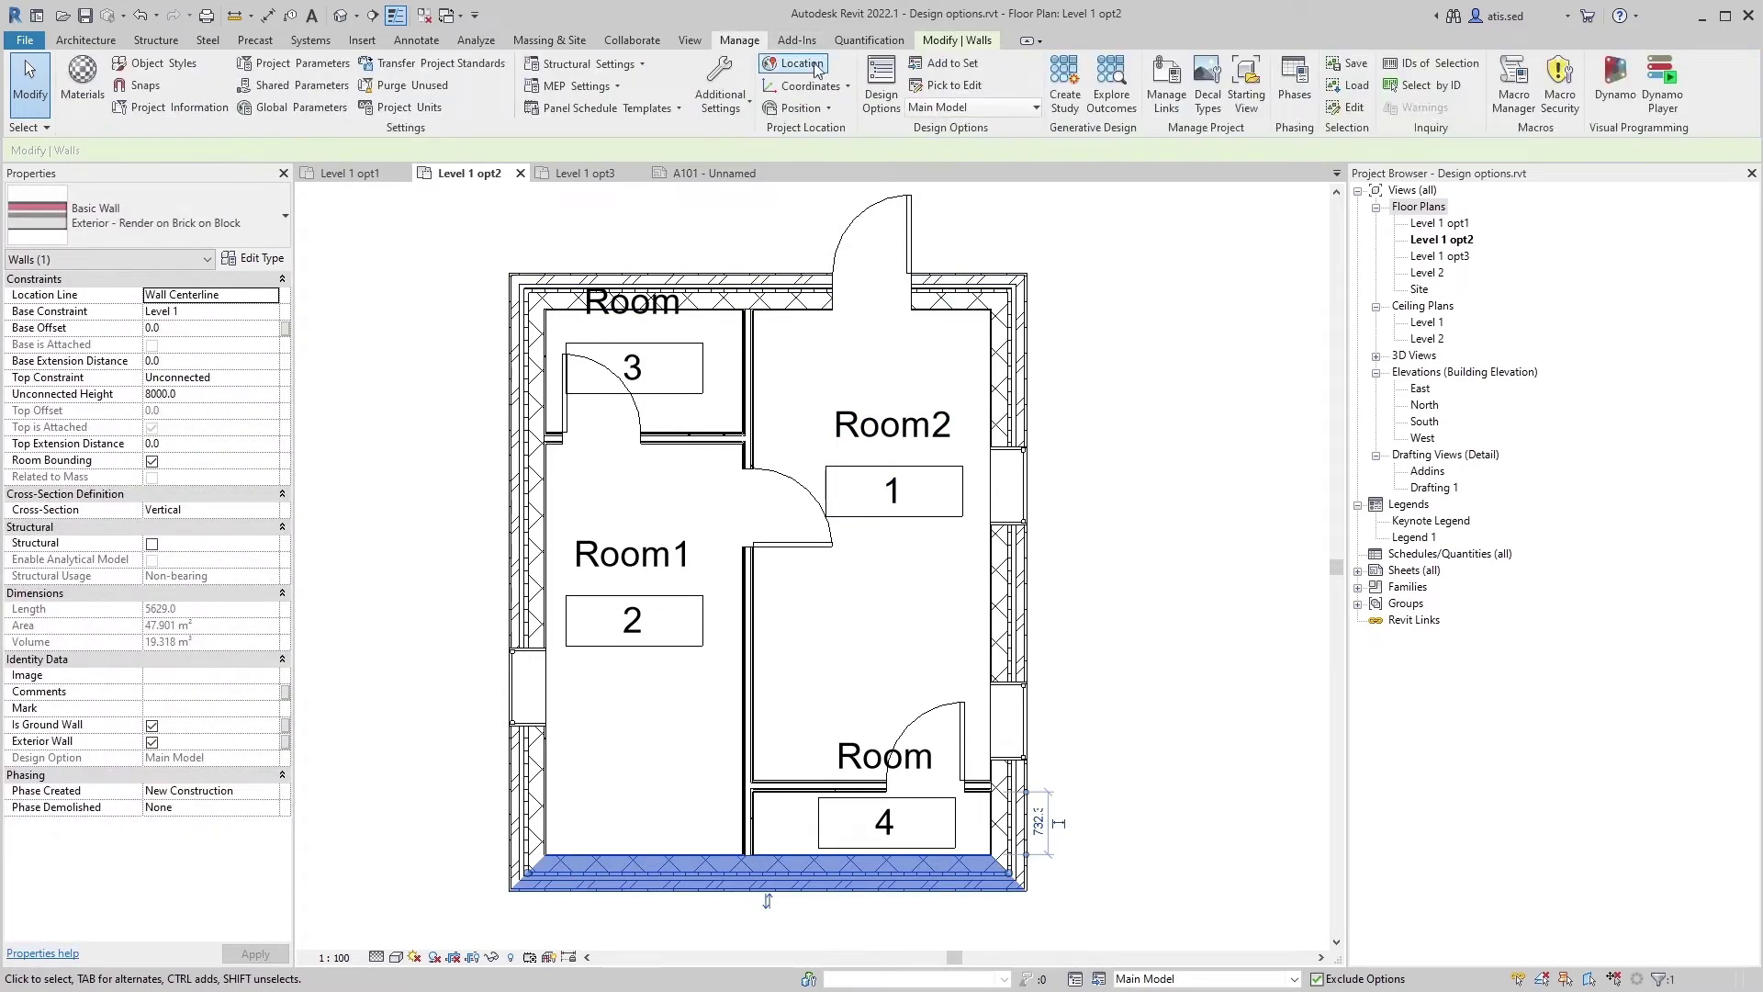
{"action": "left_click", "coordinate": [946, 63]}
{"action": "left_click", "coordinate": [805, 403]}
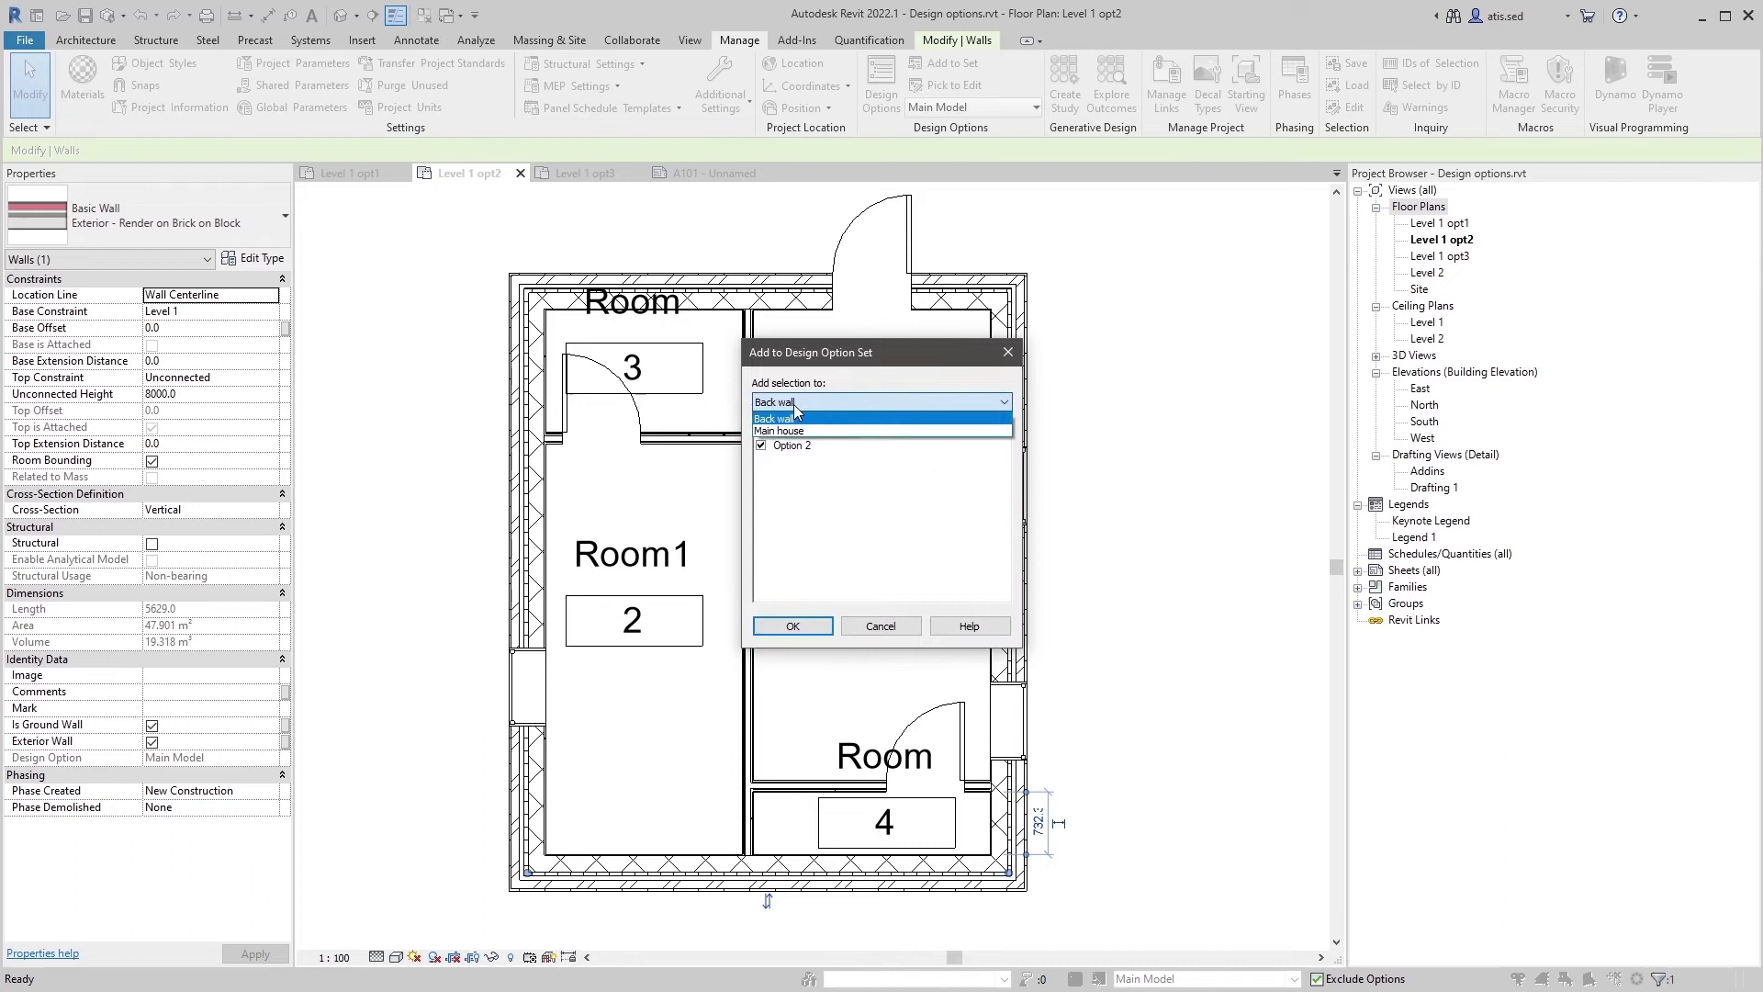
{"action": "left_click", "coordinate": [796, 418]}
{"action": "left_click", "coordinate": [803, 402]}
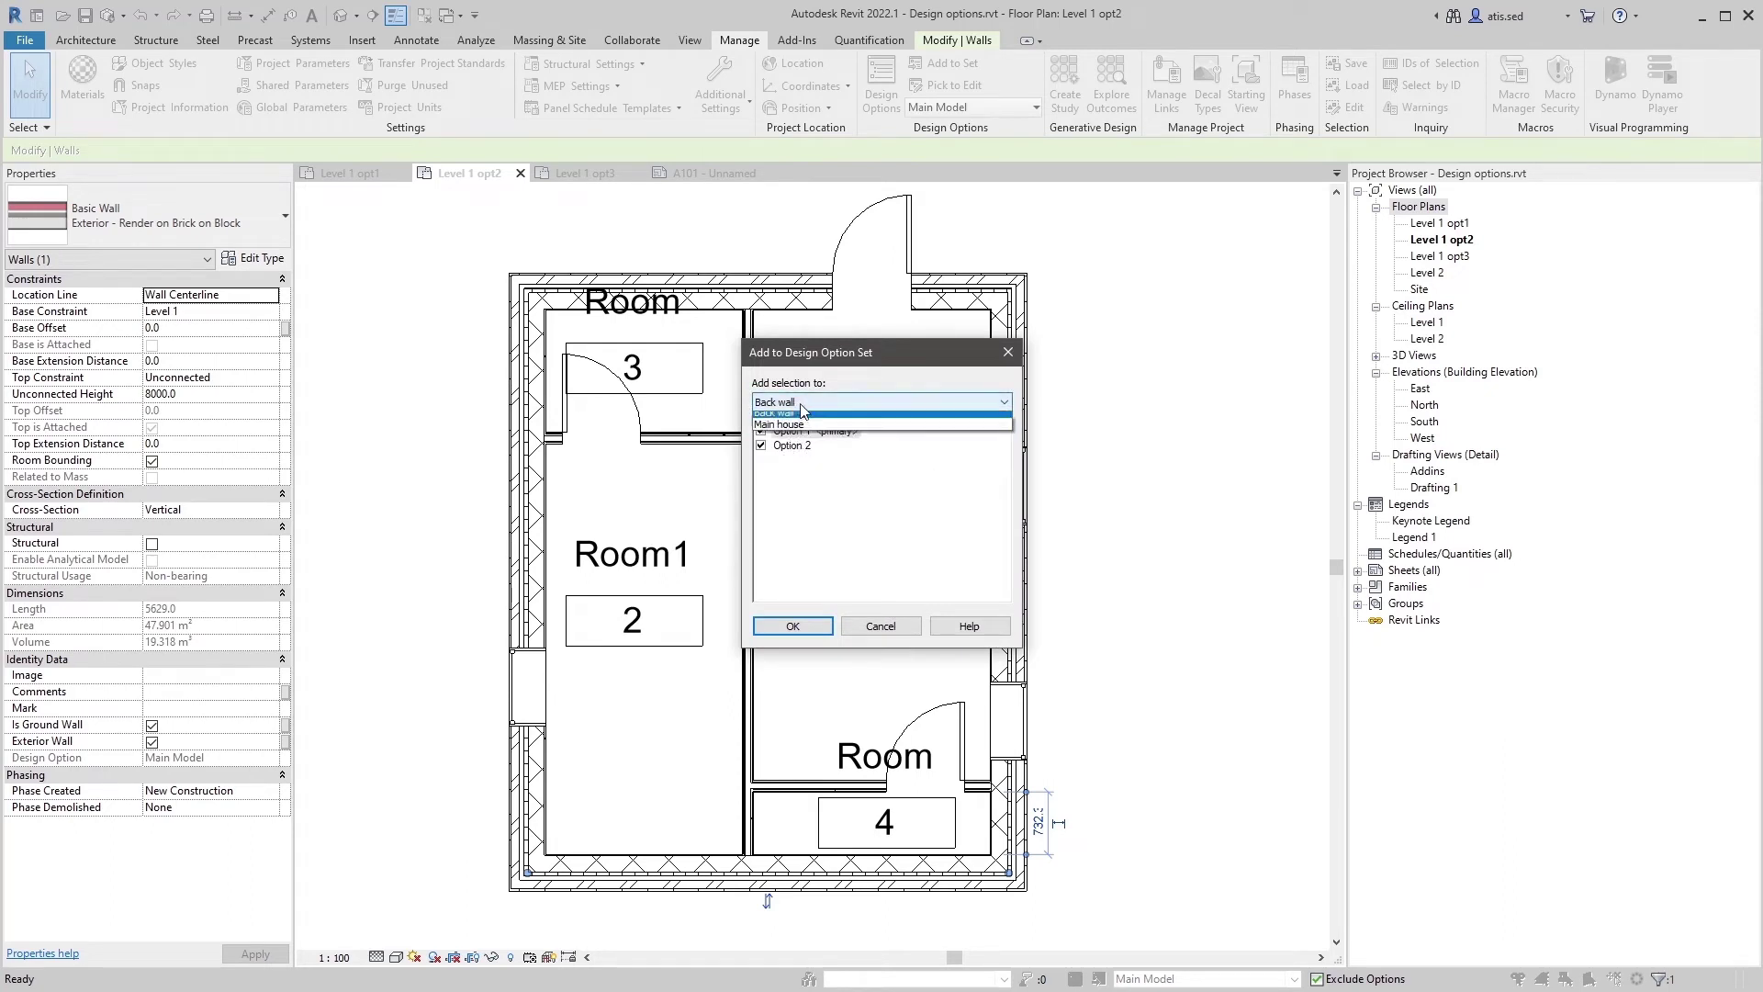
{"action": "left_click", "coordinate": [795, 437]}
{"action": "left_click", "coordinate": [799, 402]}
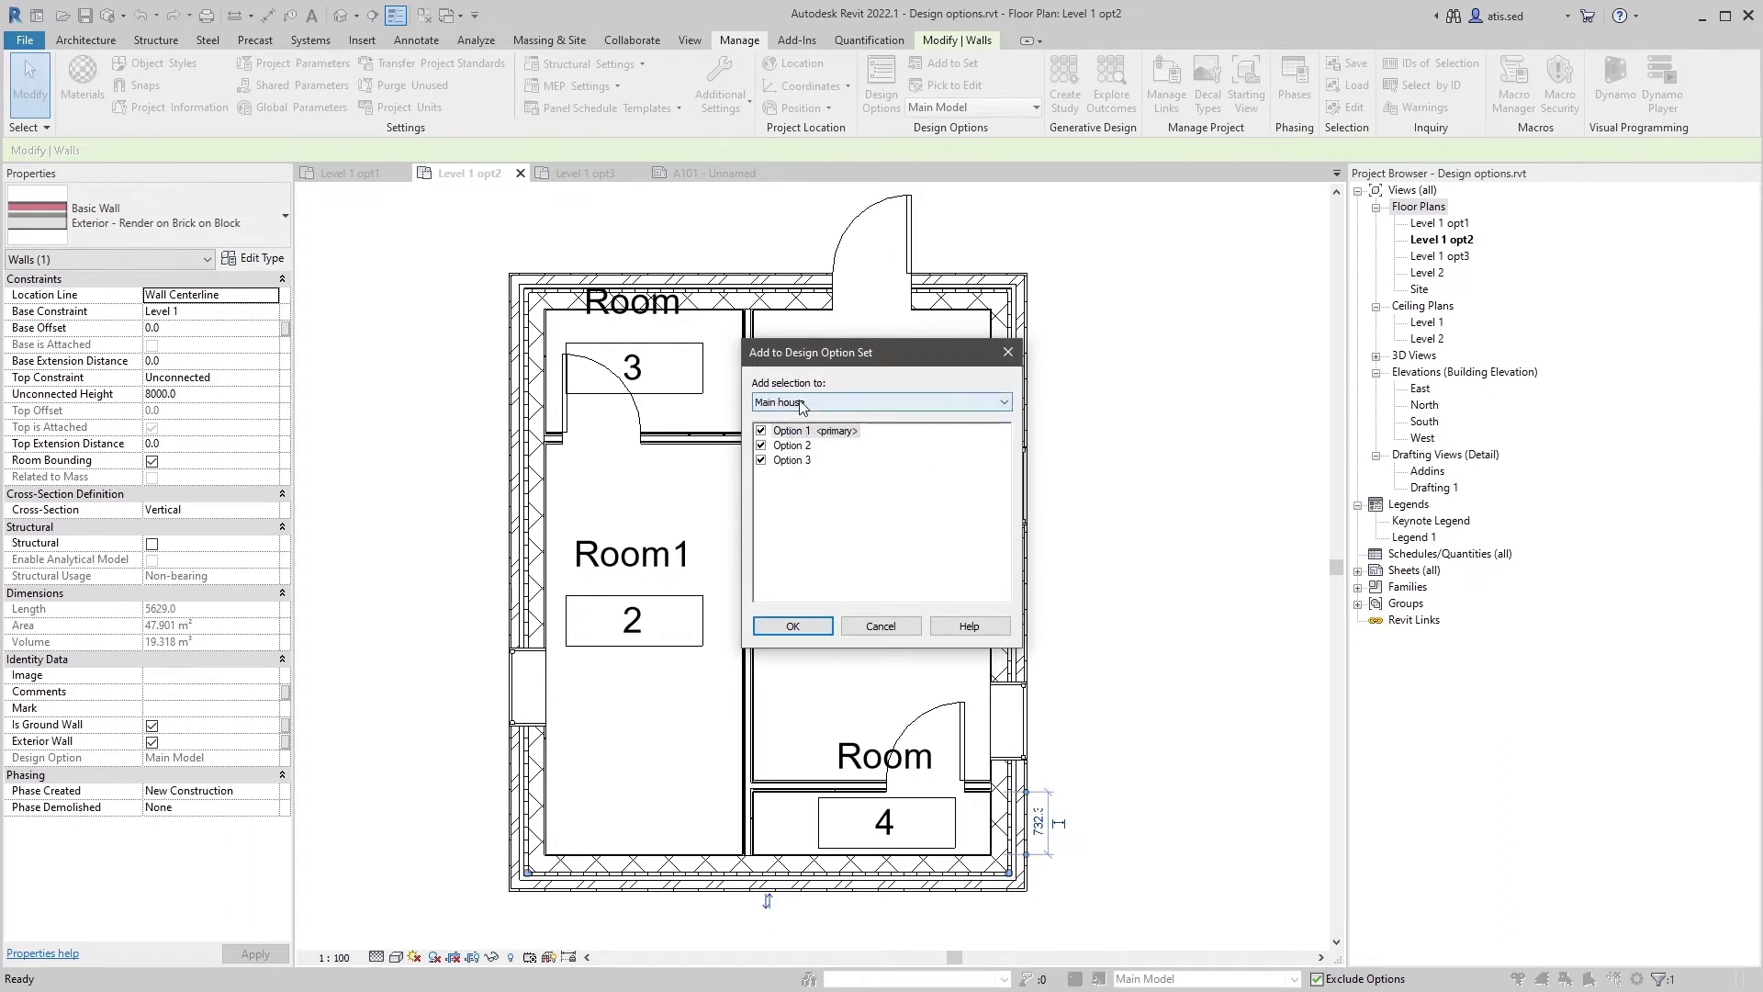
{"action": "left_click", "coordinate": [787, 419]}
{"action": "left_click", "coordinate": [769, 629]}
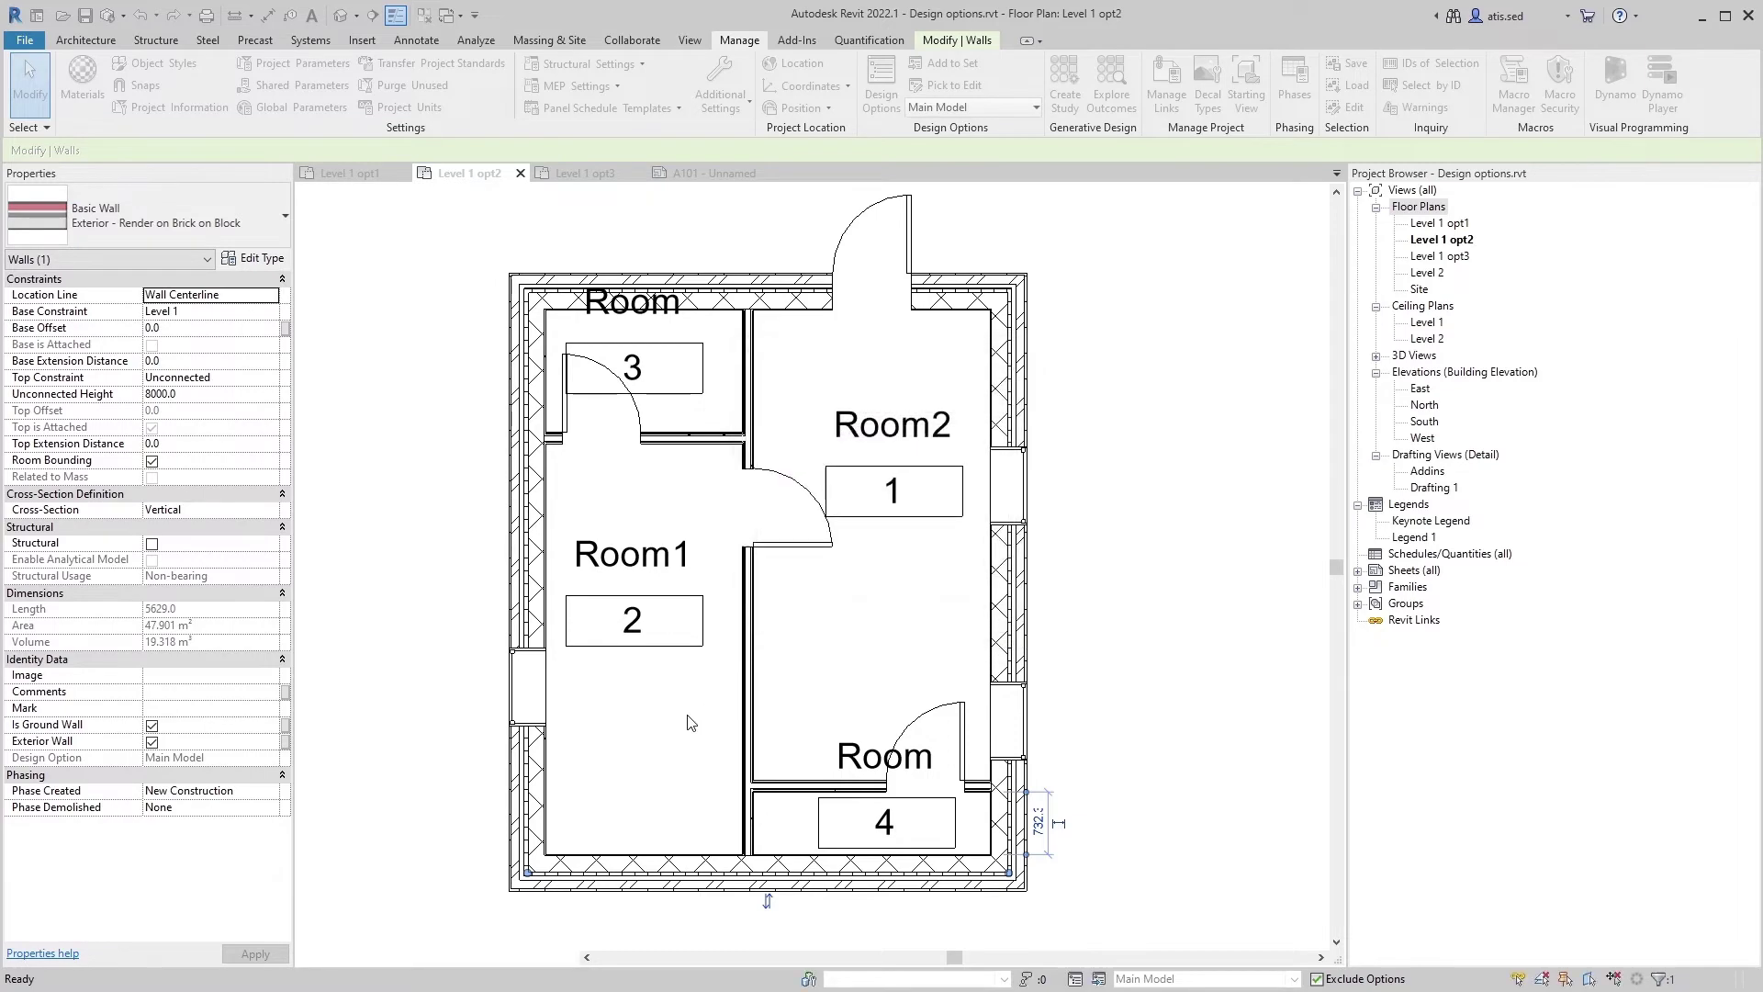
{"action": "left_click", "coordinate": [693, 708]}
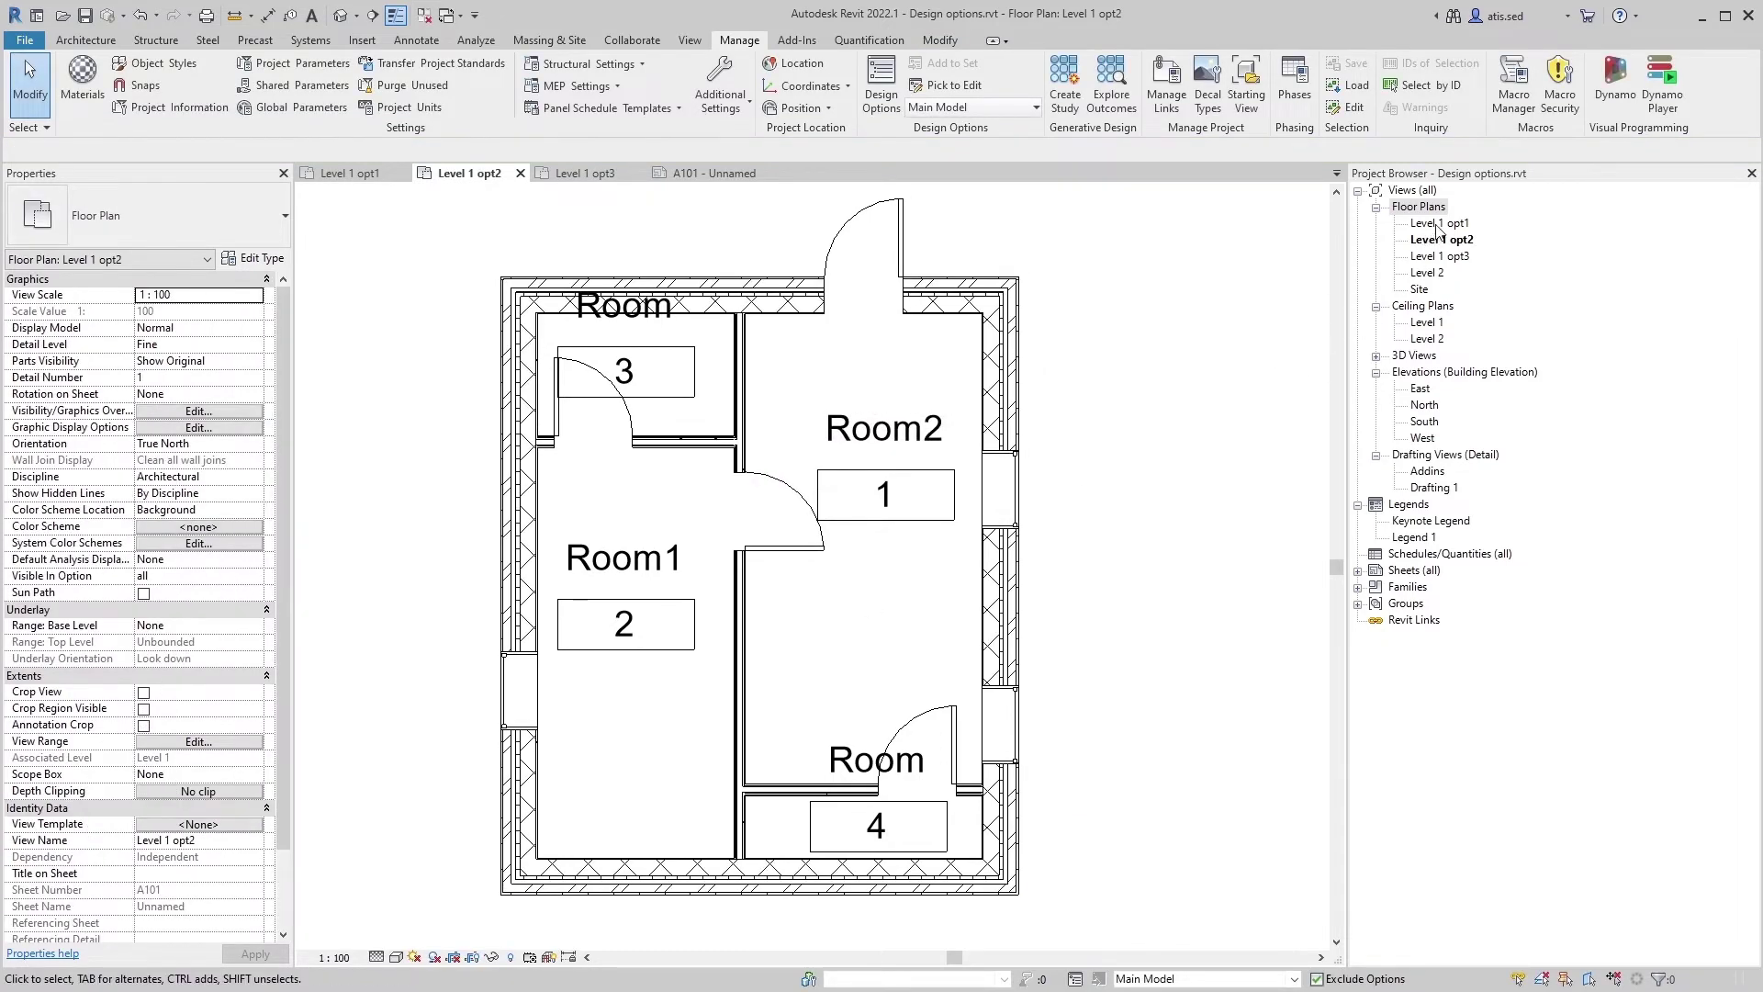
Step: Open Level 1 opt1 and pick the bottom wall to edit Back wall Option 1
{"action": "double_click", "coordinate": [1438, 224]}
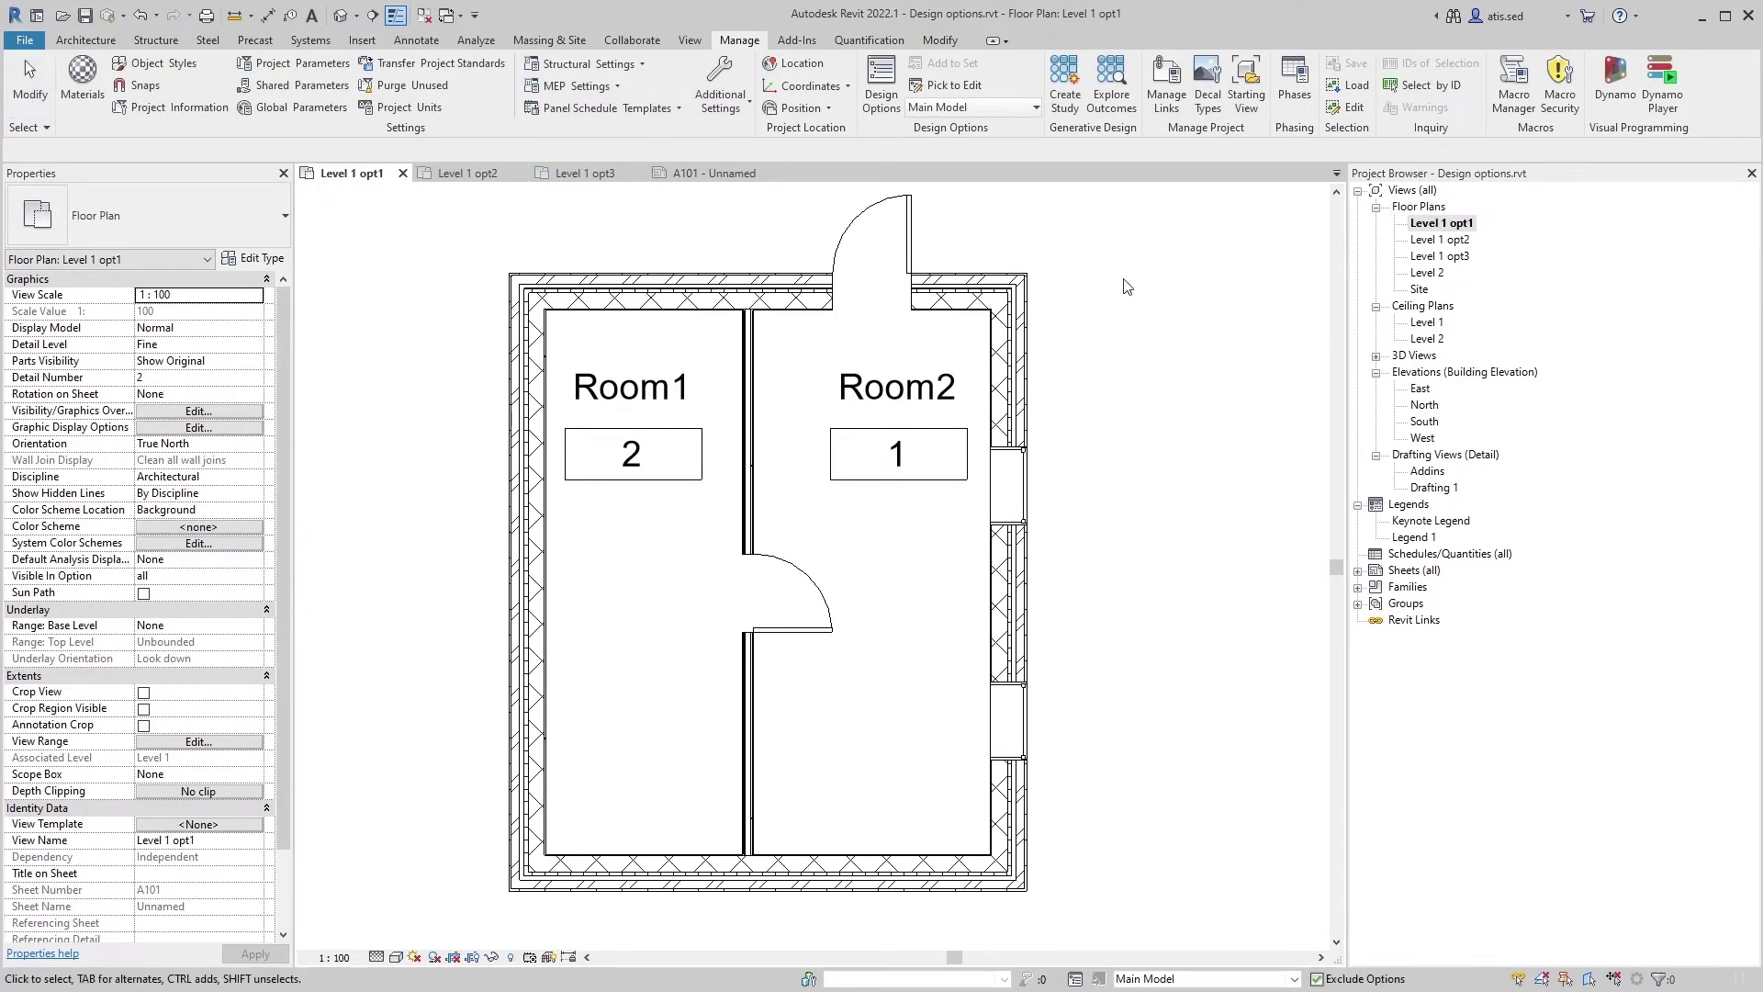
{"action": "left_click", "coordinate": [721, 871]}
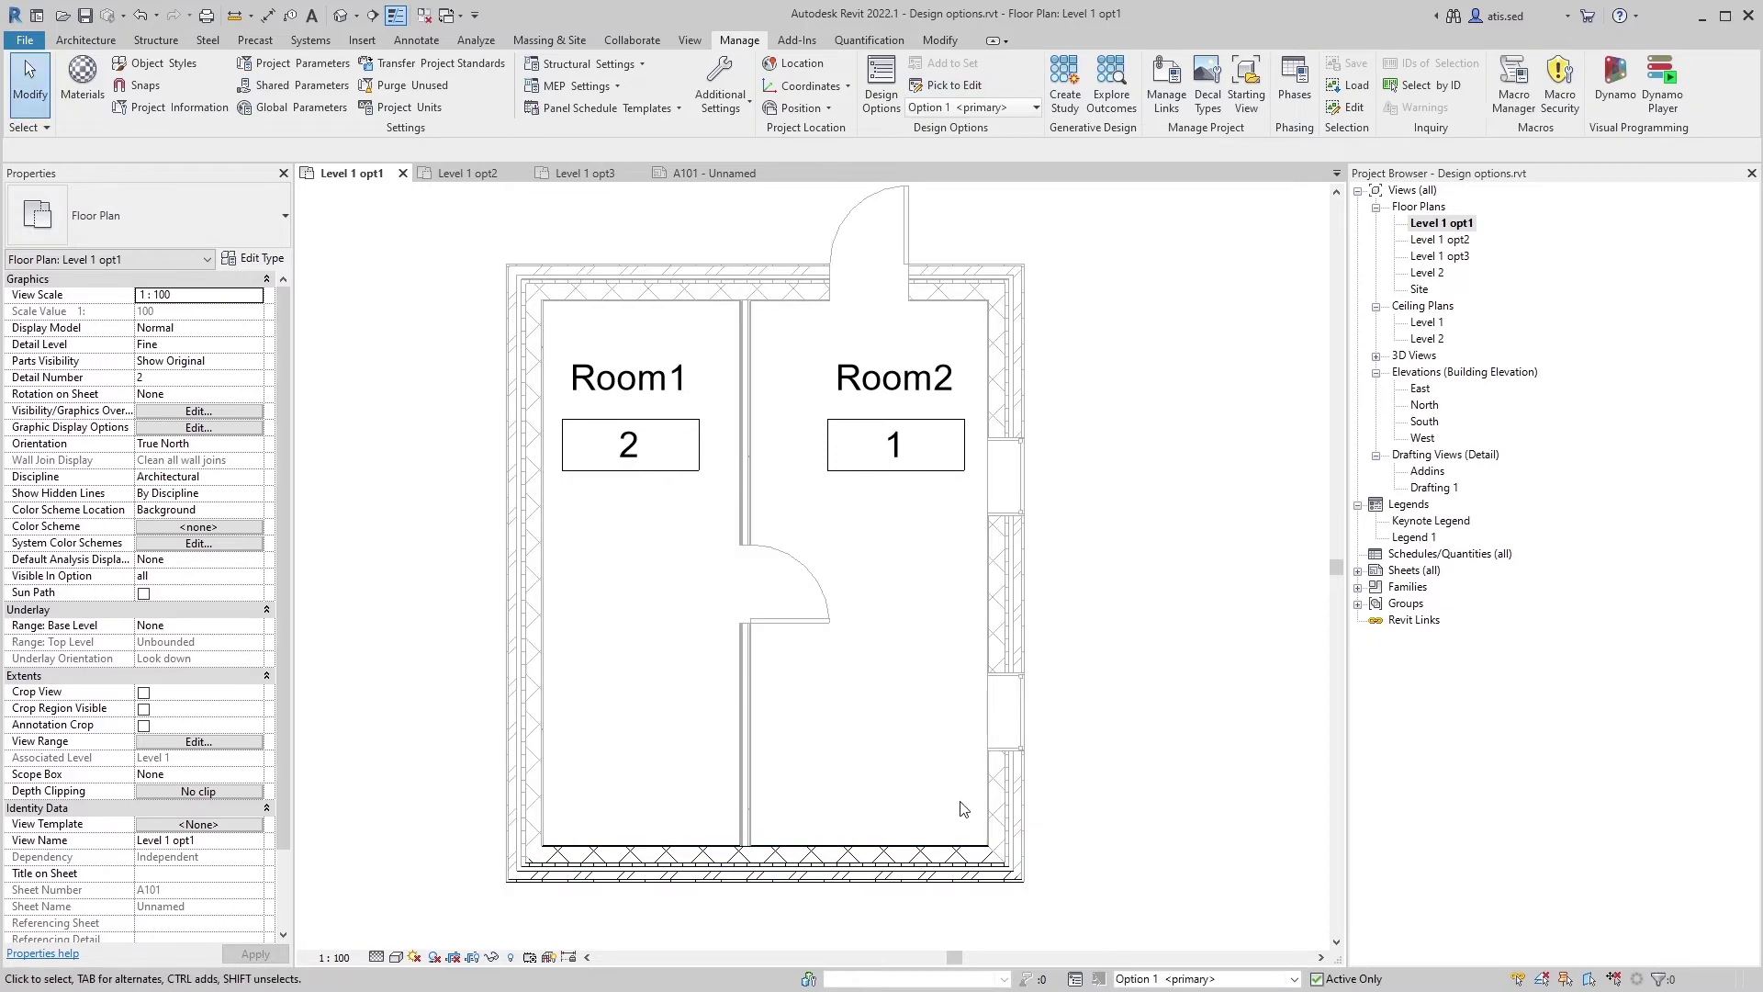
{"action": "middle_click_drag", "start_coordinate": [854, 854], "coordinate": [869, 717]}
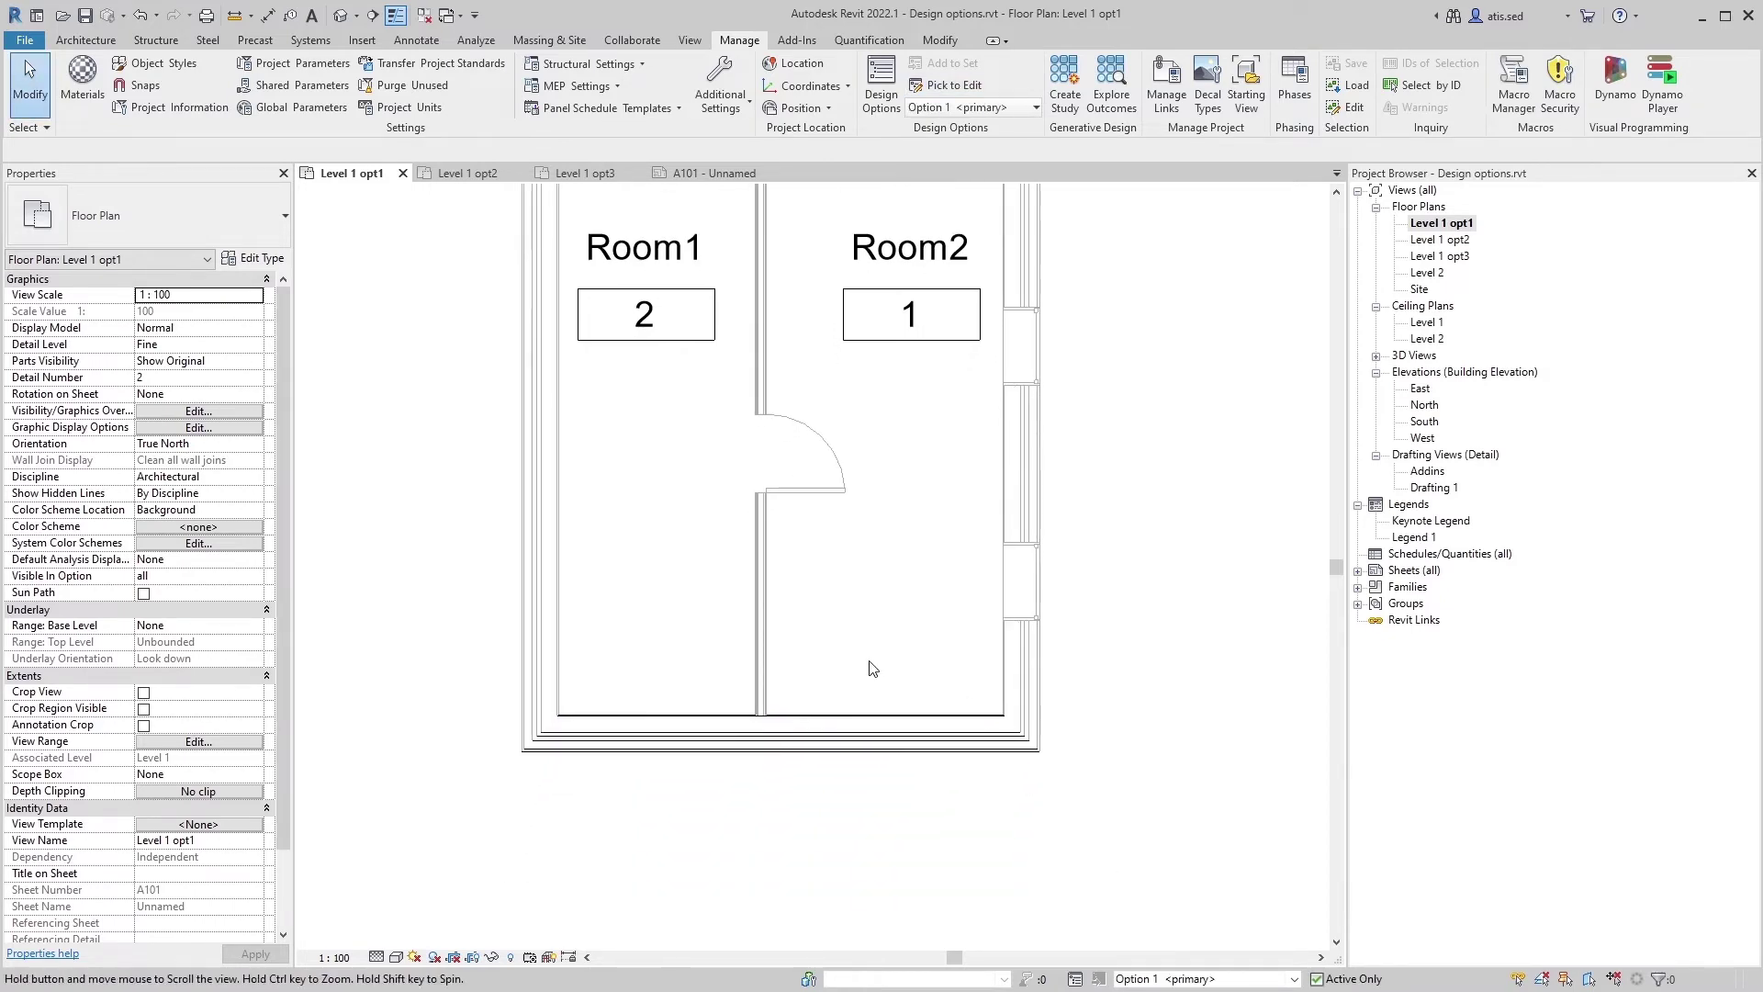
{"action": "left_click", "coordinate": [86, 39]}
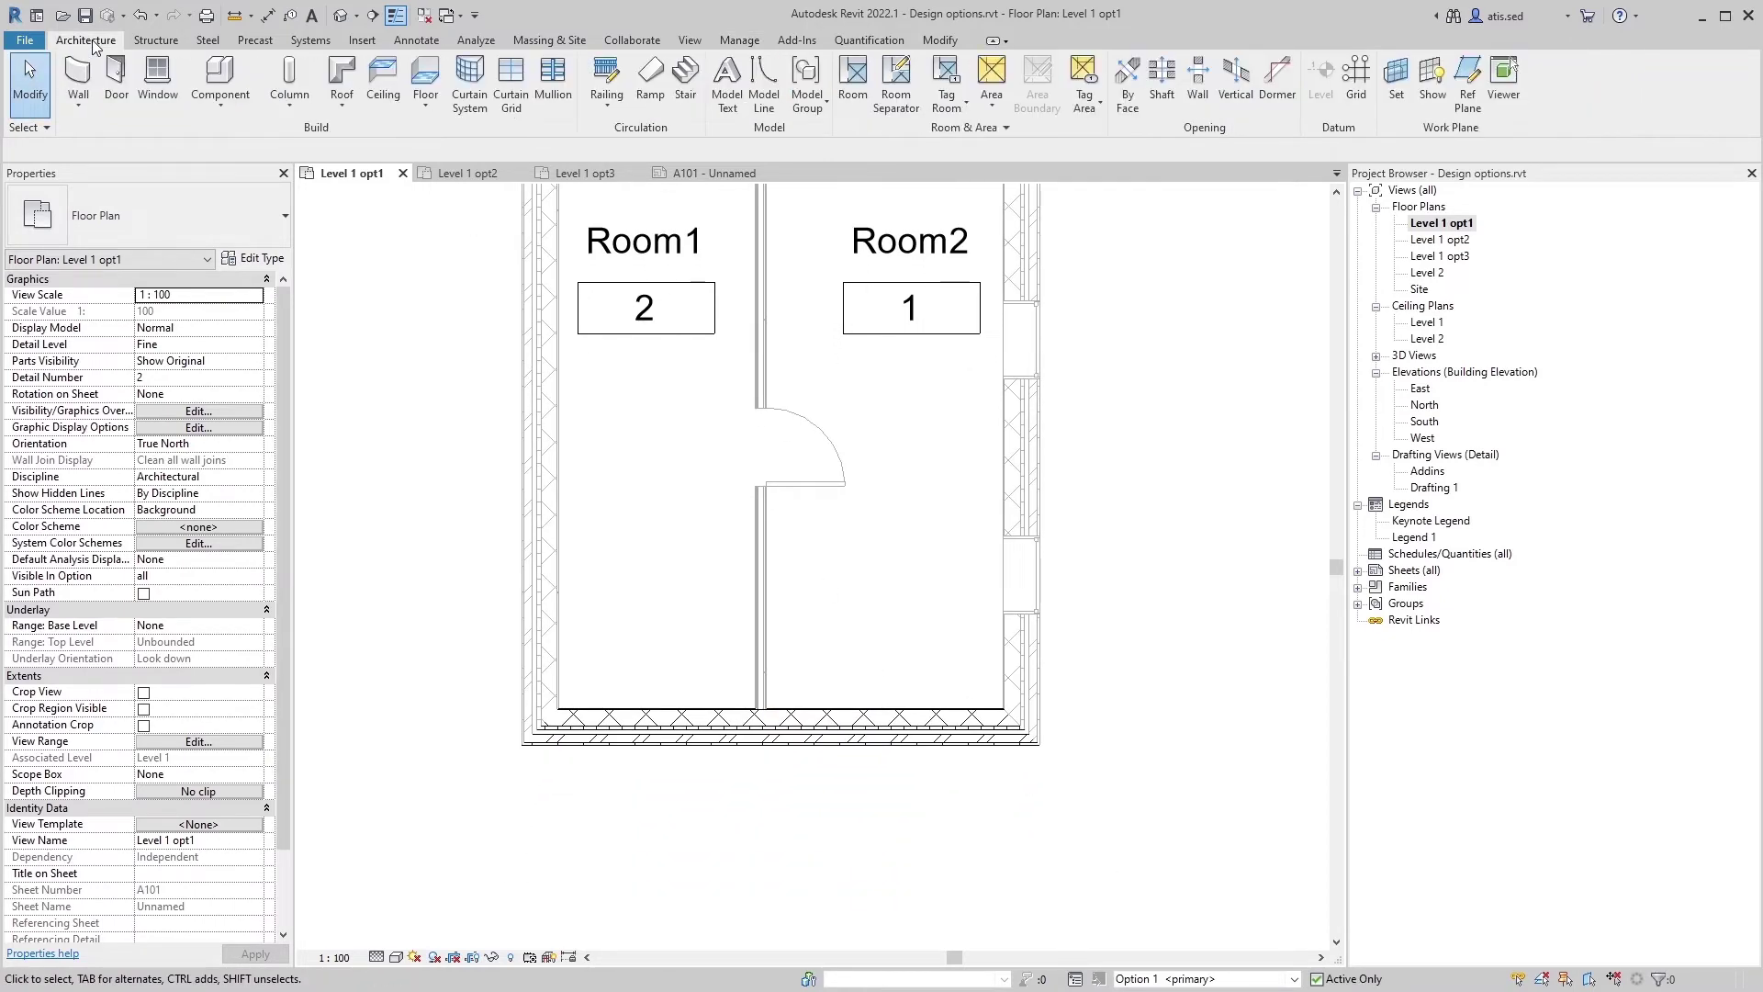
Step: Place two M_Fixed windows in the bottom wall, one for Room1 and one for Room2
{"action": "left_click", "coordinate": [156, 83]}
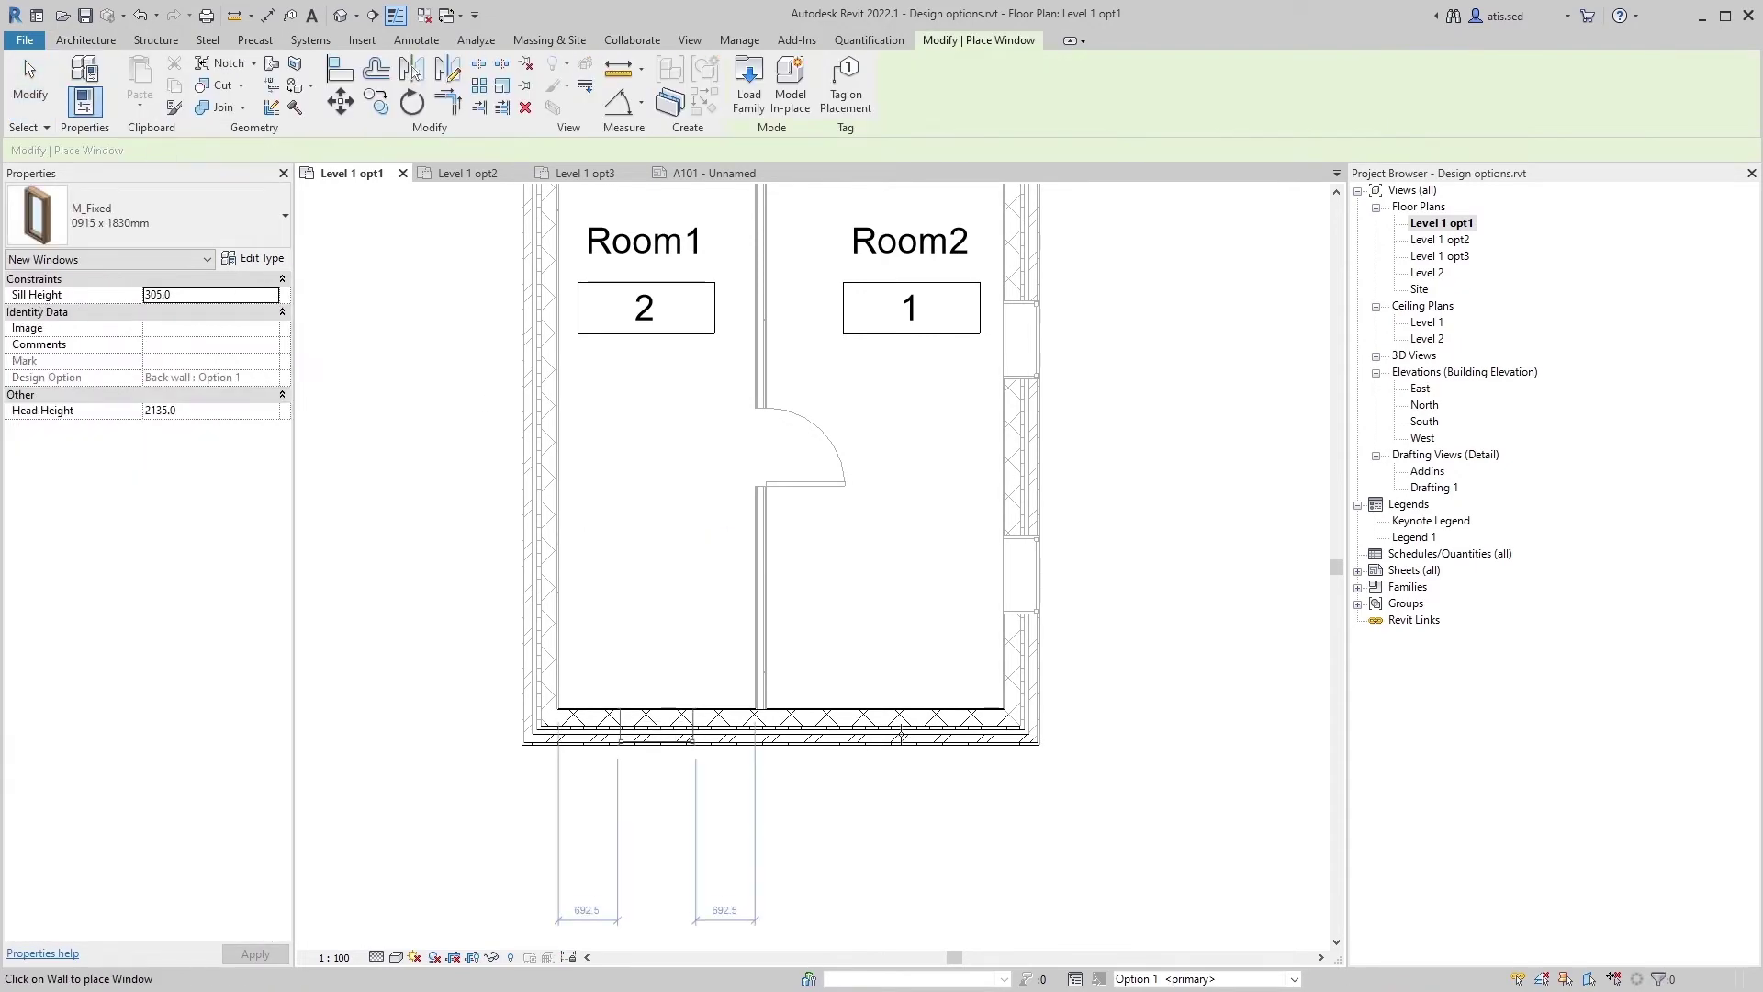
{"action": "left_click", "coordinate": [658, 728]}
{"action": "left_click", "coordinate": [904, 727]}
{"action": "scroll", "coordinate": [914, 512], "scroll_direction": "down", "scroll_amount": 2}
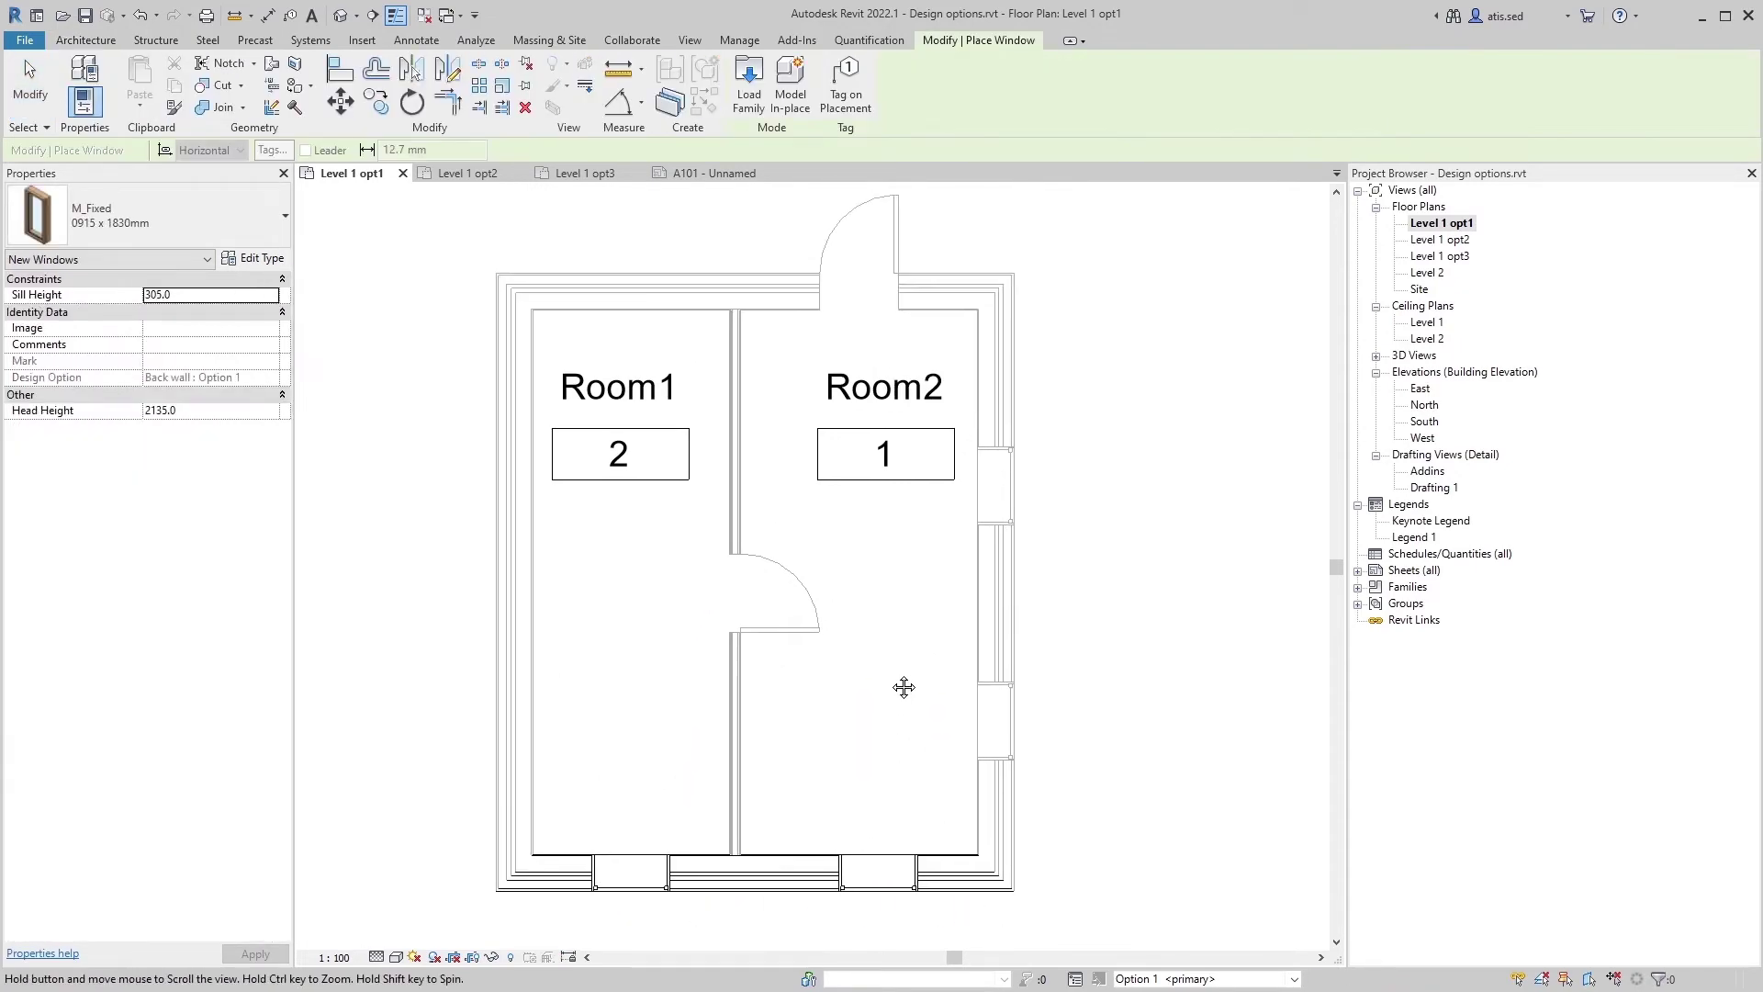
{"action": "key", "text": "Escape"}
{"action": "key", "text": "Escape"}
{"action": "middle_click_drag", "start_coordinate": [873, 663], "coordinate": [895, 667]}
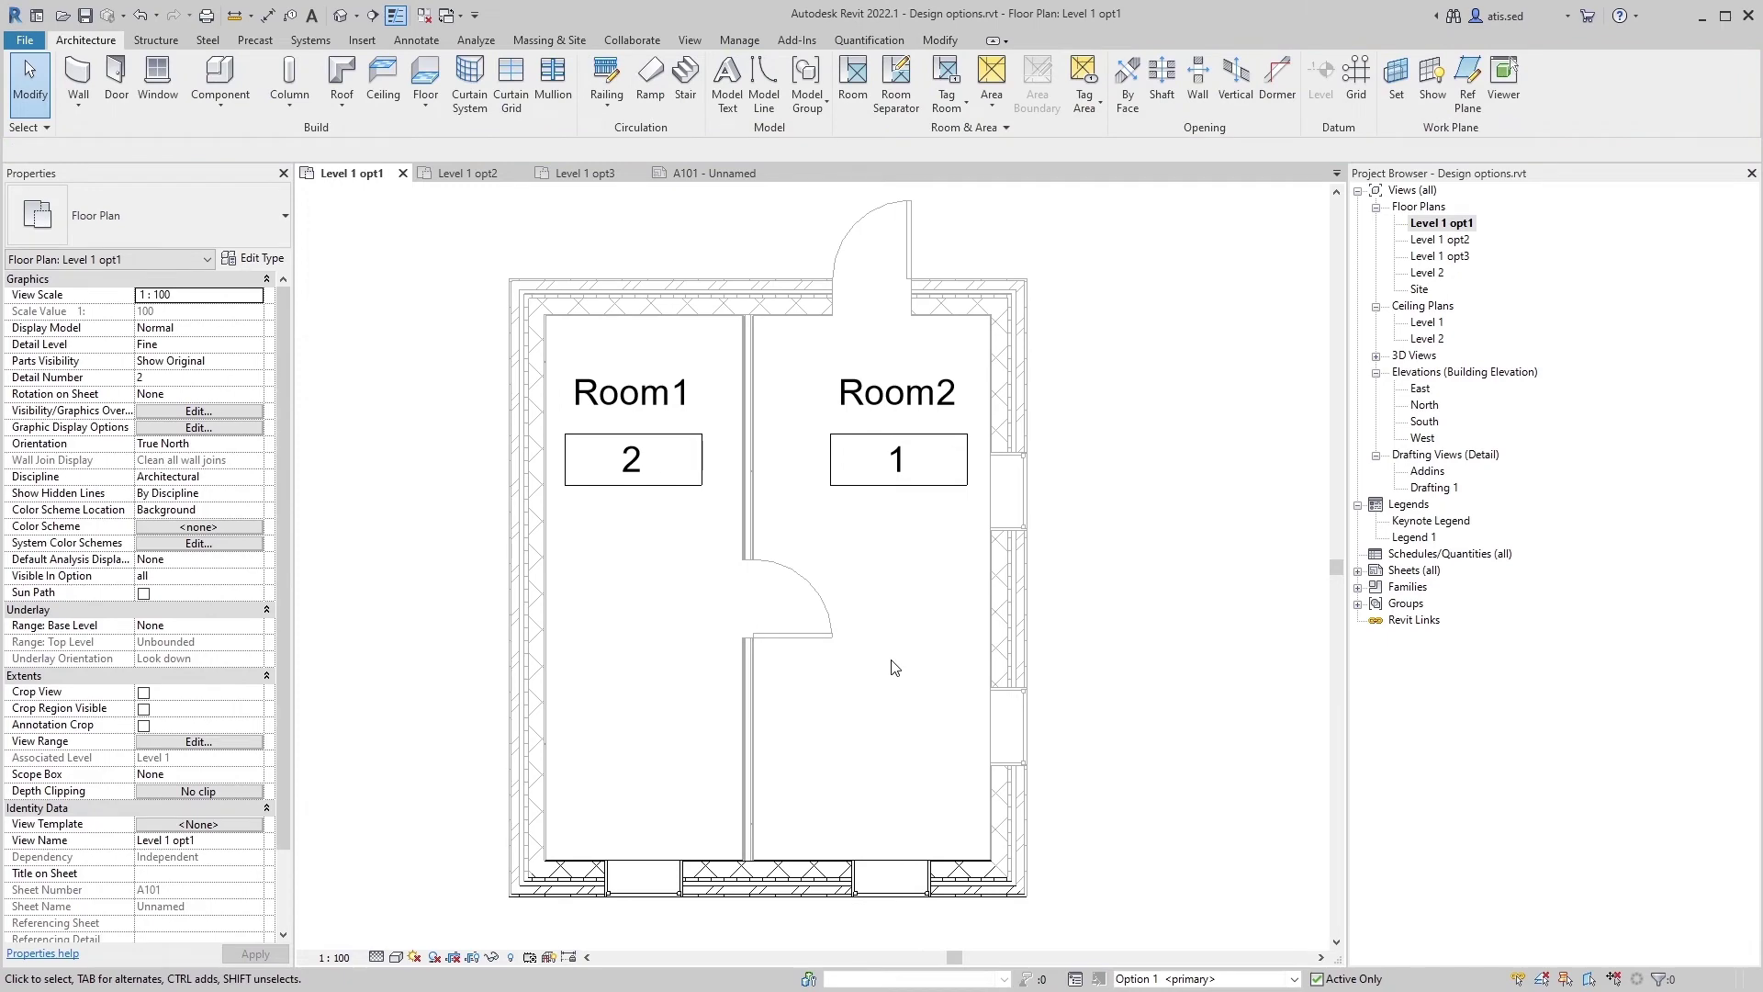
Step: Set Level 1 opt1's visibility overrides to display Back wall Option 2
{"action": "key", "text": "v"}
{"action": "key", "text": "g"}
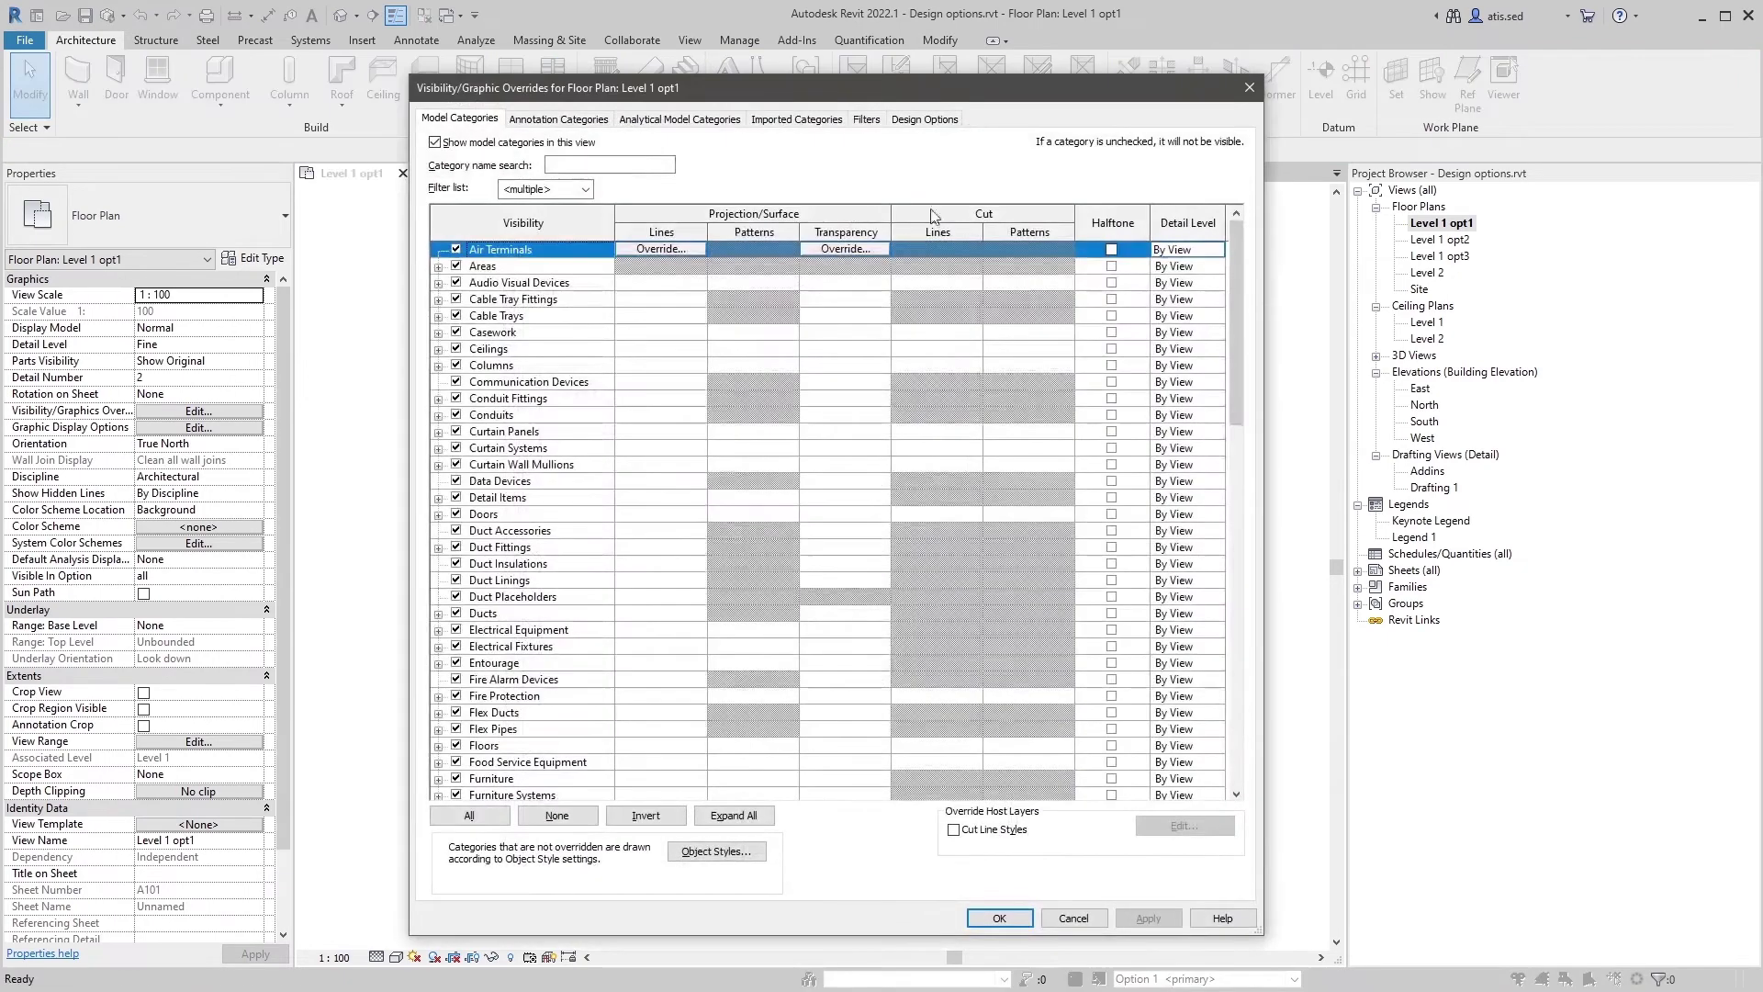
{"action": "left_click", "coordinate": [923, 118]}
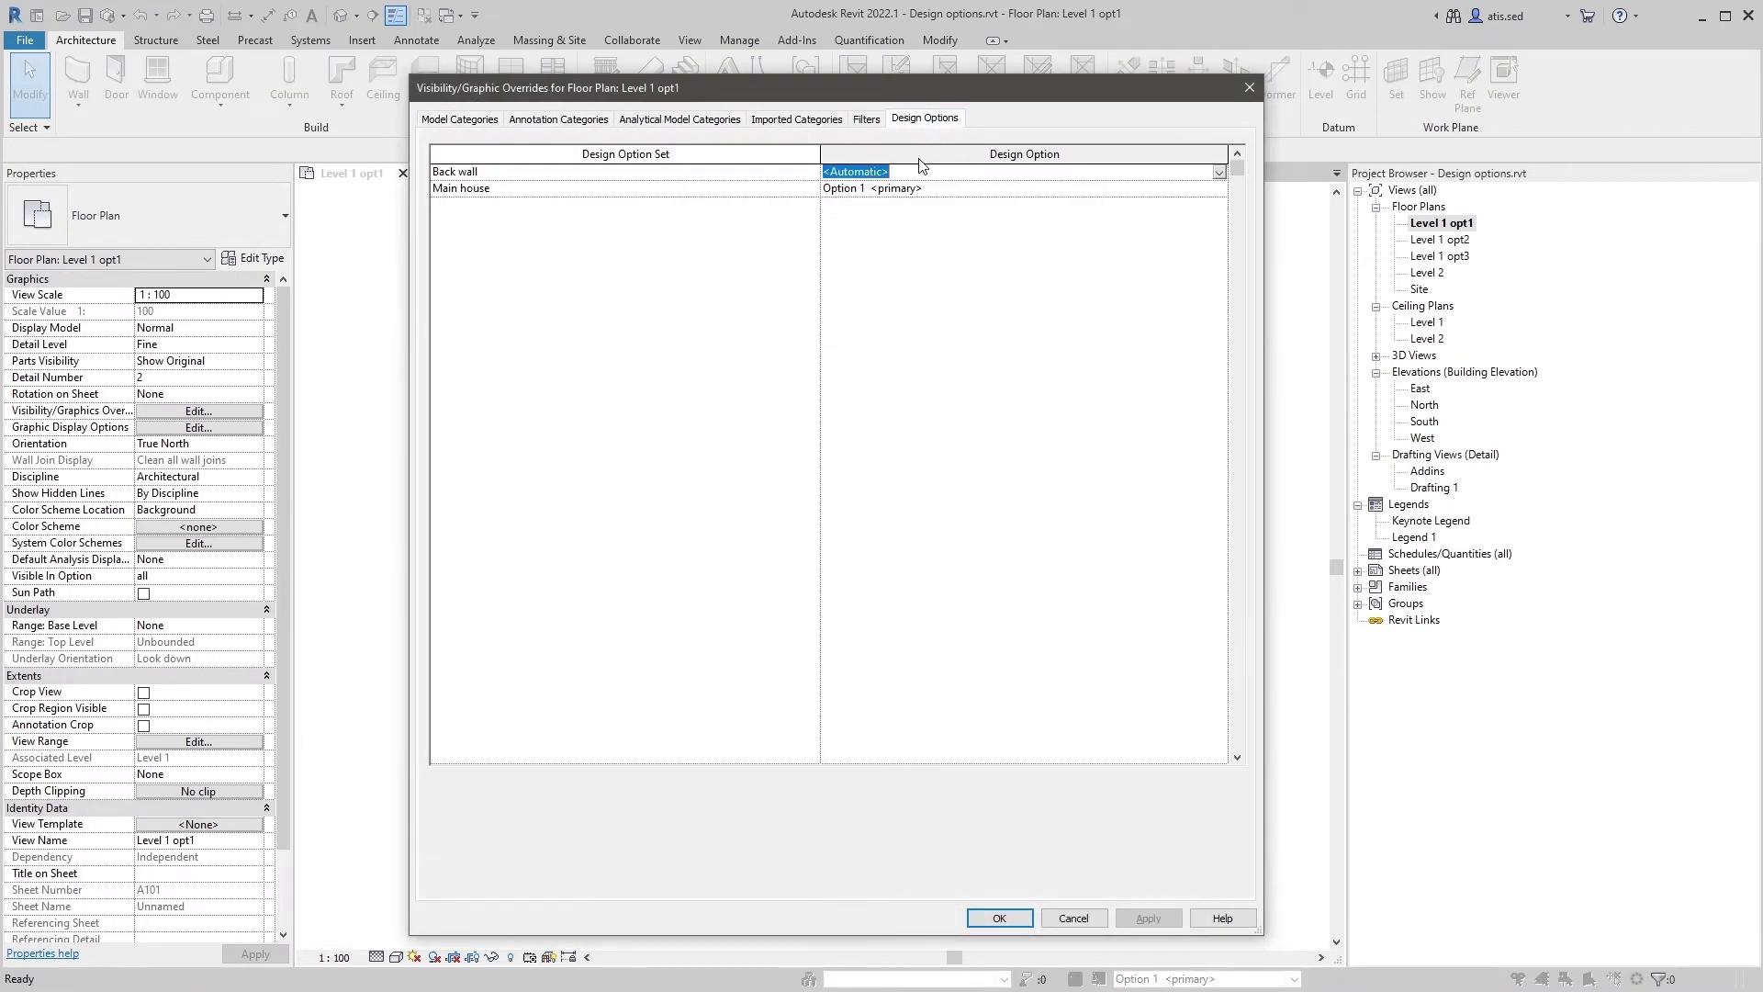
{"action": "left_click", "coordinate": [1219, 173]}
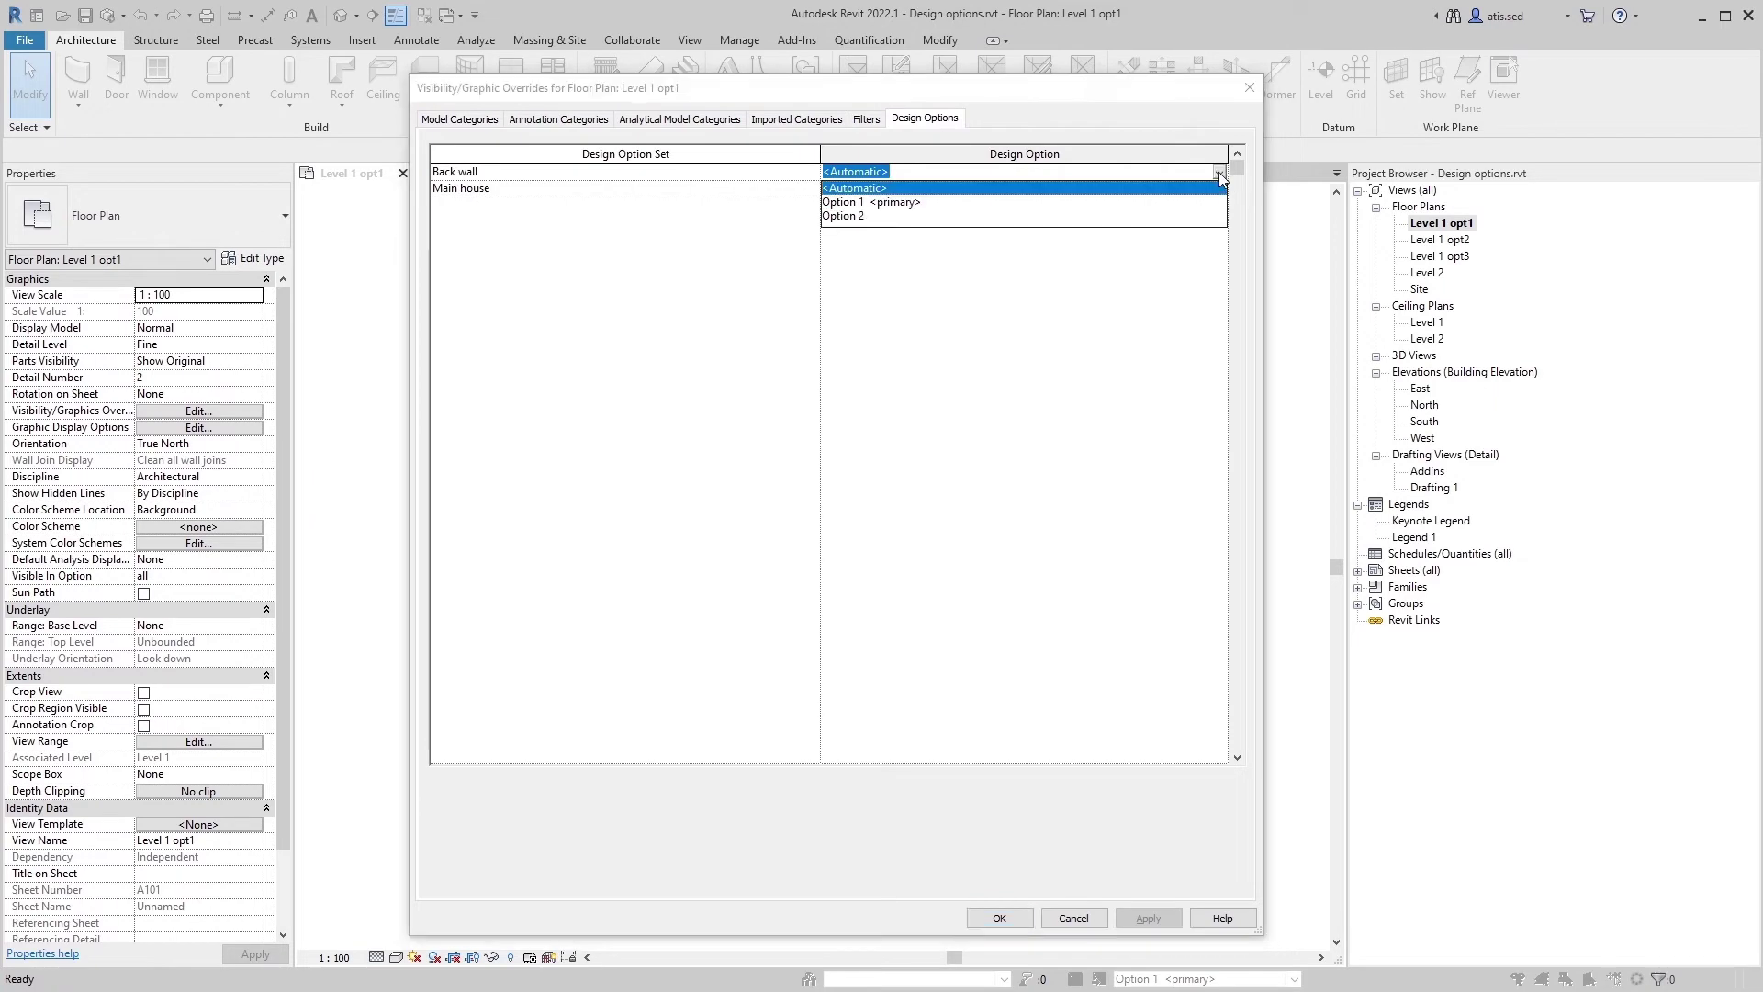
{"action": "left_click", "coordinate": [863, 216]}
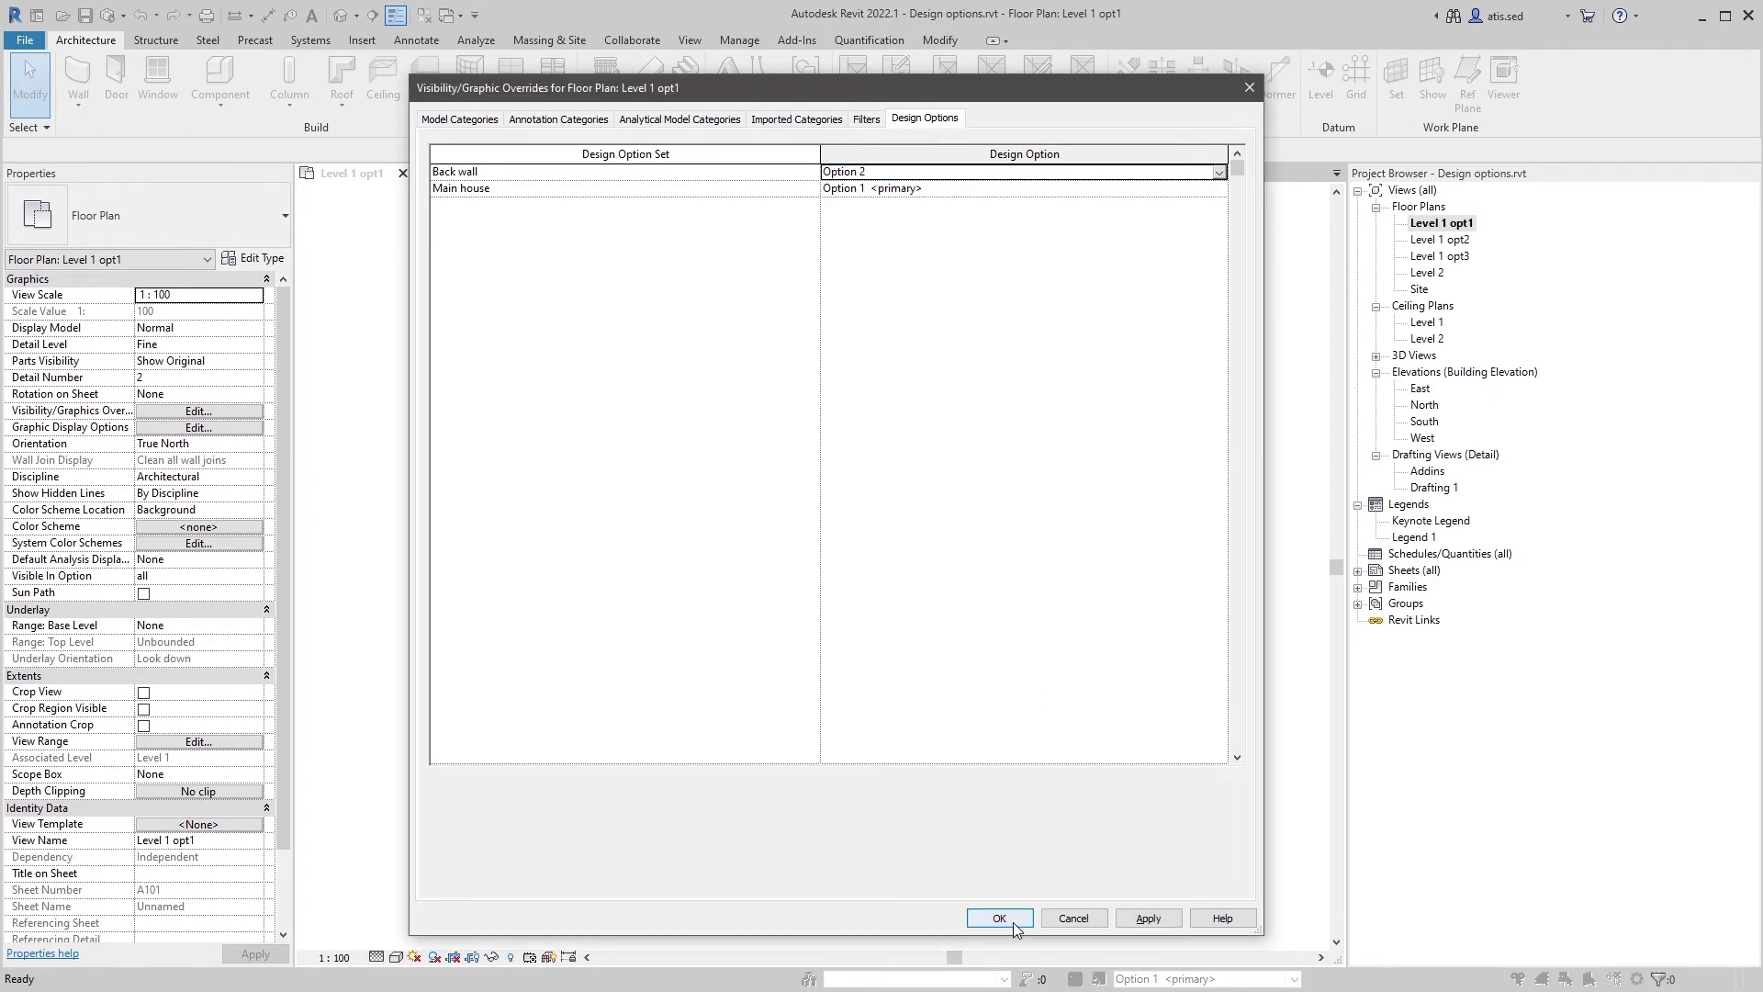
{"action": "left_click", "coordinate": [999, 918]}
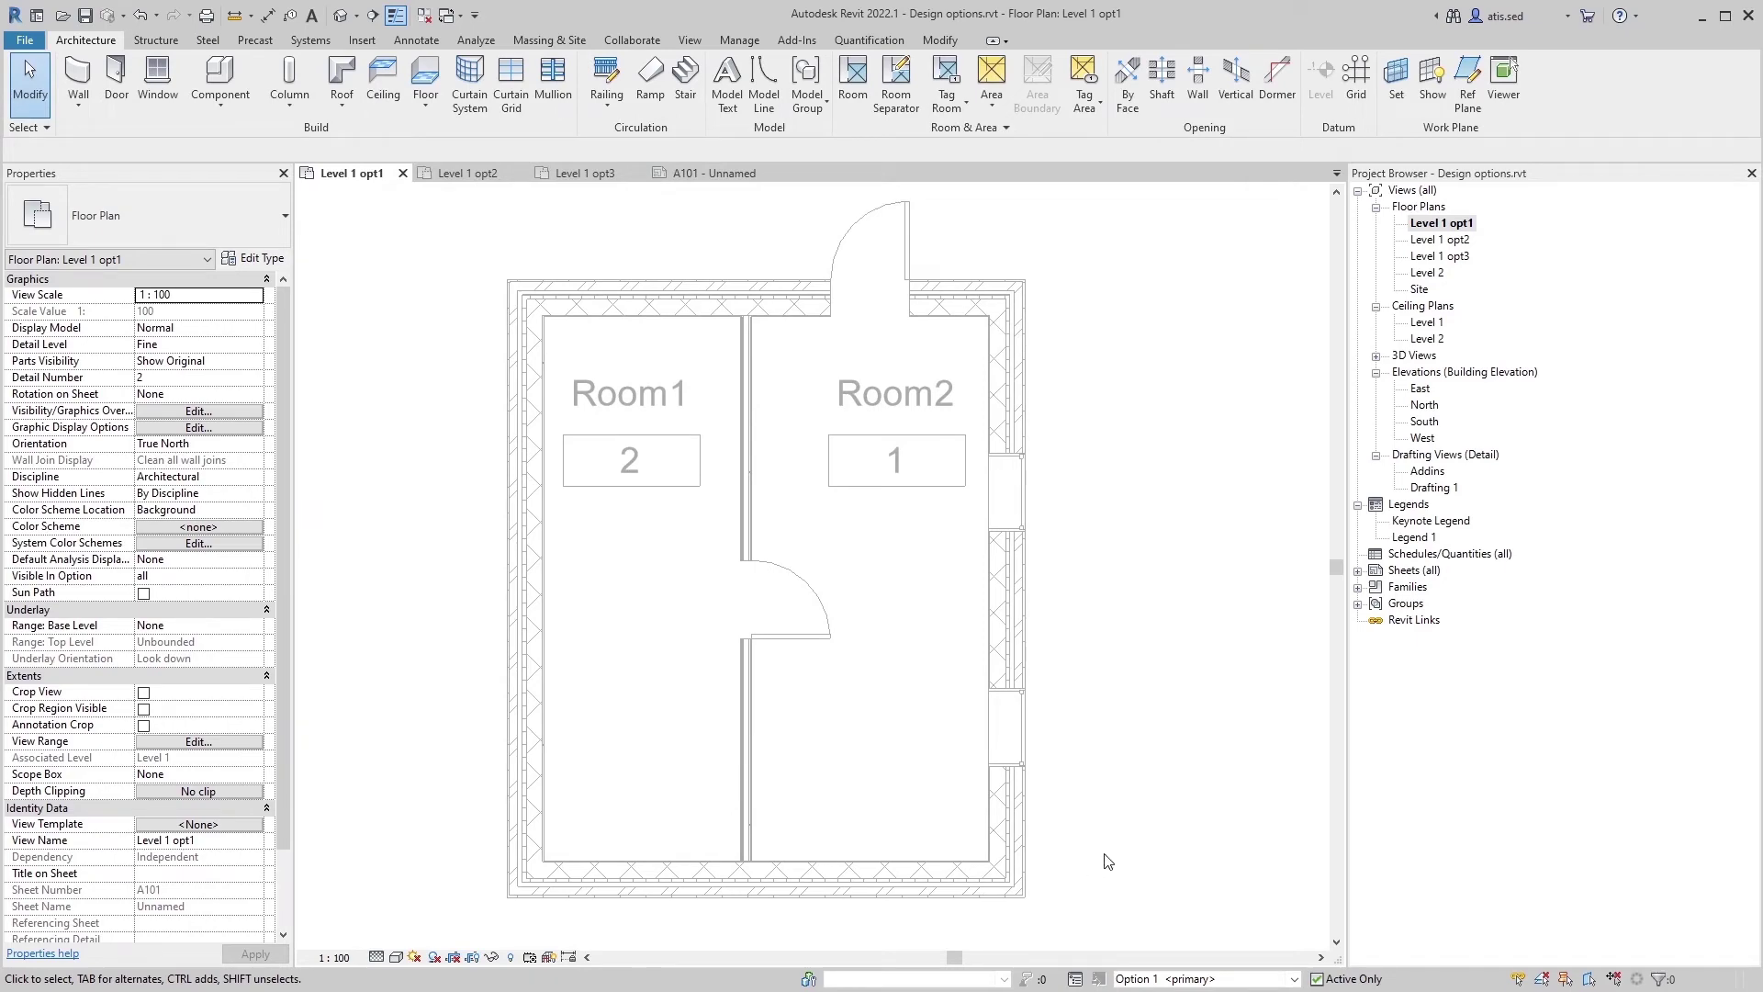
Step: Return editing to the Main Model and open the Level 1 opt2 floor plan
{"action": "left_click", "coordinate": [741, 39]}
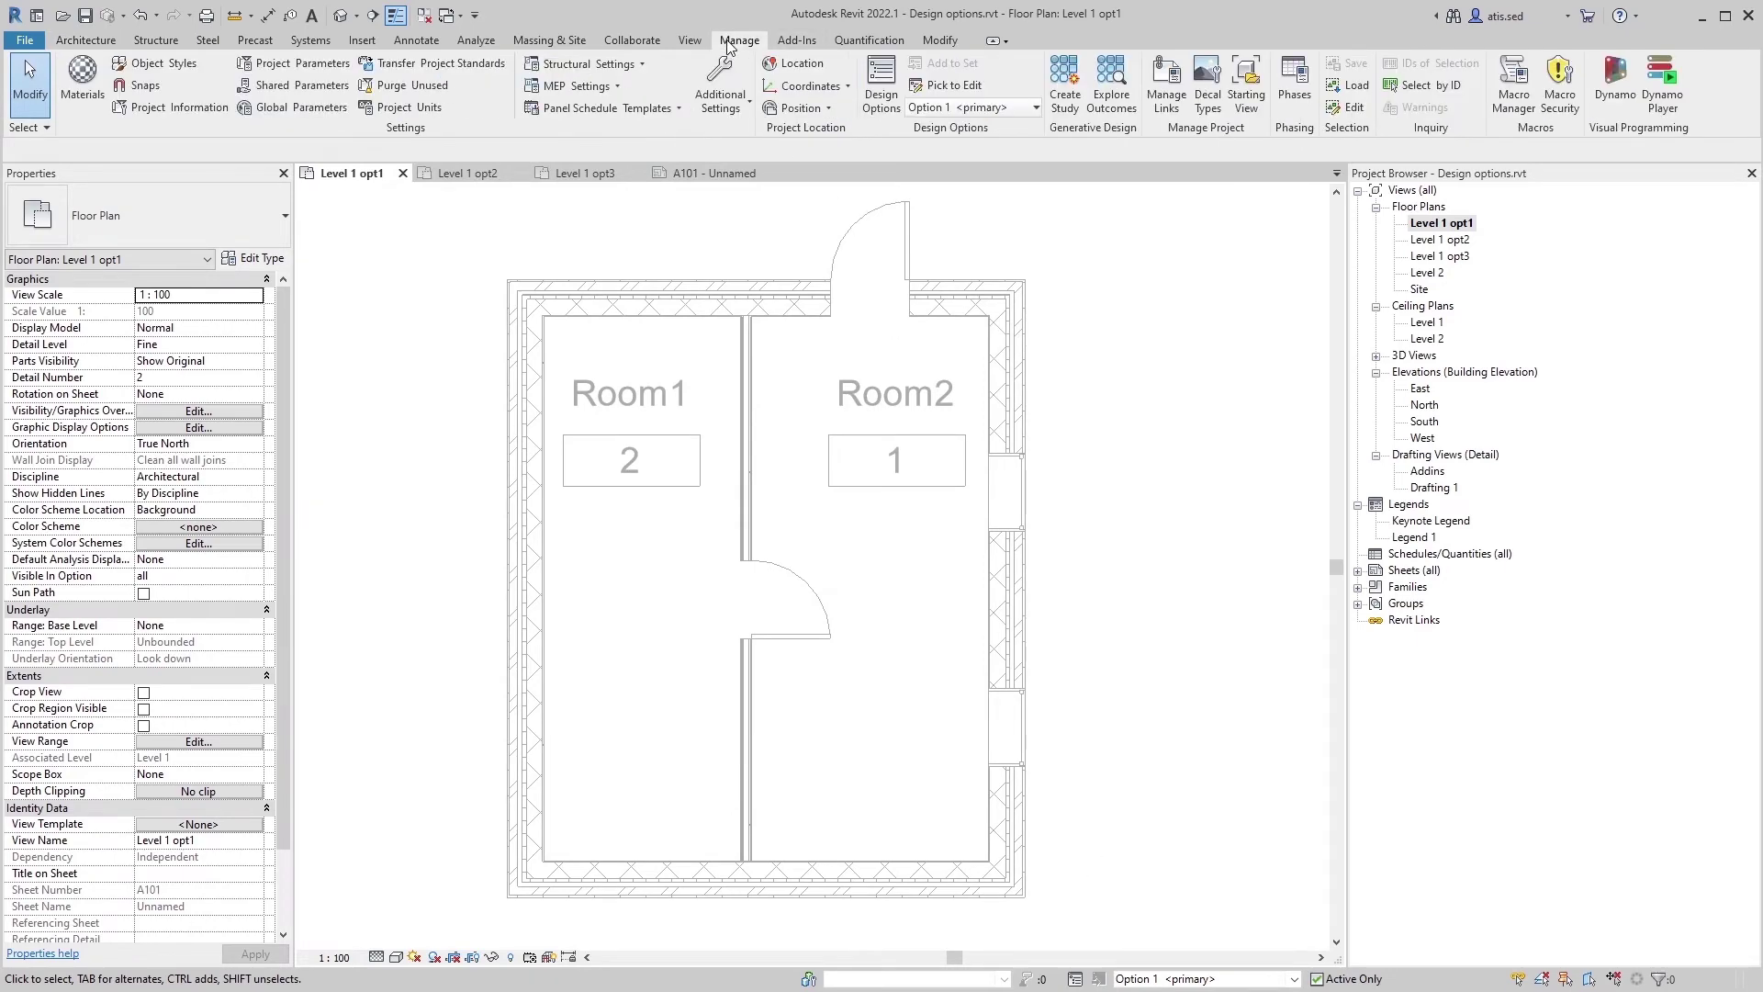
{"action": "left_click", "coordinate": [937, 107]}
{"action": "left_click", "coordinate": [957, 128]}
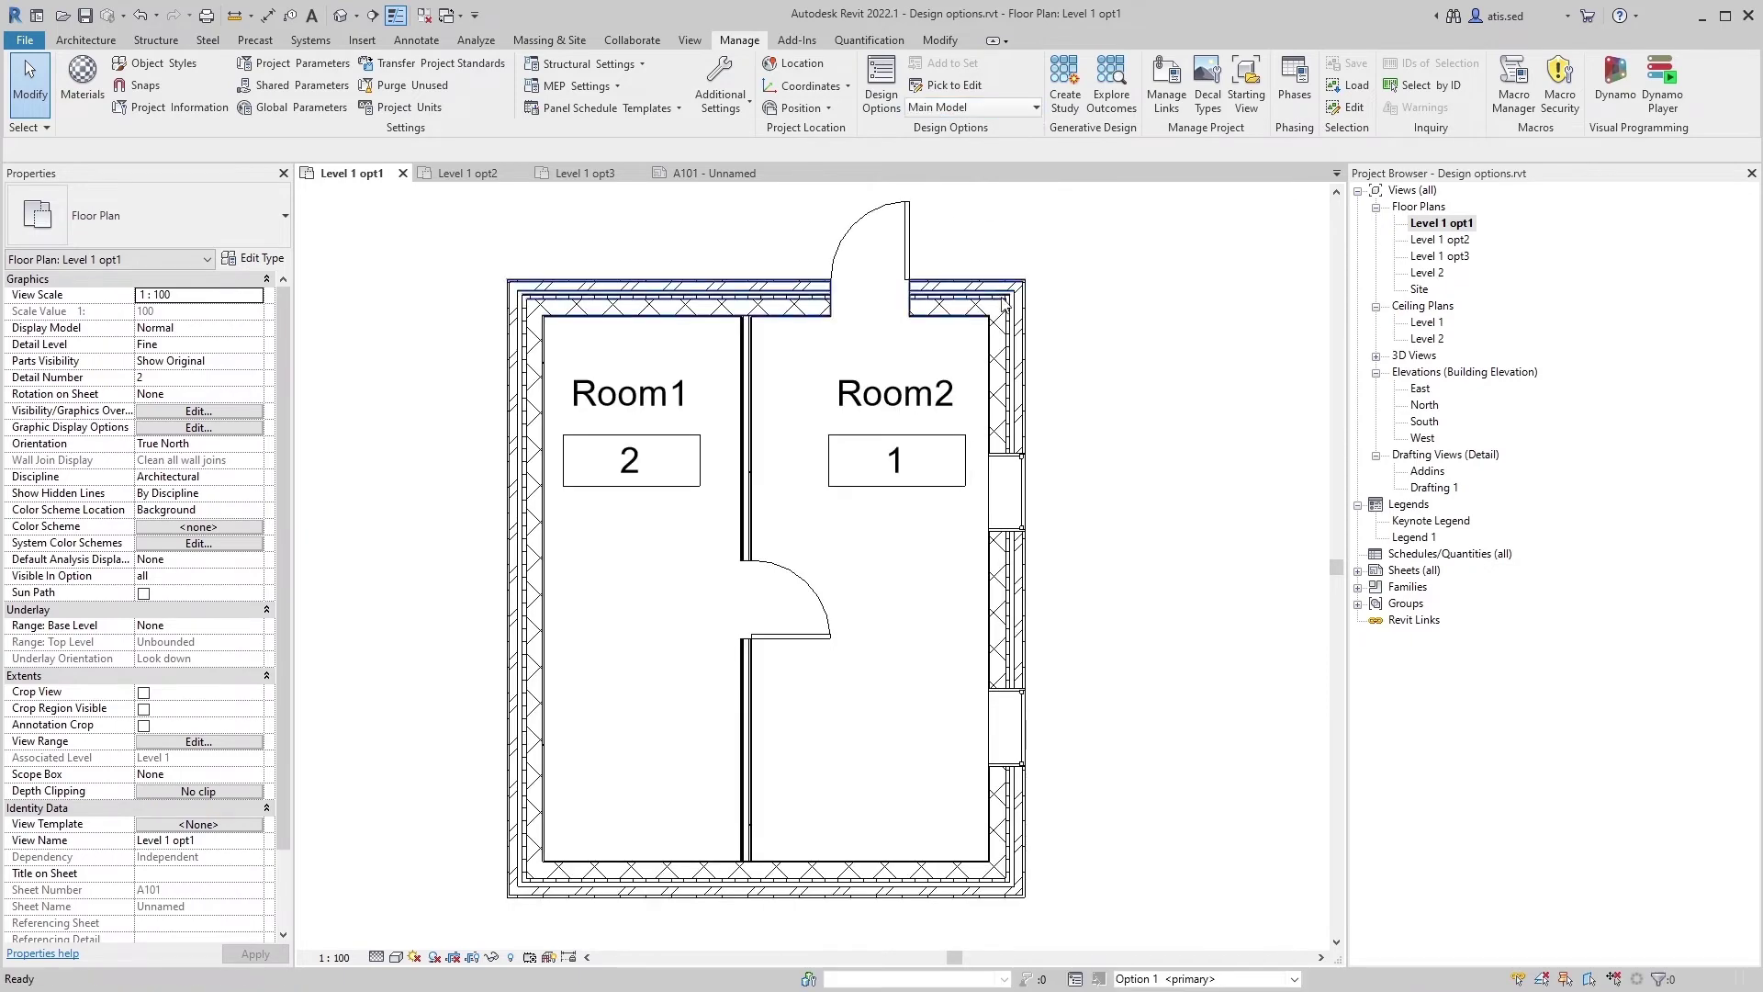
{"action": "double_click", "coordinate": [1442, 240]}
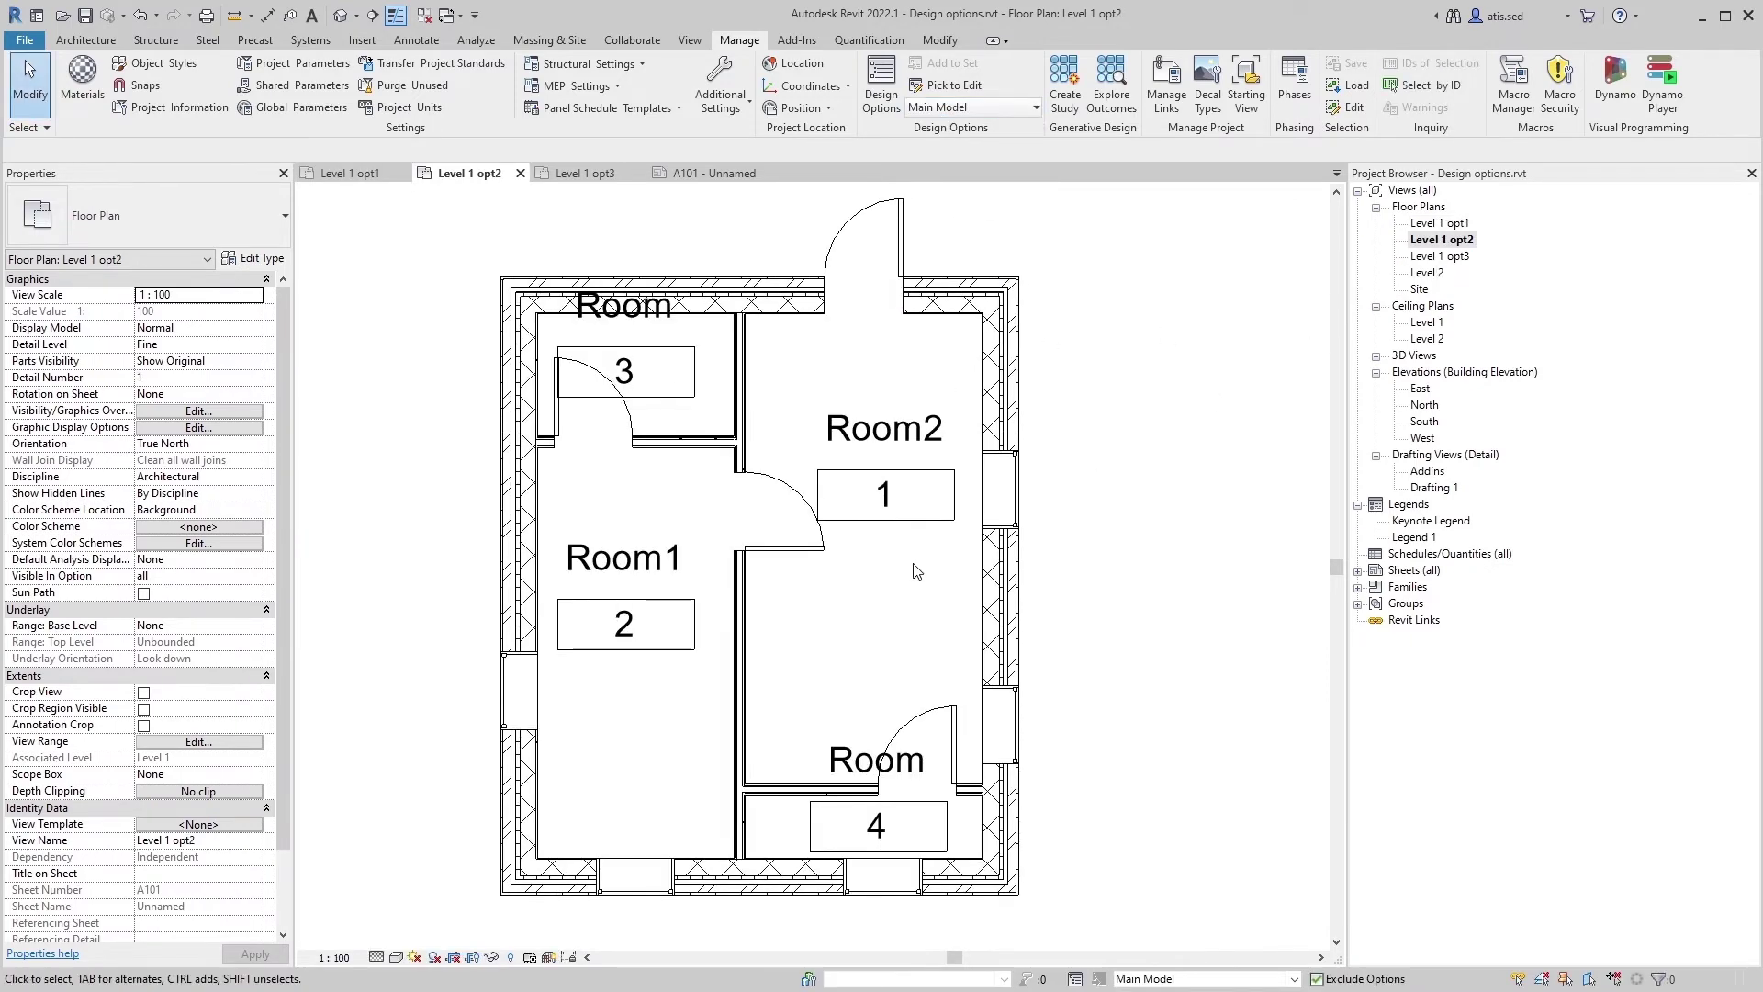
Step: Set Level 1 opt2's visibility overrides (VG) to display Back wall Option 2
{"action": "key", "text": "v"}
{"action": "key", "text": "g"}
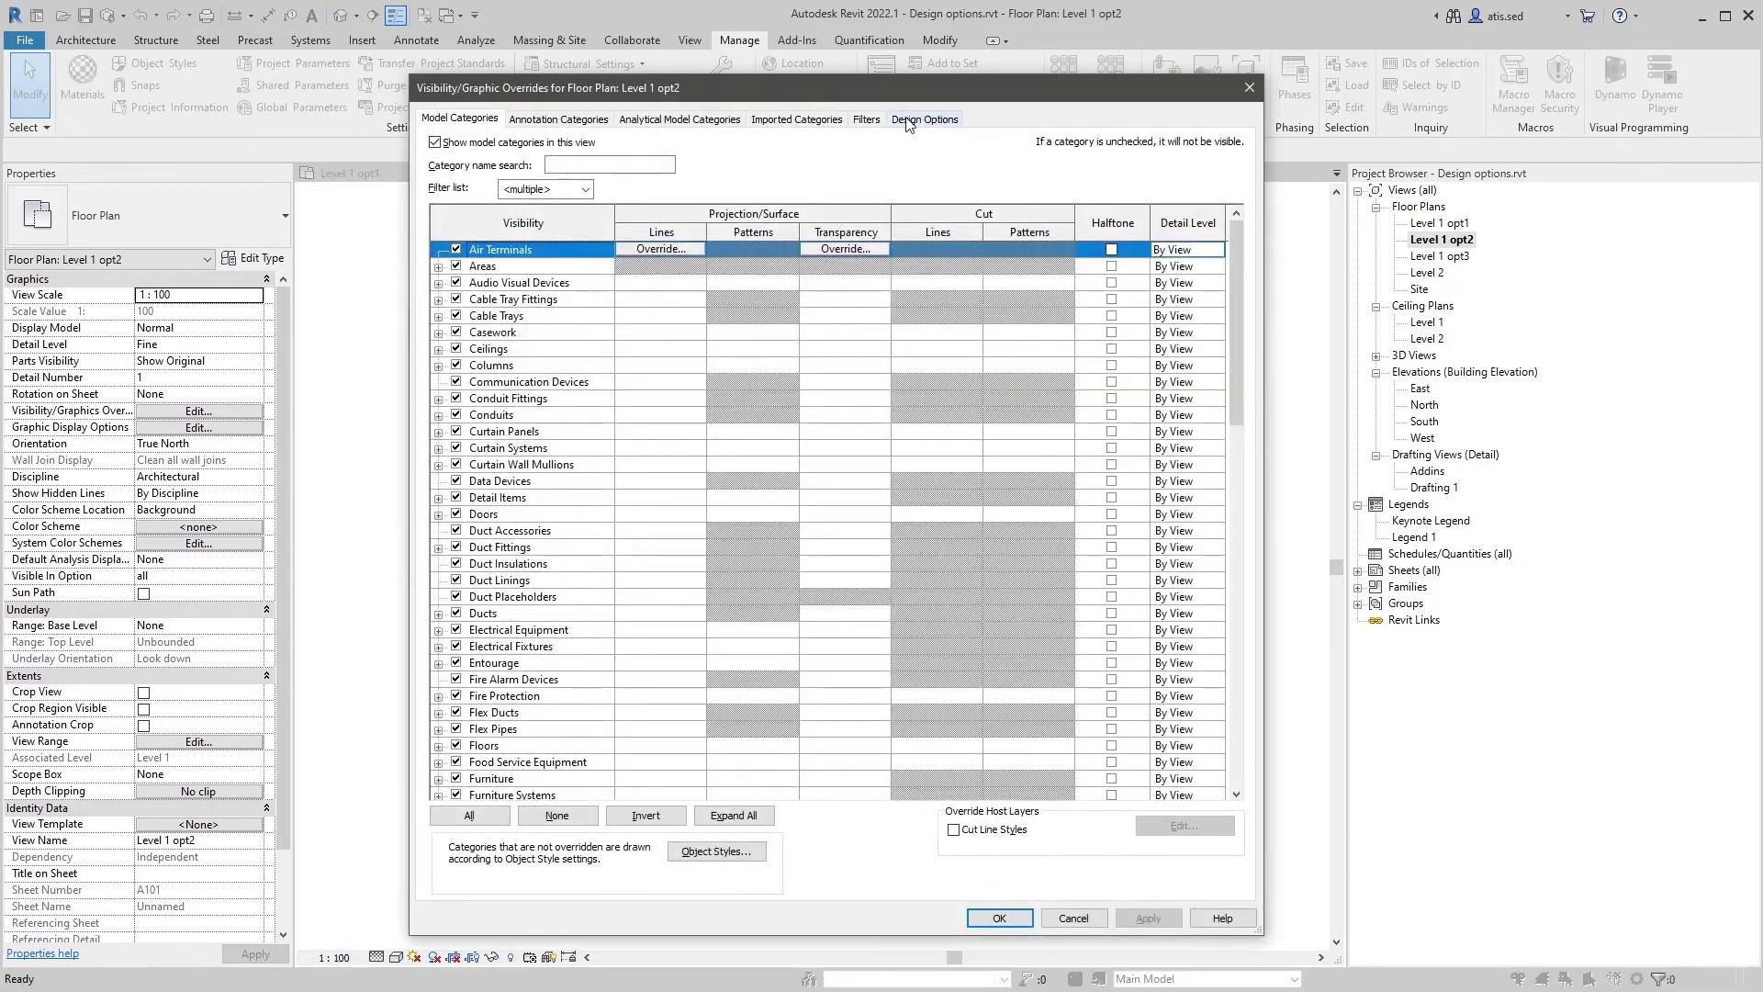
{"action": "left_click", "coordinate": [924, 119]}
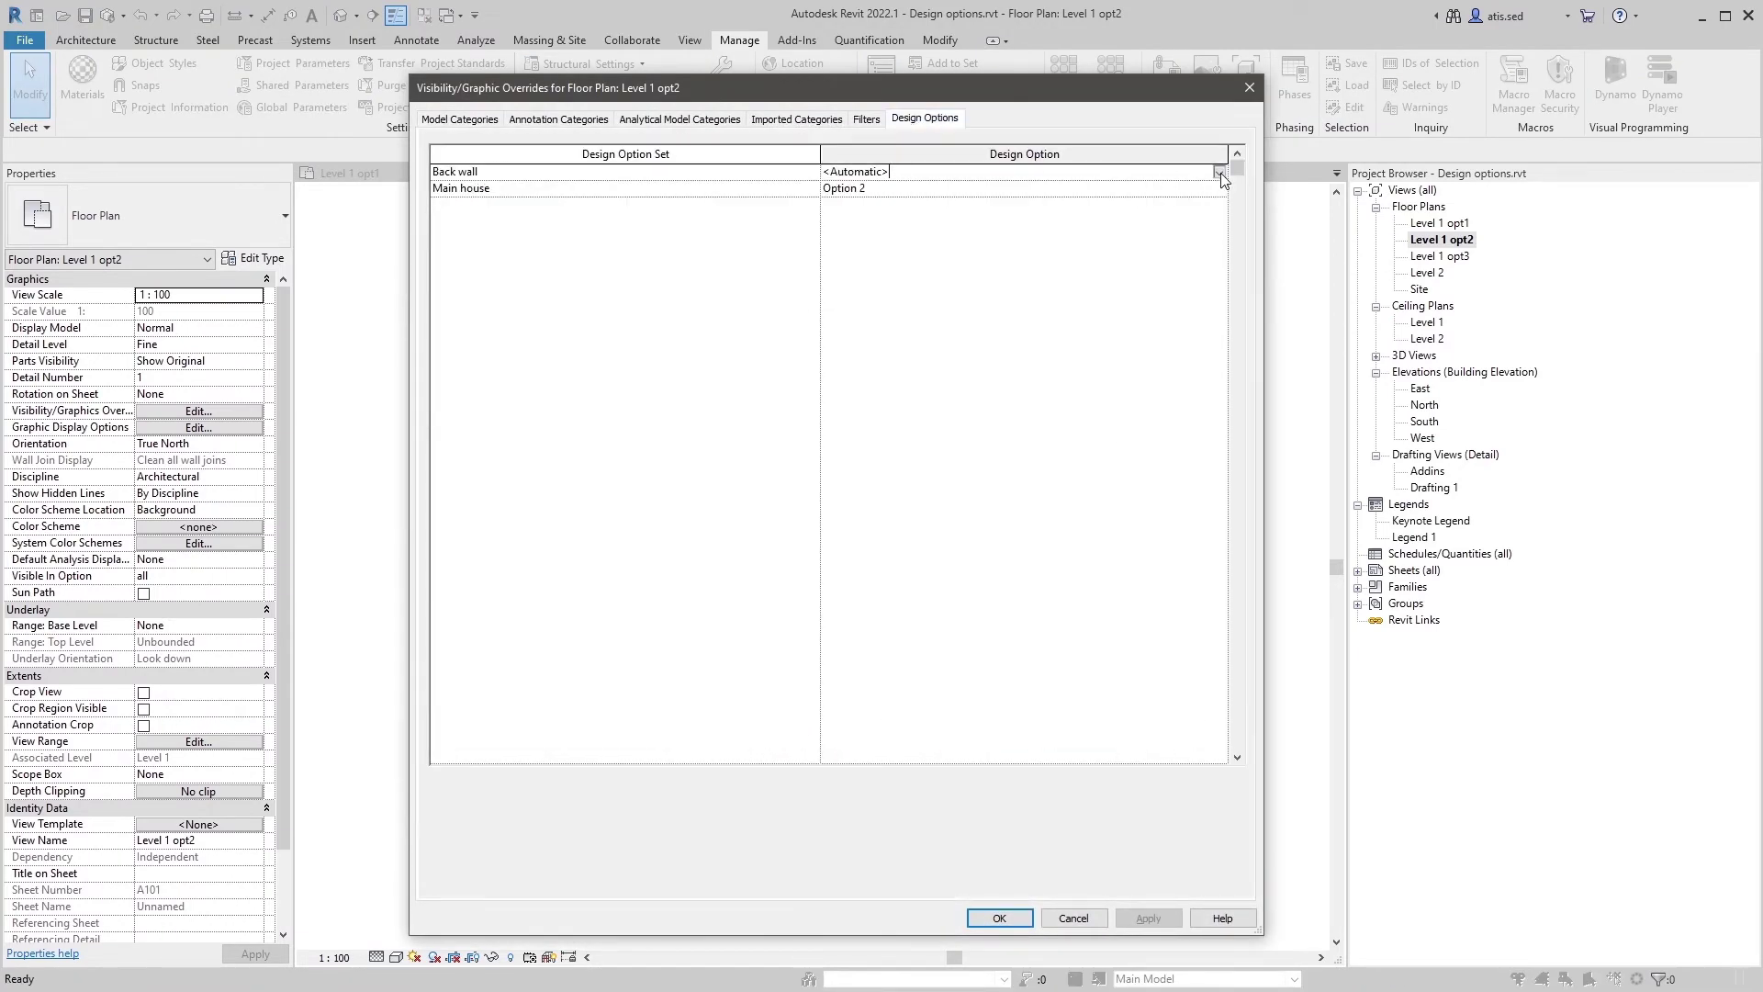
{"action": "left_click", "coordinate": [1220, 173]}
{"action": "left_click", "coordinate": [877, 217]}
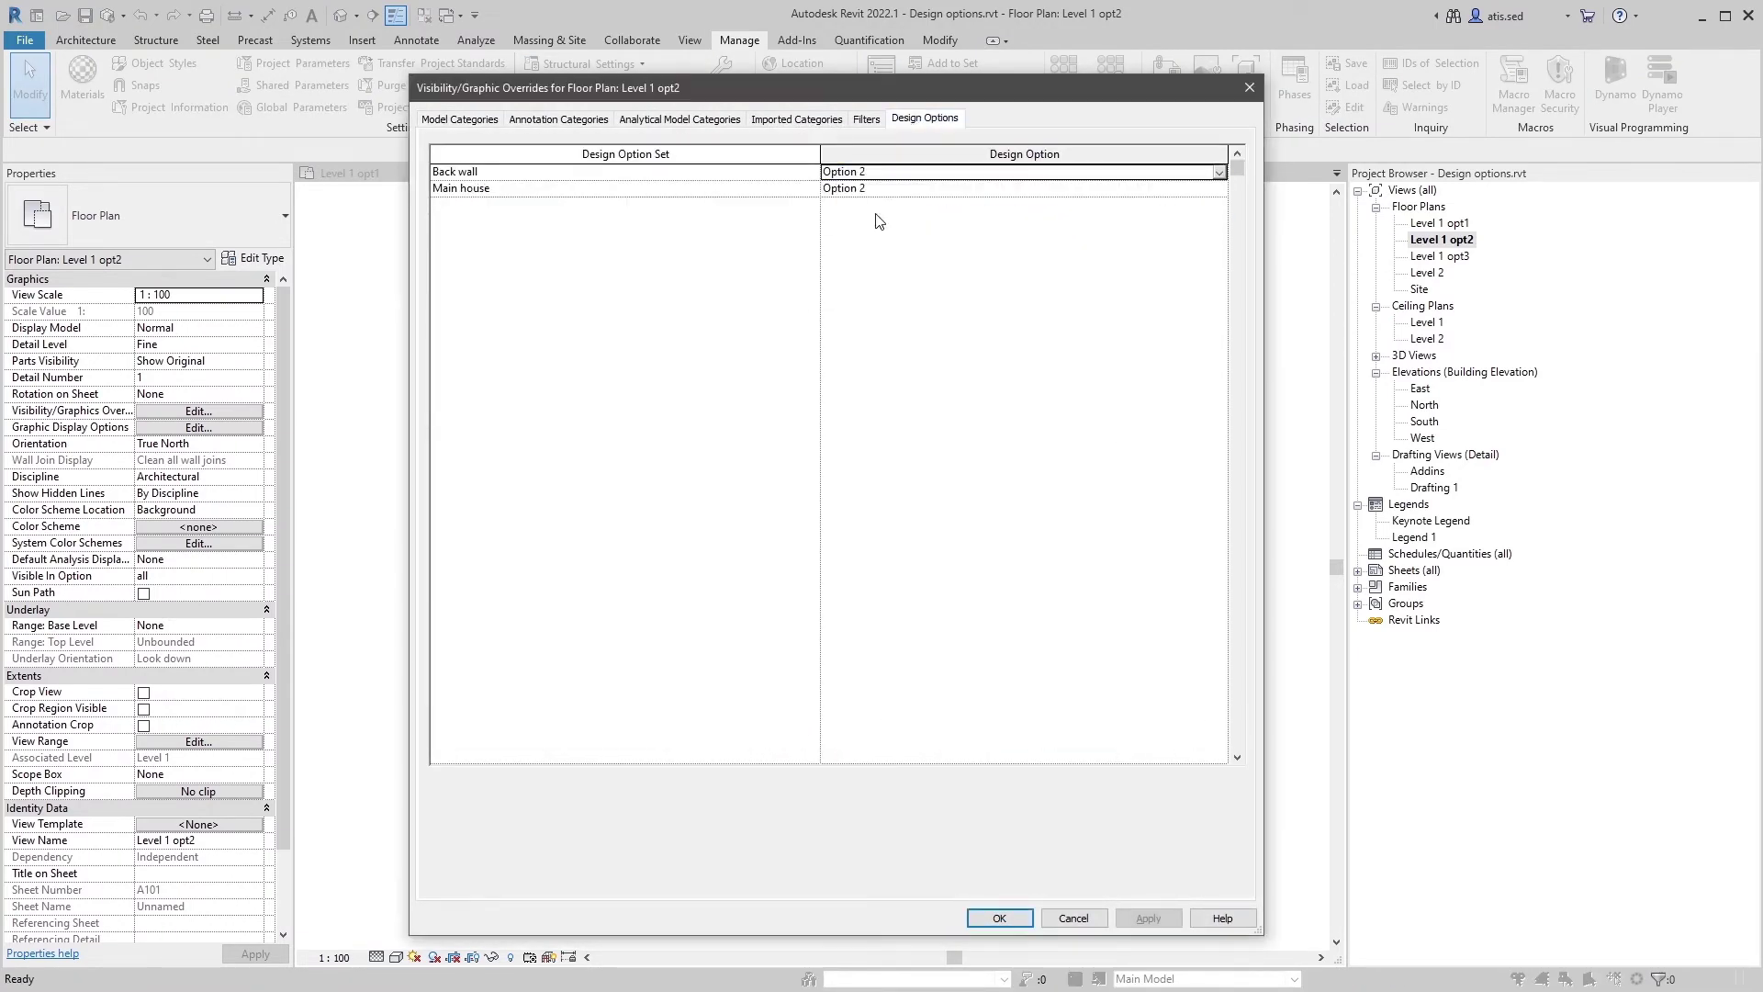
{"action": "left_click", "coordinate": [997, 917]}
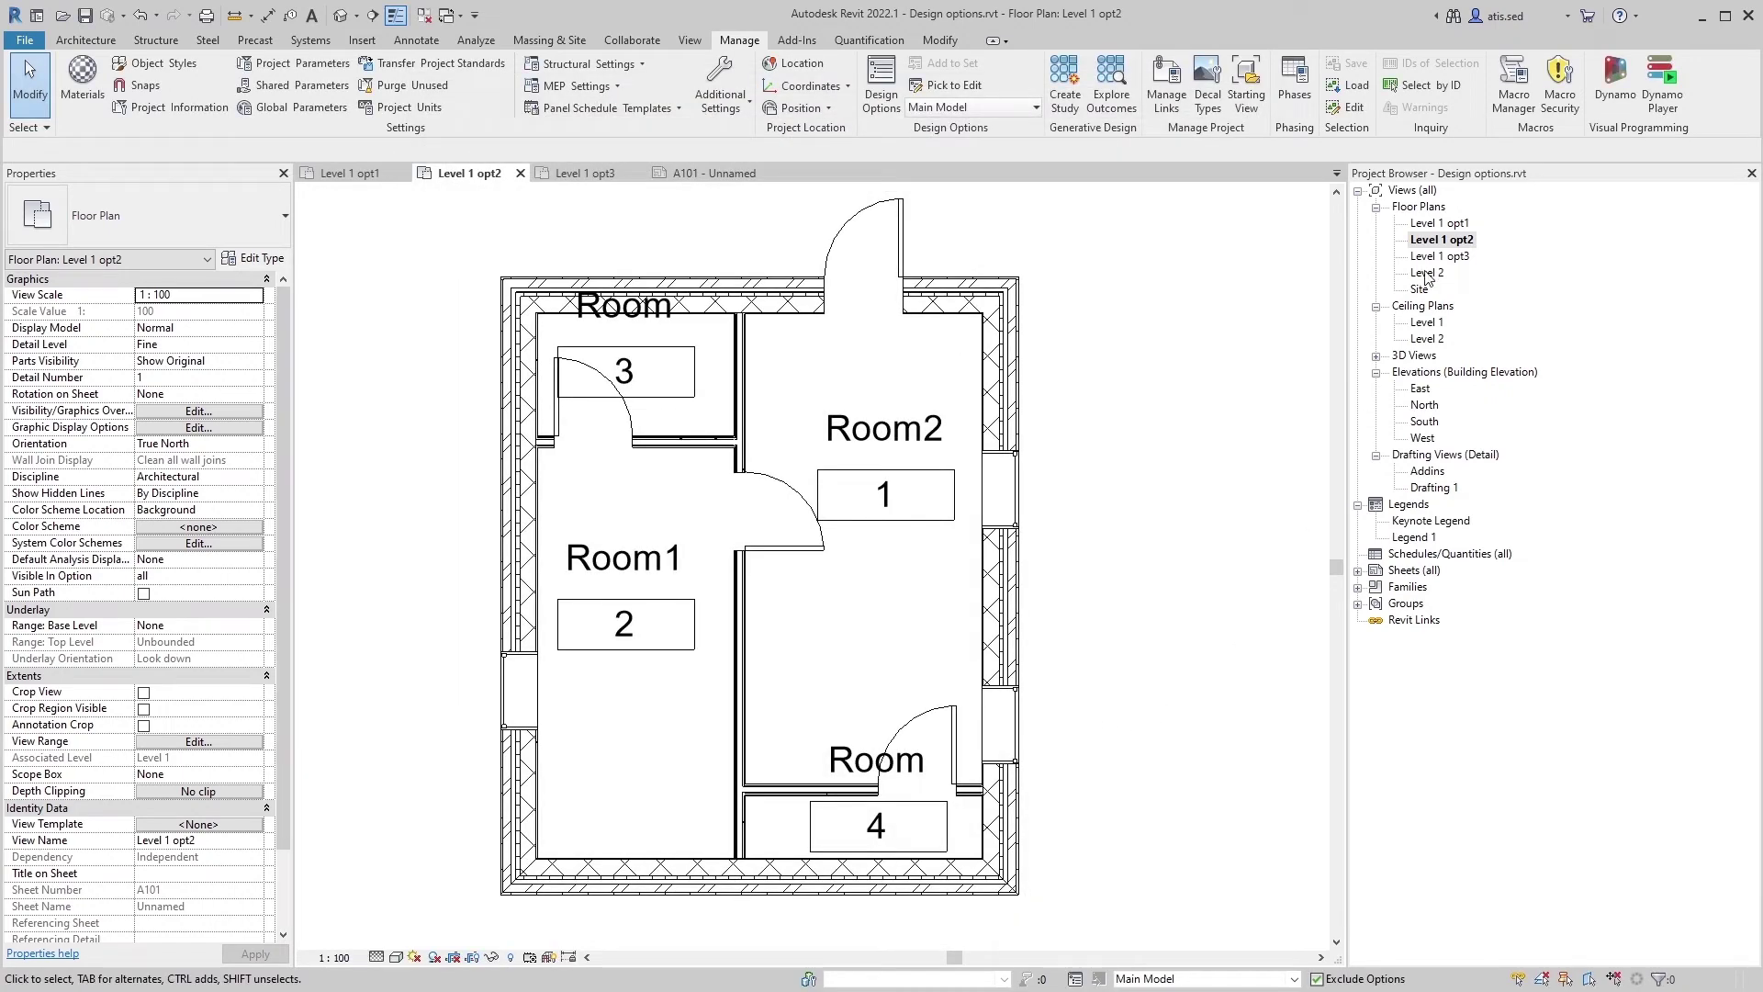
Step: Open Level 1 opt3 and set its visibility overrides to display Back wall Option 1
{"action": "double_click", "coordinate": [1434, 258]}
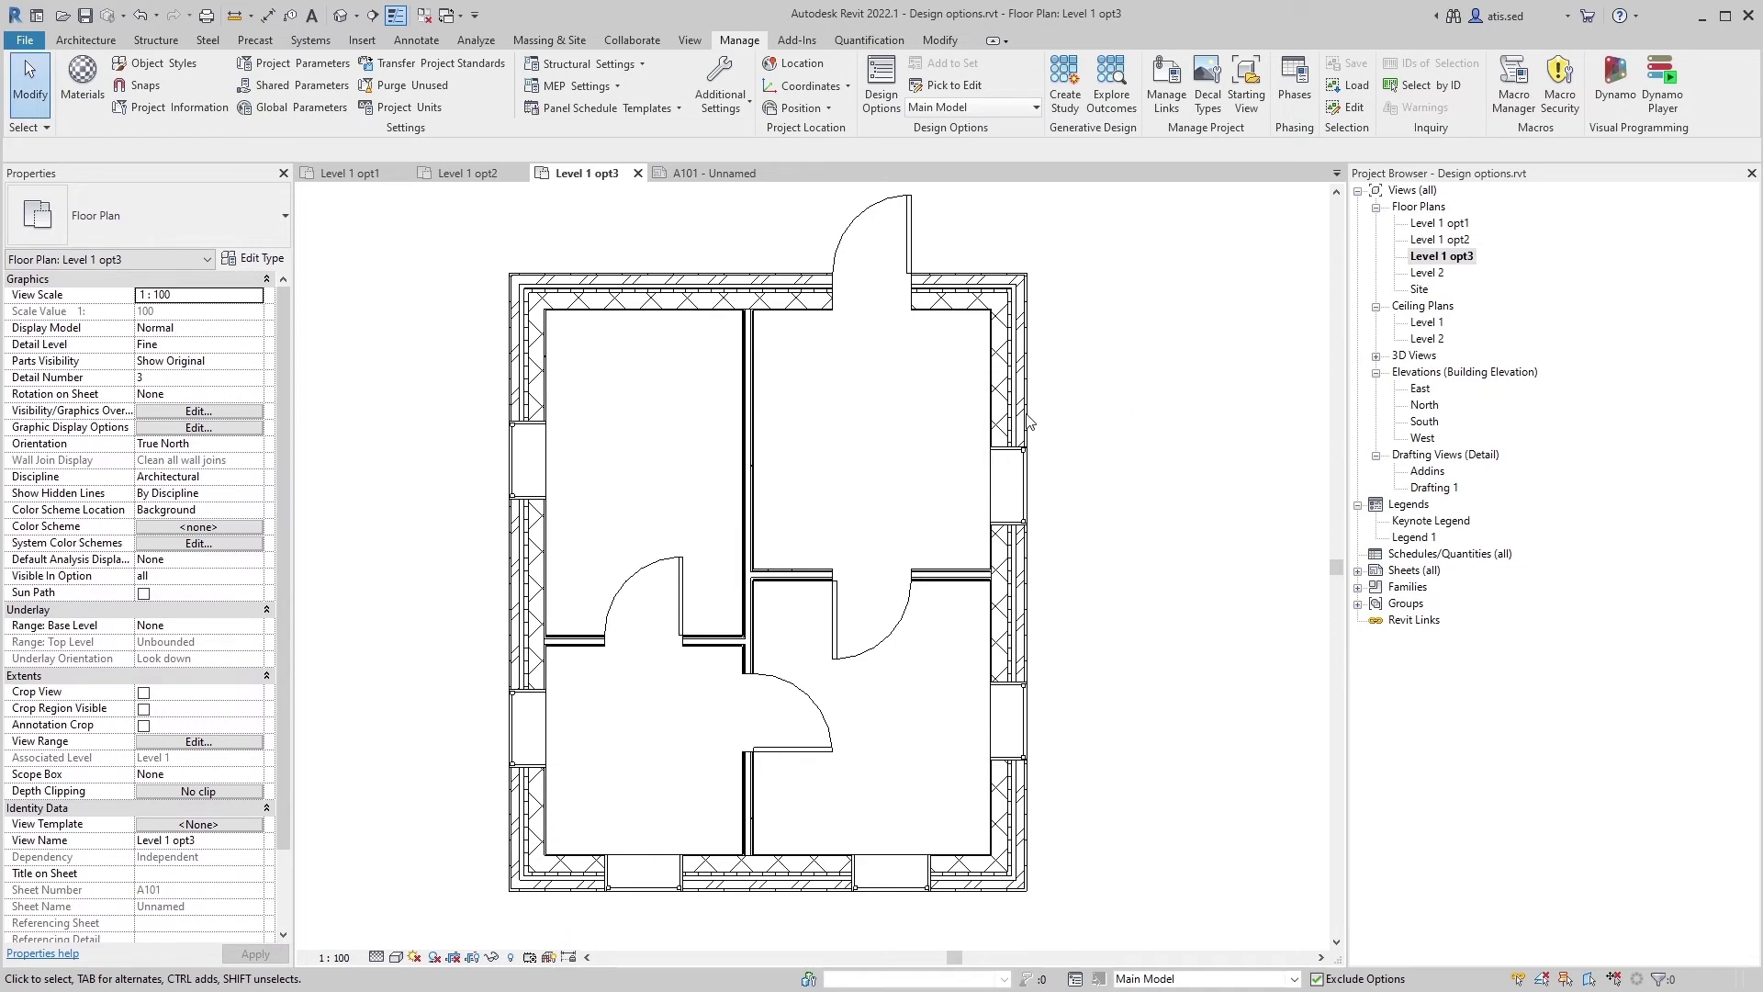
{"action": "key", "text": "v"}
{"action": "key", "text": "g"}
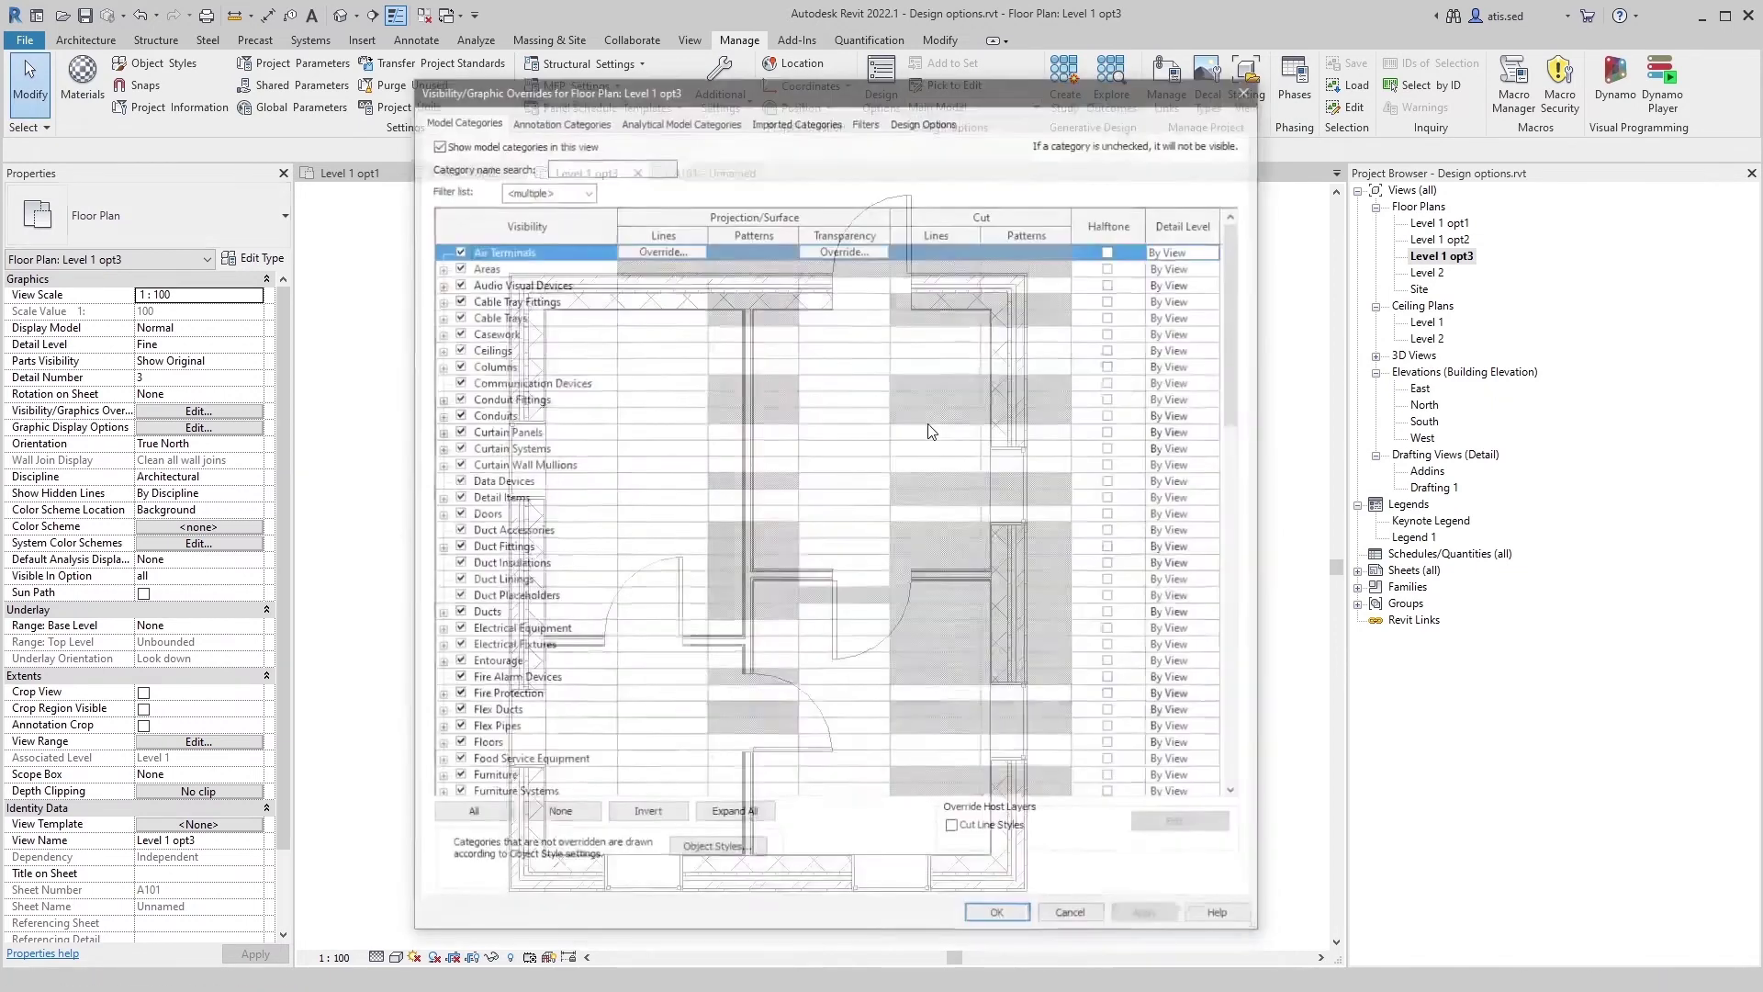
{"action": "left_click", "coordinate": [926, 119]}
{"action": "left_click", "coordinate": [924, 175]}
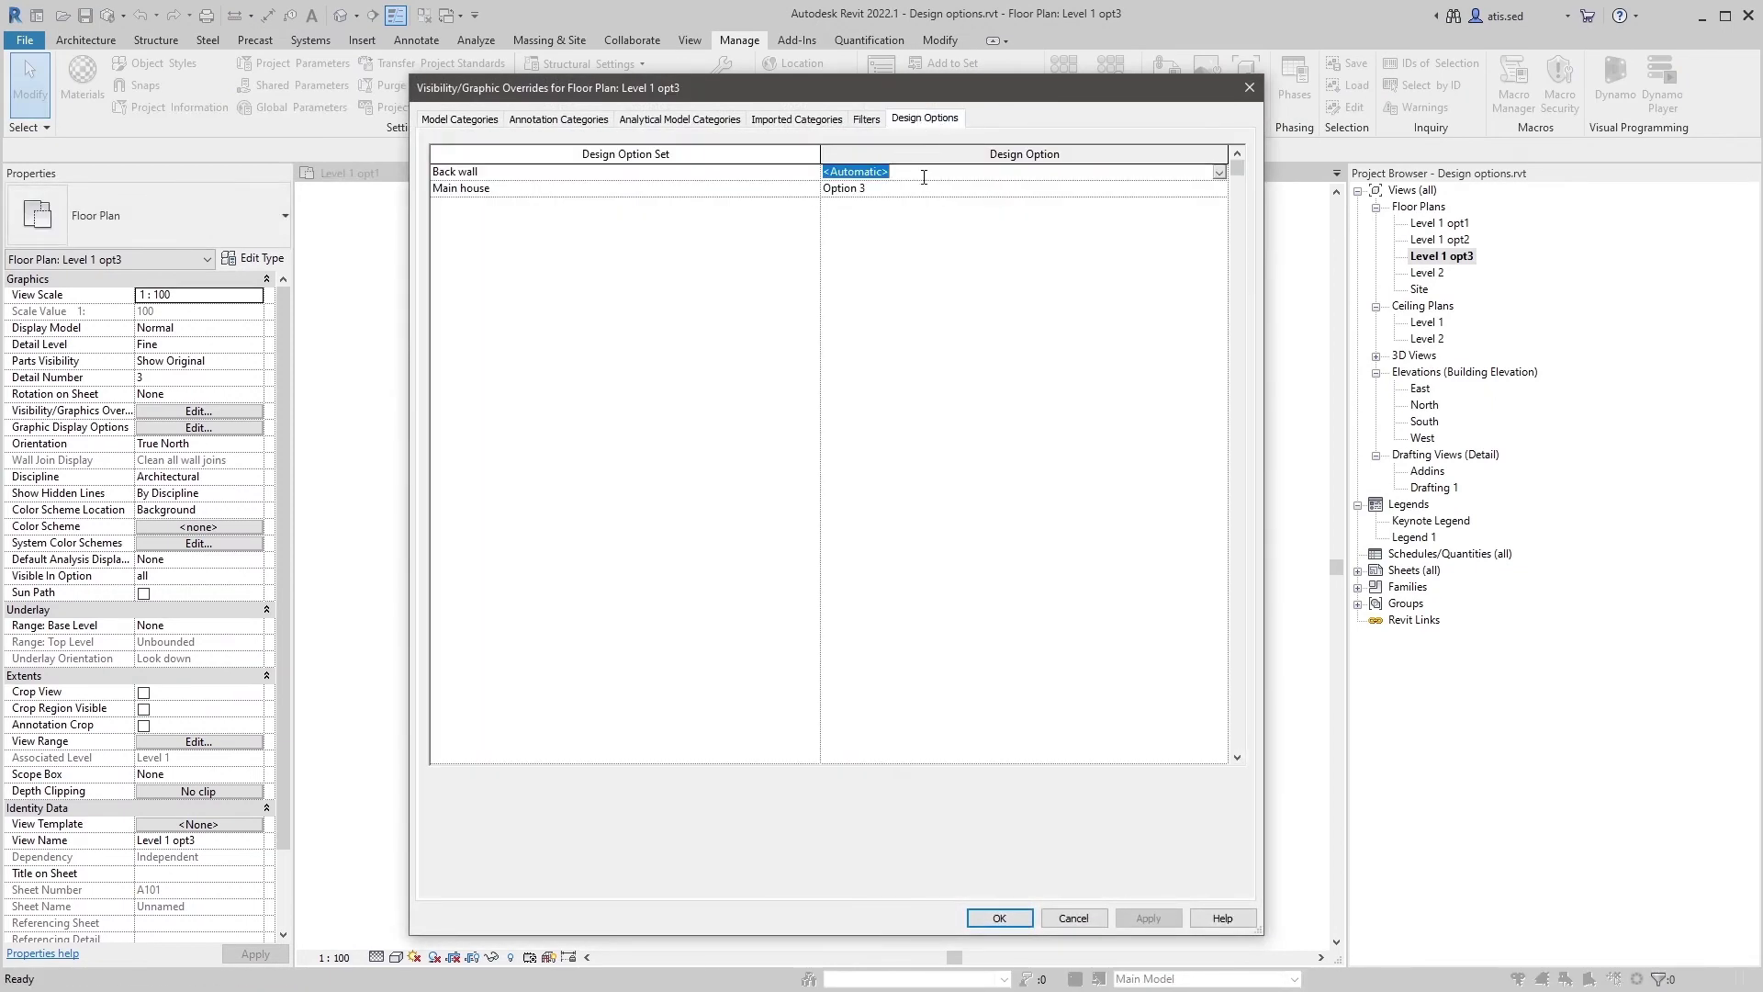
{"action": "left_click", "coordinate": [1217, 172]}
{"action": "left_click", "coordinate": [919, 189]}
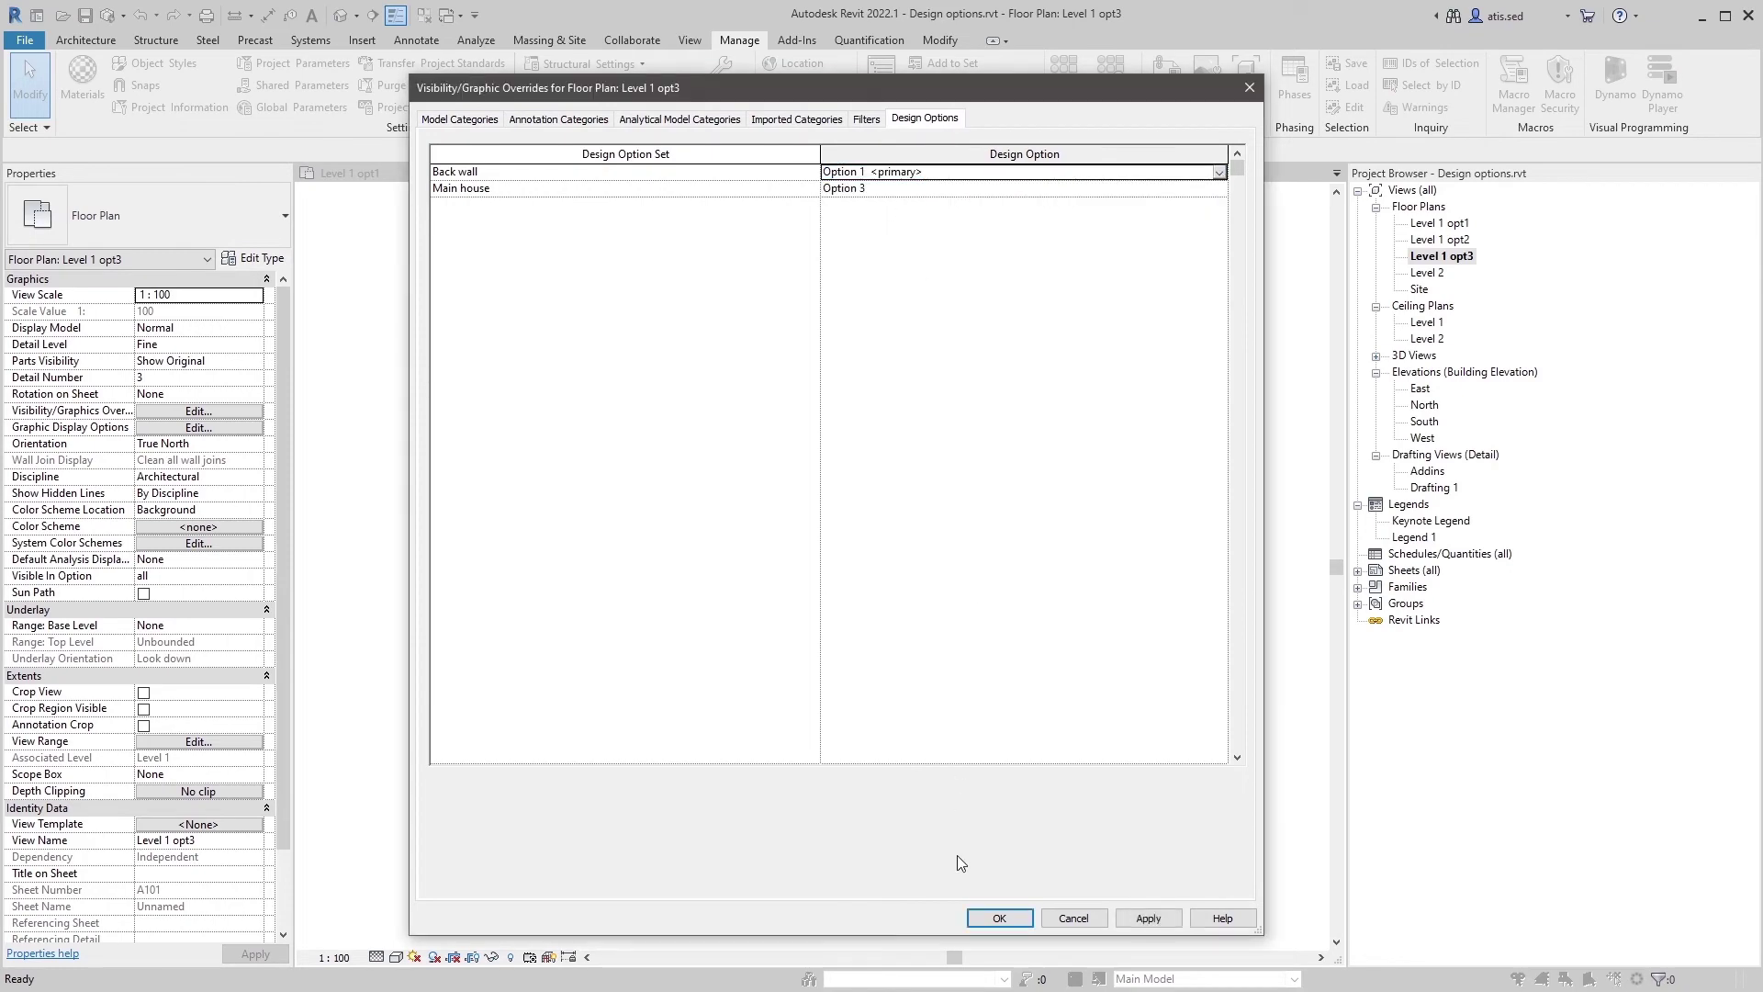
{"action": "left_click", "coordinate": [999, 919]}
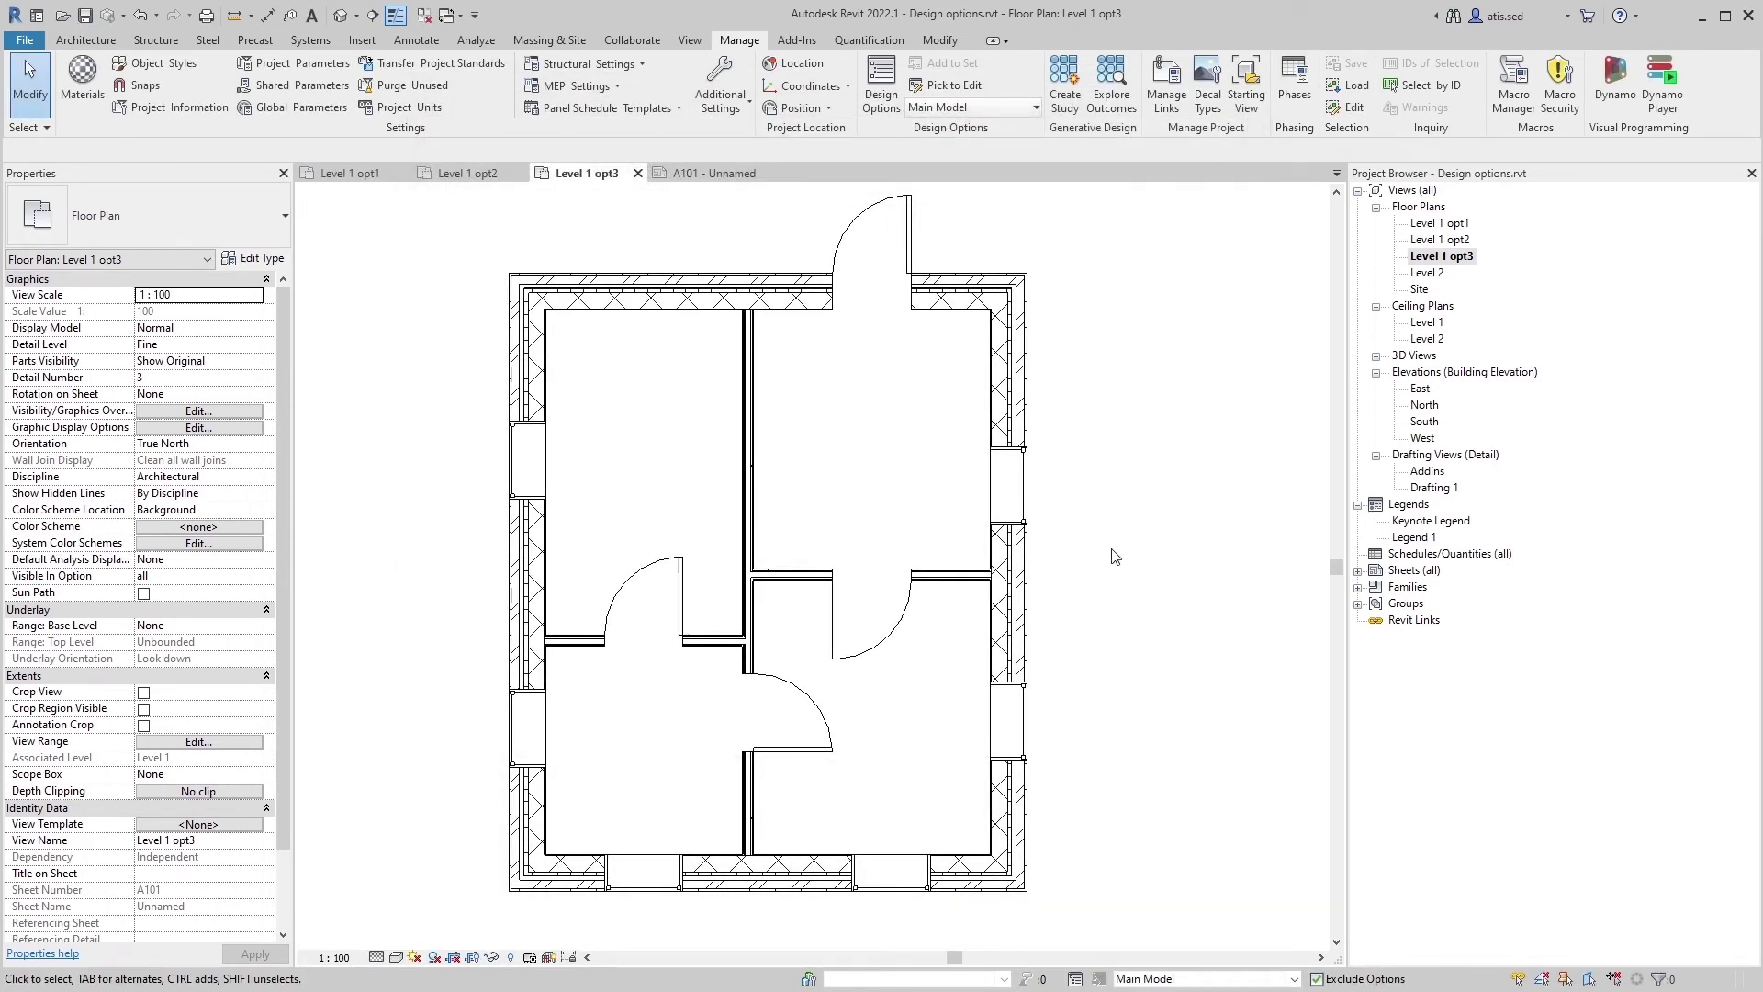
Step: In Design Options, make Main house Option 3 and Back wall Option 2 primary
{"action": "middle_click_drag", "start_coordinate": [1047, 384], "coordinate": [1056, 388]}
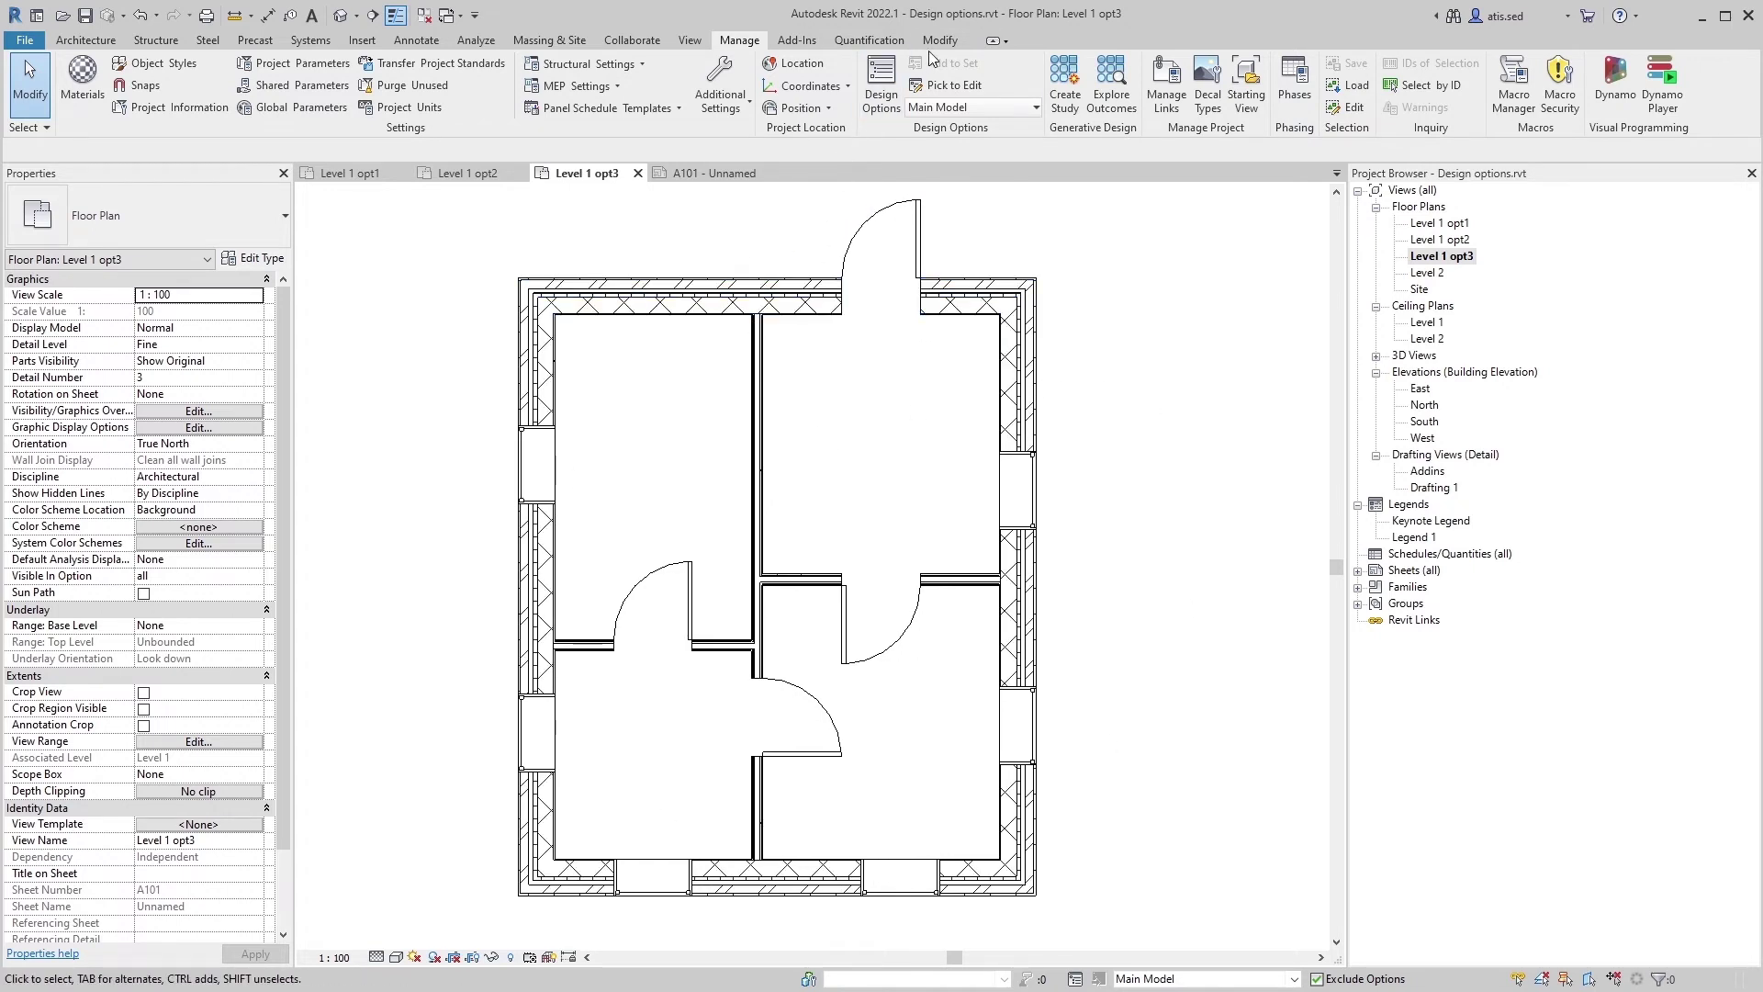
{"action": "left_click", "coordinate": [881, 92]}
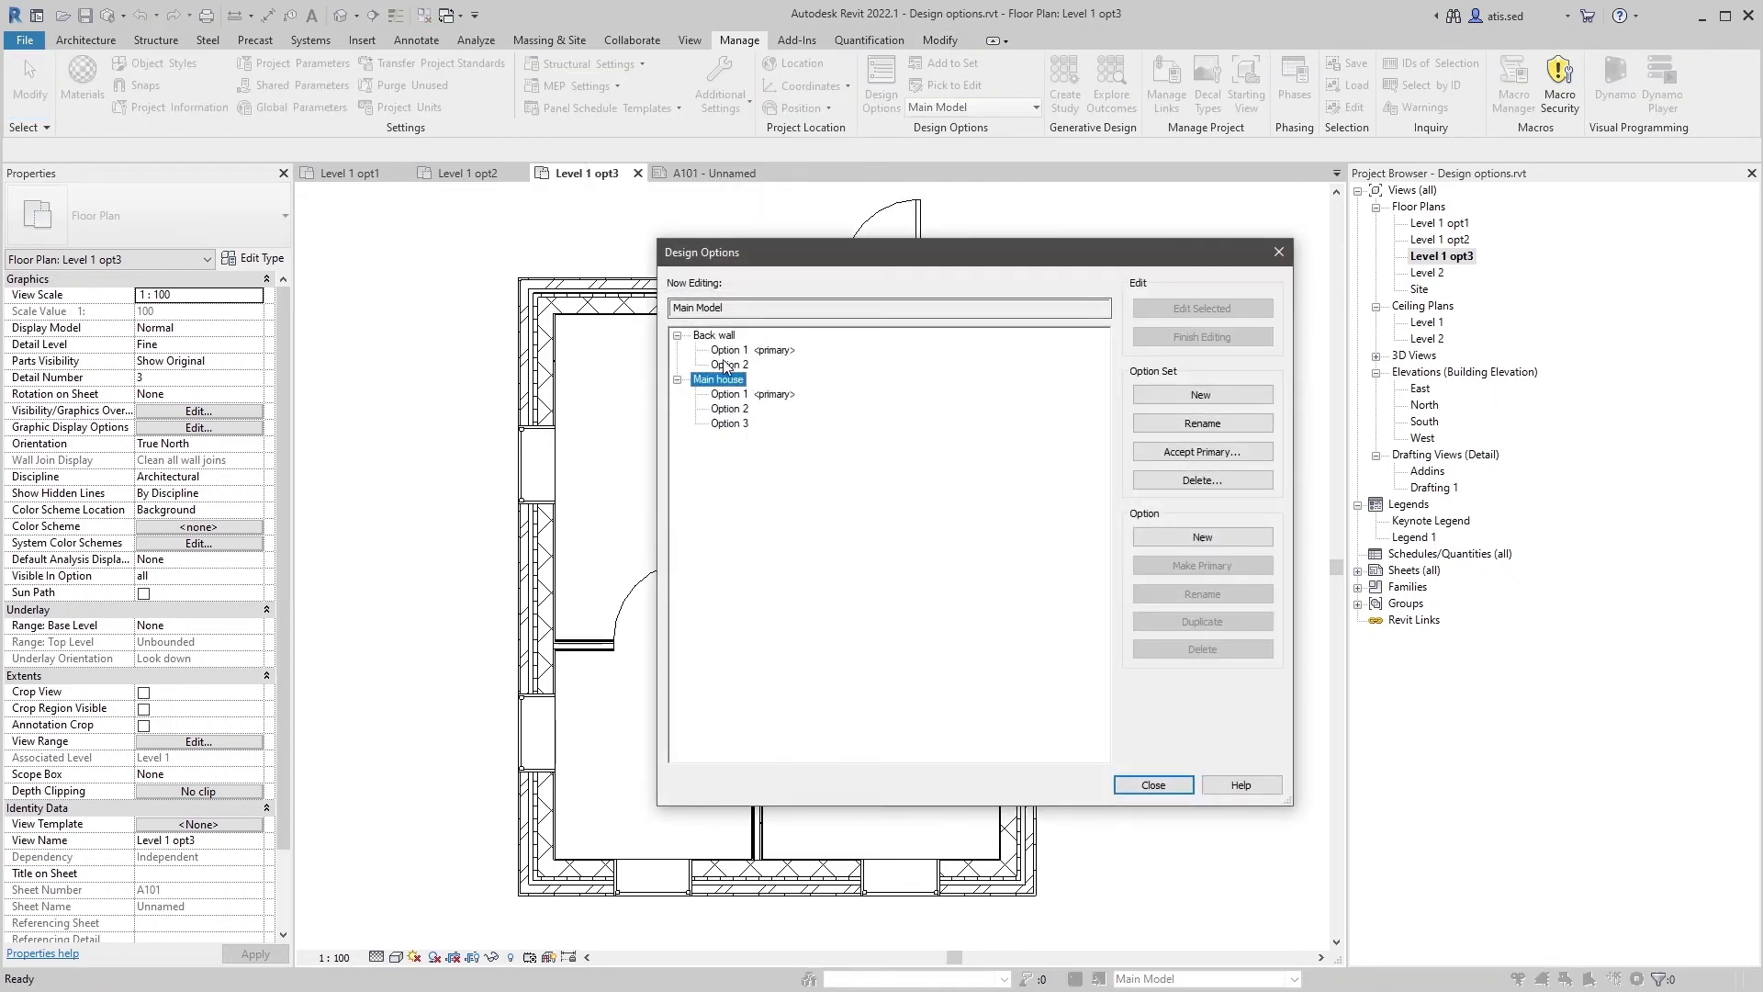
{"action": "left_click", "coordinate": [730, 409]}
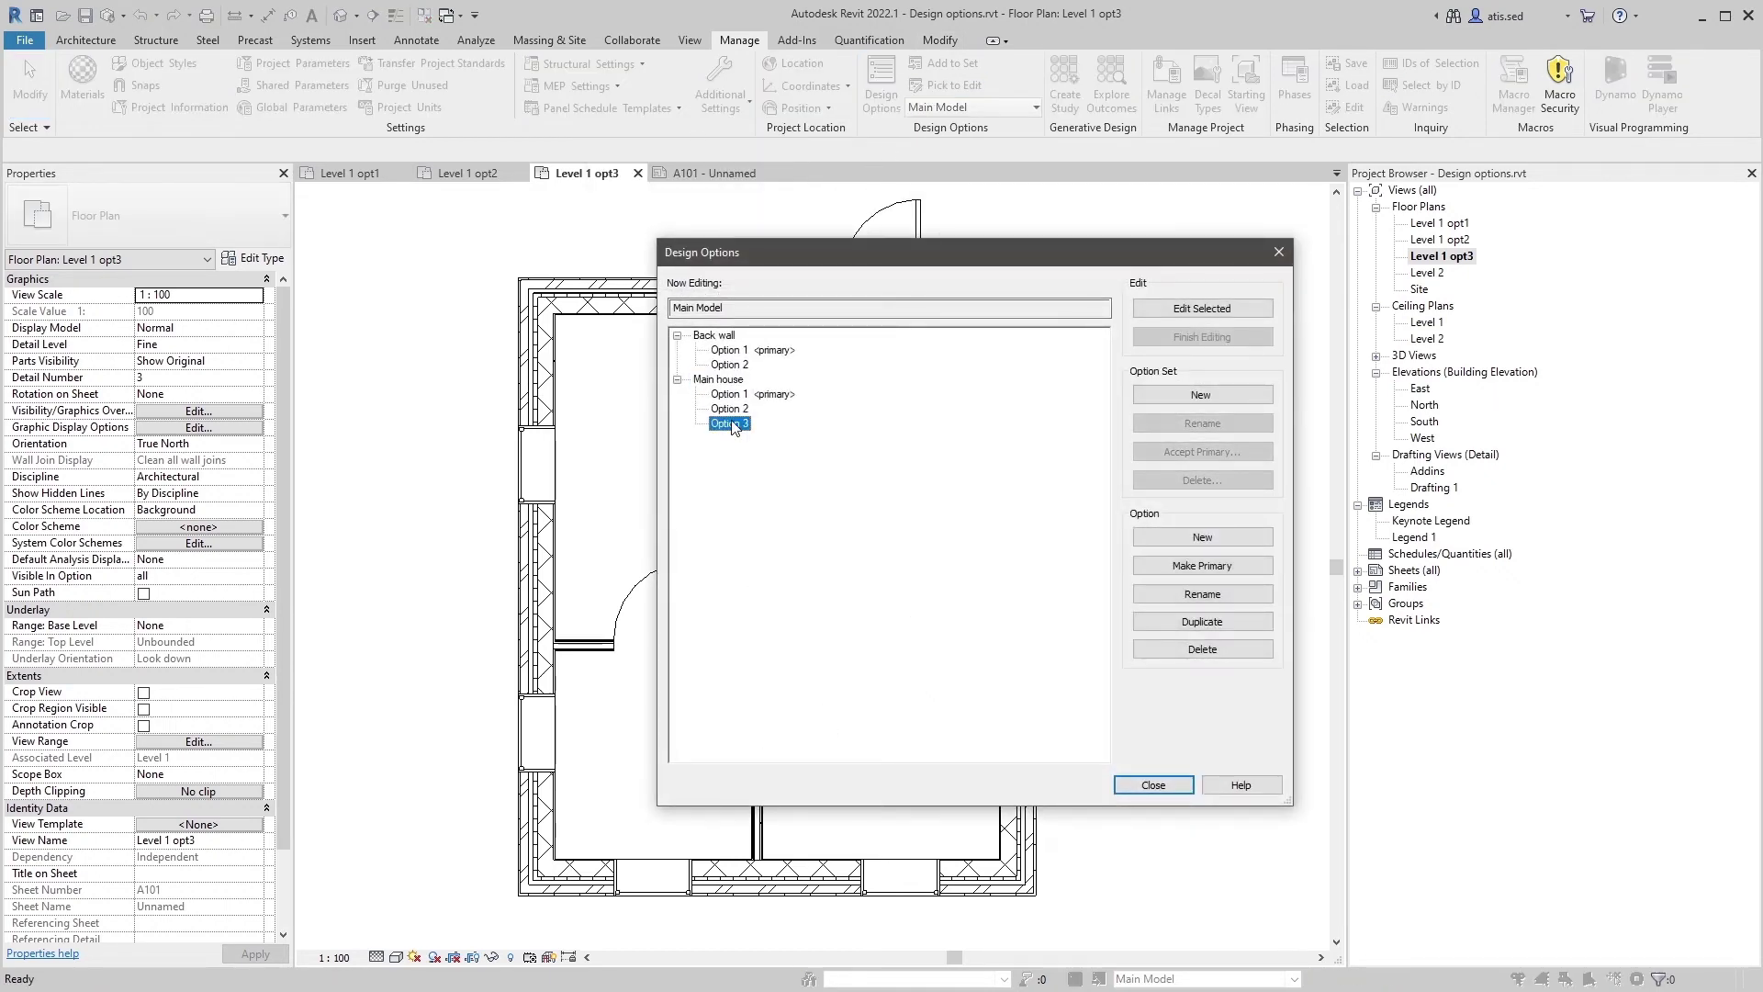
{"action": "left_click", "coordinate": [1240, 566]}
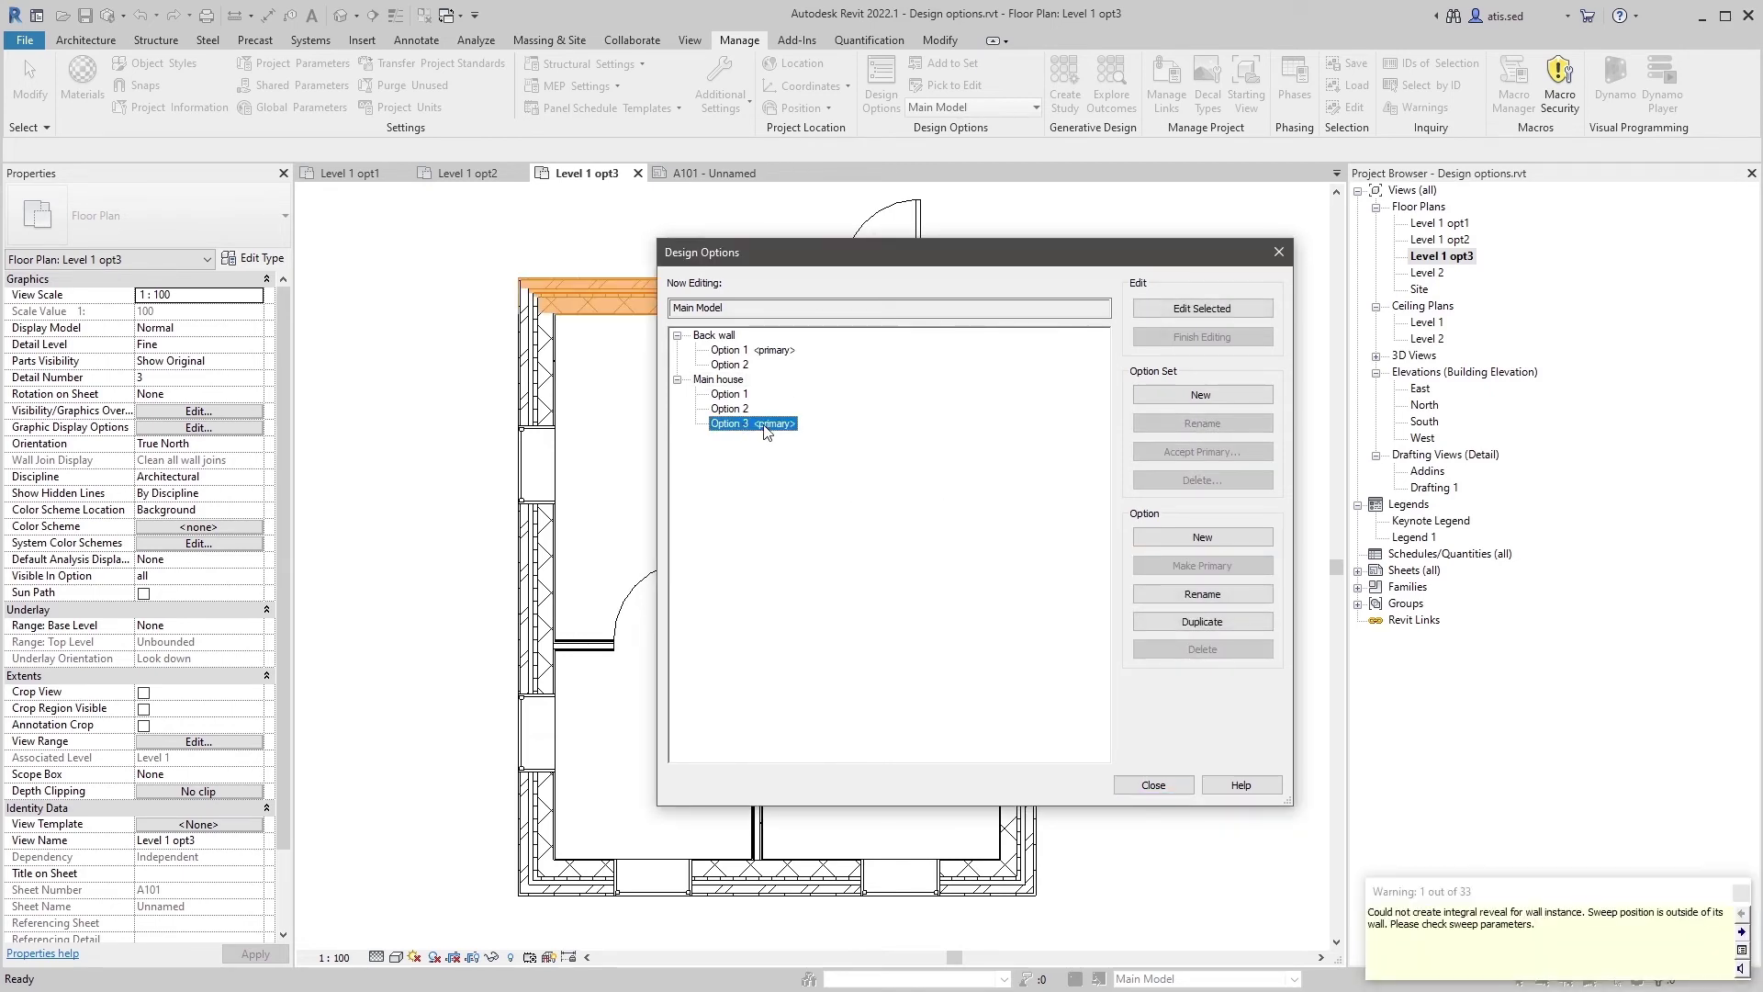
{"action": "left_click", "coordinate": [742, 364]}
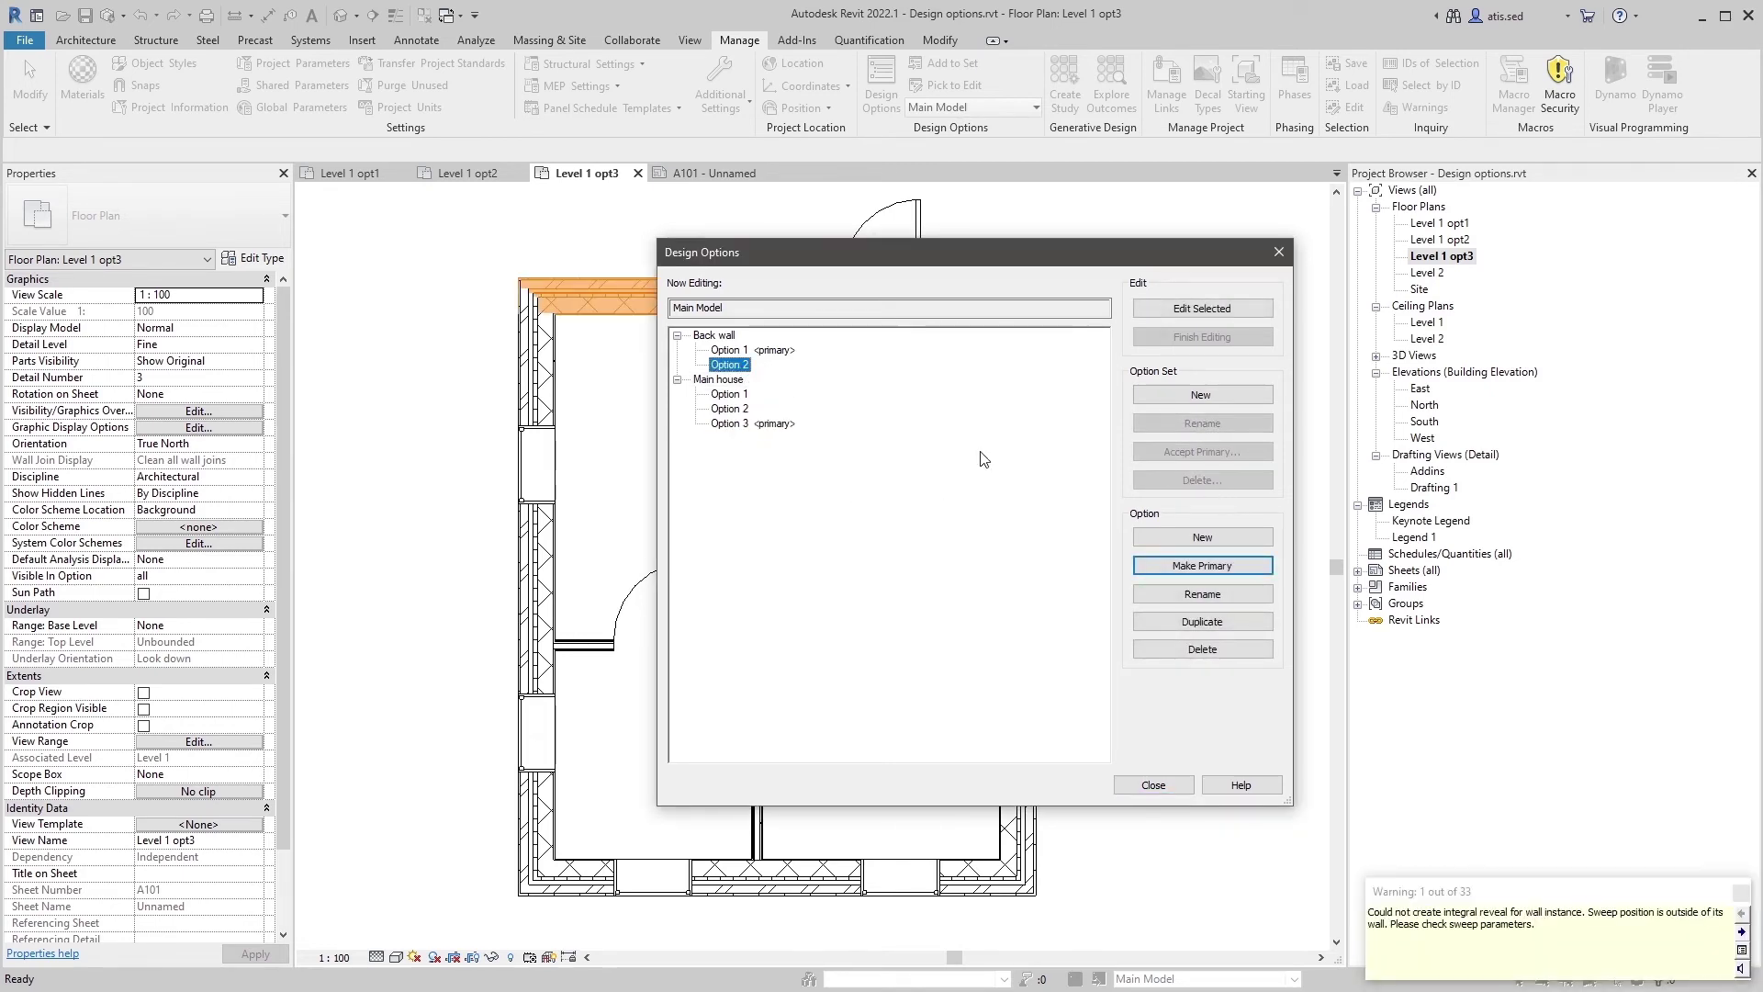
{"action": "left_click", "coordinate": [1190, 569]}
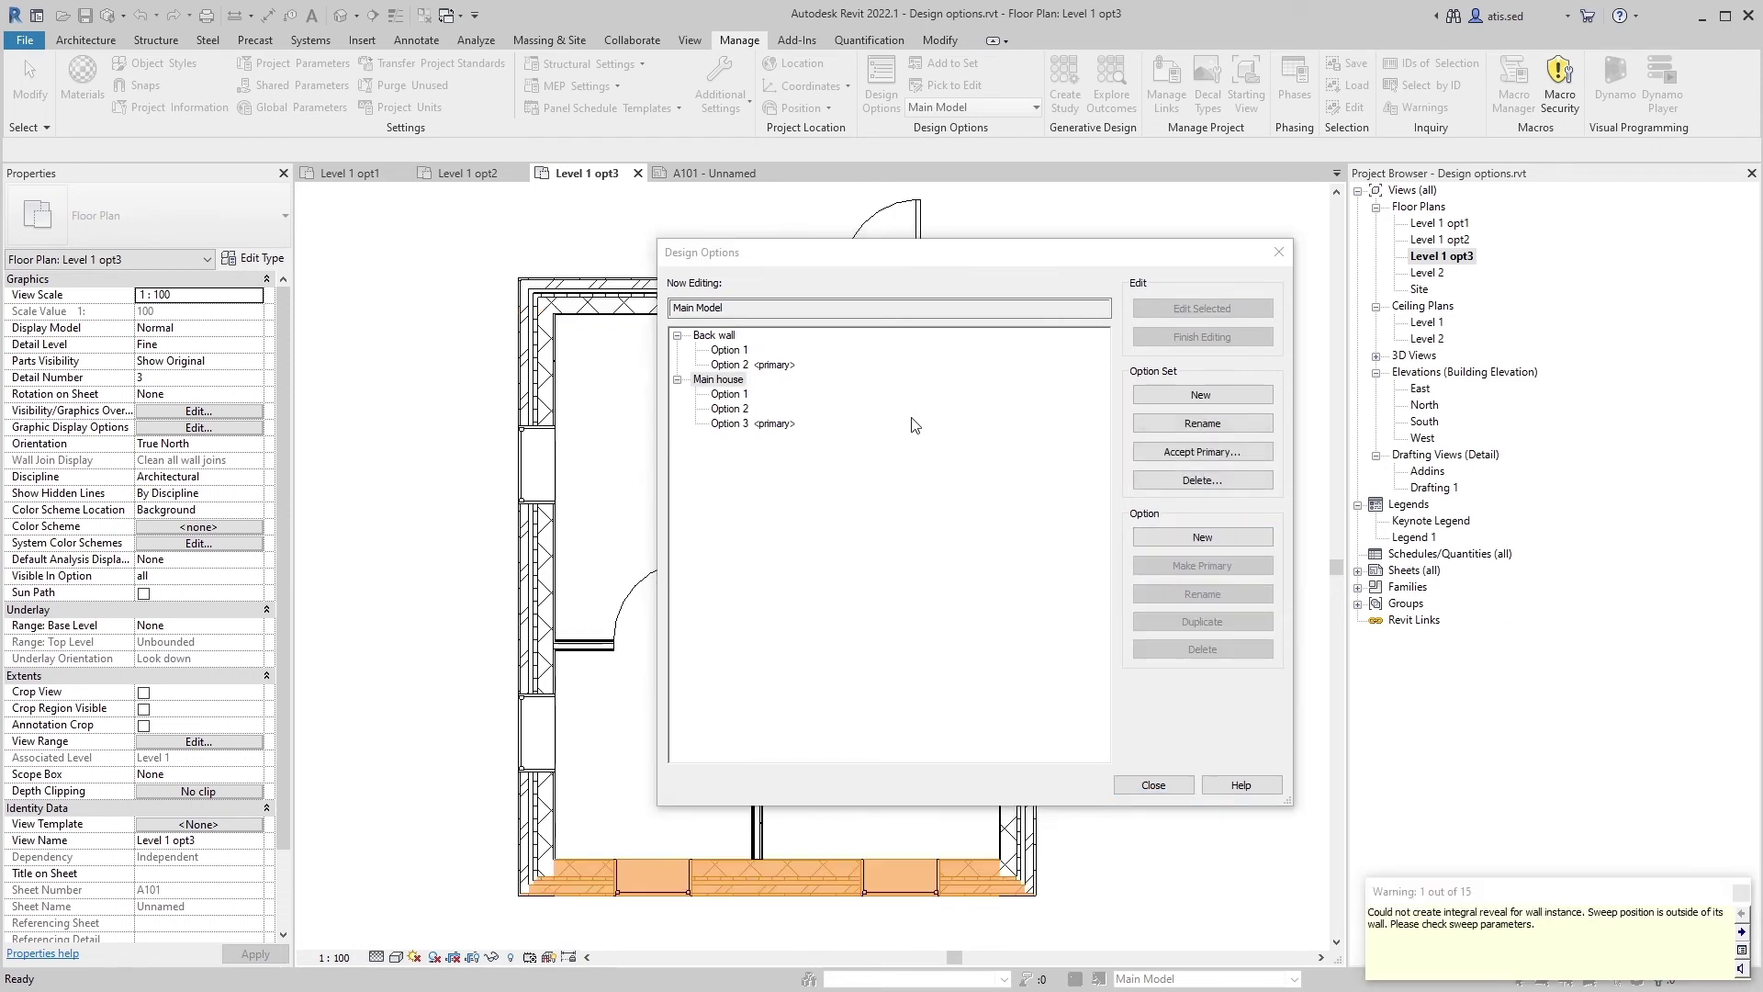
{"action": "left_click", "coordinate": [1153, 785]}
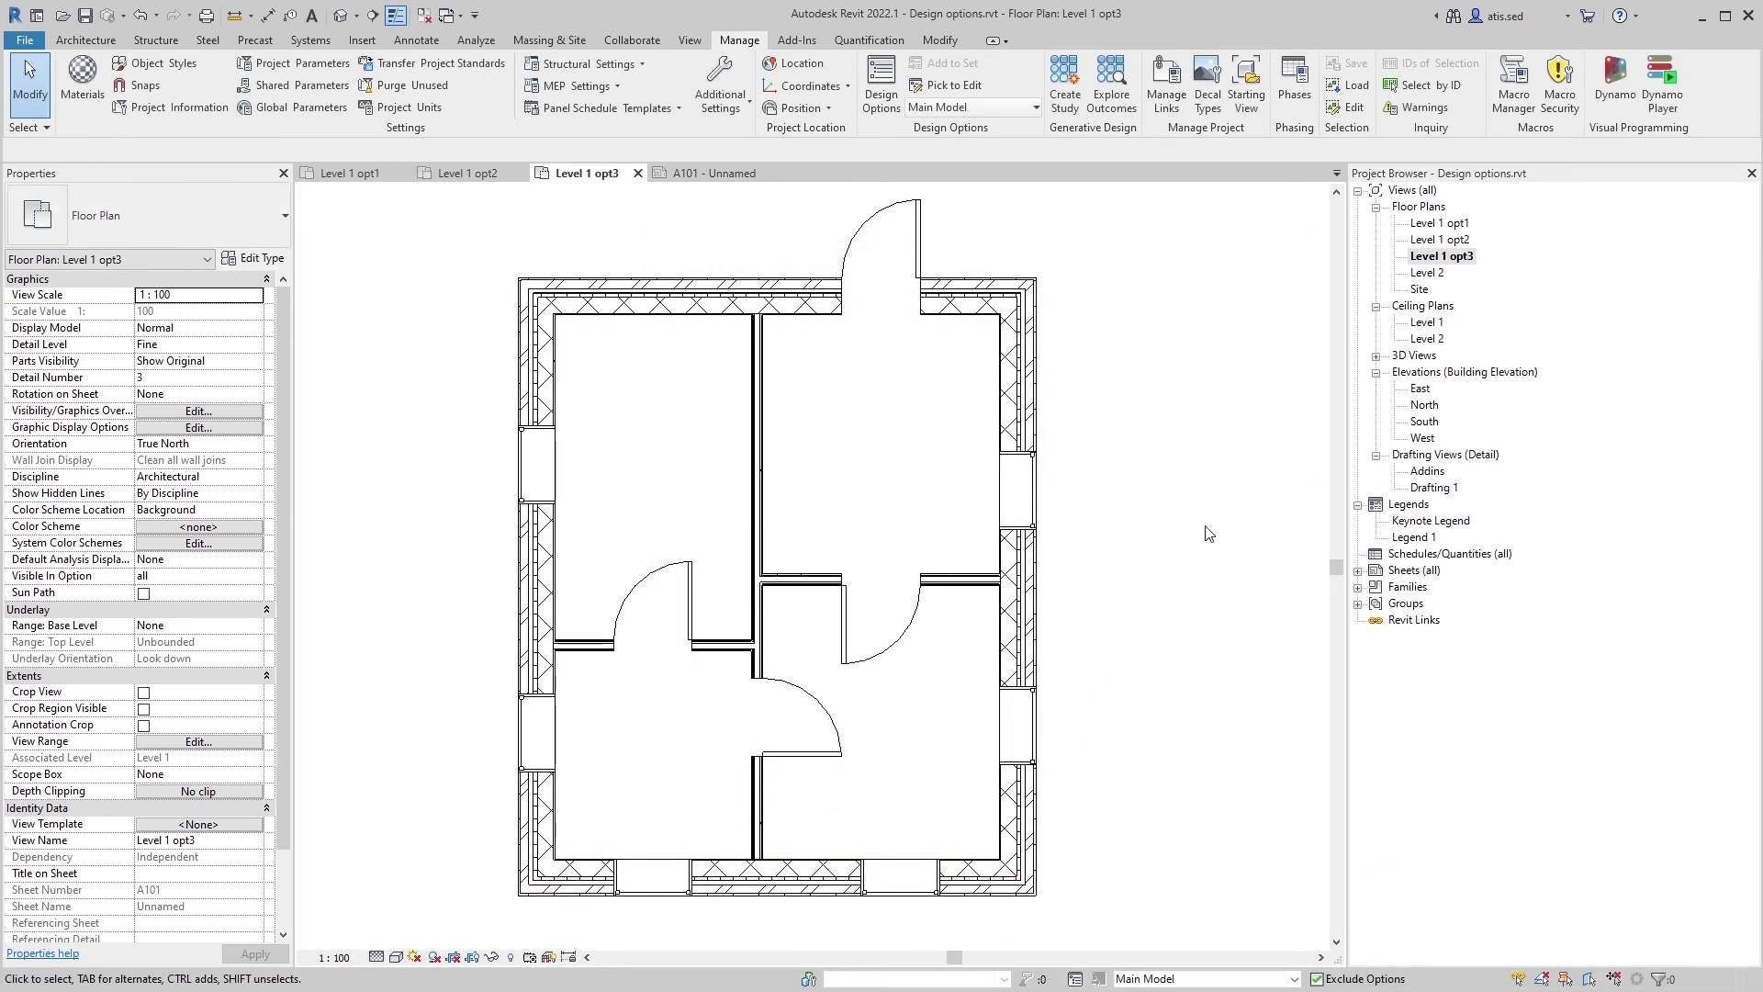
Step: Accept Main house Option 3 as primary and delete the Level 1 opt1 and opt2 views
{"action": "left_click", "coordinate": [882, 102]}
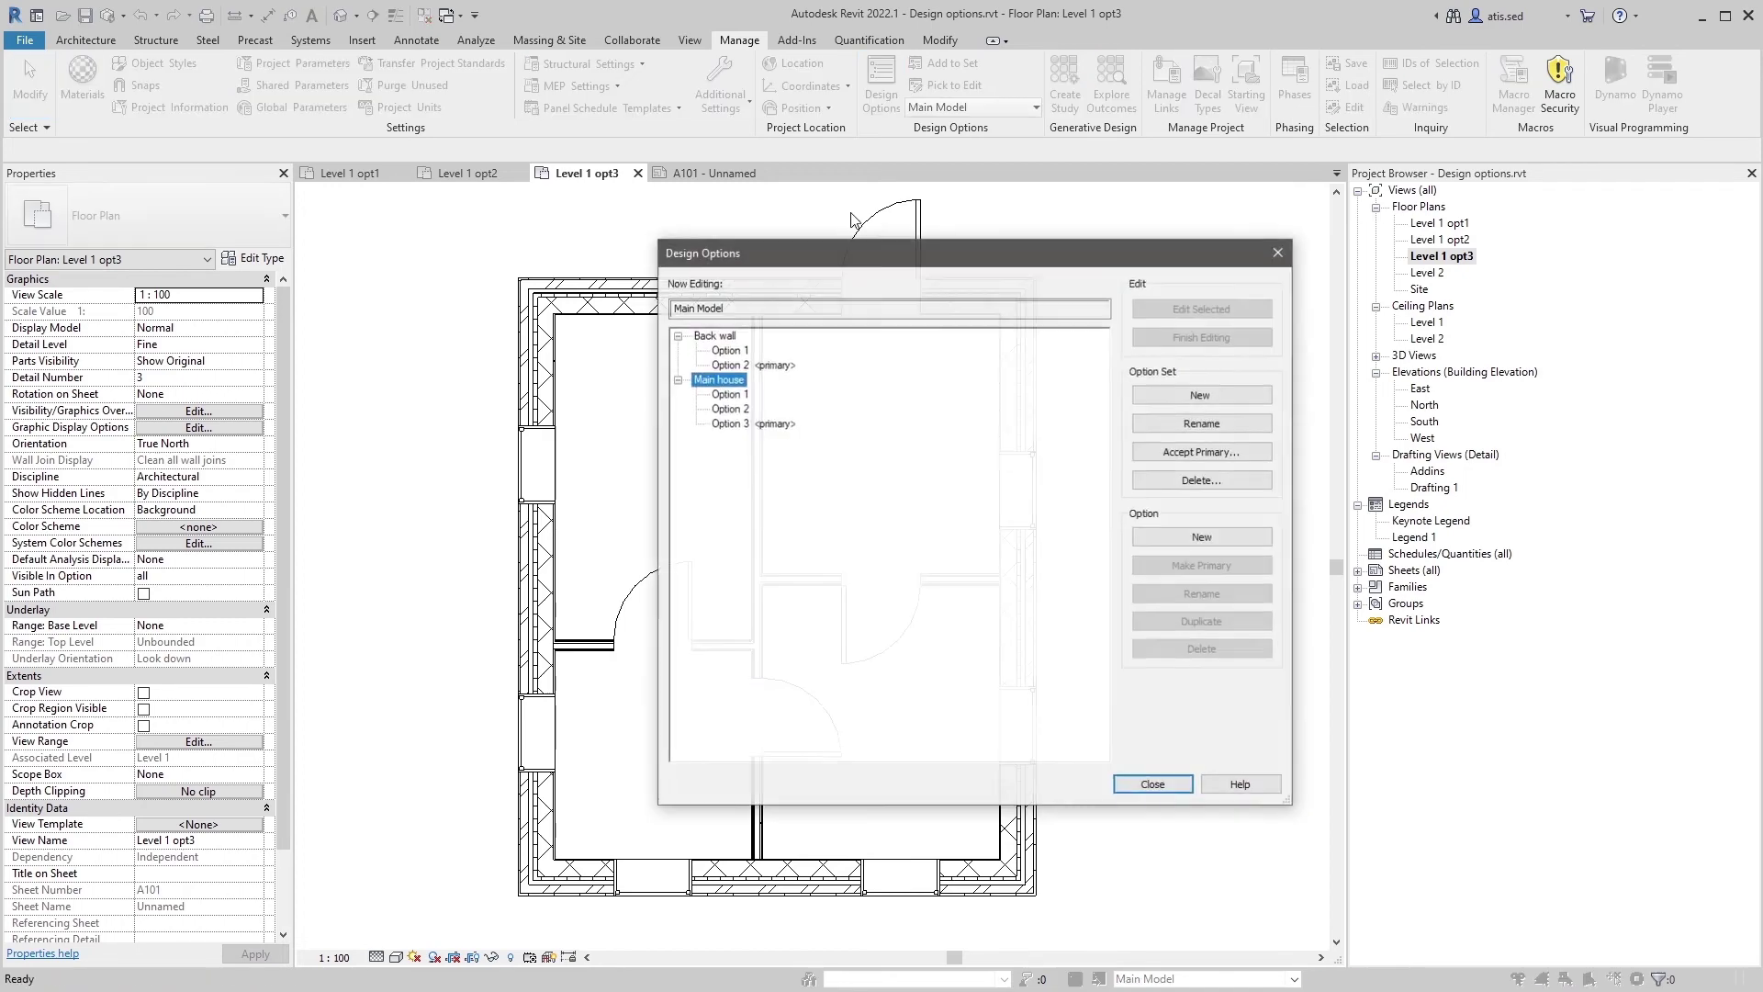
{"action": "left_click", "coordinate": [726, 394]}
{"action": "left_click", "coordinate": [725, 380]}
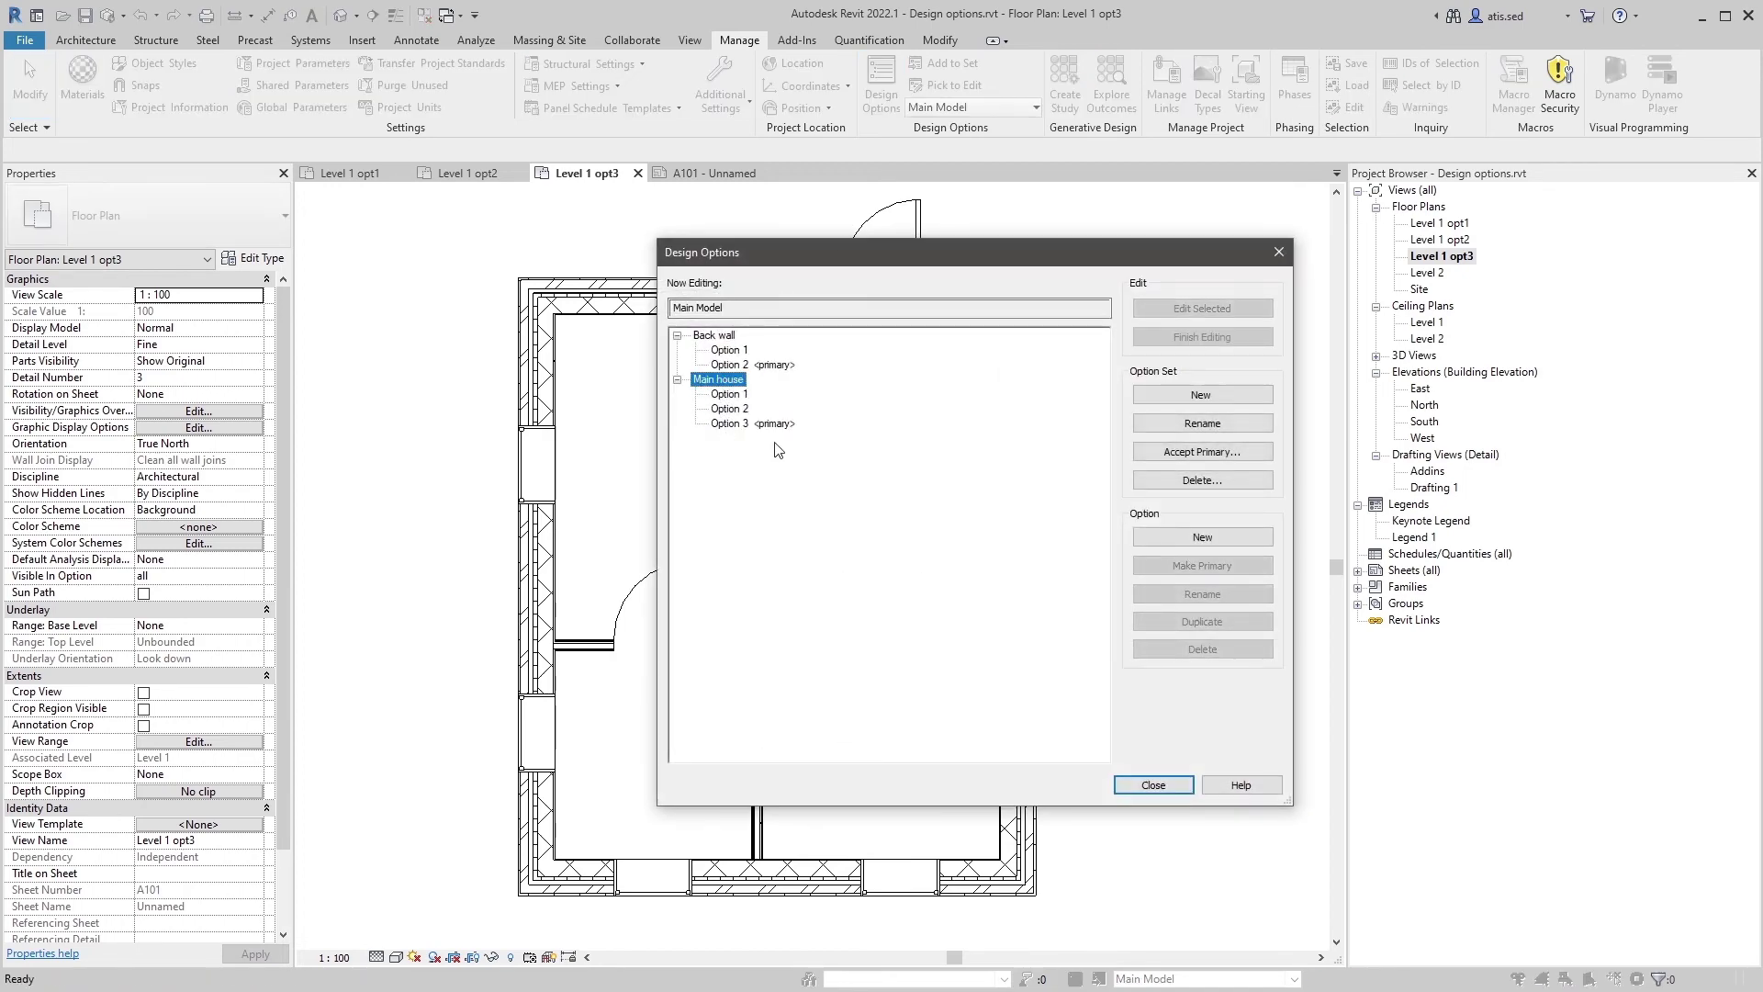
{"action": "left_click", "coordinate": [730, 424]}
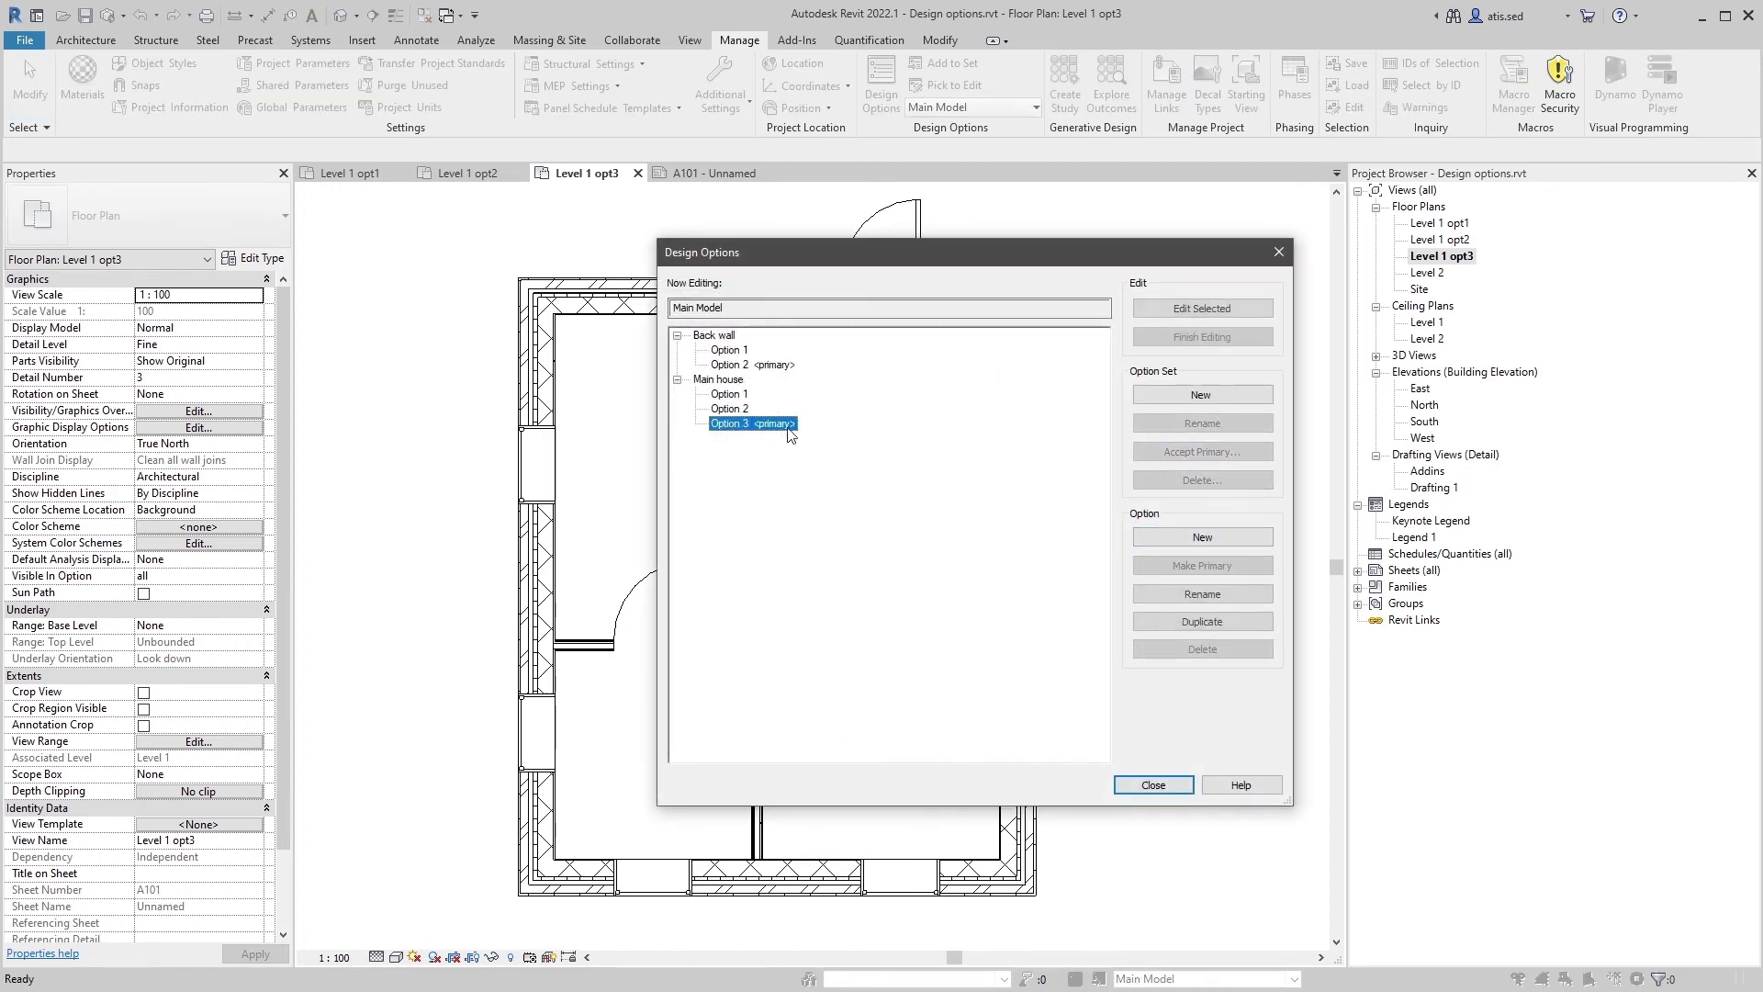
{"action": "left_click", "coordinate": [725, 394]}
{"action": "left_click", "coordinate": [725, 380]}
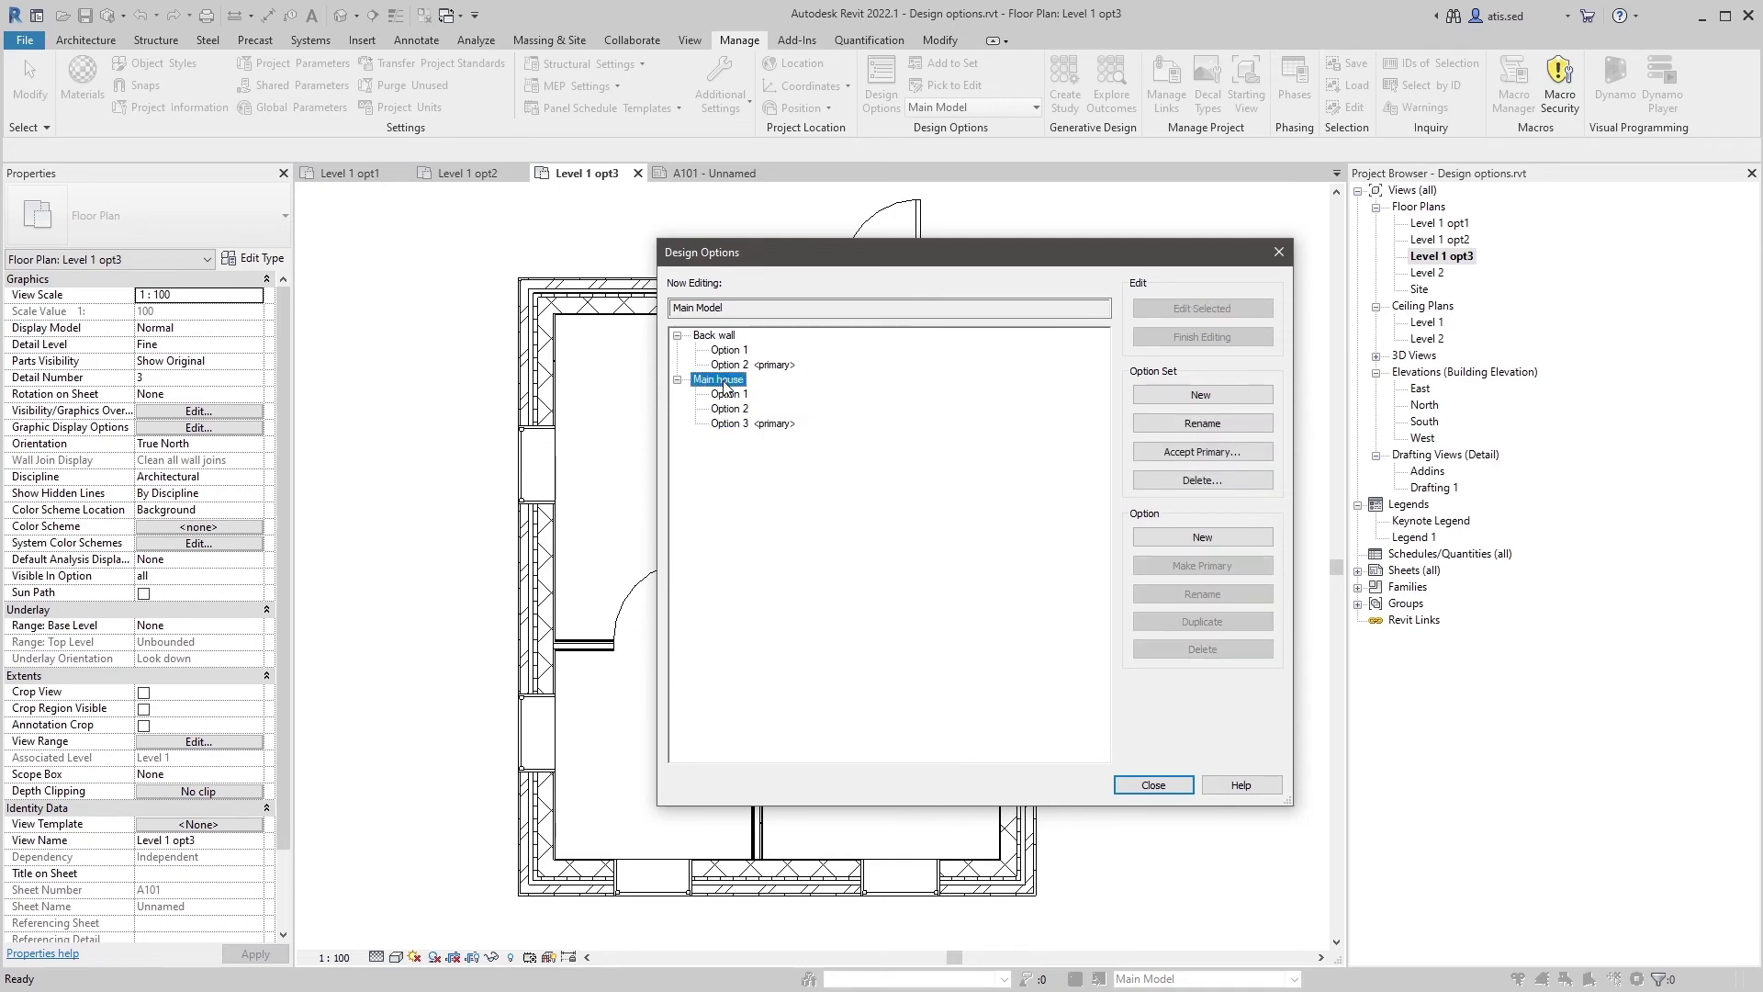
{"action": "left_click", "coordinate": [1157, 454]}
{"action": "left_click", "coordinate": [763, 521]}
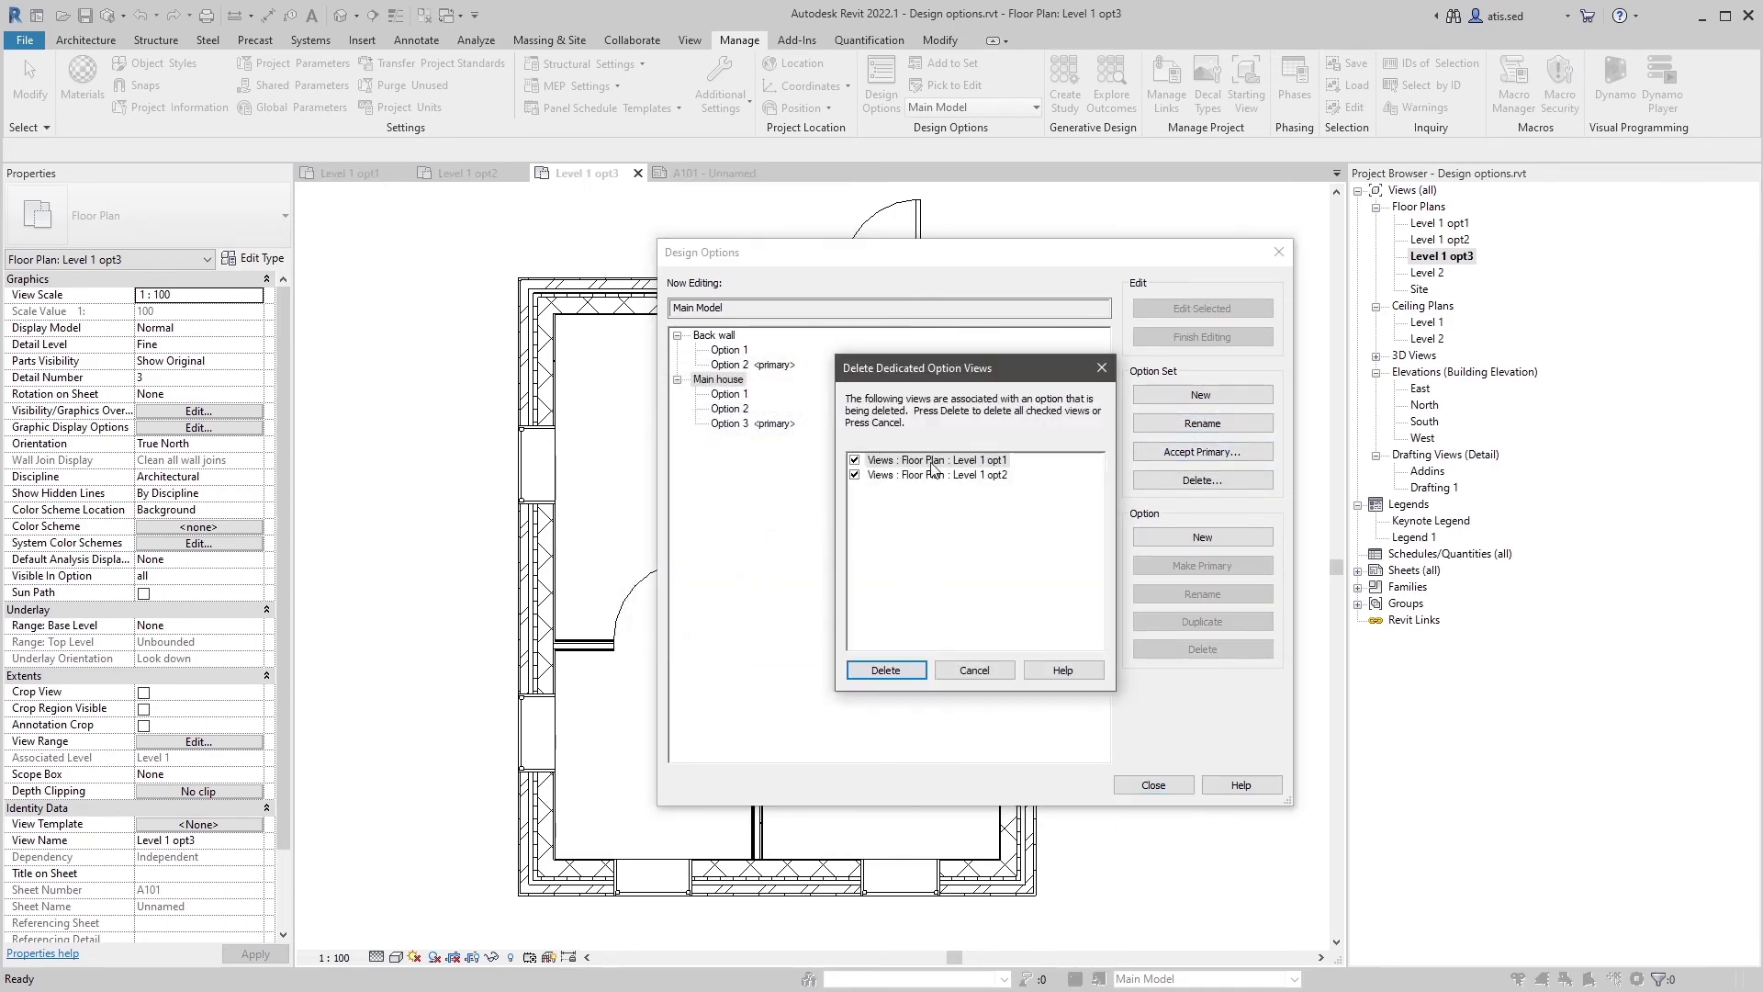
{"action": "left_click", "coordinate": [885, 670]}
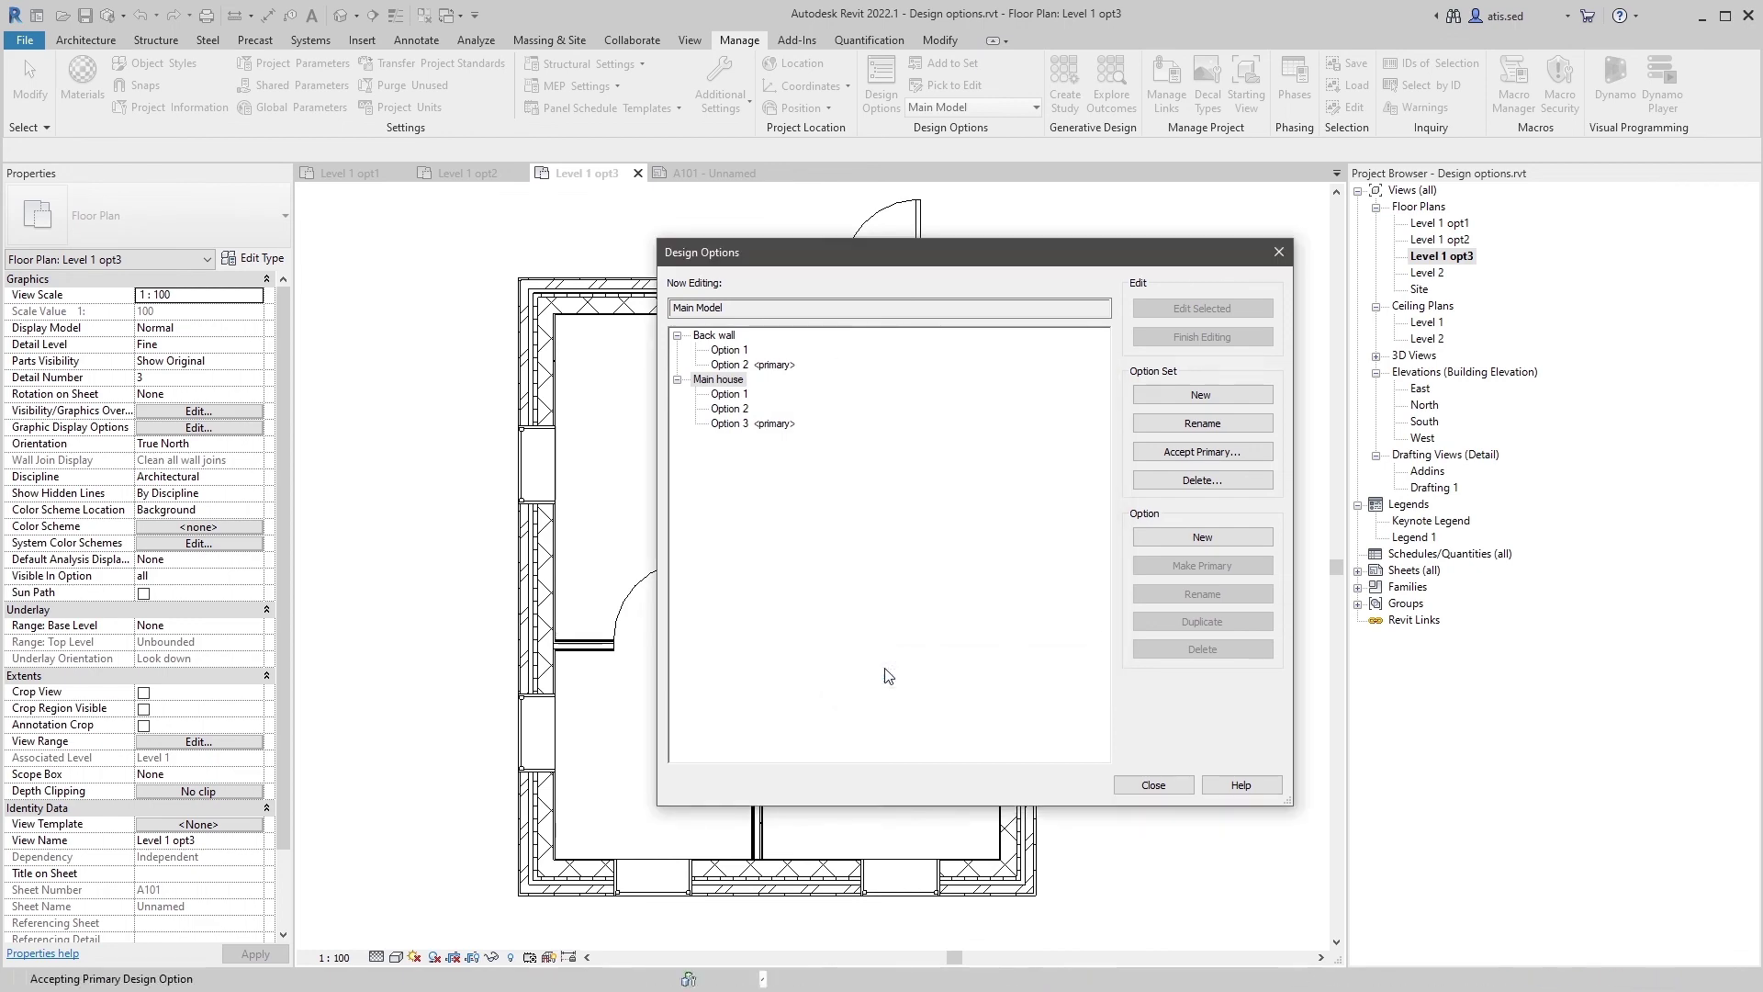
Step: Cancel accepting the Back wall primary to keep that option set, then open Level 1 opt3
{"action": "left_click", "coordinate": [714, 335]}
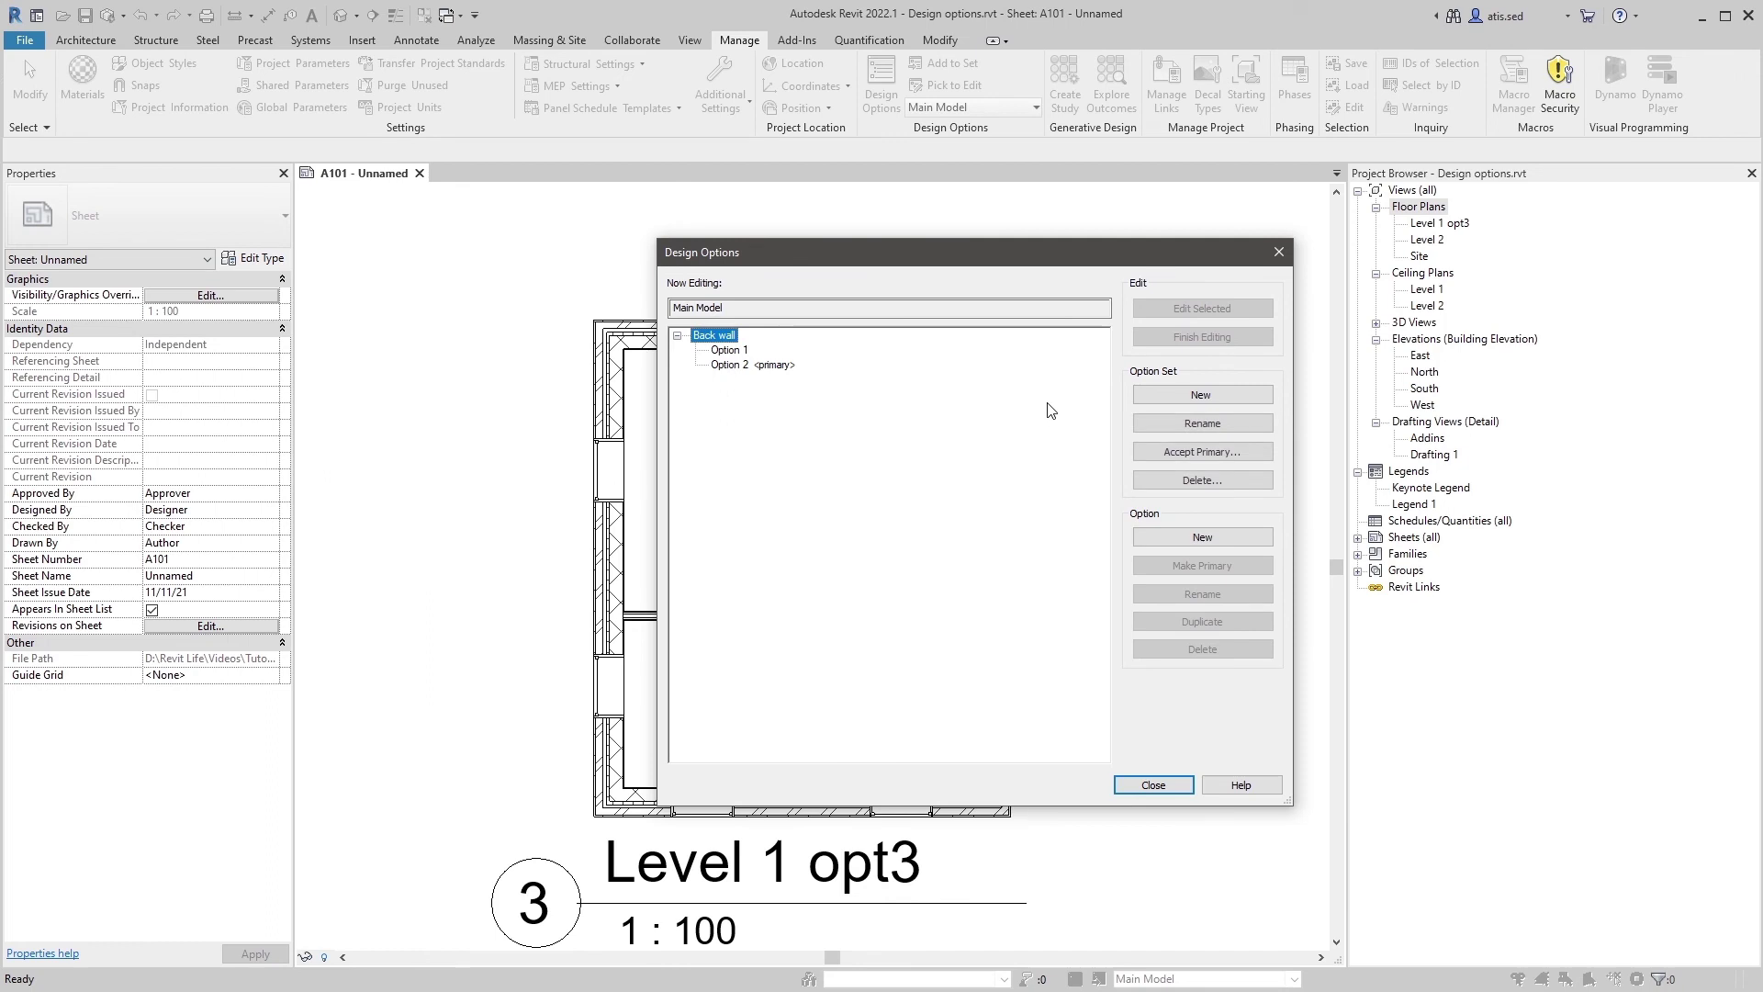
{"action": "left_click", "coordinate": [1202, 451]}
{"action": "left_click", "coordinate": [752, 529]}
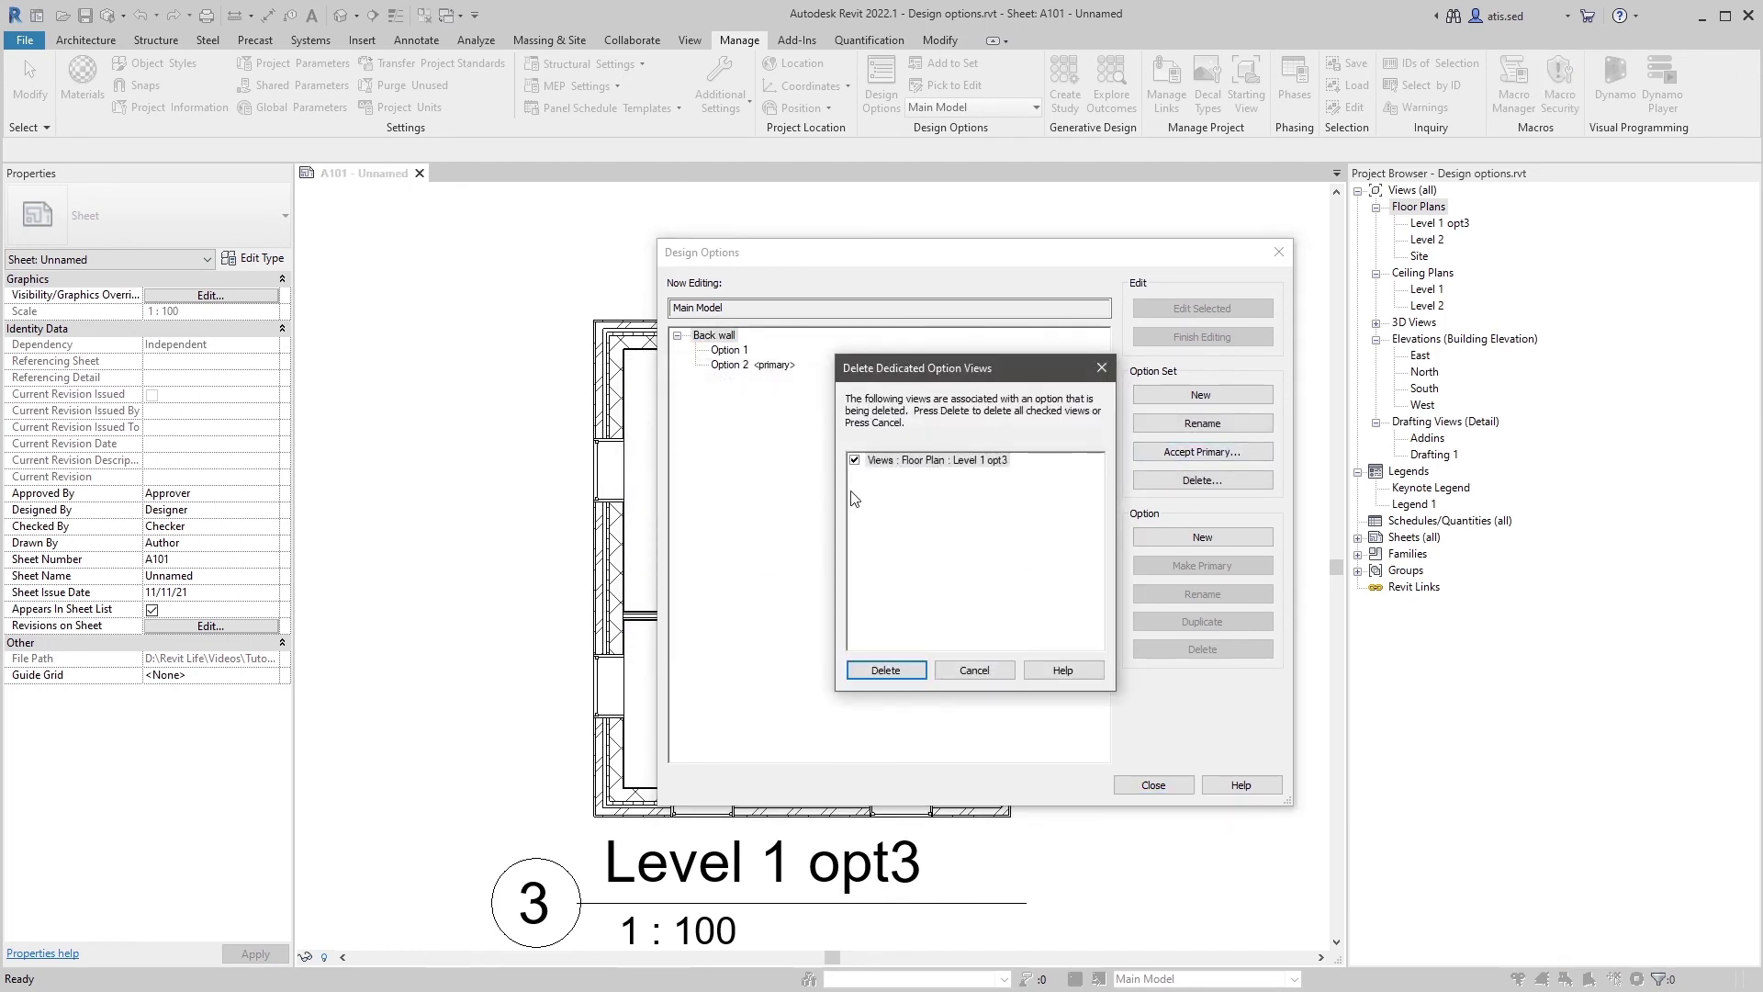
{"action": "left_click", "coordinate": [855, 460]}
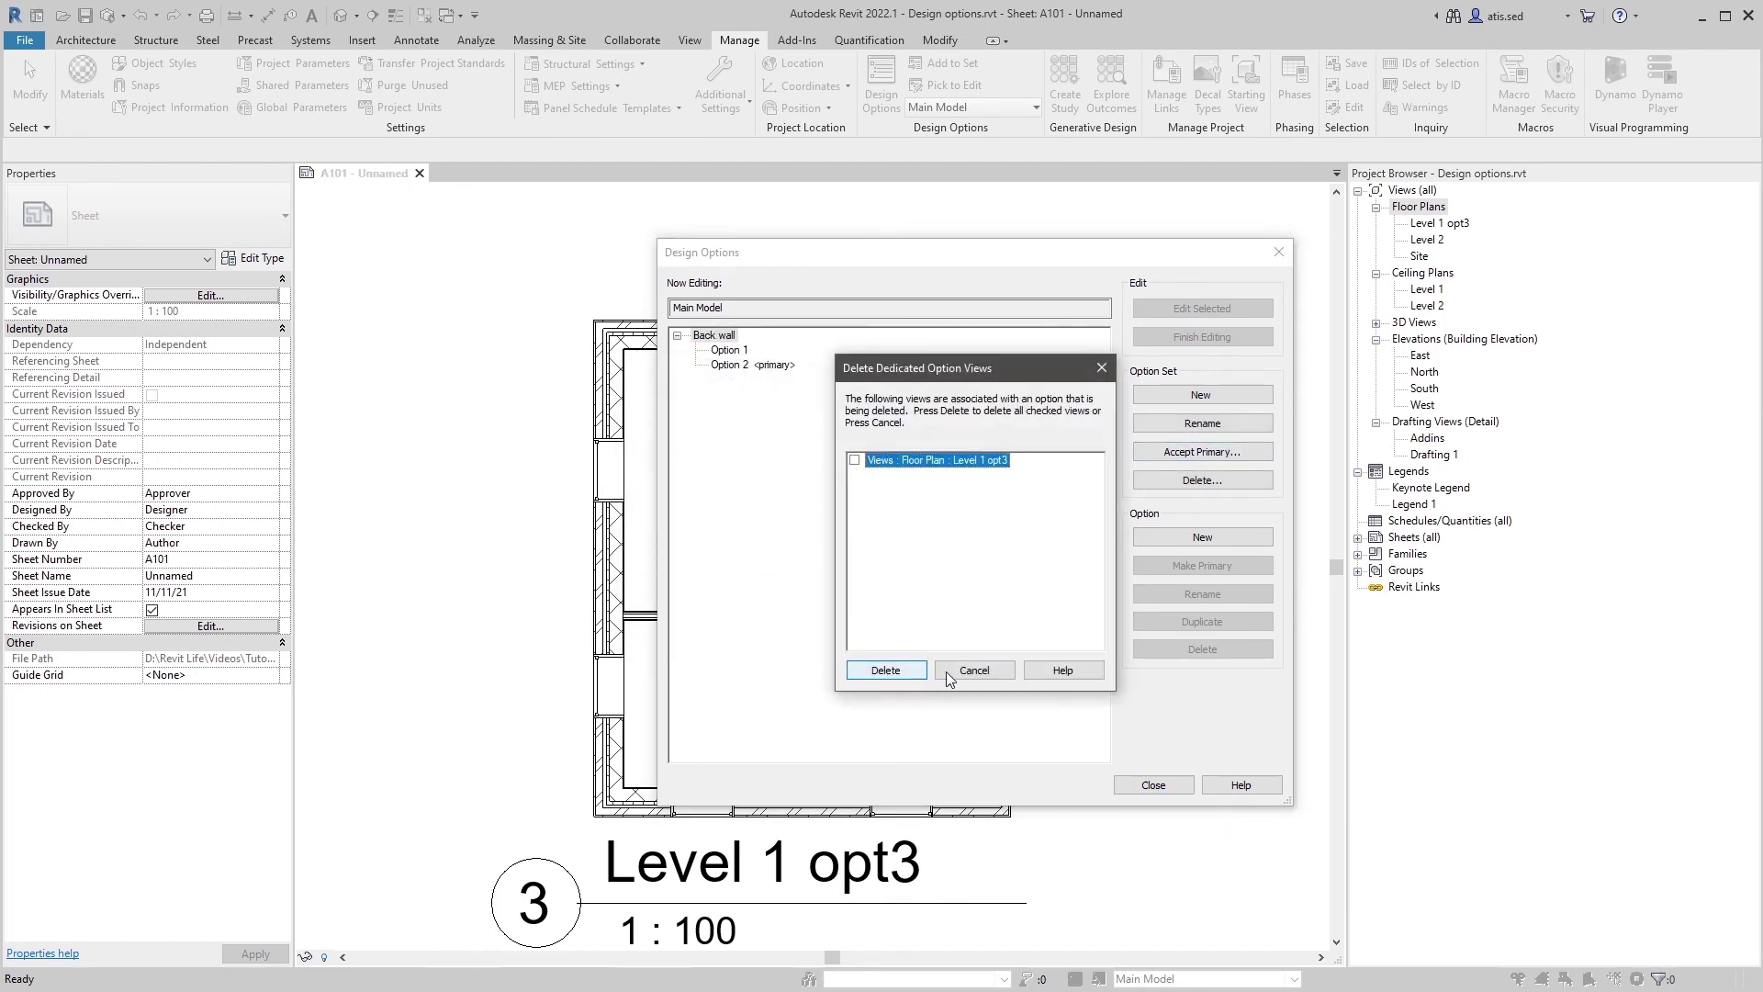
{"action": "left_click", "coordinate": [901, 670]}
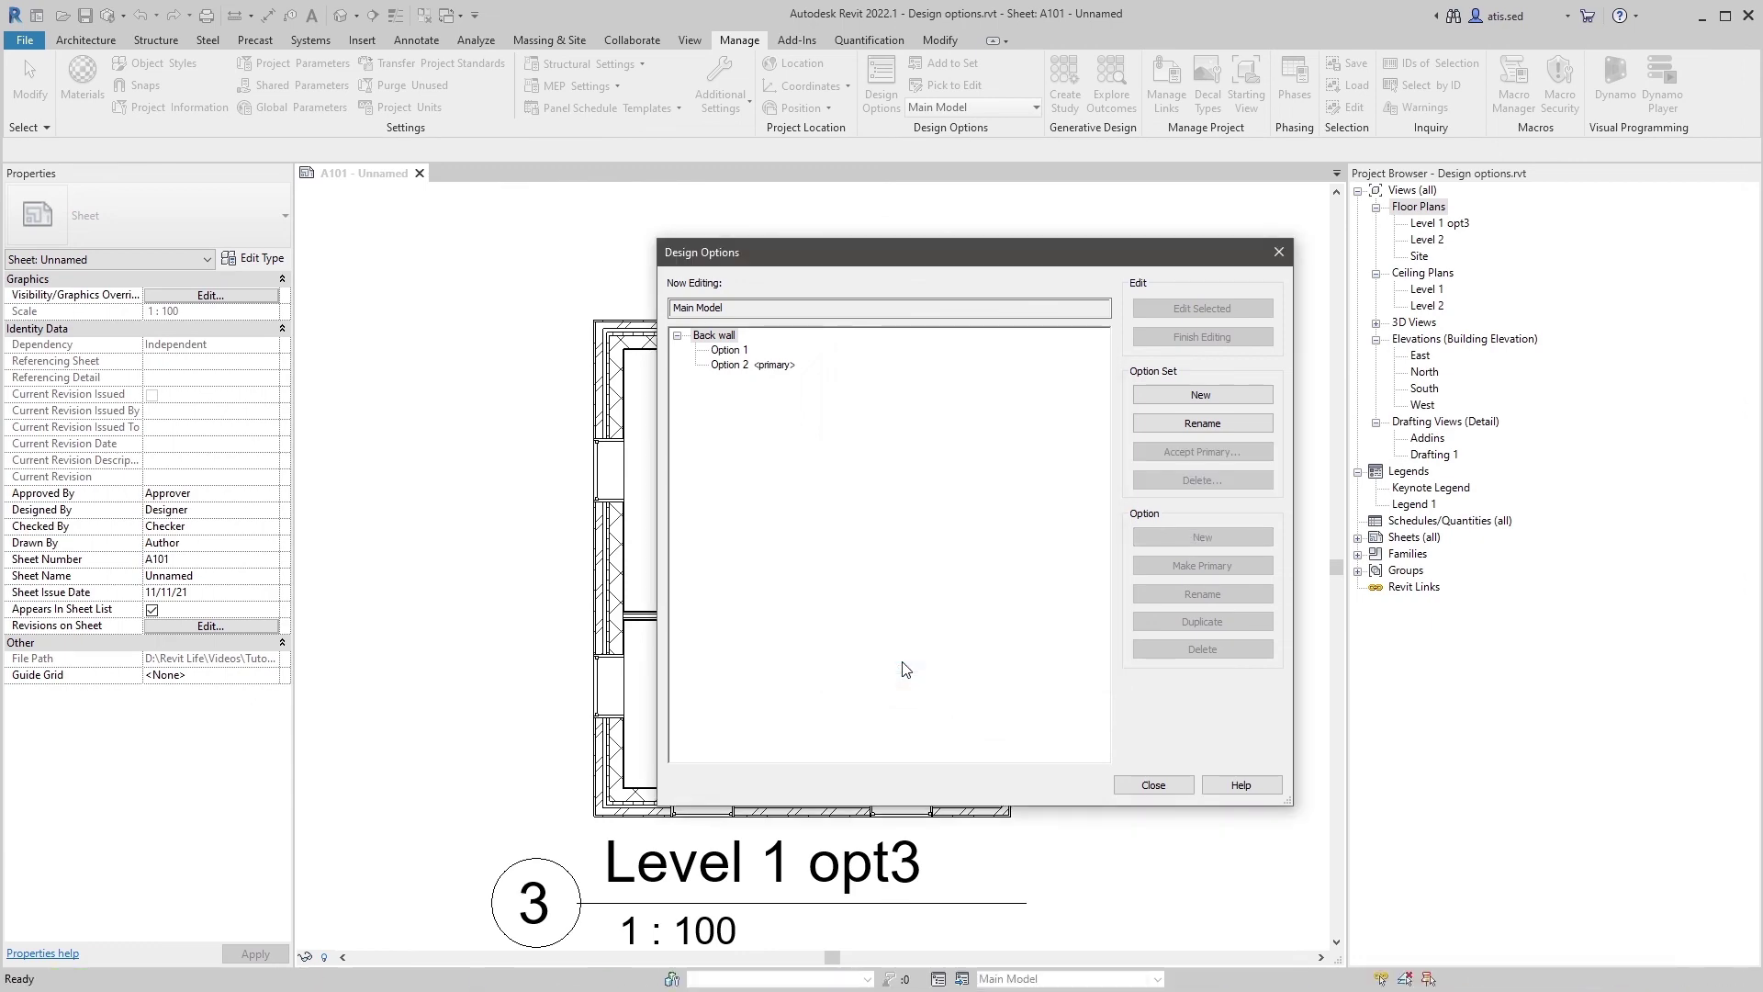
{"action": "left_click", "coordinate": [1152, 785]}
{"action": "double_click", "coordinate": [1440, 223]}
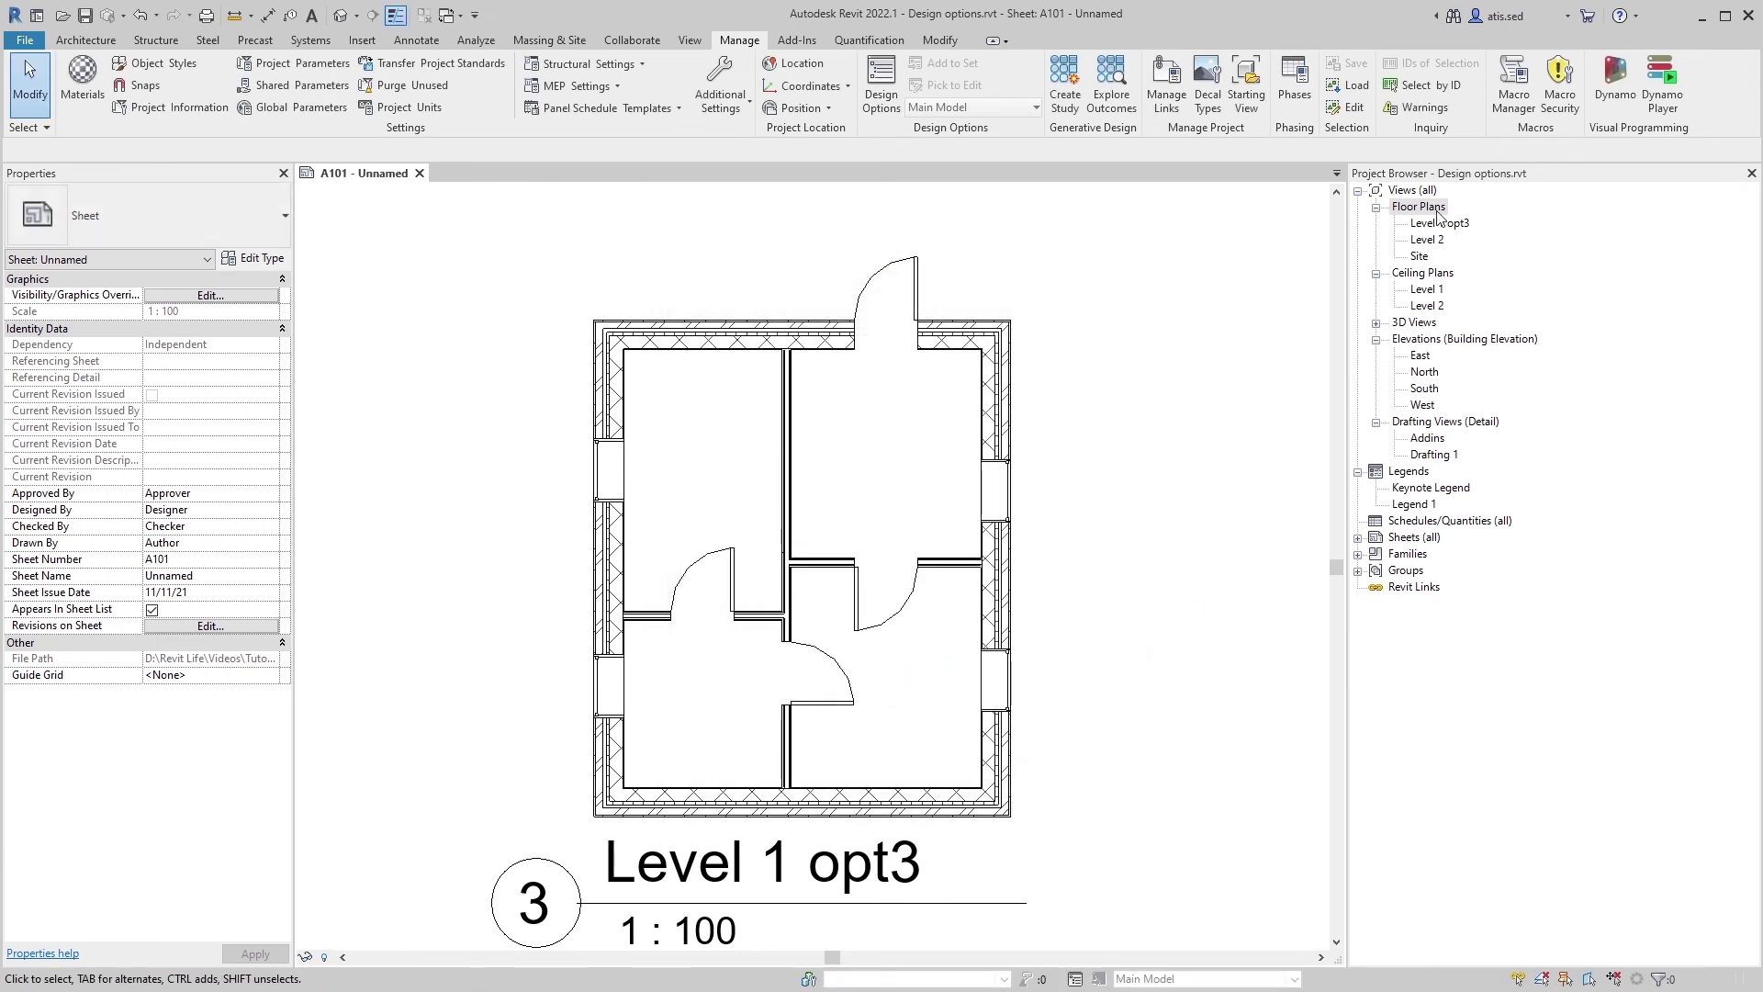